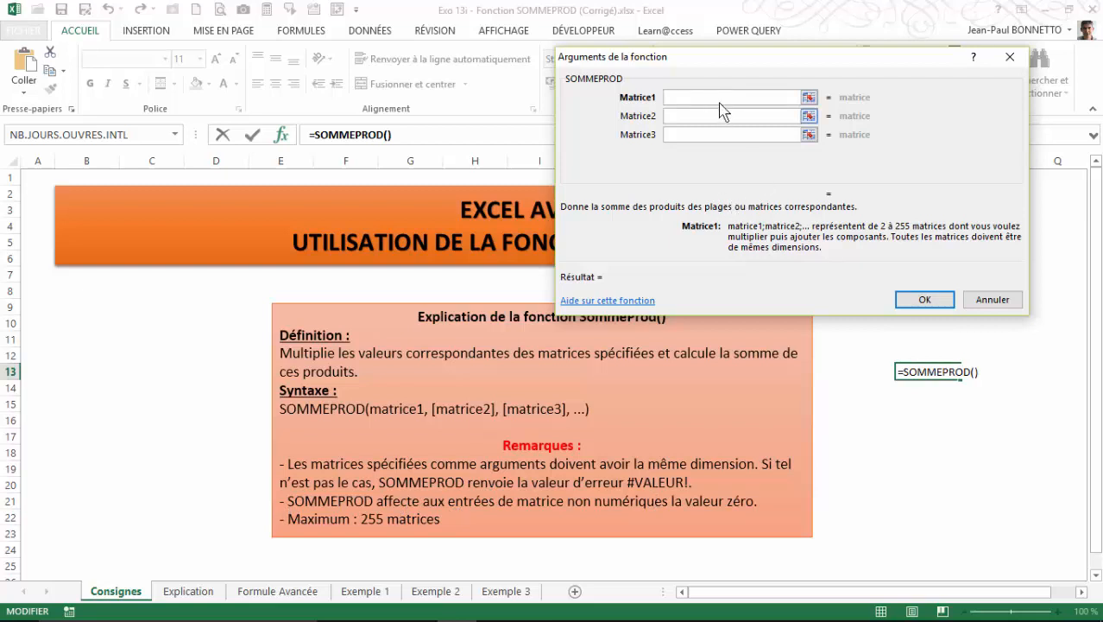
Cancel the SOMMEPROD function entry in cell O13 of the Consignes sheet.
left_click_drag(718, 53, 515, 213)
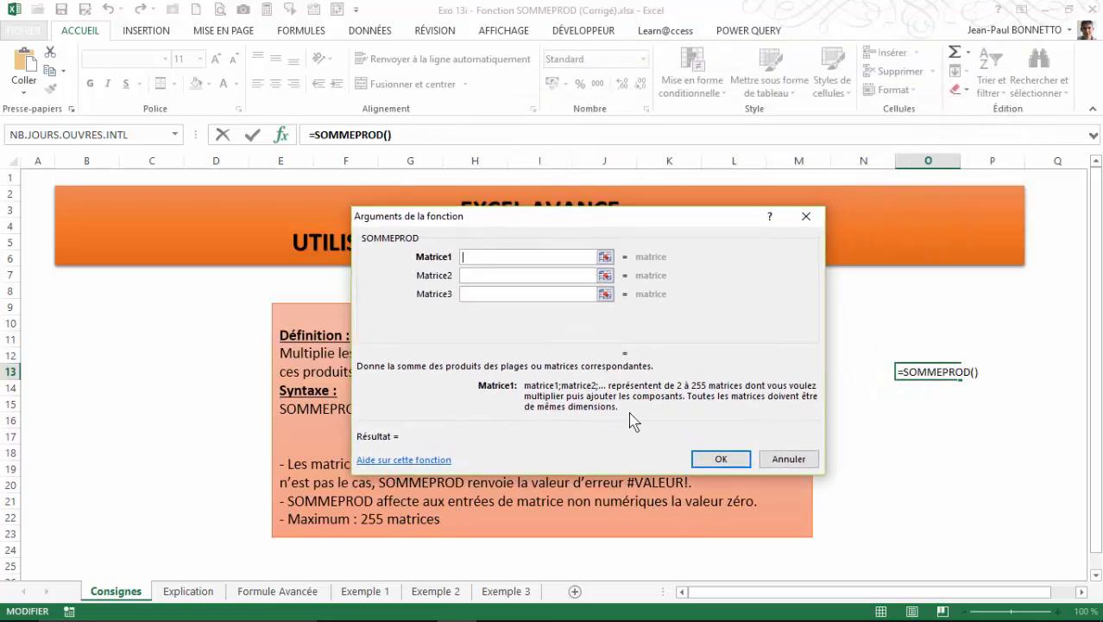
left_click(785, 459)
left_click(929, 342)
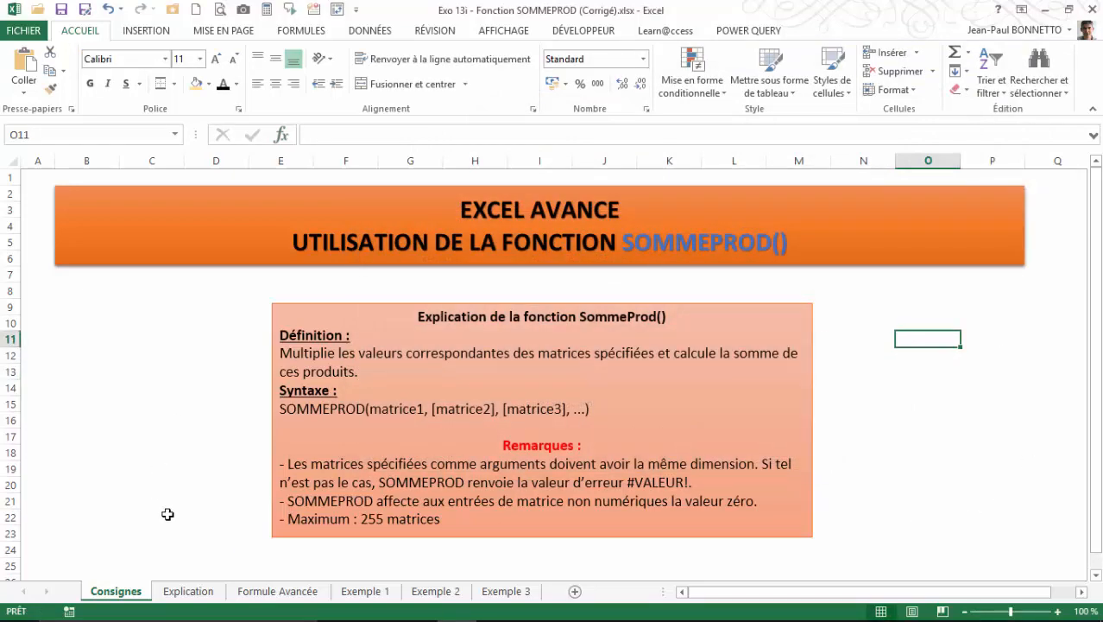
Open the Explication sheet and examine the Société, Produit, Qté, PU and Total columns plus the formulas in G12 and G13.
left_click(188, 591)
left_click(232, 403)
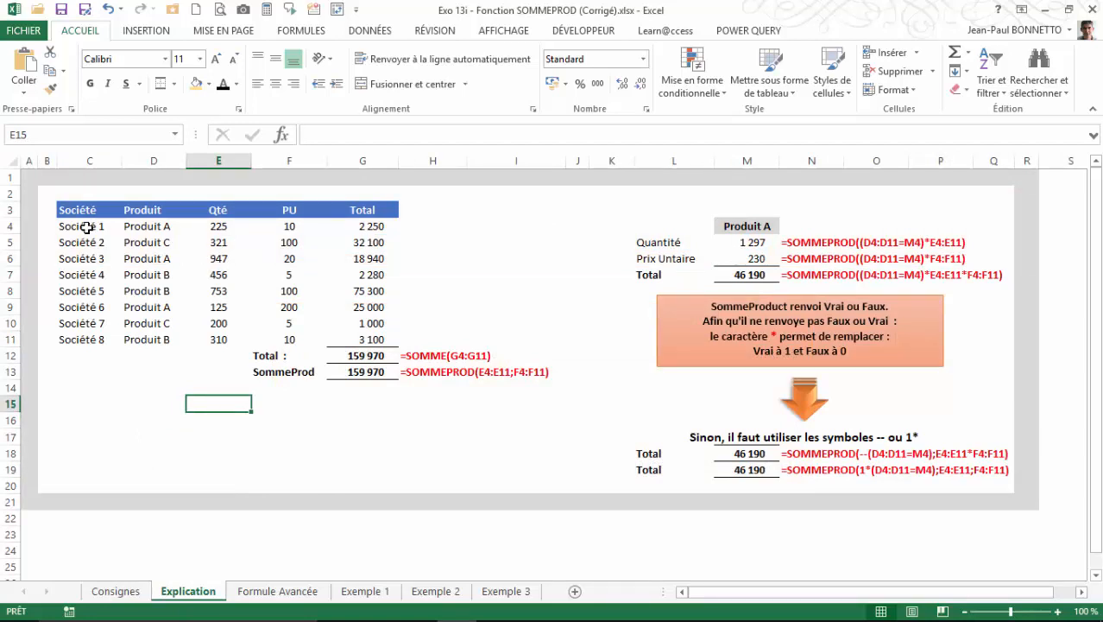
left_click_drag(82, 226, 82, 354)
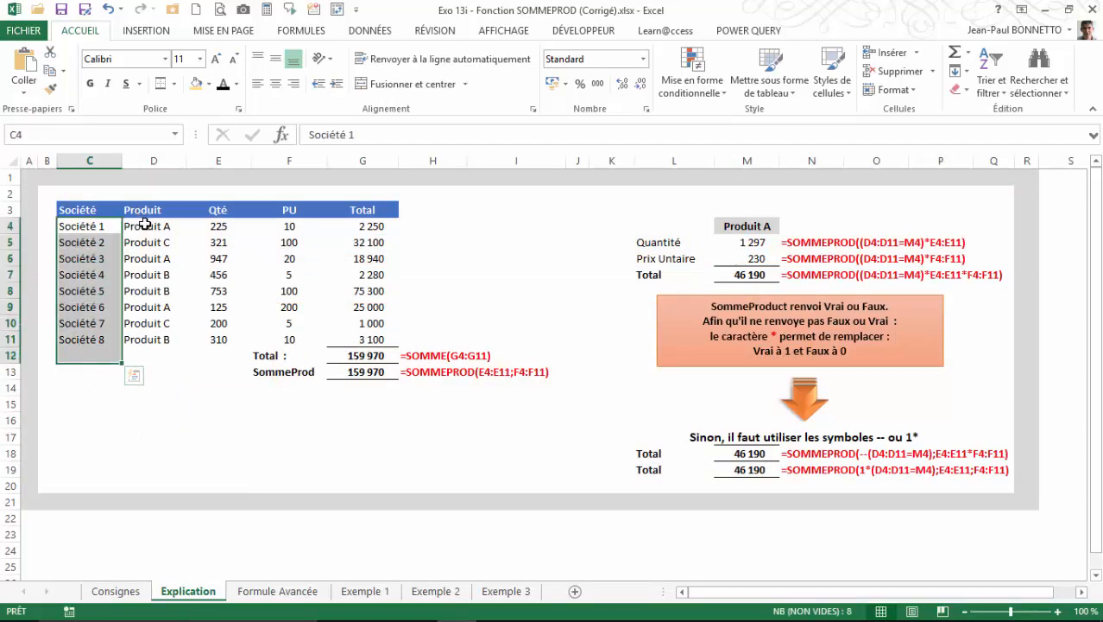
left_click_drag(143, 225, 142, 323)
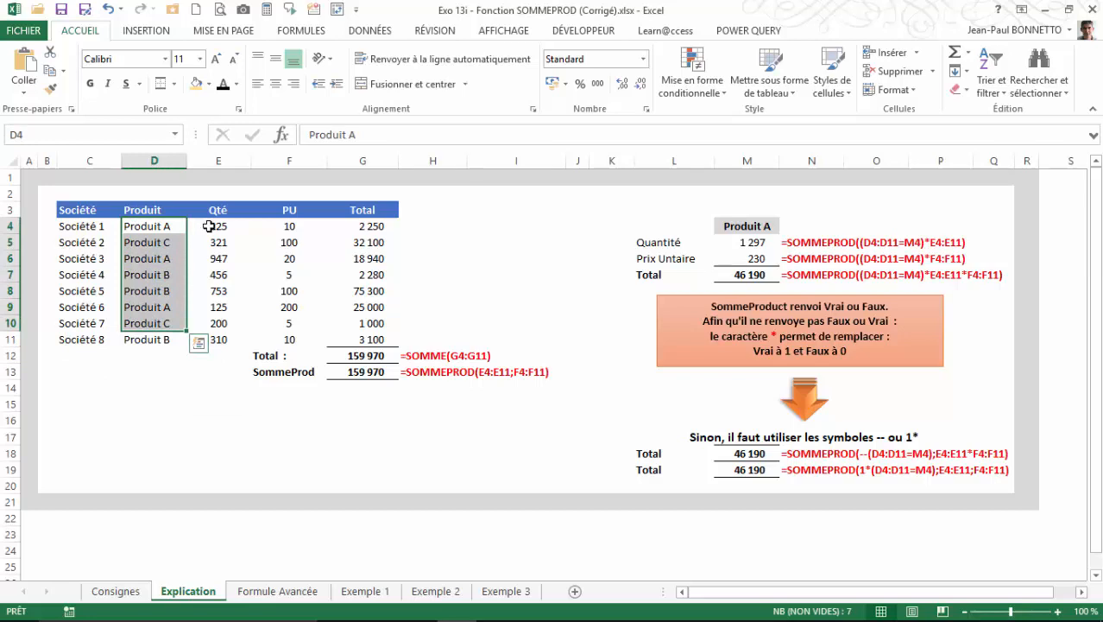
left_click_drag(82, 225, 81, 323)
left_click_drag(149, 225, 149, 323)
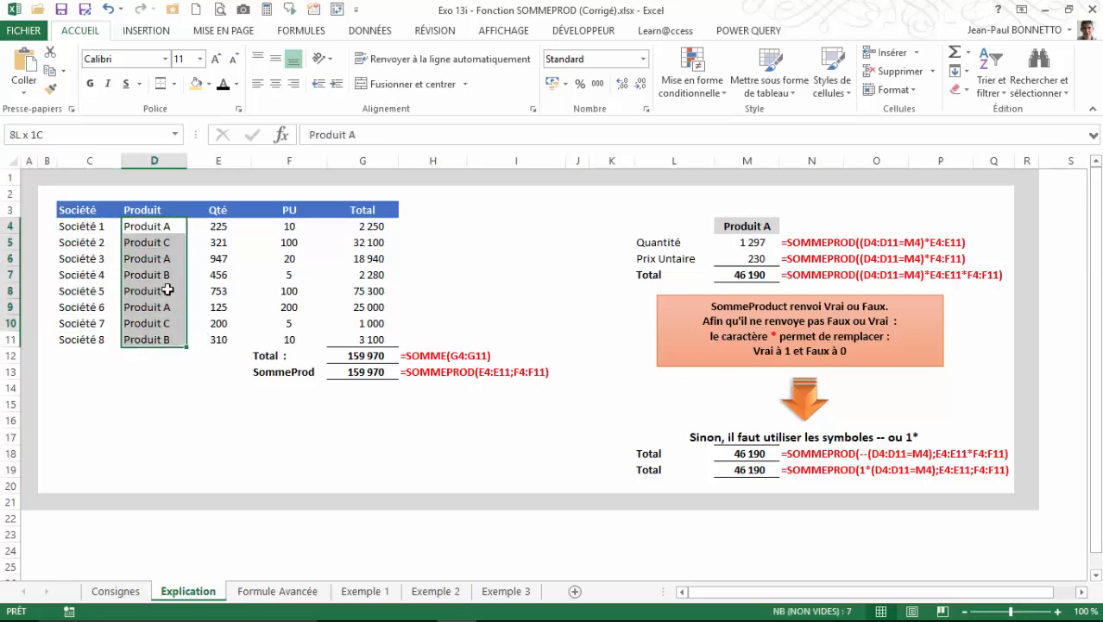
left_click_drag(219, 323, 211, 223)
left_click(274, 224)
left_click(364, 222)
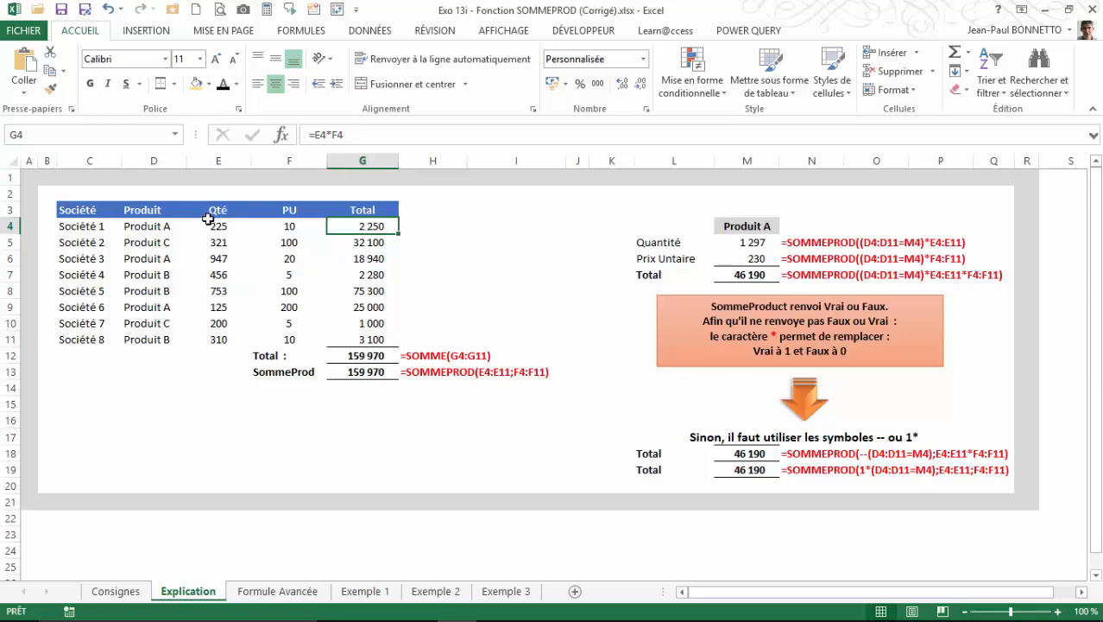
left_click(361, 356)
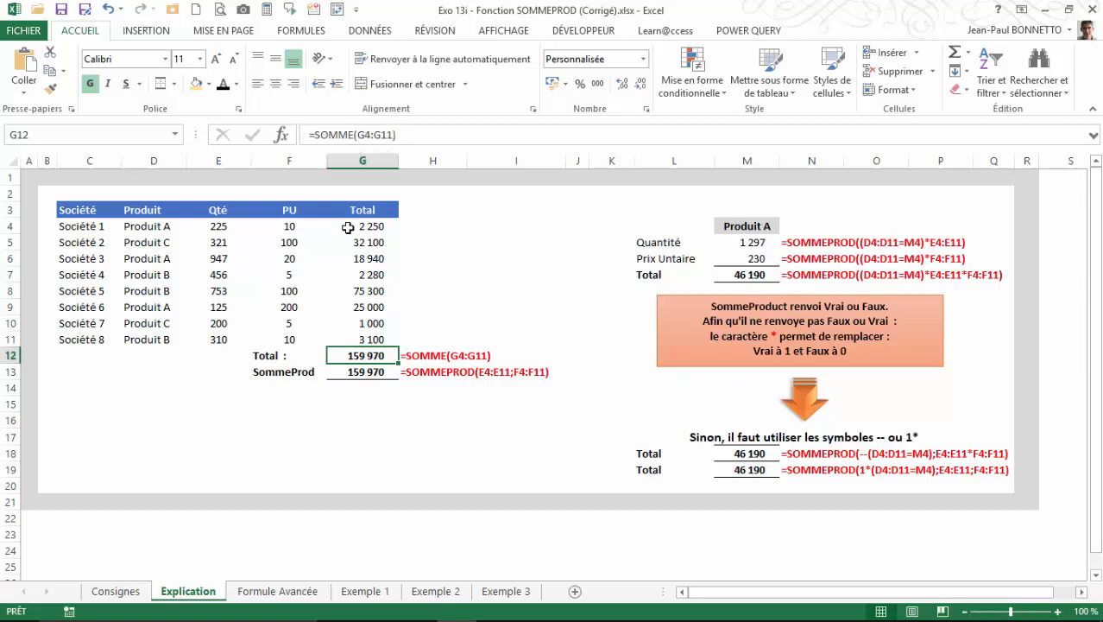
left_click(354, 373)
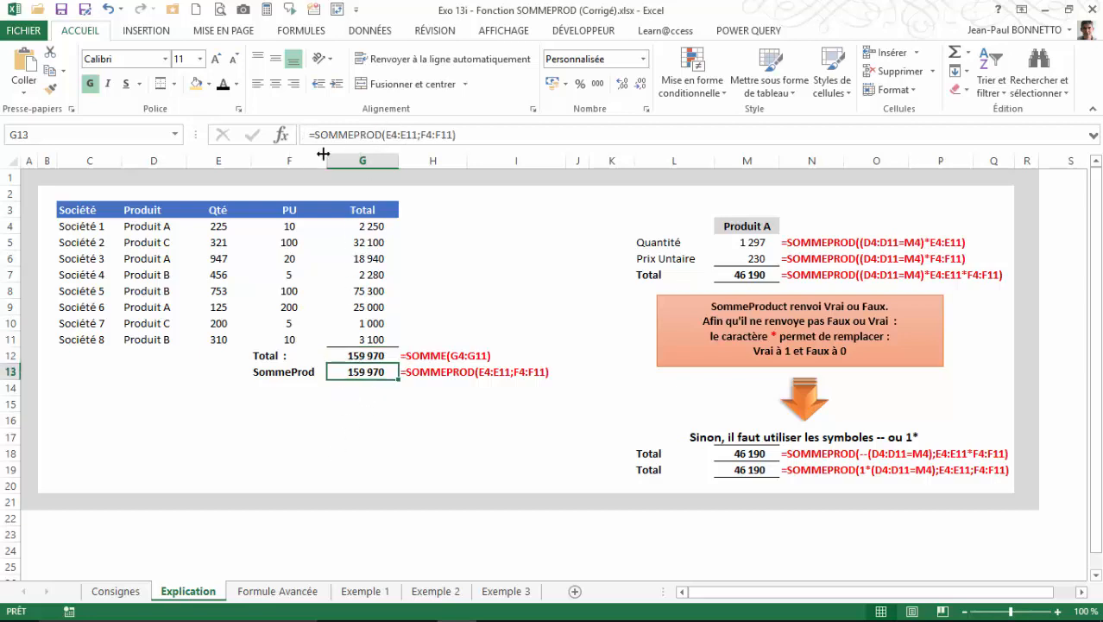
left_click(359, 408)
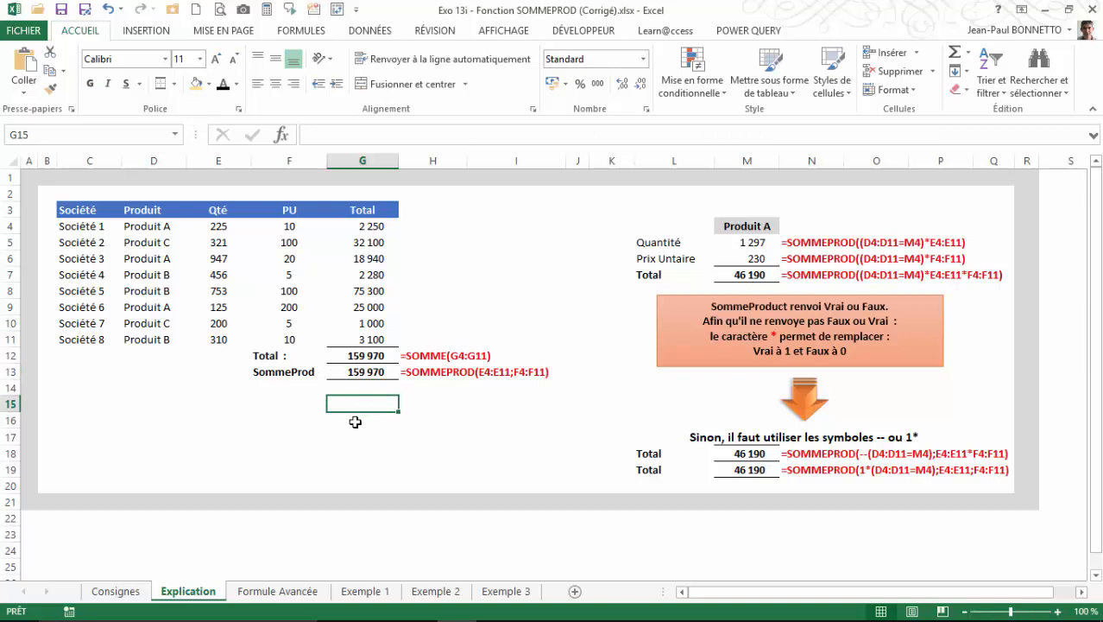
Copy the SommeProd label from F13 to F16 and enter =SOMMEPROD(E4:E11;F4:F11) in G16.
left_click(300, 376)
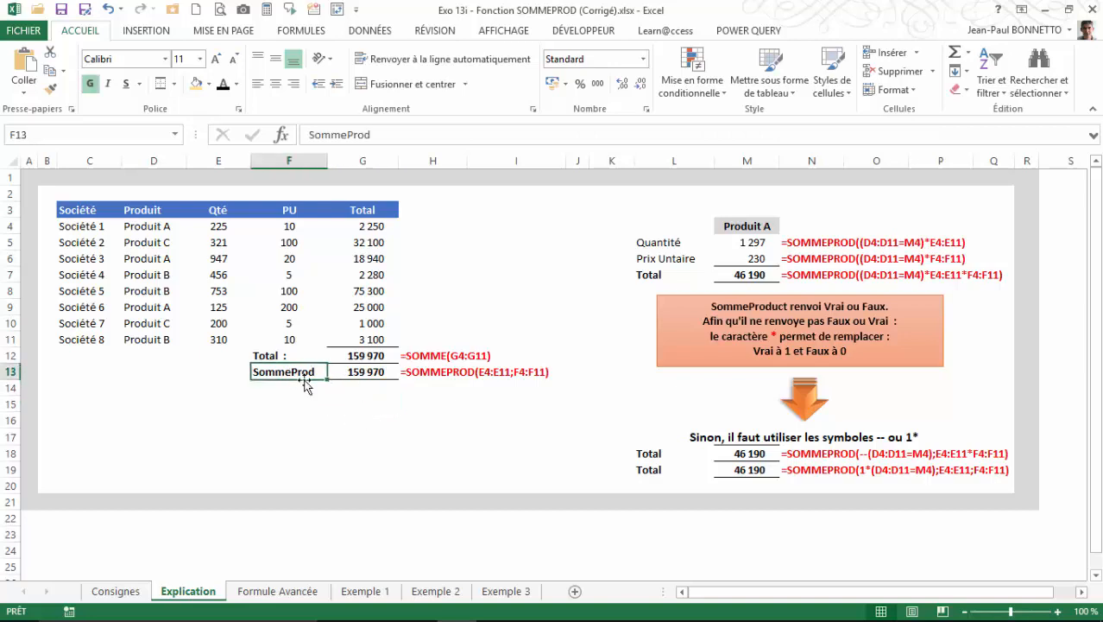
left_click_drag(313, 386, 316, 428)
left_click(357, 420)
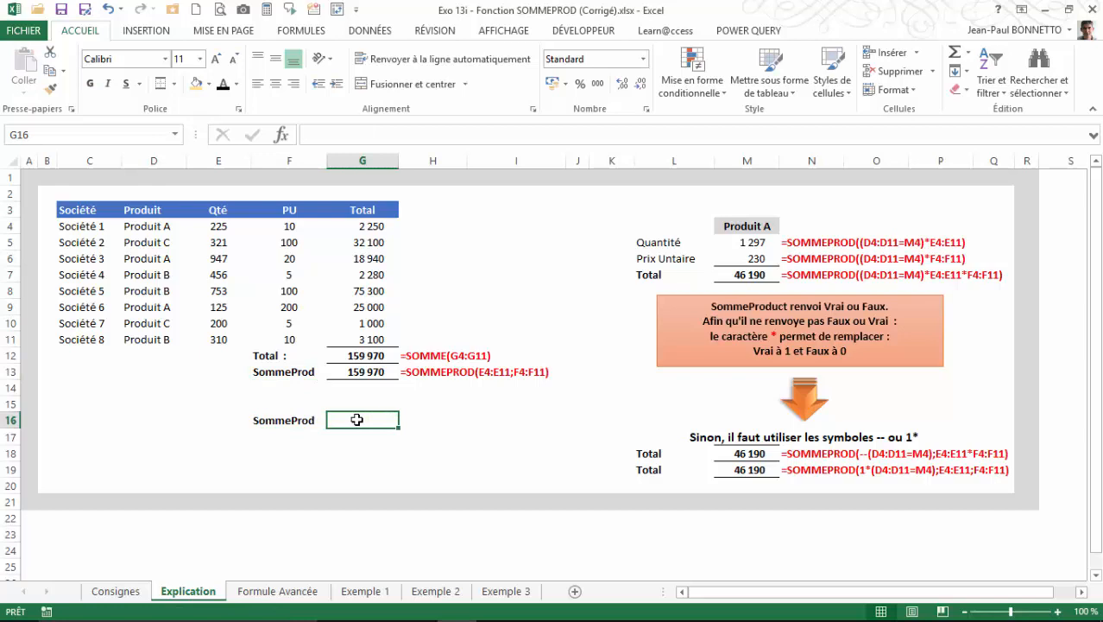
type("=som")
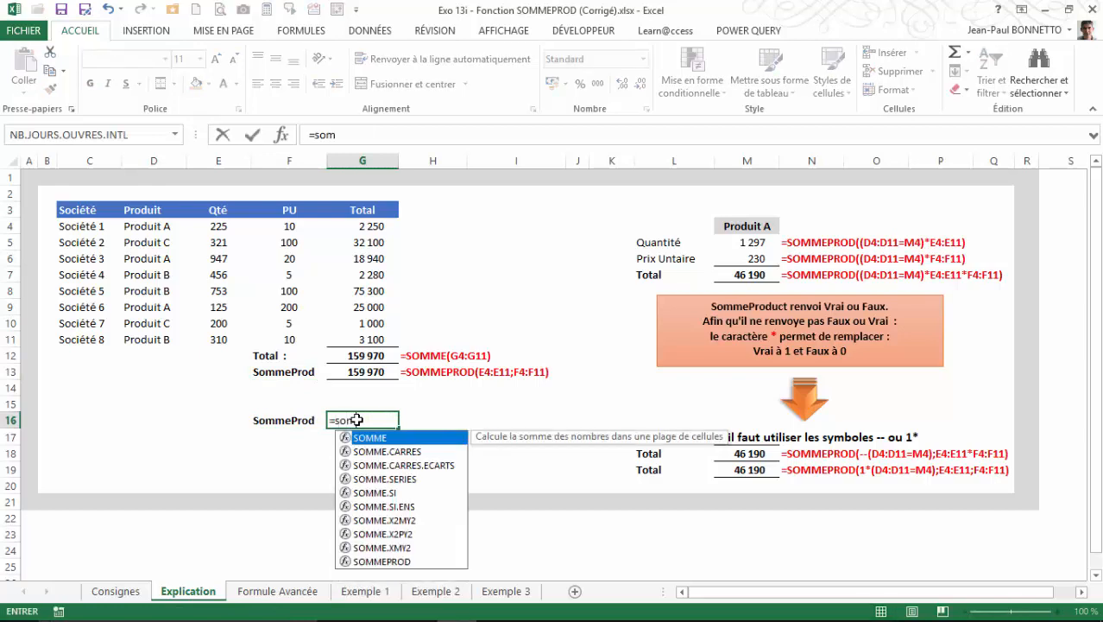
left_click(382, 562)
double_click(383, 562)
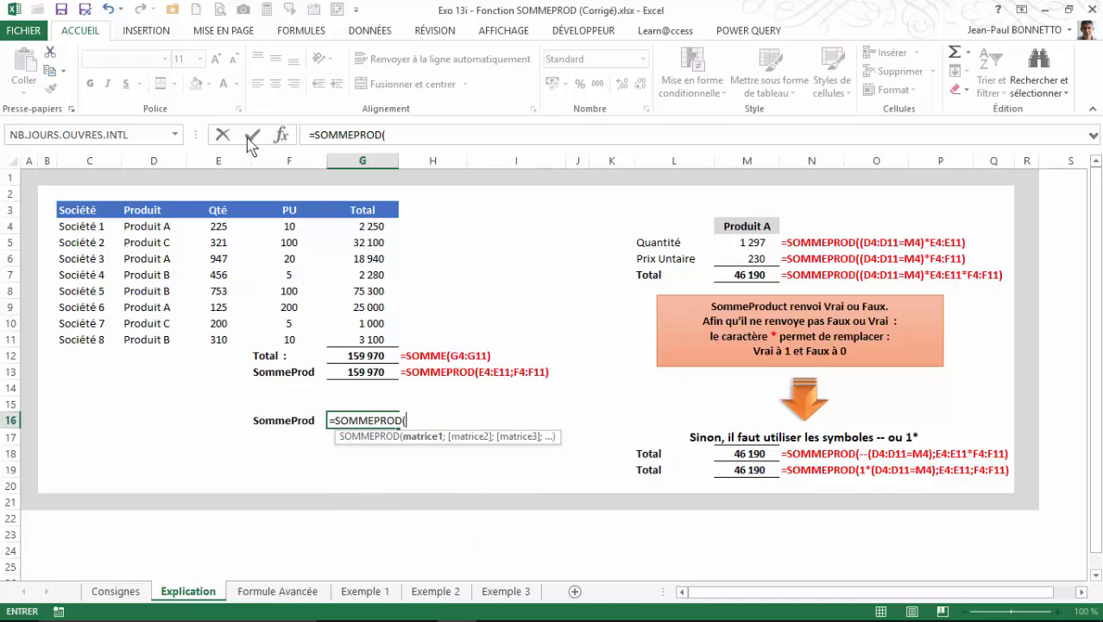
left_click_drag(220, 226, 214, 335)
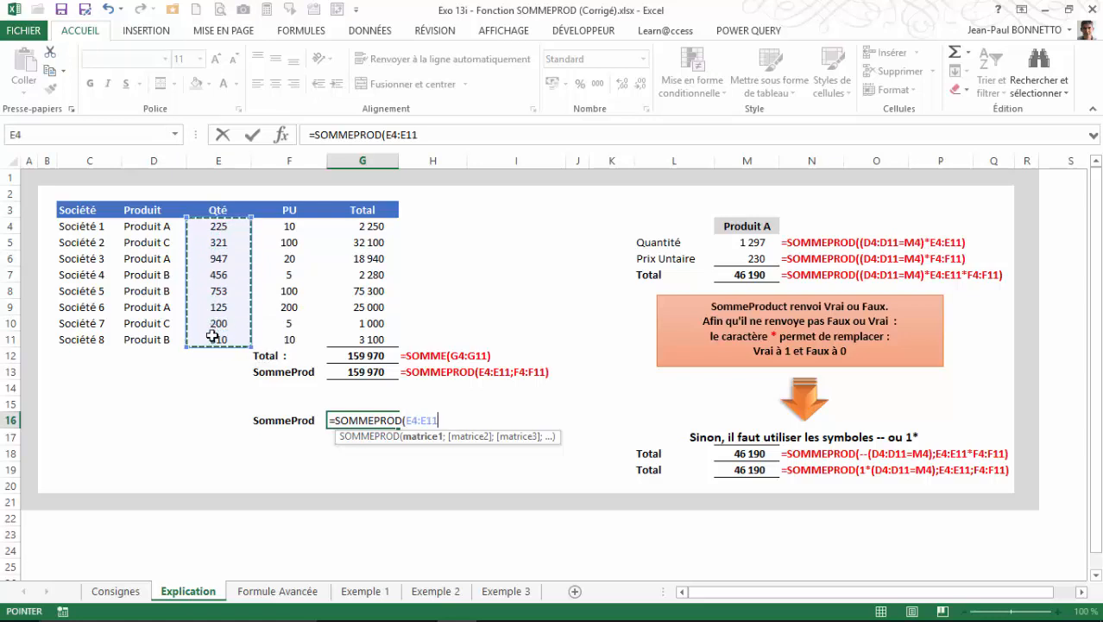
type(";")
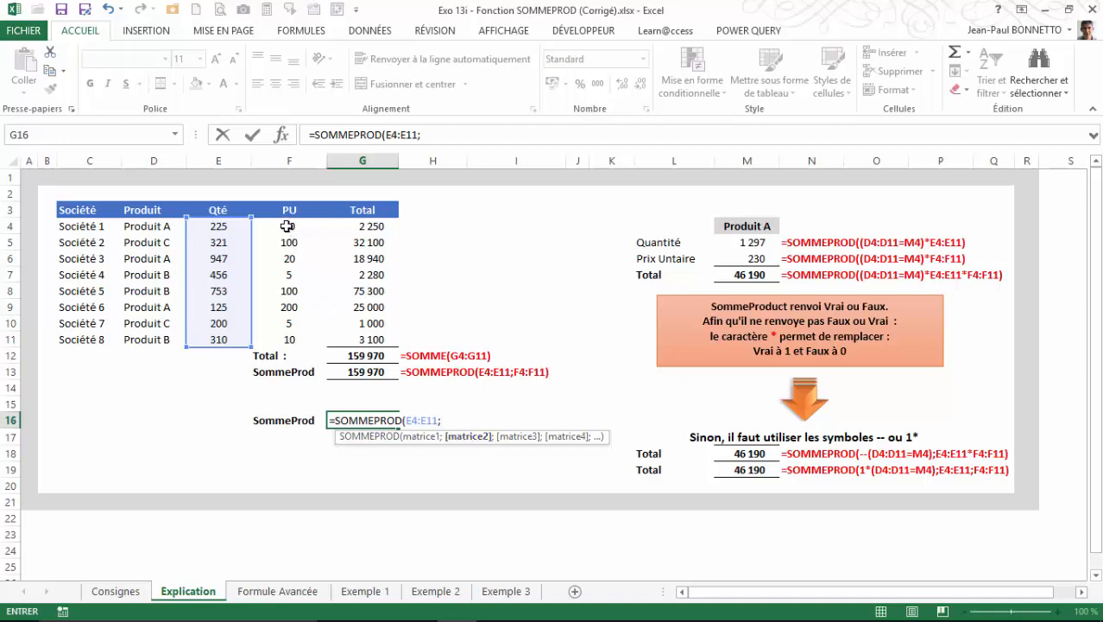
left_click_drag(284, 227, 286, 337)
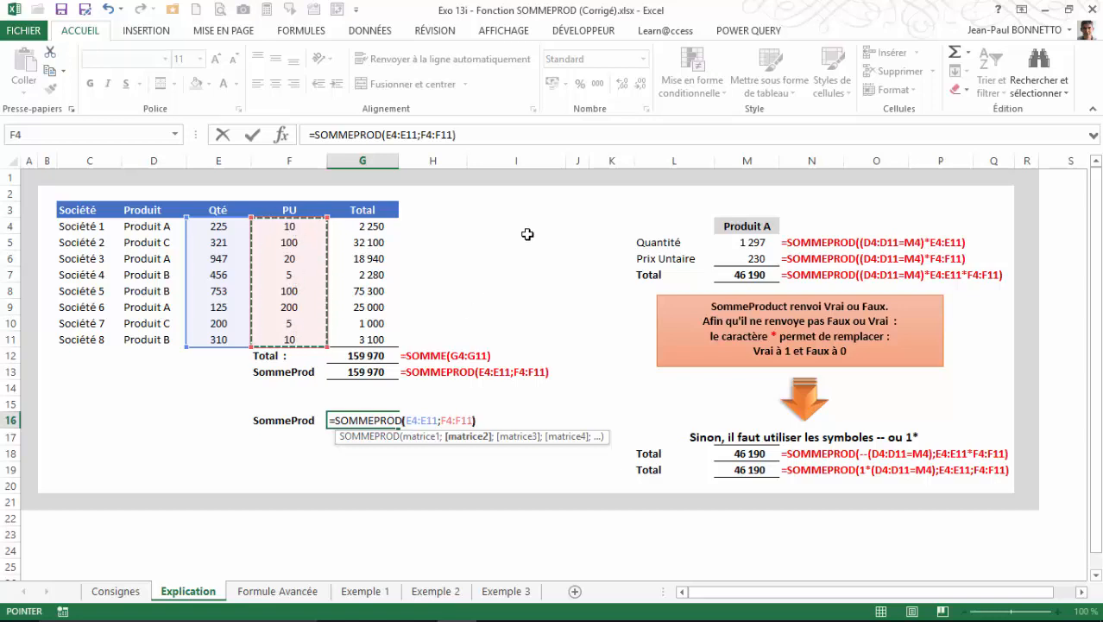
key("Return")
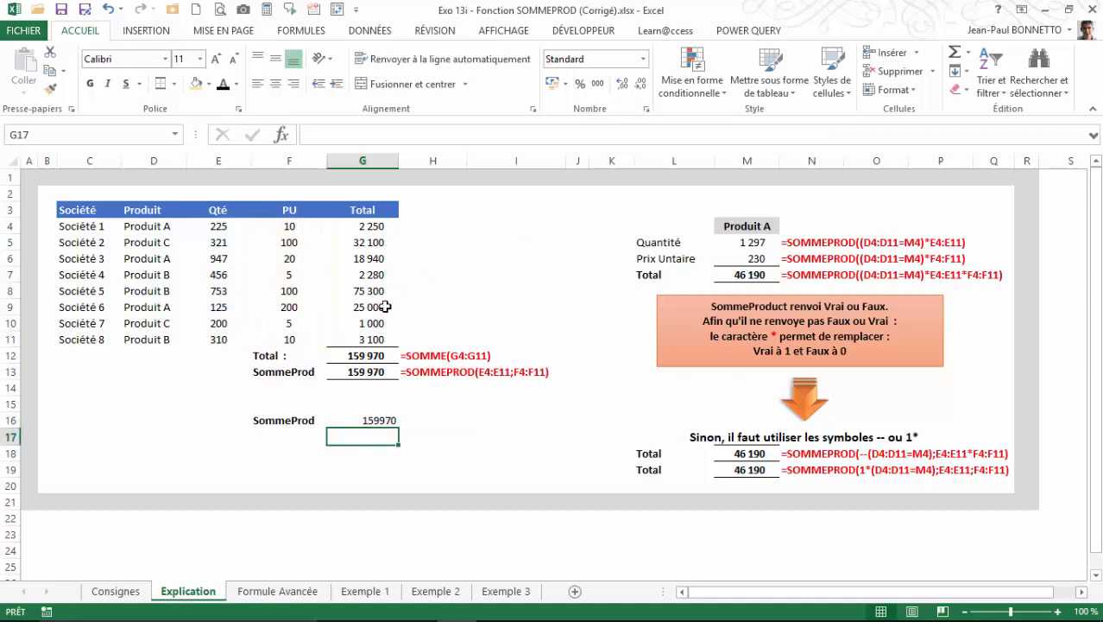
Format the SommeProd result in G16 with a thousands separator and no decimal places.
left_click(366, 421)
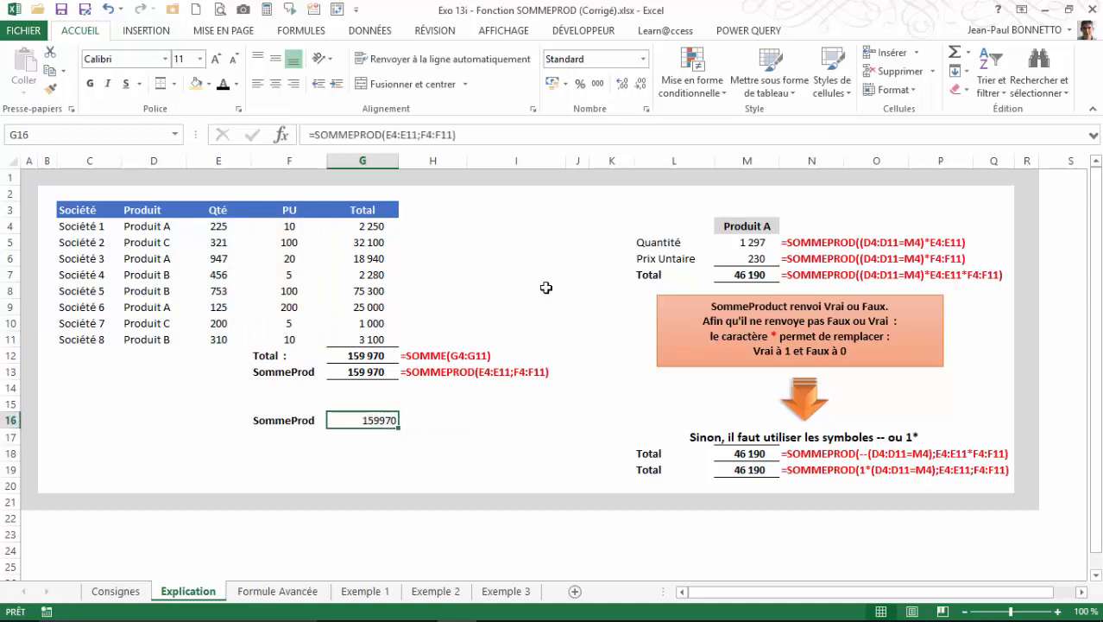
left_click(598, 83)
left_click(641, 84)
left_click(641, 84)
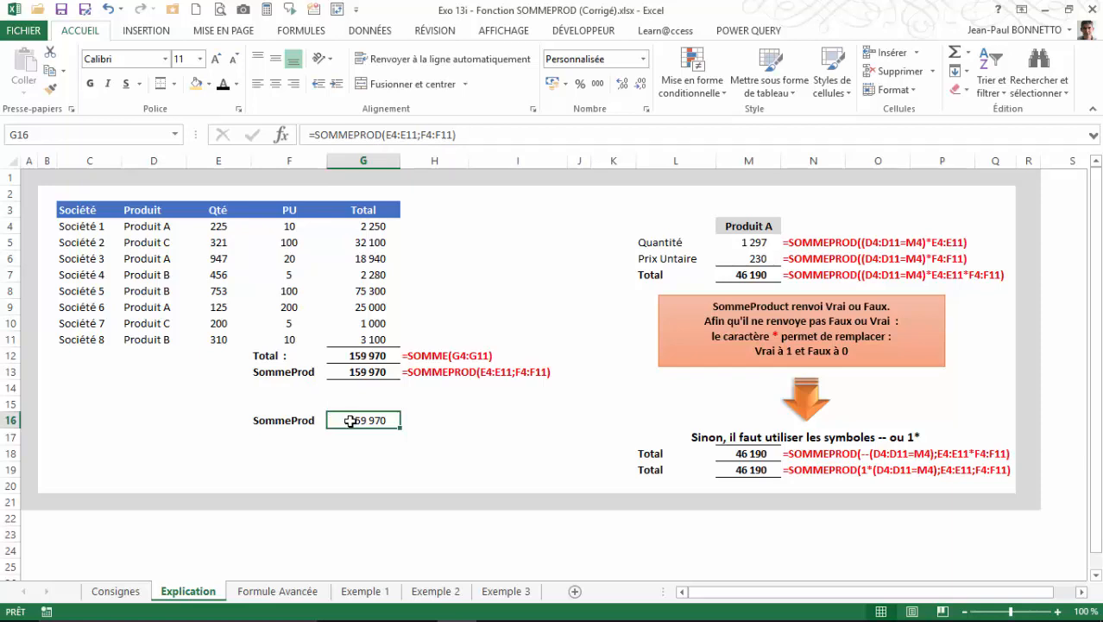
Compare the SOMME total in G12 and the Total column's values with the SOMMEPROD result in G16.
left_click(352, 357)
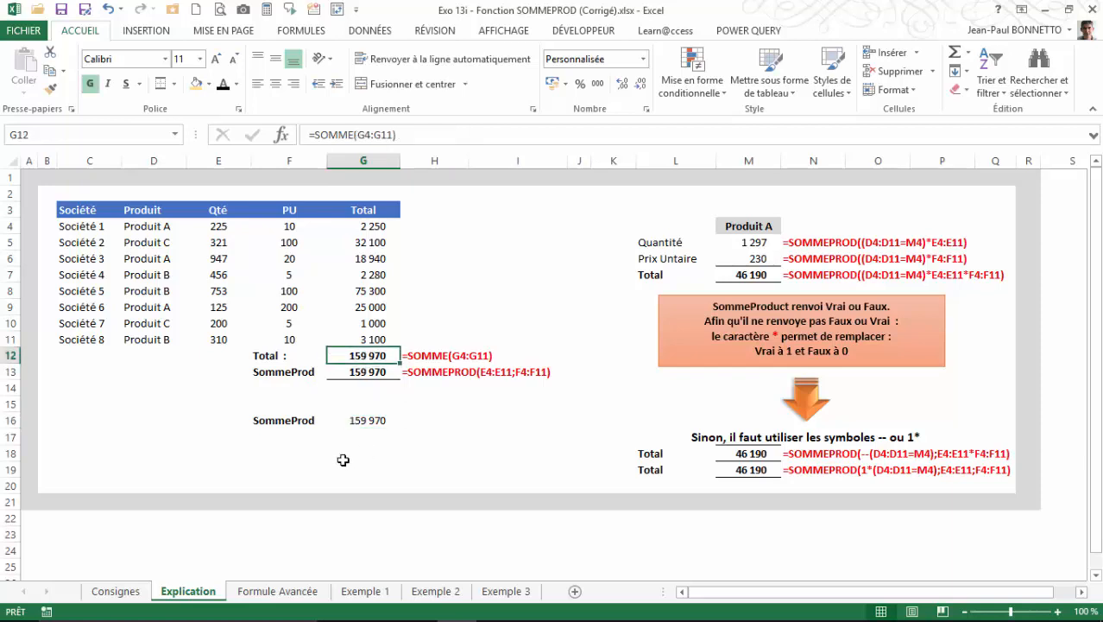
key("Down")
left_click(363, 421)
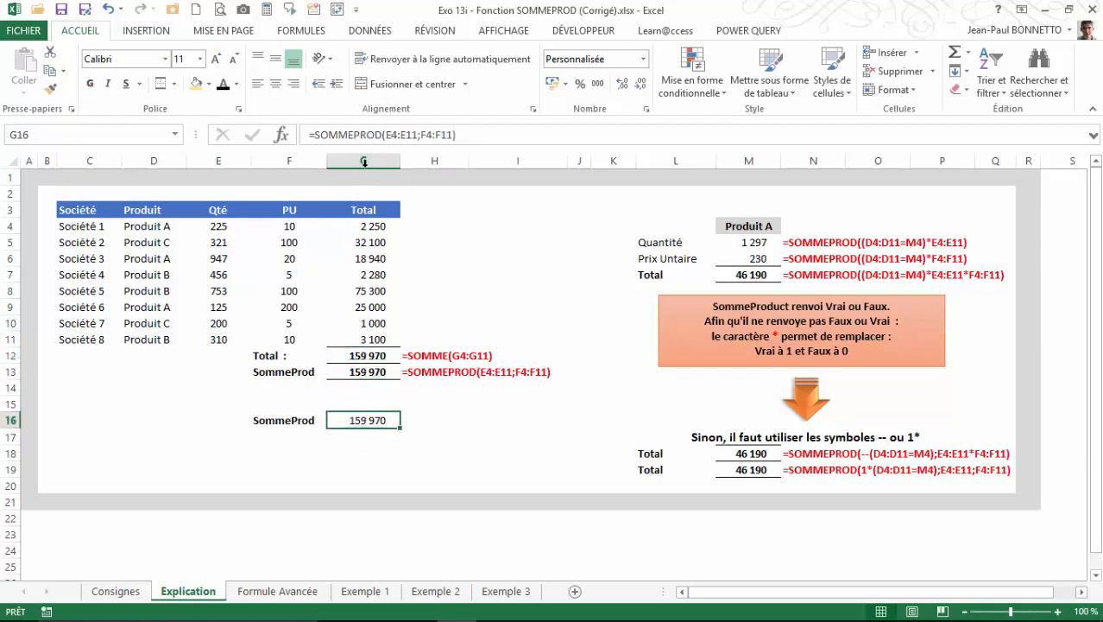
left_click(359, 227)
left_click_drag(359, 244, 358, 356)
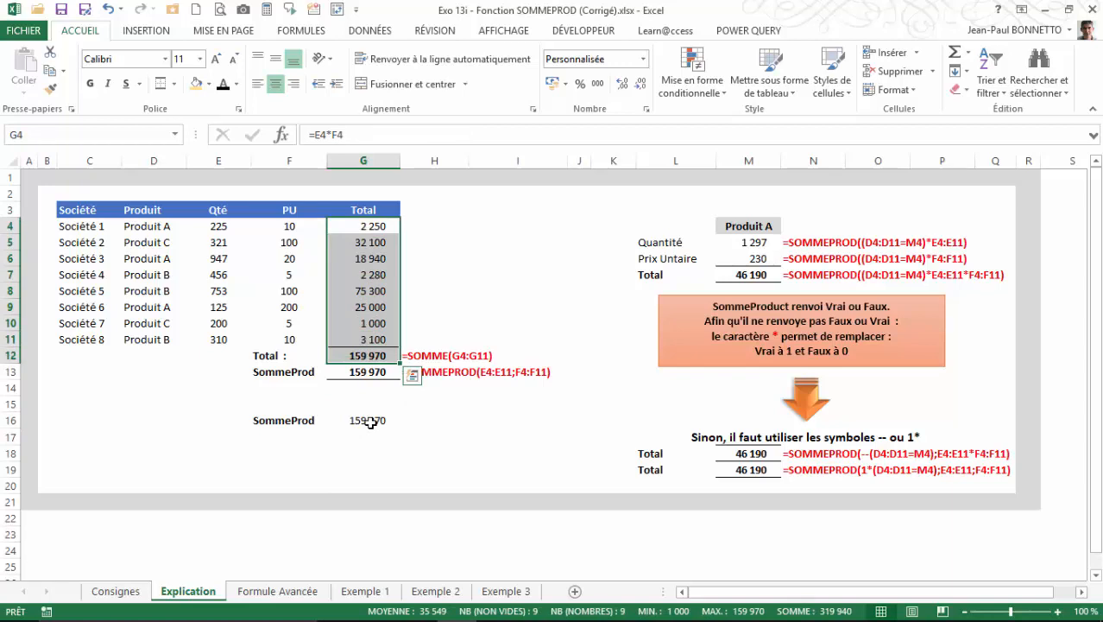
left_click(369, 420)
left_click(268, 423)
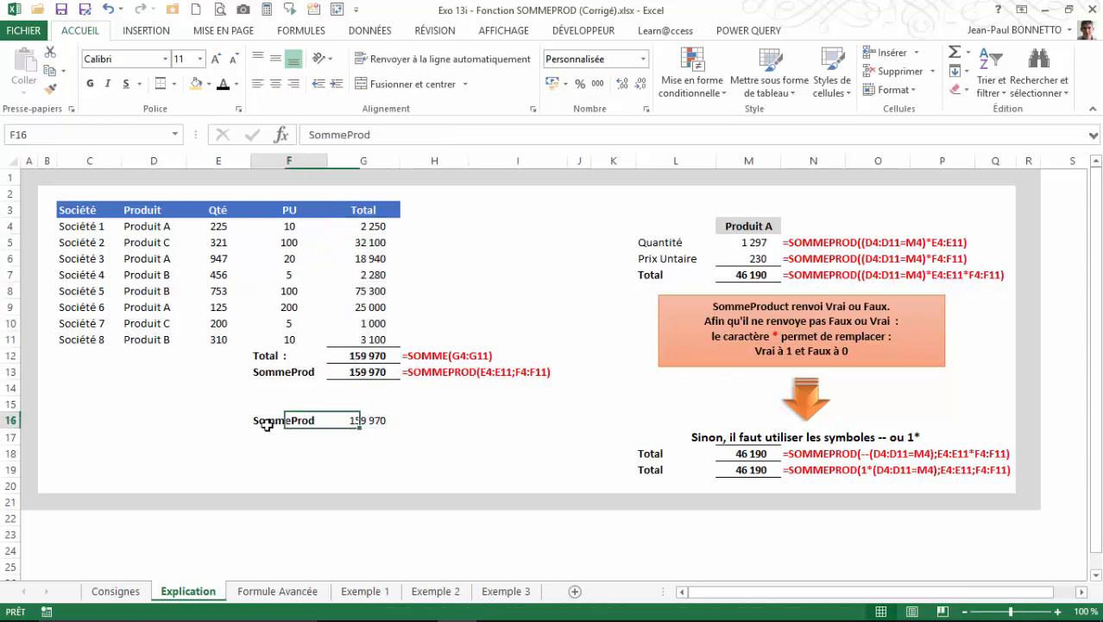
left_click(390, 420)
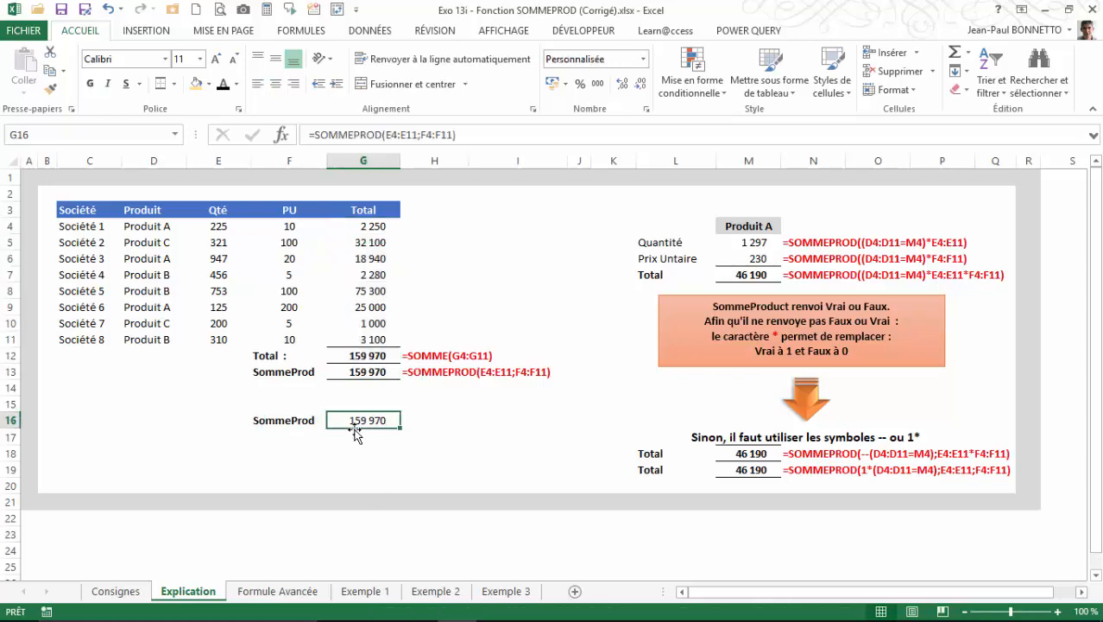
left_click(513, 405)
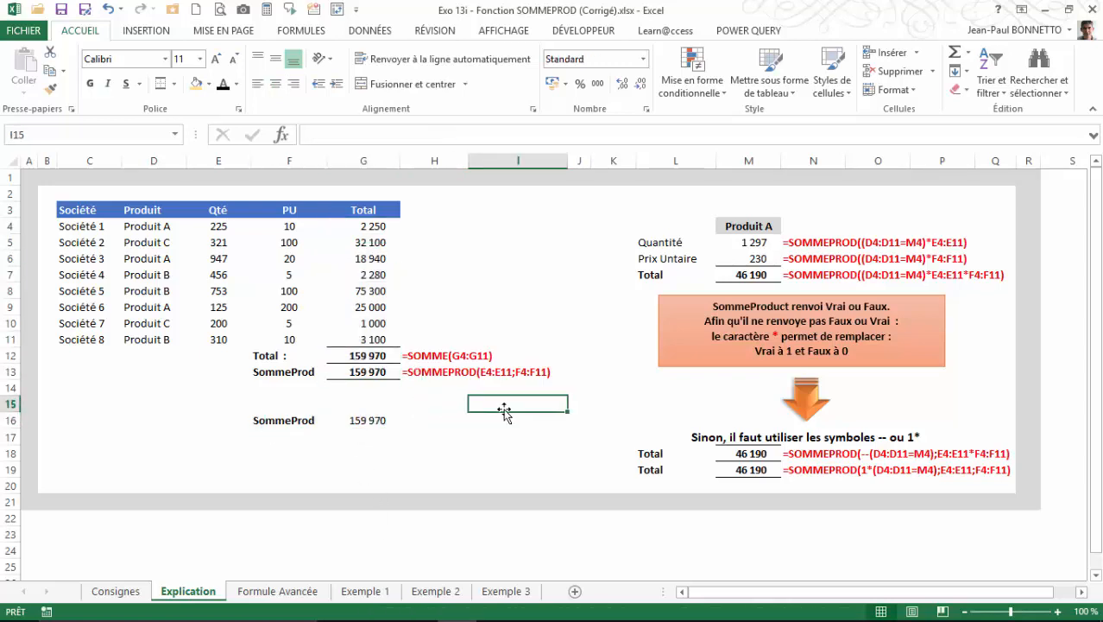
Examine the Produit A criterion in M4 and the conditional quantity formula in M5 against the Produit and Qté columns.
left_click(738, 224)
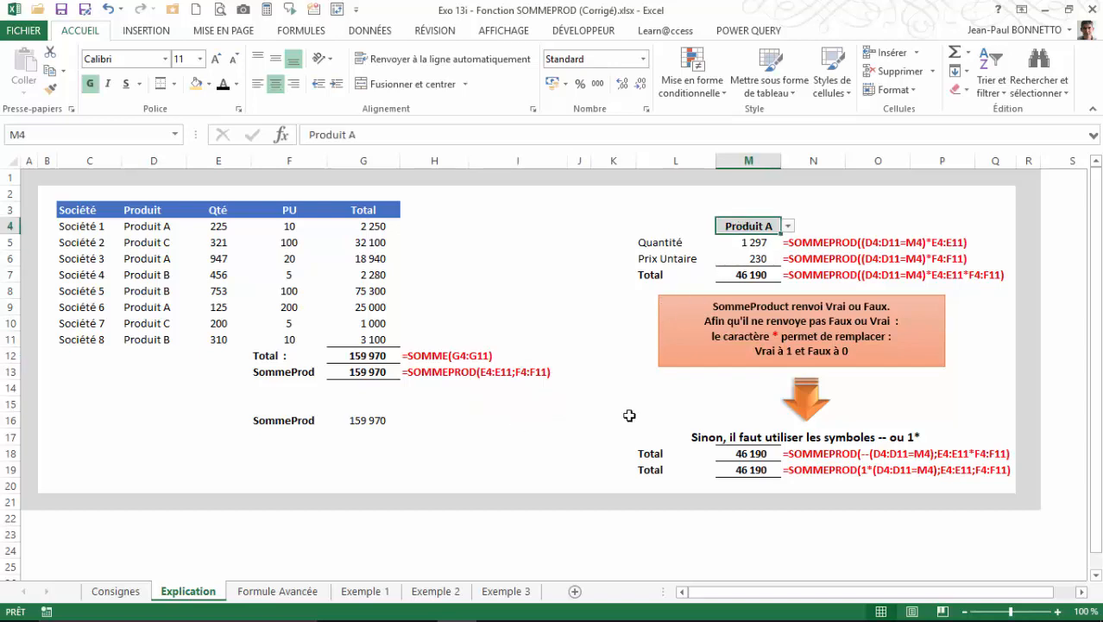
left_click(747, 245)
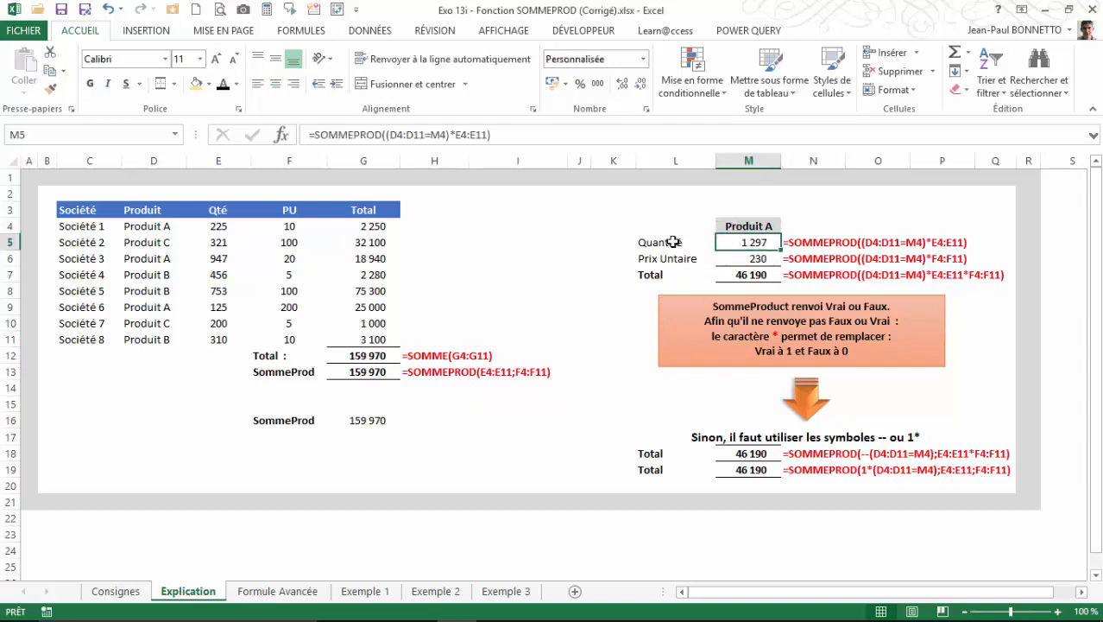
left_click(663, 244)
left_click(757, 243)
left_click_drag(220, 226, 217, 323)
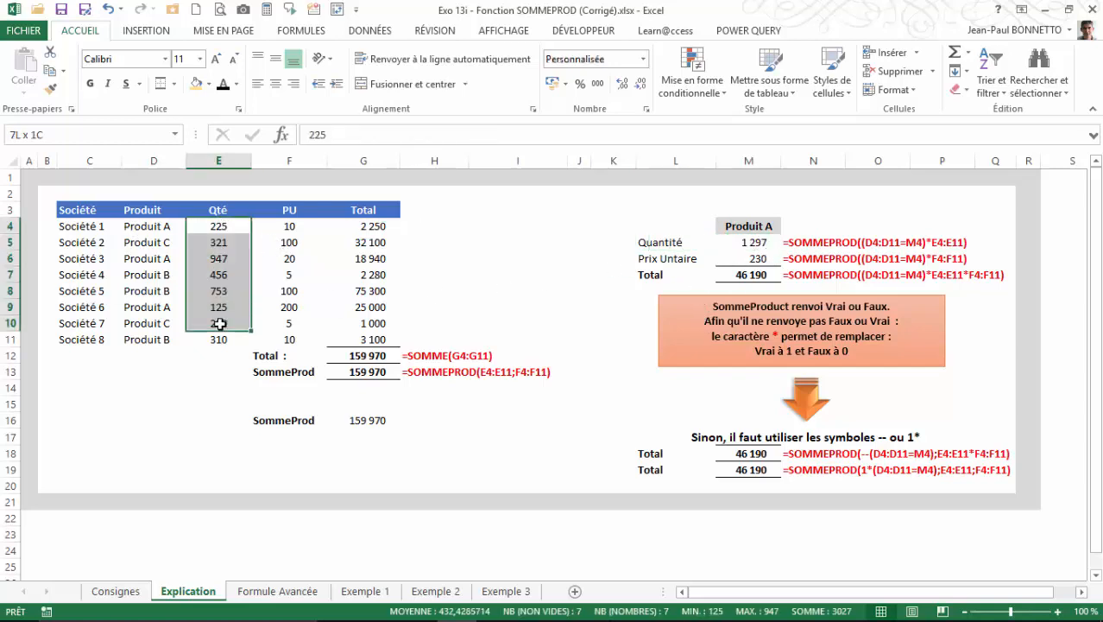
left_click(496, 230)
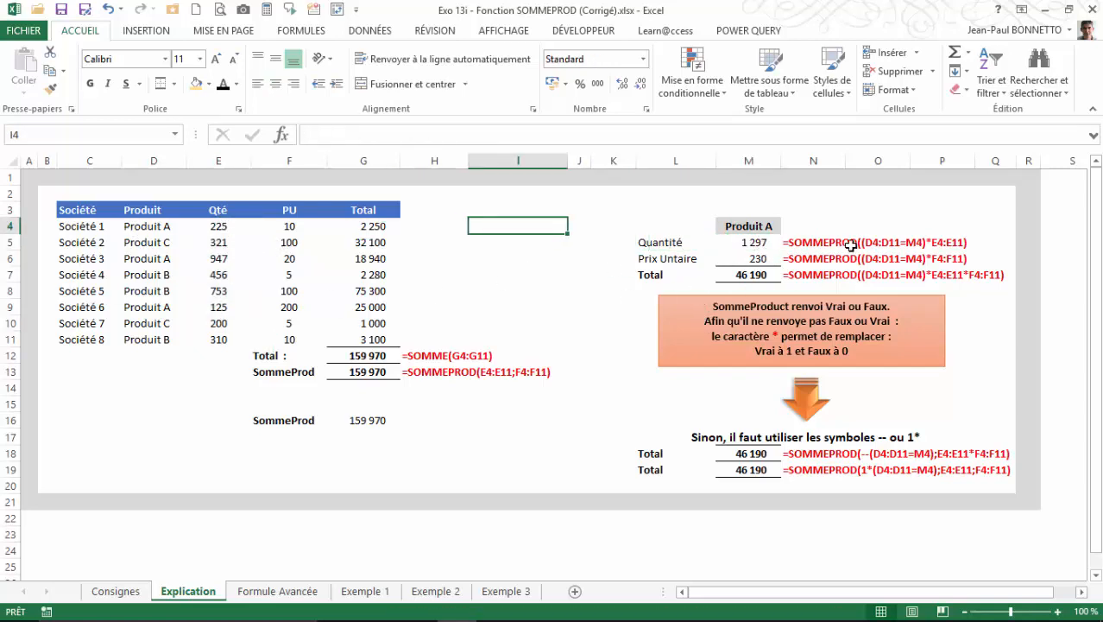
left_click(748, 245)
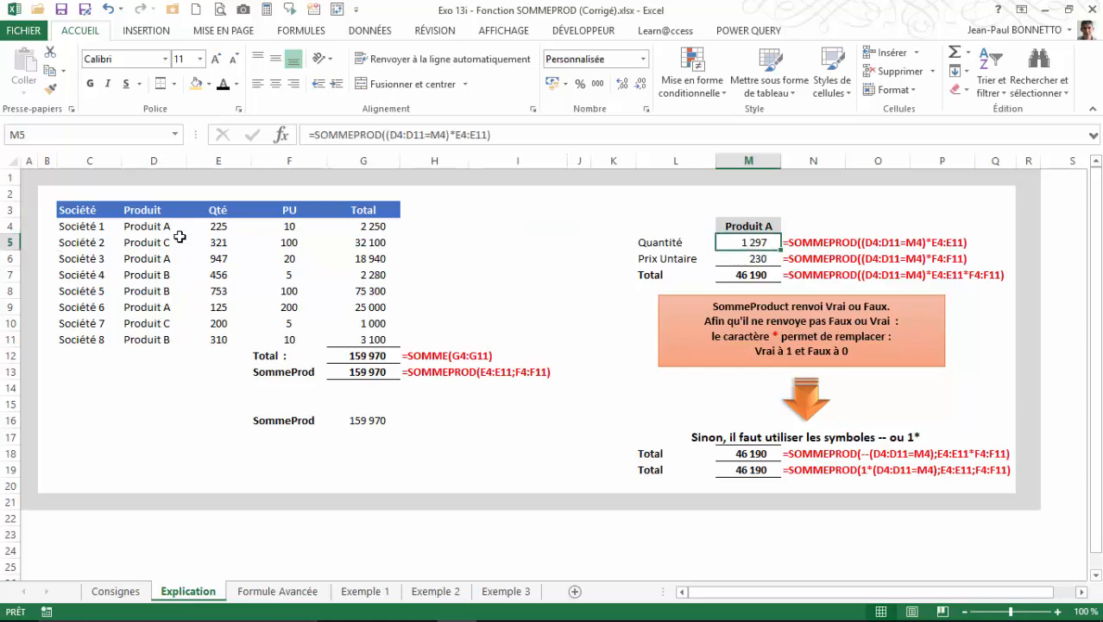
left_click_drag(154, 226, 158, 340)
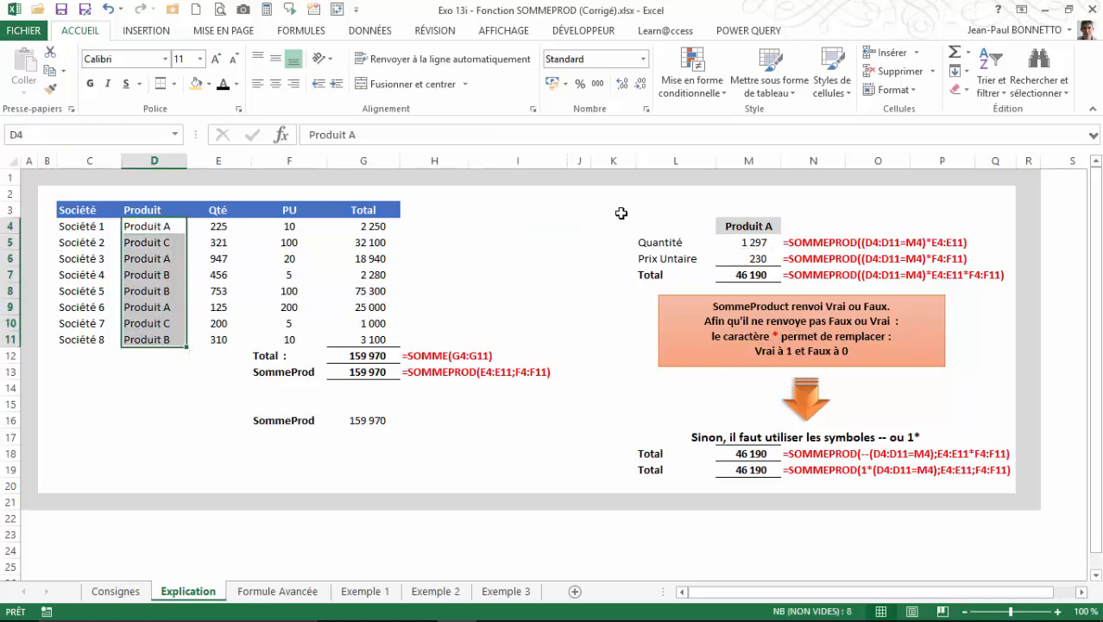
left_click(620, 213)
Enter the label "Filtre Calculé :" in cell L4, beside the Produit A criterion.
left_click(652, 226)
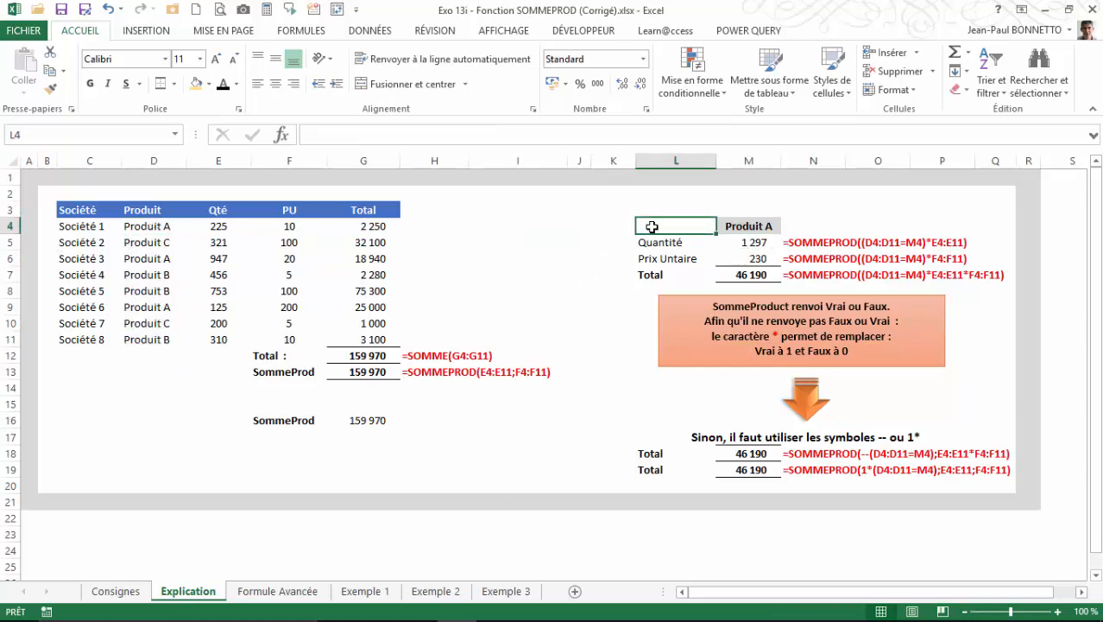
type("Filtr")
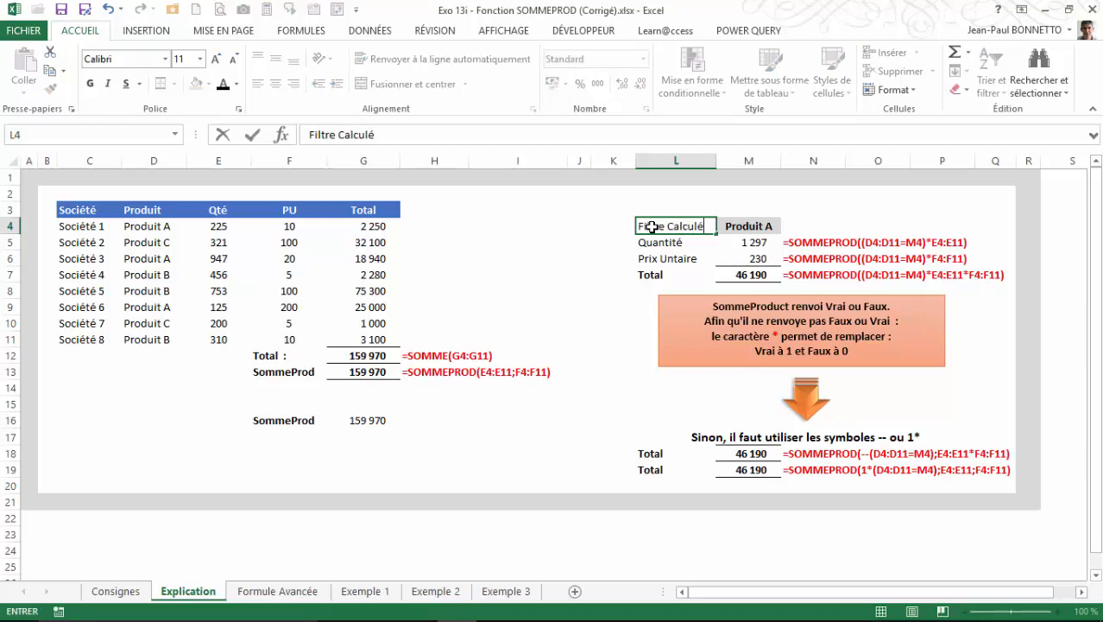
type("e Calculé :")
left_click(574, 229)
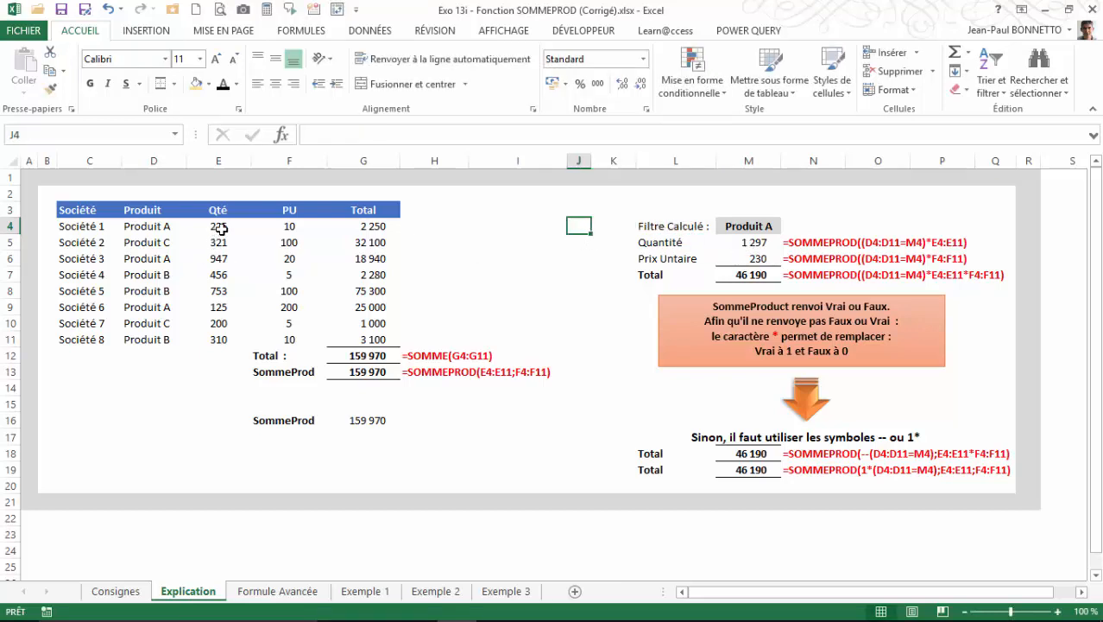
Enter =SOMMEPROD(D4:D11=M4) in cell I5 to test the Produit column against the Produit A criterion.
left_click_drag(217, 227, 219, 324)
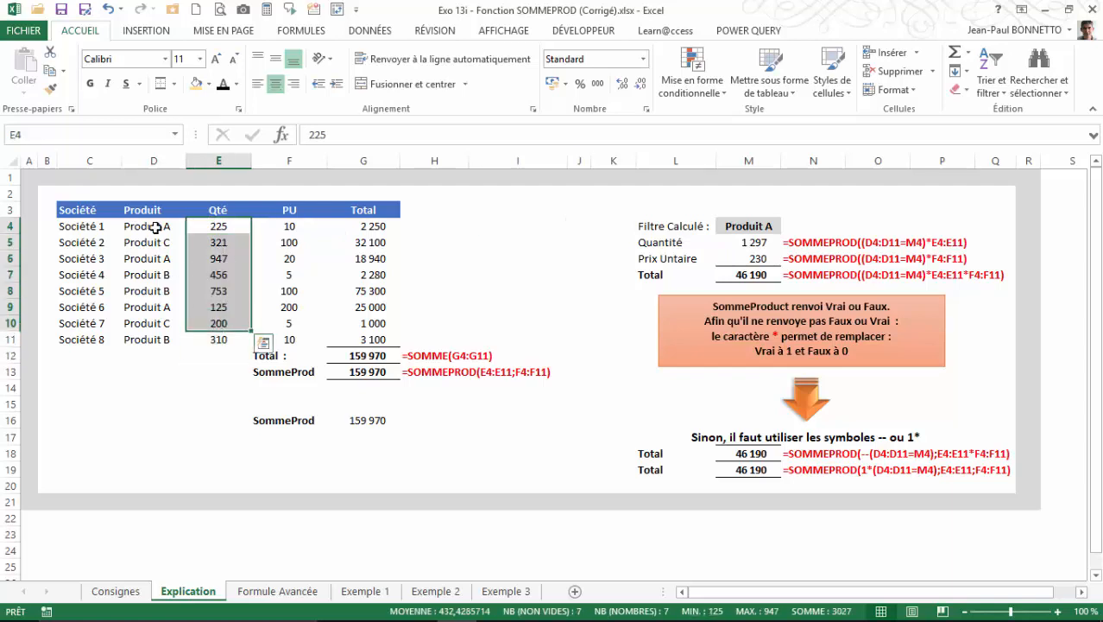
left_click_drag(155, 227, 156, 331)
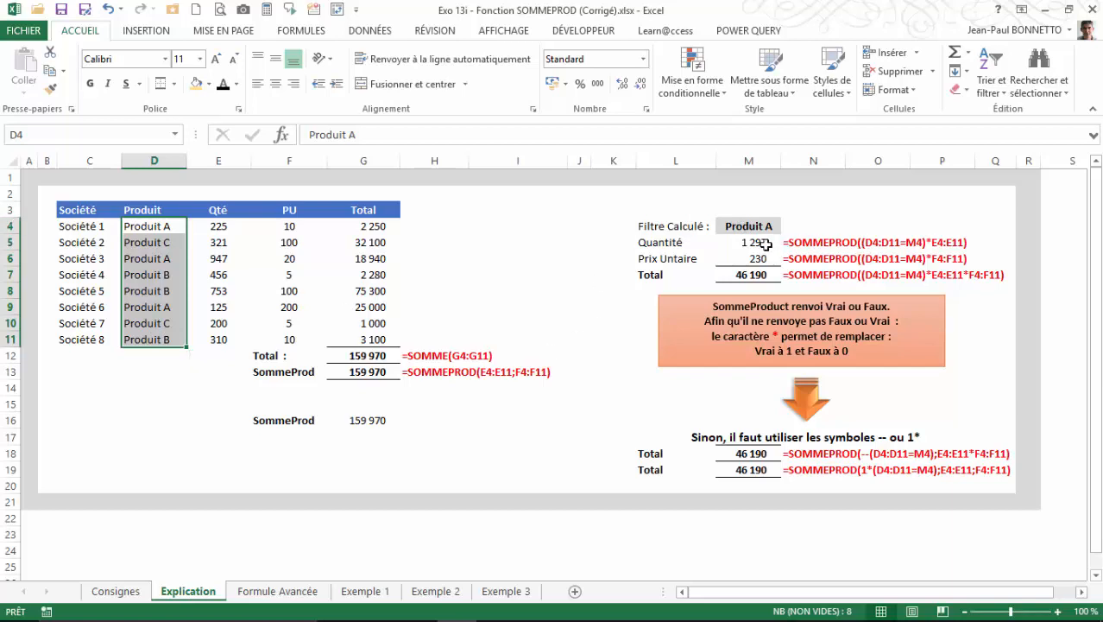
left_click(546, 243)
type("=sm")
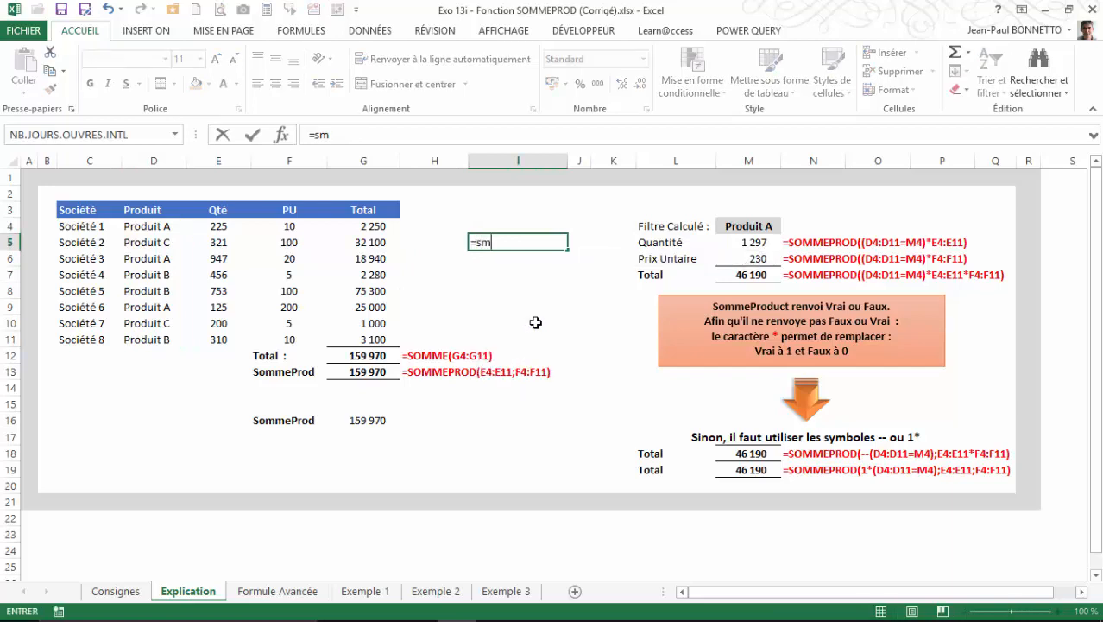
key("BackSpace")
type("om")
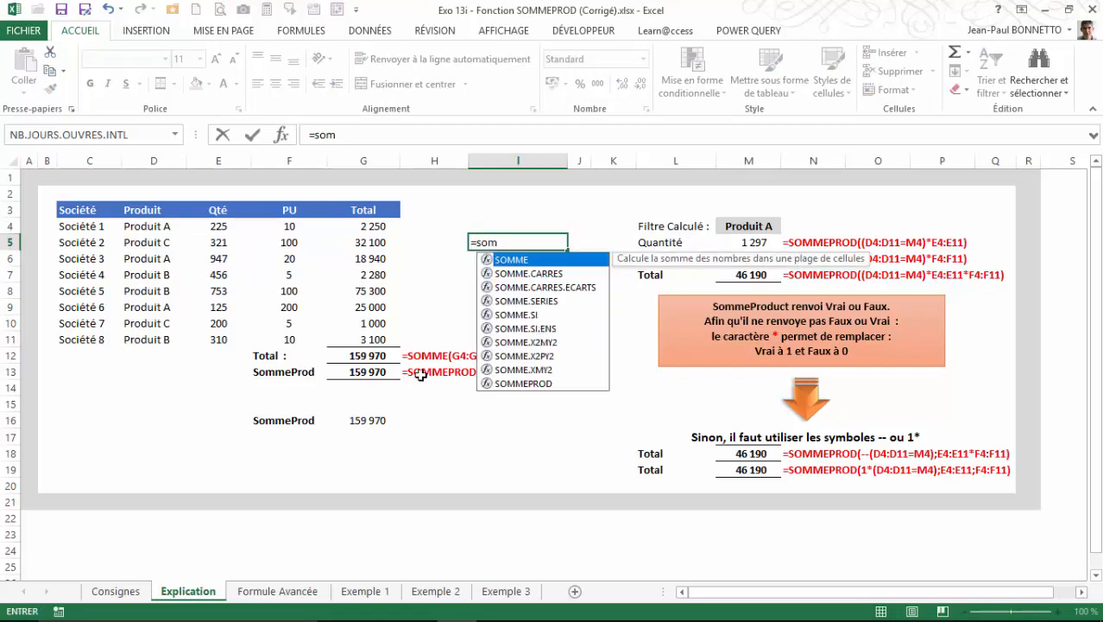
double_click(528, 383)
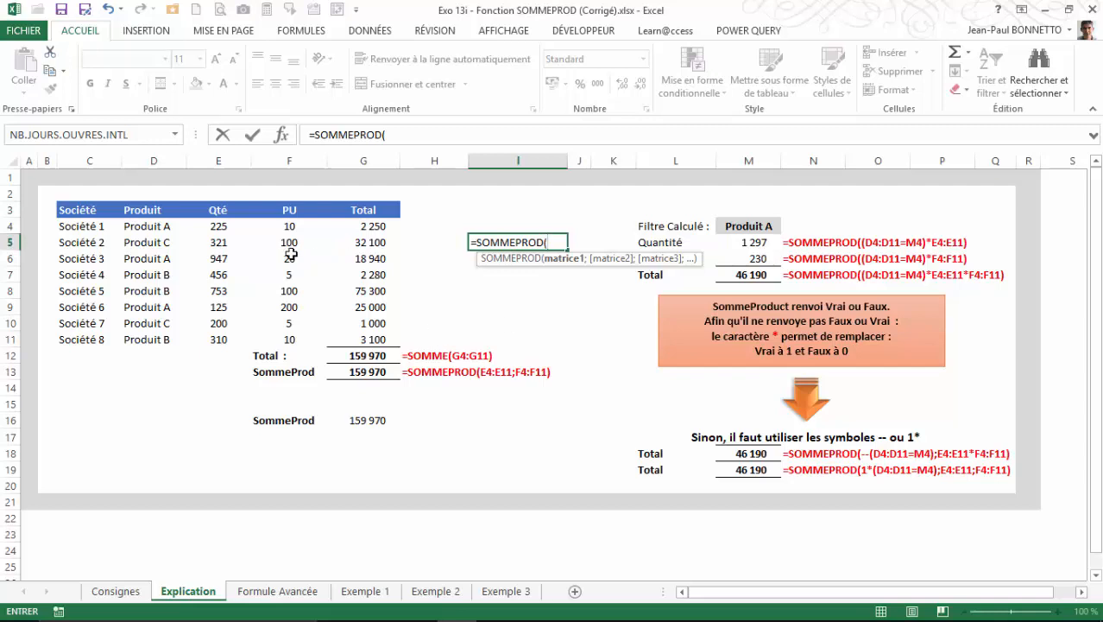
left_click_drag(143, 224, 137, 335)
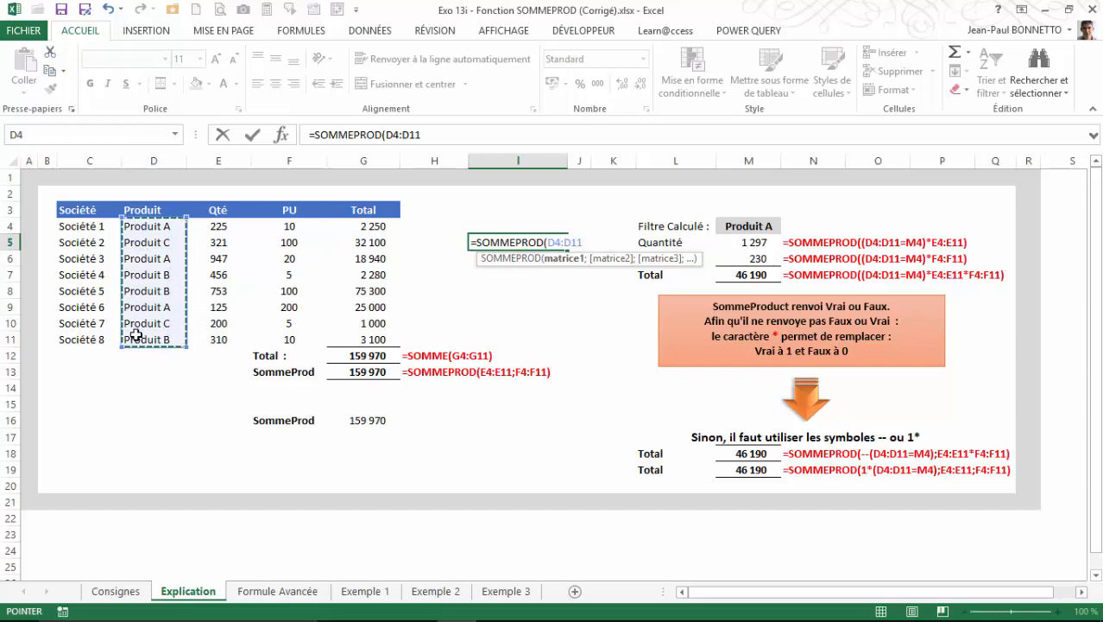
type("=")
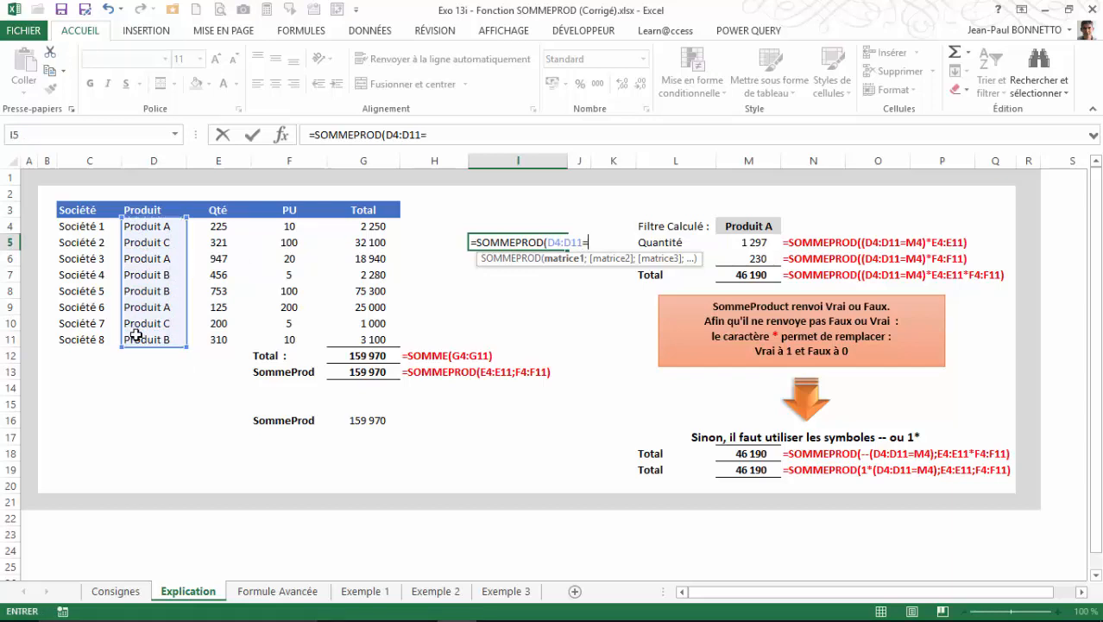
left_click(739, 225)
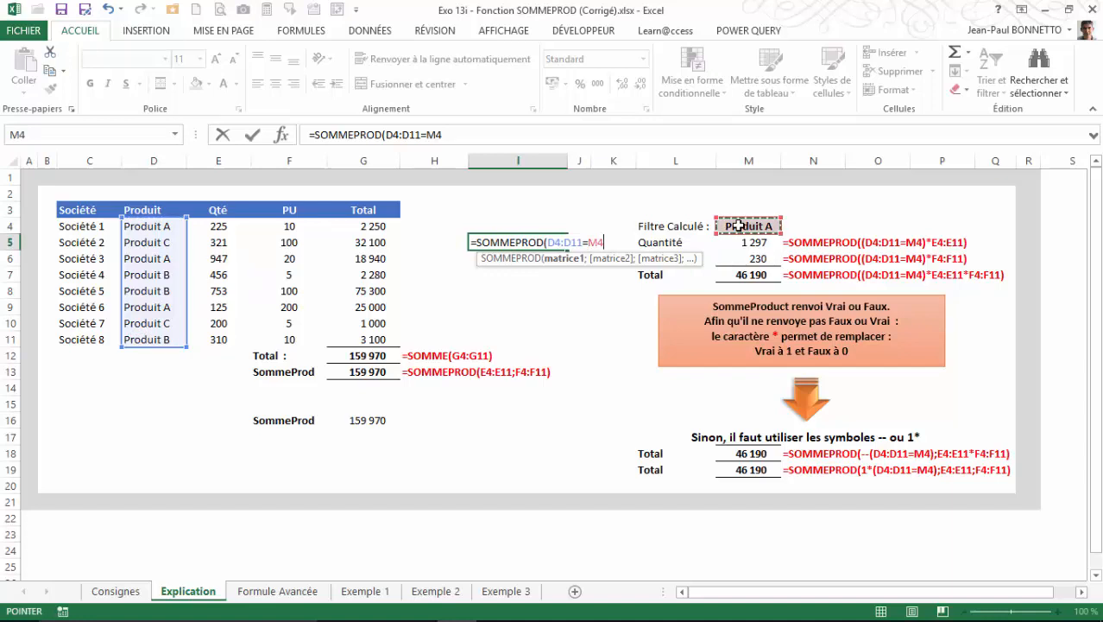
type(")")
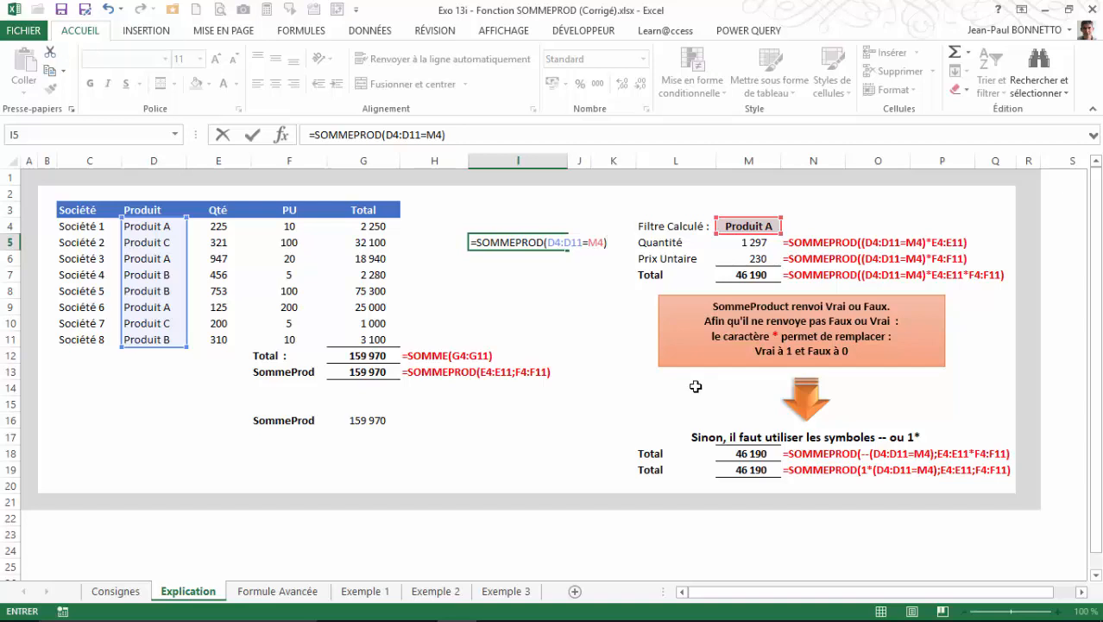
key("Return")
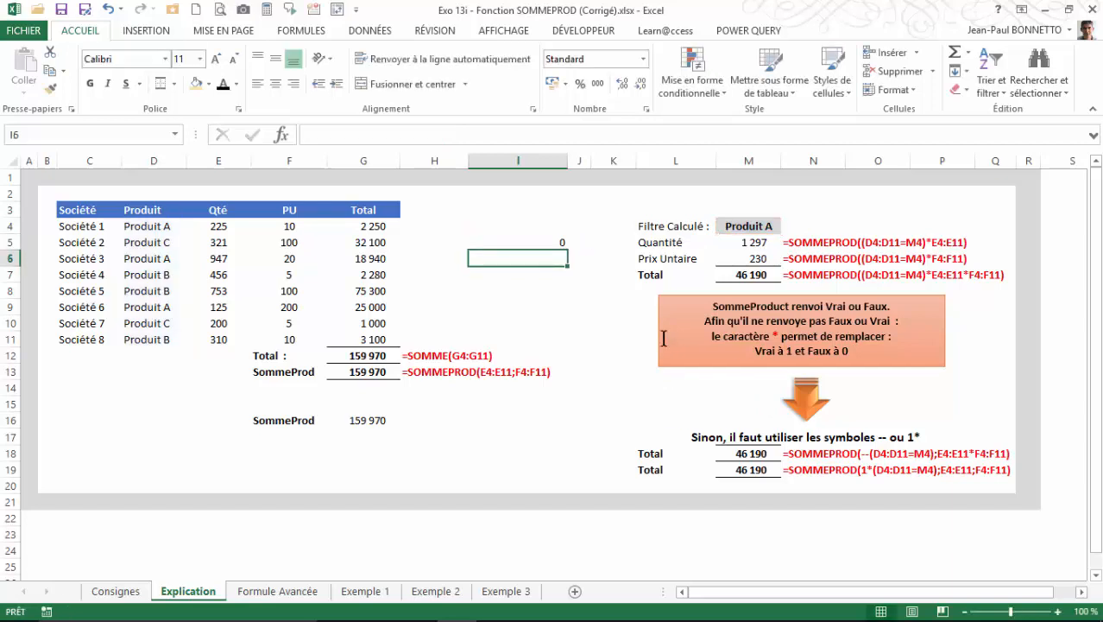
Extend the SOMMEPROD formula in I5 by multiplying it by the Qté range E4:E11.
left_click(550, 241)
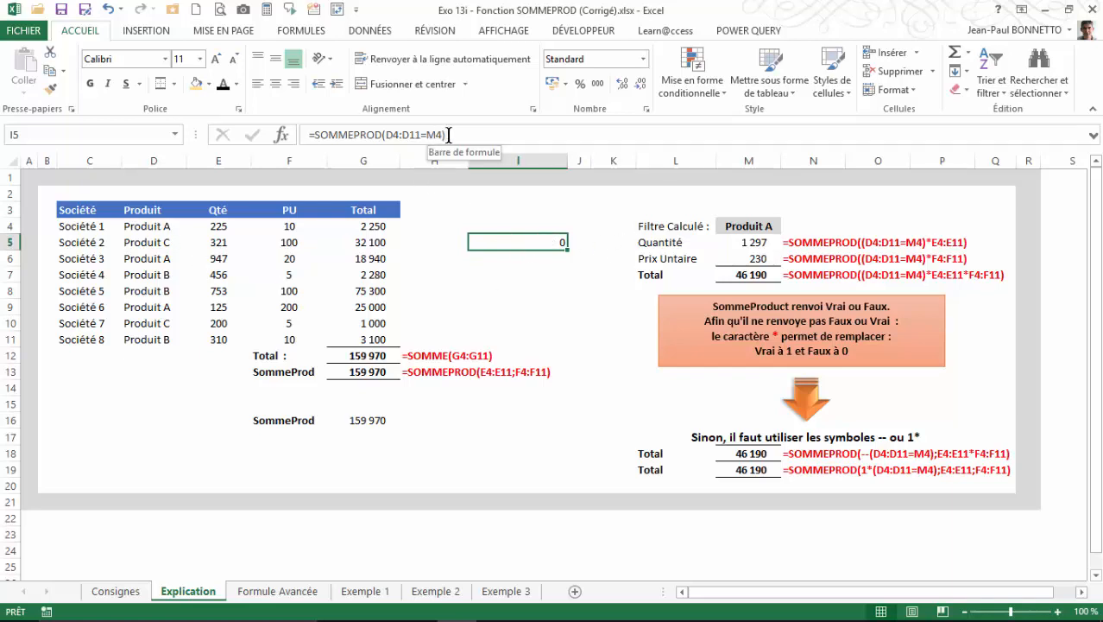
double_click(487, 254)
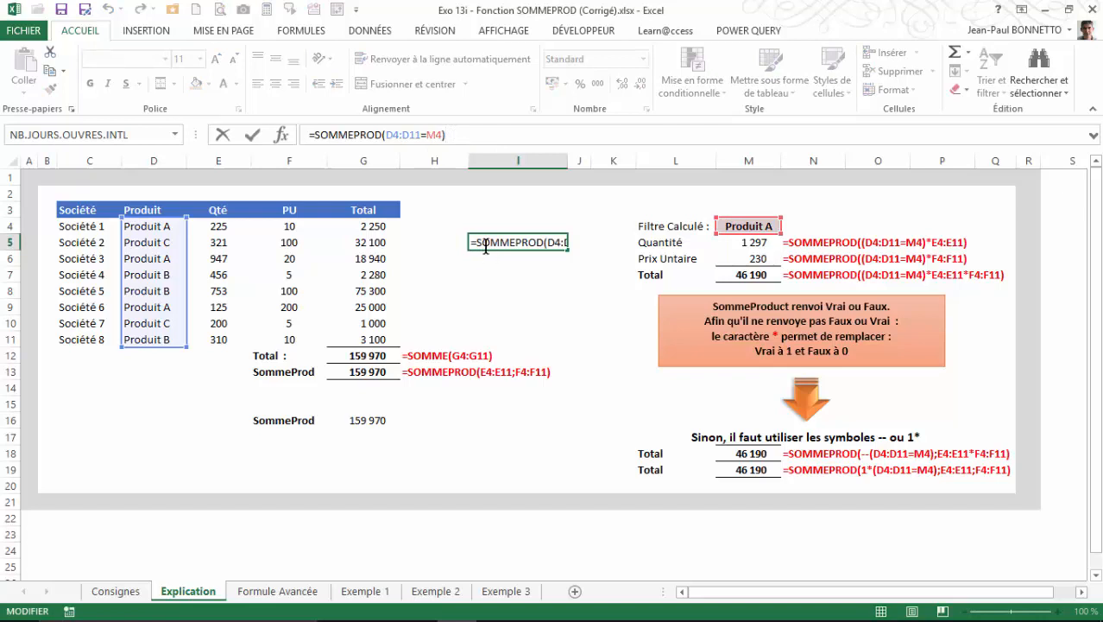
type("*")
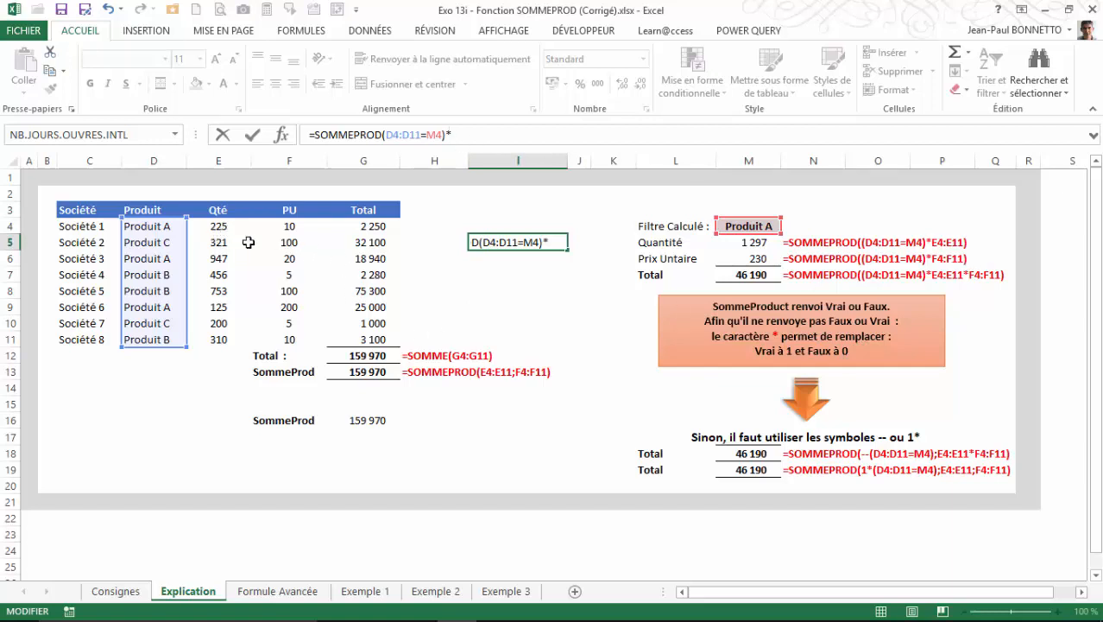
left_click_drag(217, 226, 223, 338)
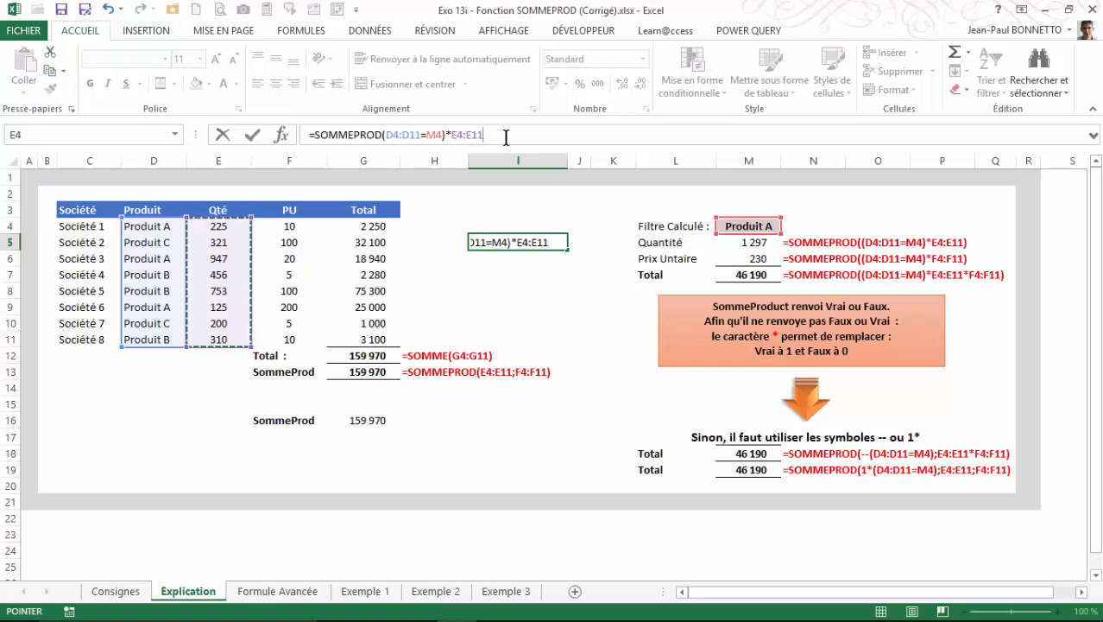
type(")")
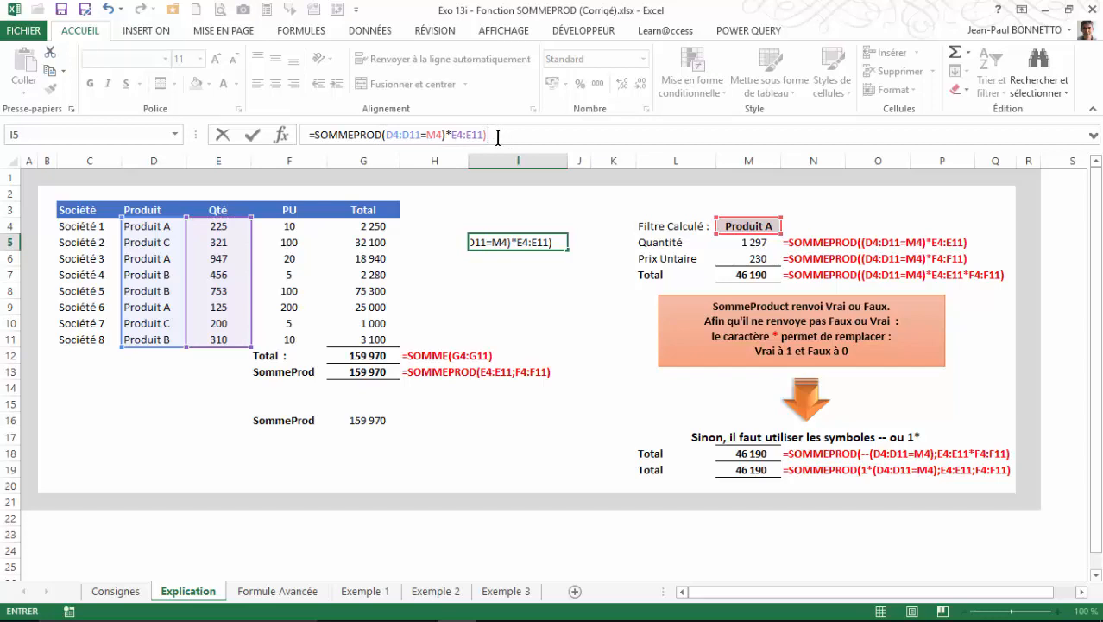
key("ctrl+Return")
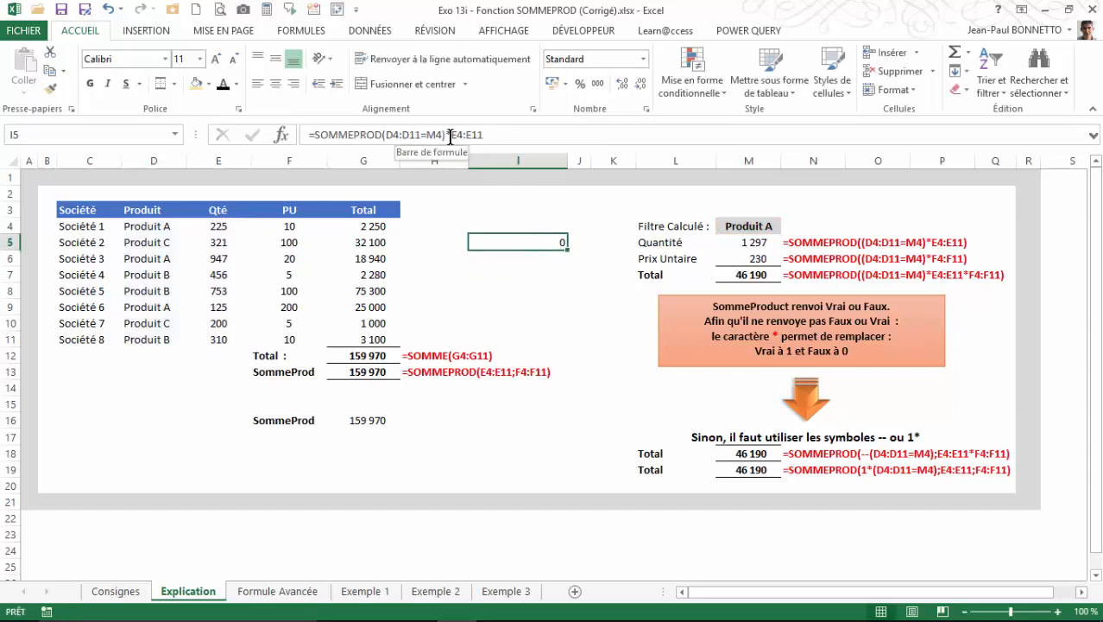
Correct the parentheses in I5 so the formula reads =SOMMEPROD((D4:D11=M4)*E4:E11).
left_click(385, 137)
type("(")
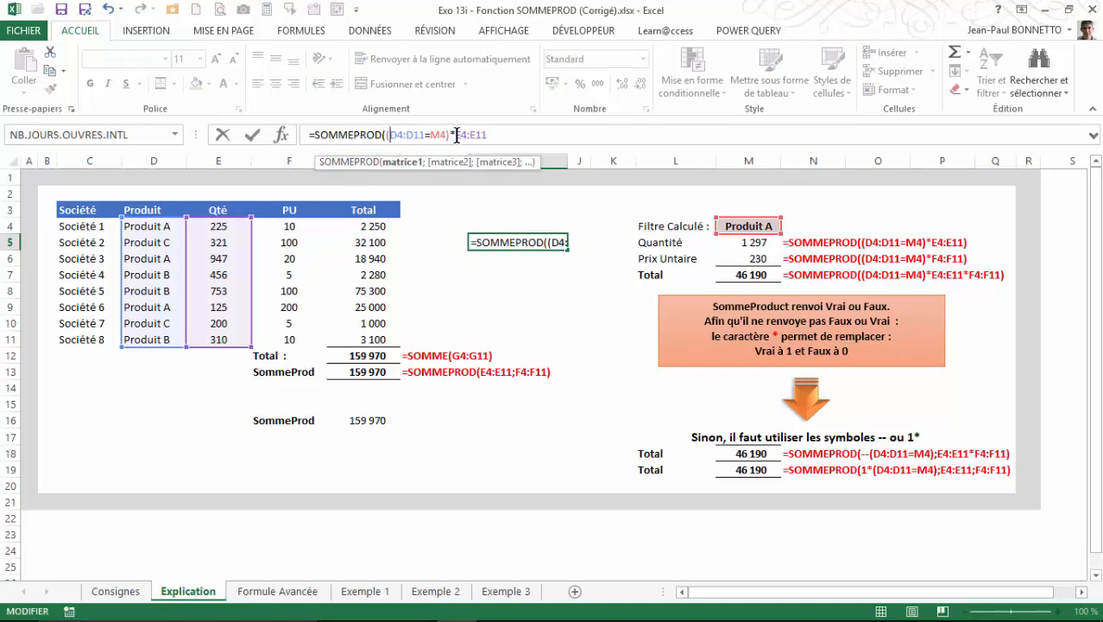
type(")")
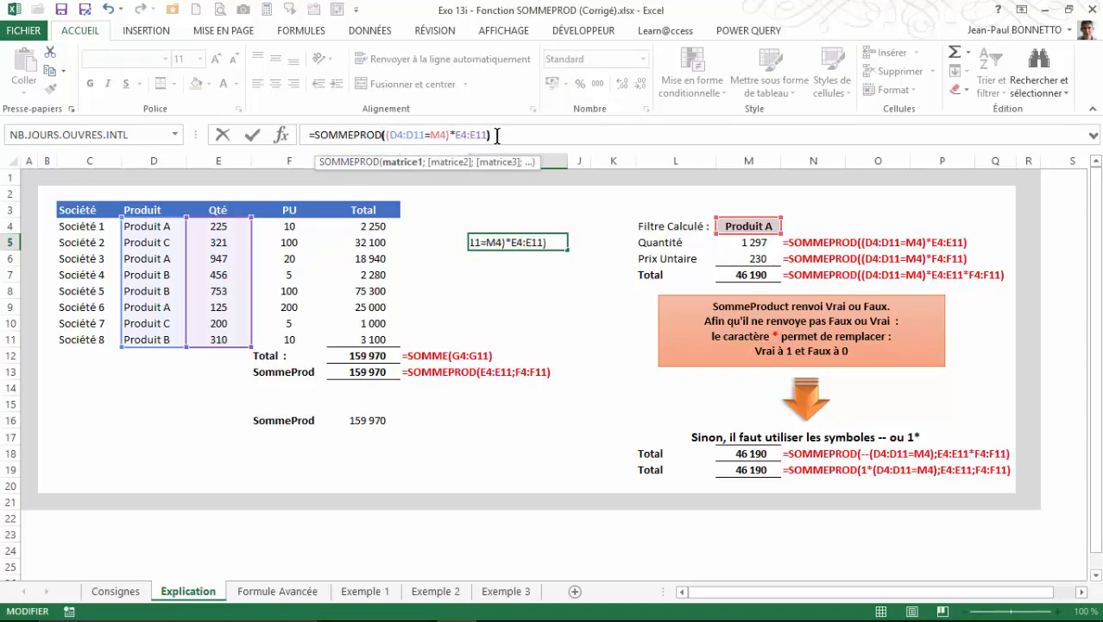
key("Return")
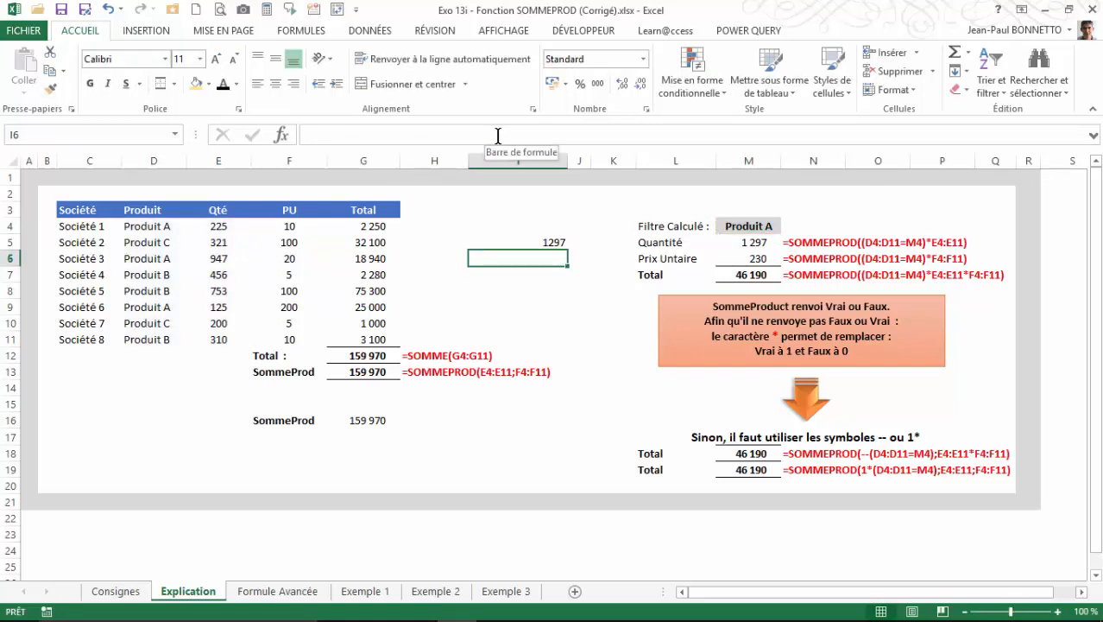
Format the conditional quantity in I5 with a thousands separator and no decimal places.
left_click(546, 242)
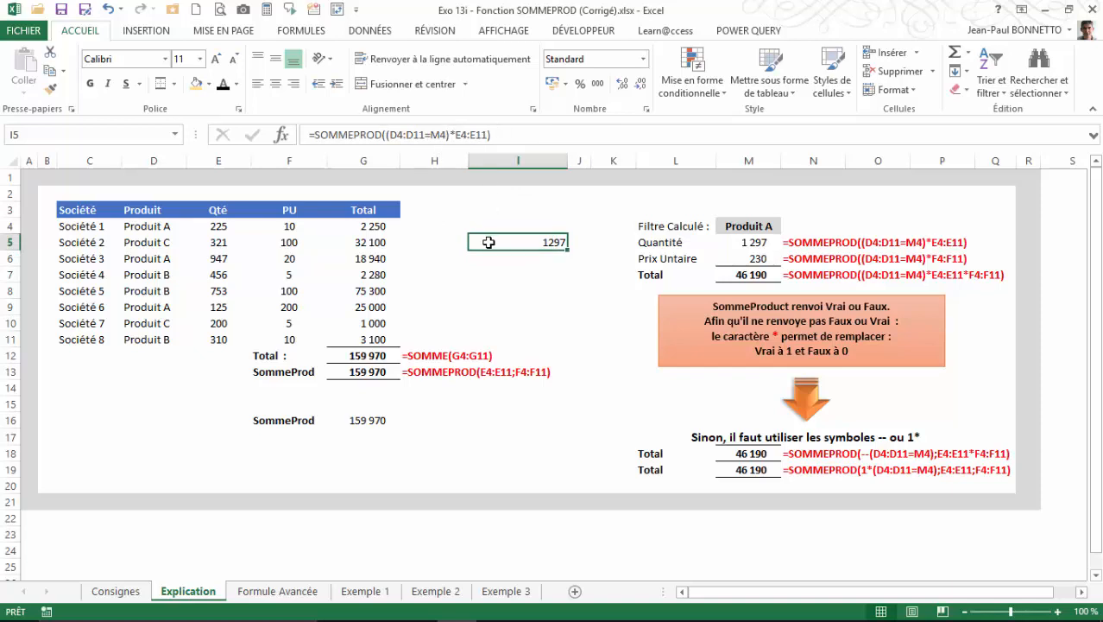
left_click(598, 84)
left_click(643, 84)
left_click(643, 84)
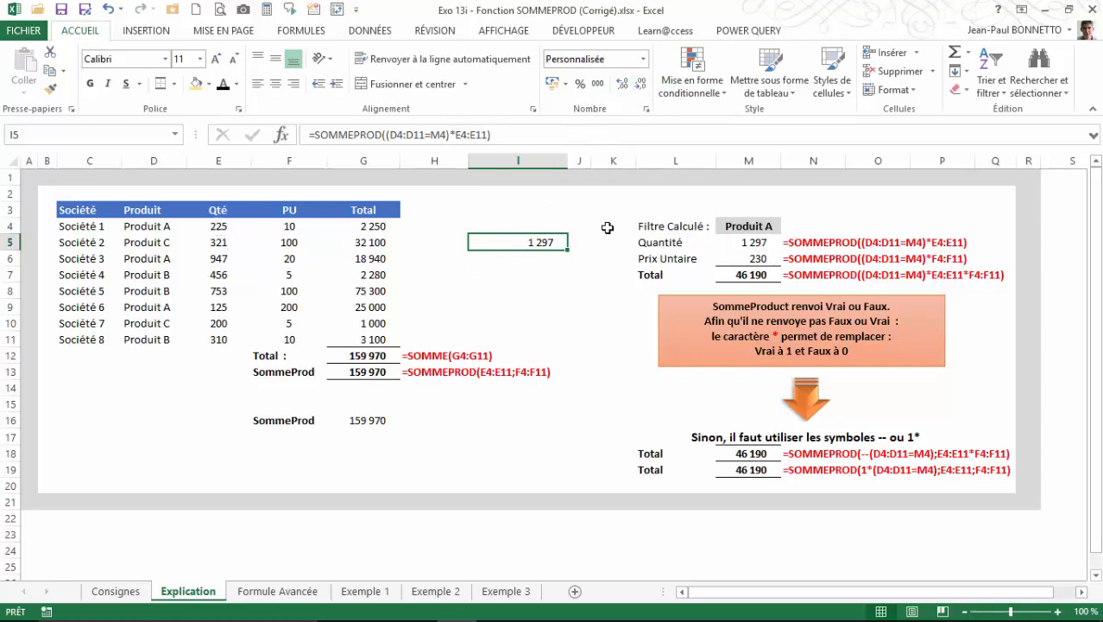
Select the Produit A quantities in E4, E6 and E9 together and compare their sum with the result in I5.
left_click(208, 231)
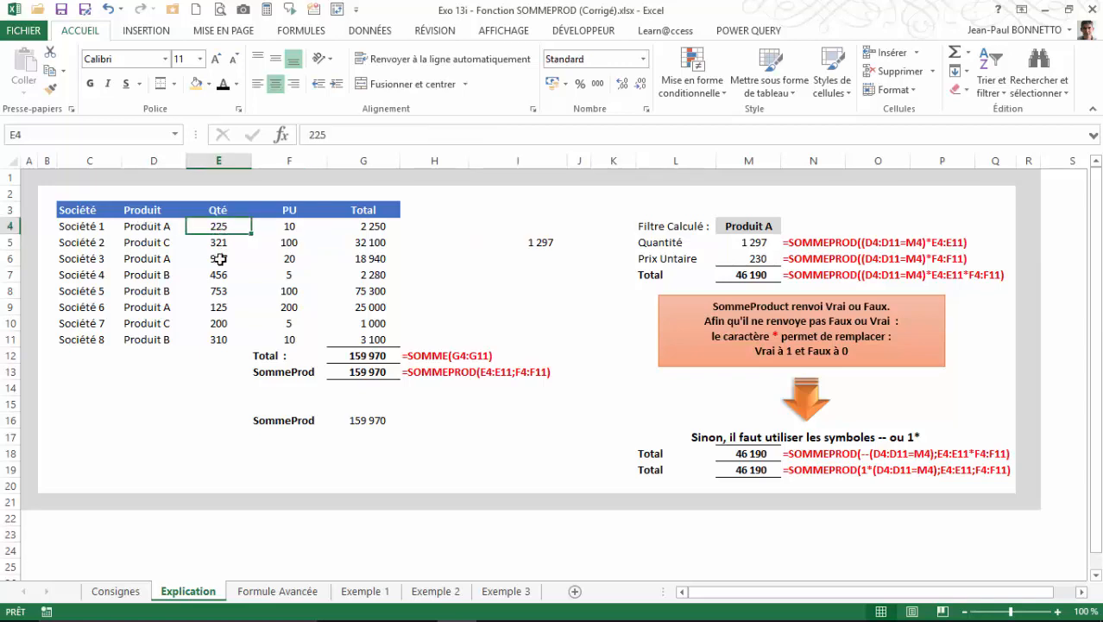
left_click(217, 259, "ctrl")
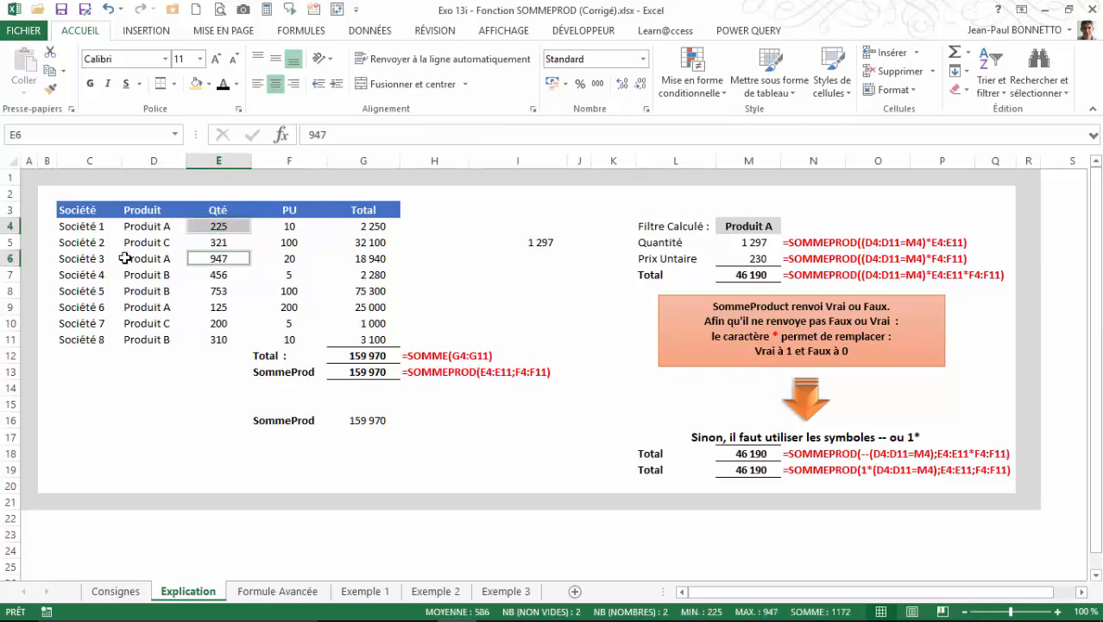
left_click(212, 306, "ctrl")
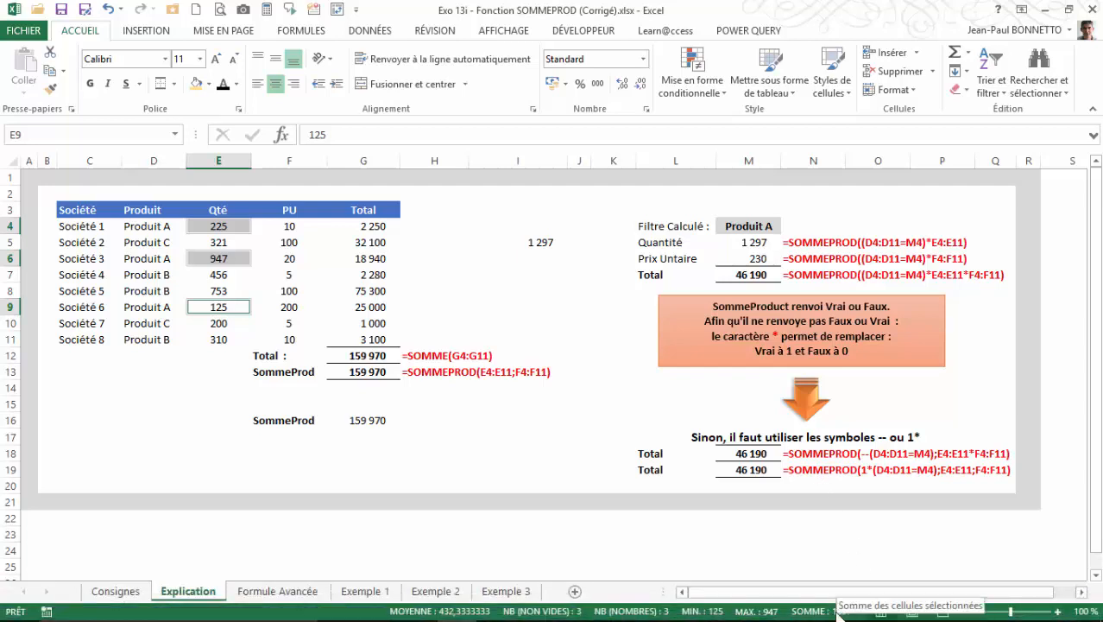
Begin a conditional total formula in cell I7 with =SOMMEPROD(D4:D11=M4).
left_click(543, 255)
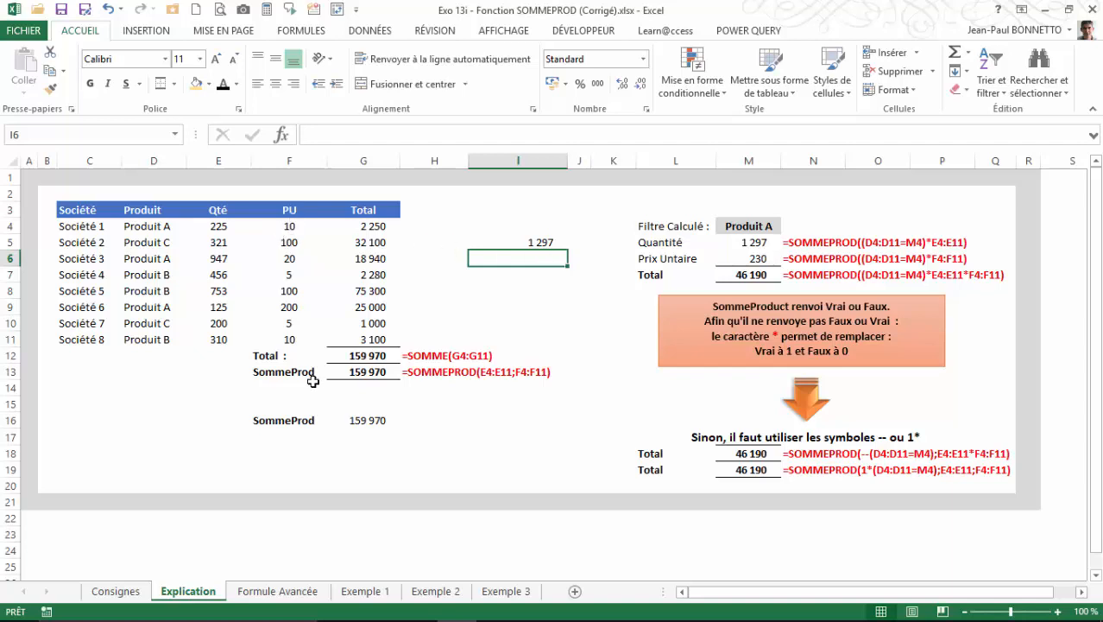
left_click(546, 276)
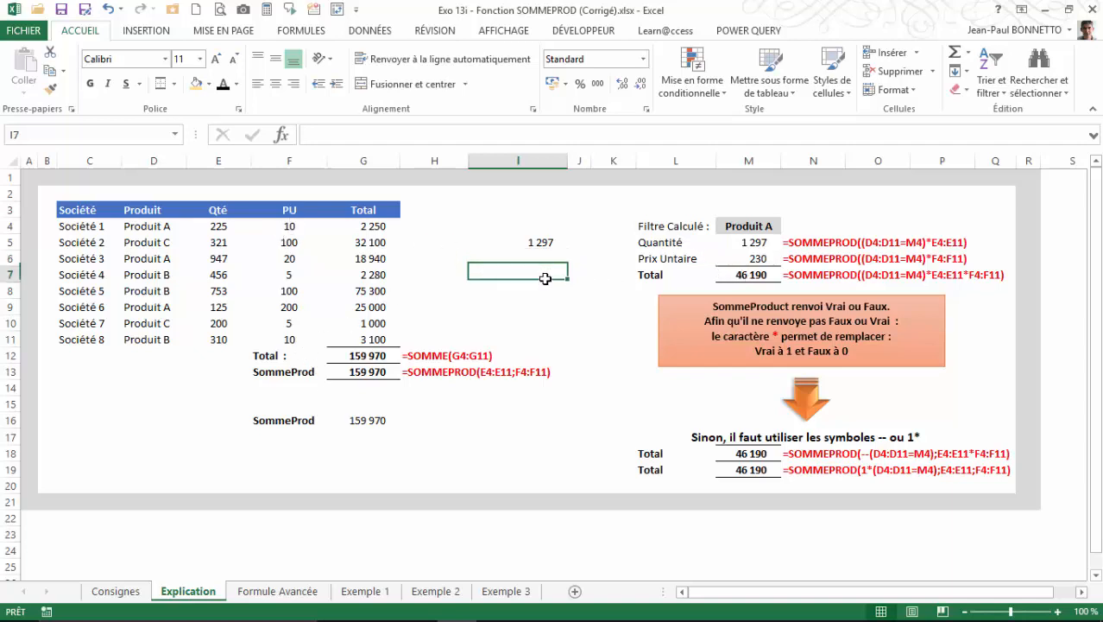
type("=")
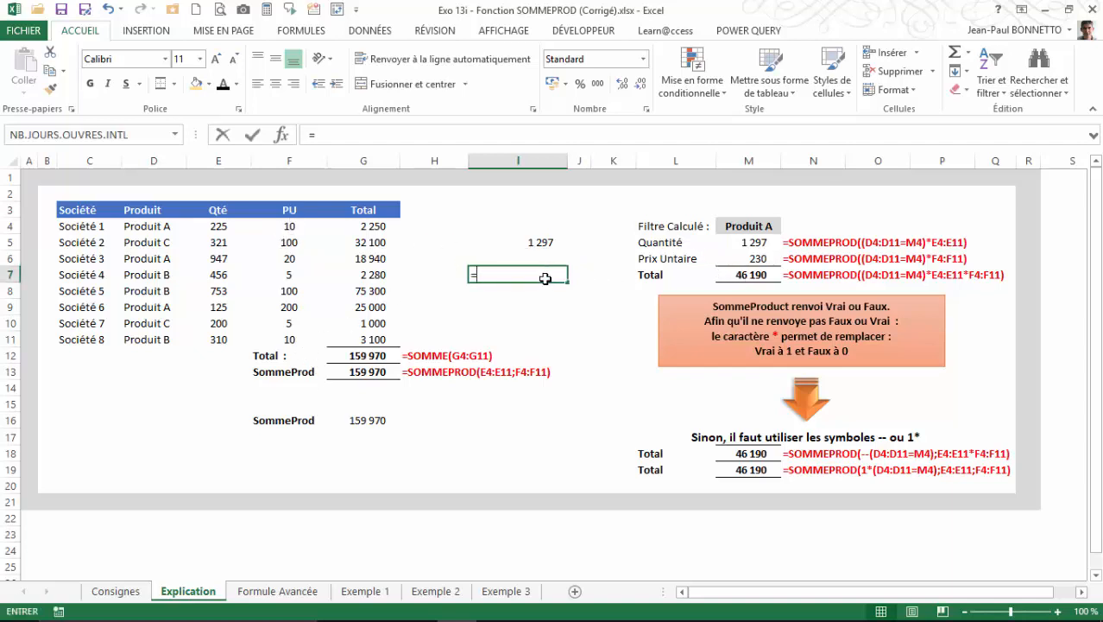
type("somm")
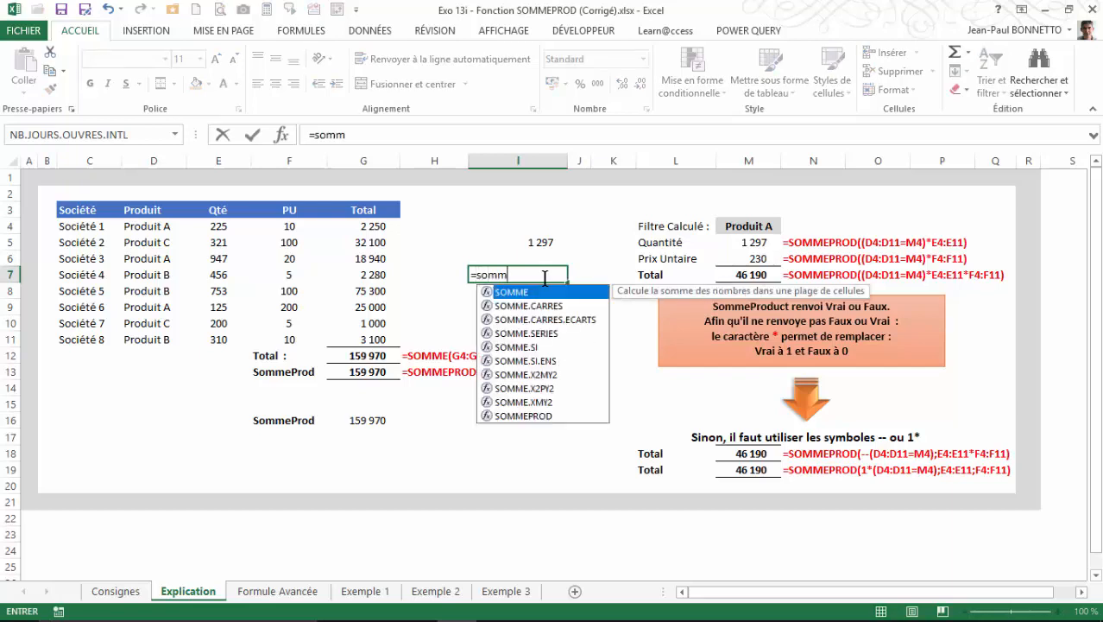
double_click(544, 416)
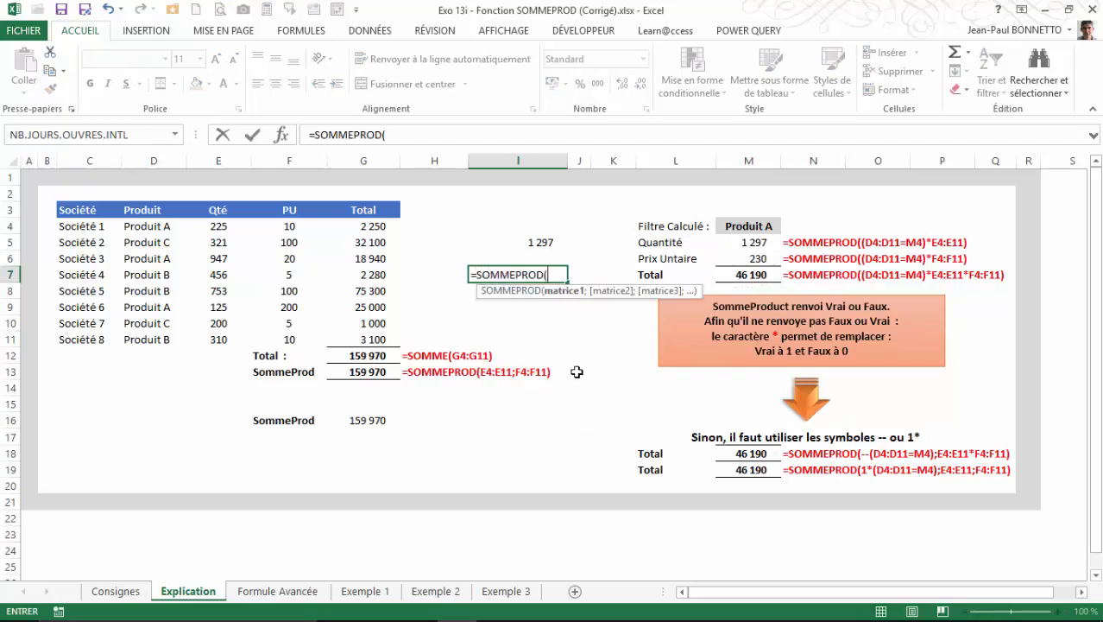
left_click_drag(142, 225, 142, 339)
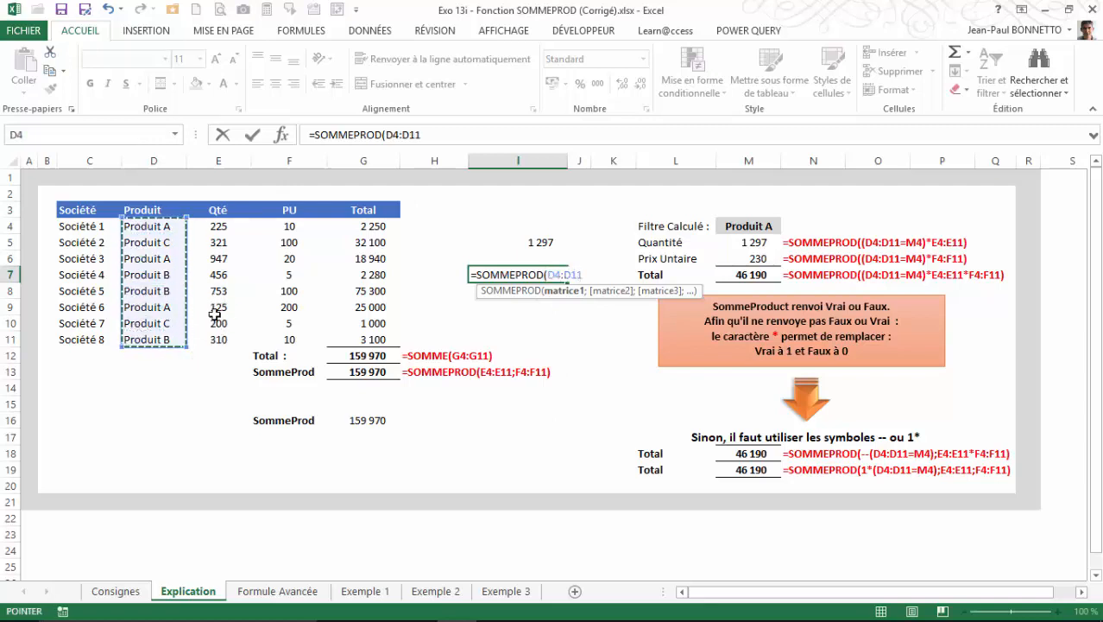
left_click(442, 136)
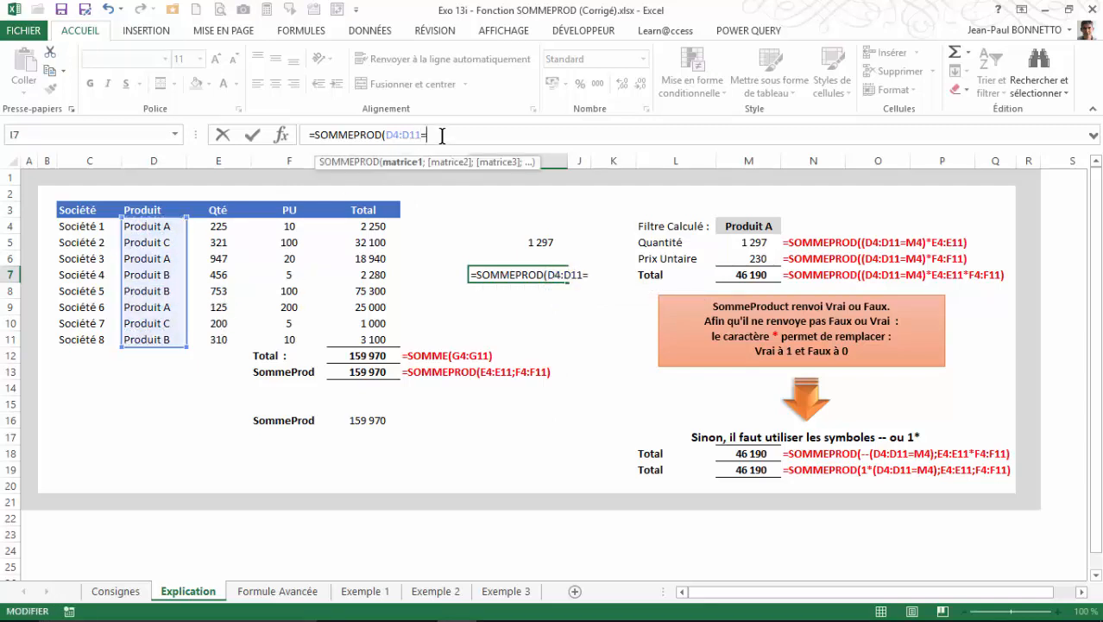
type("=")
left_click(748, 226)
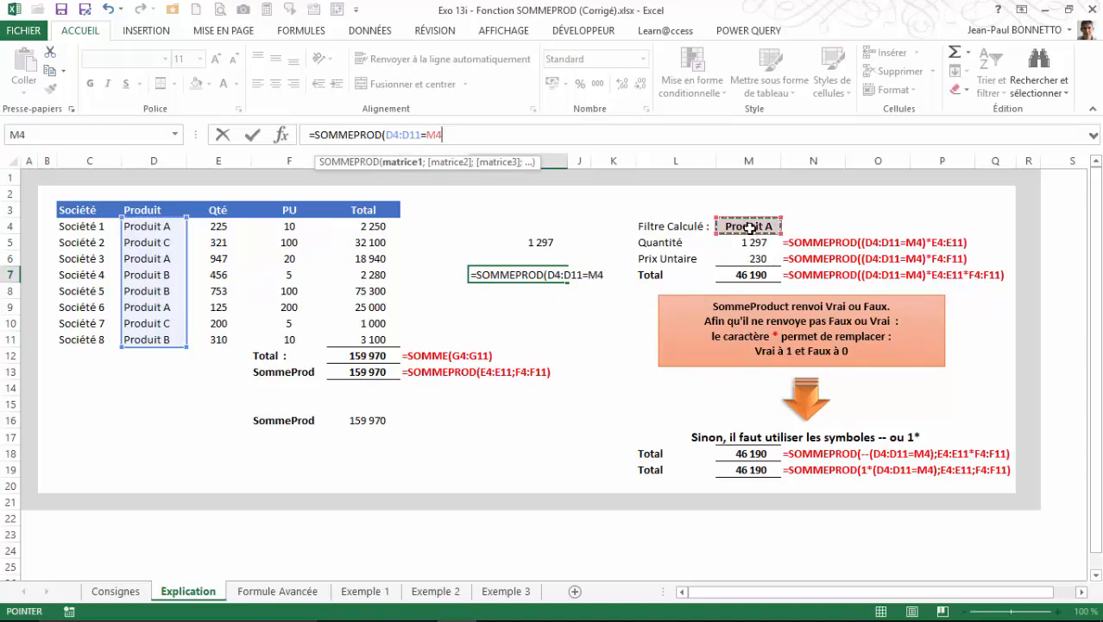
type(")")
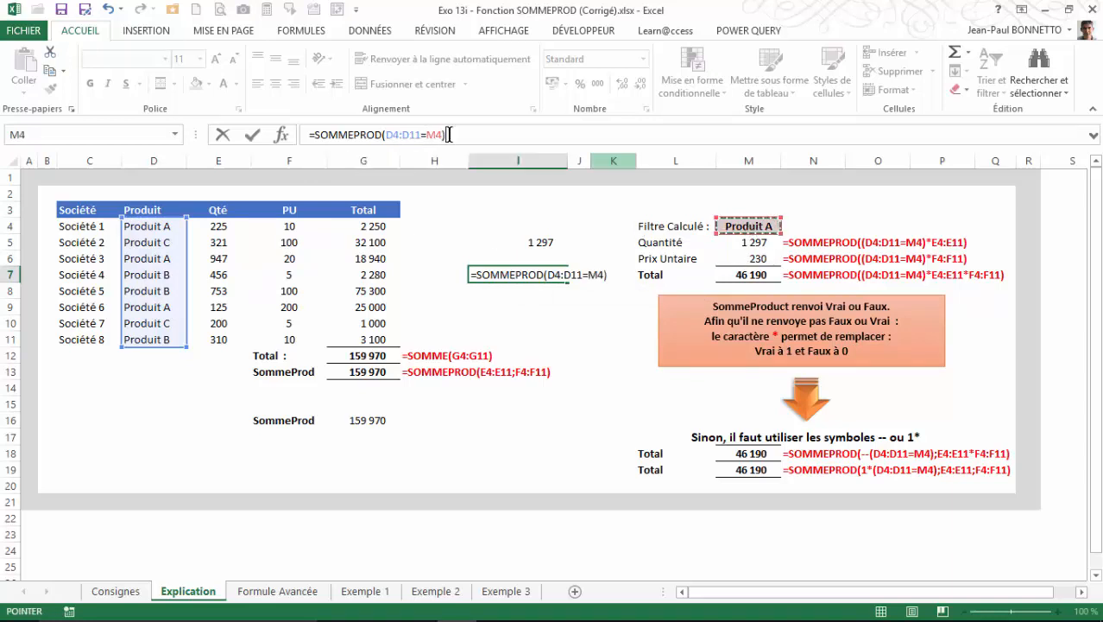
Complete the conditional total formula in I7 as =SOMMEPROD((D4:D11=M4)*E4:E11*F4:F11).
left_click(386, 138)
type("(")
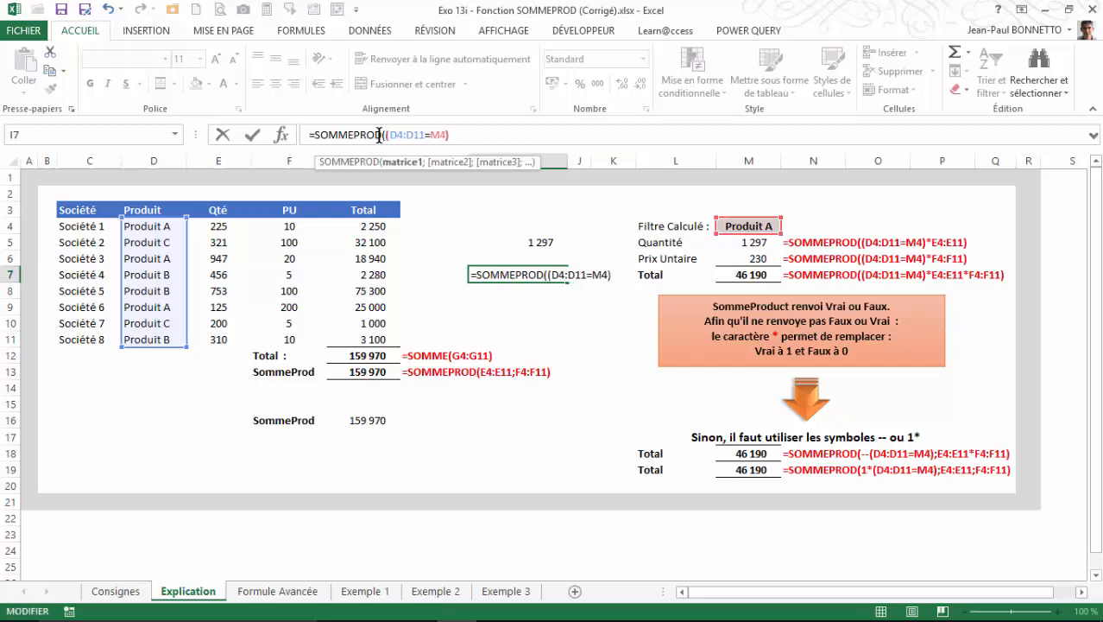
left_click(469, 129)
type("*")
left_click_drag(234, 225, 218, 338)
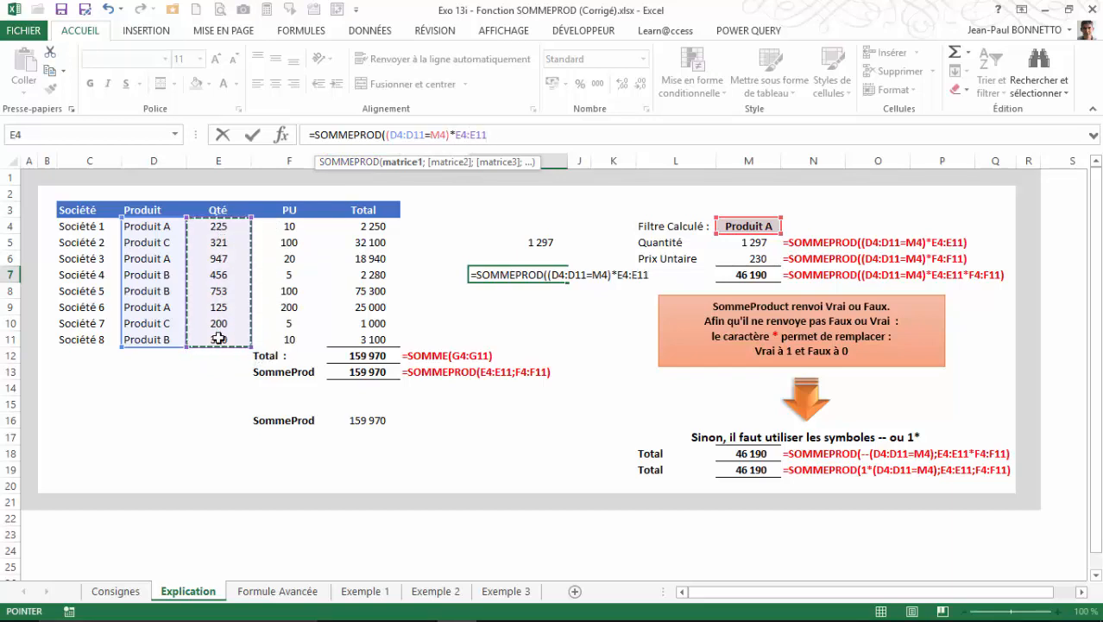
type("*")
left_click_drag(293, 226, 282, 341)
key("Return")
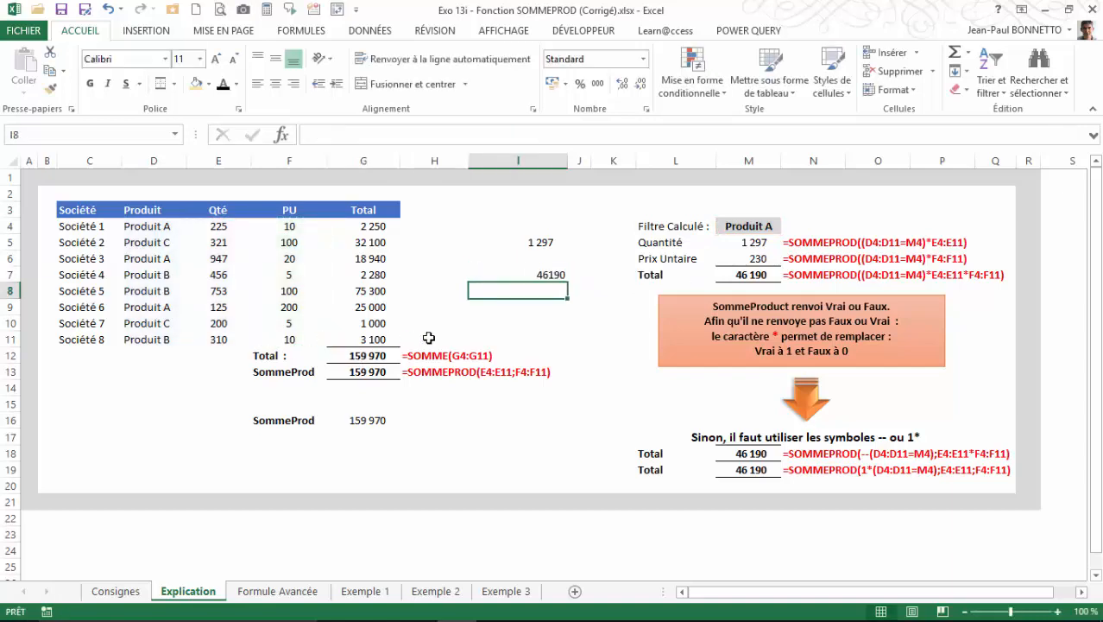
Format the conditional total in I7 with a thousands separator and no decimal places.
left_click(521, 276)
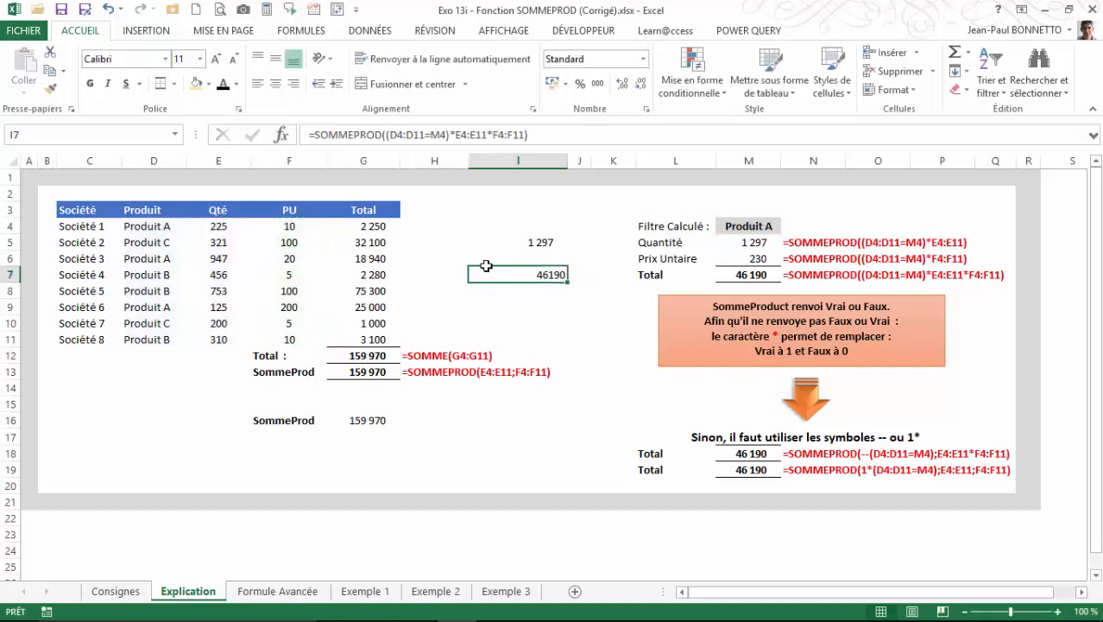
left_click(598, 84)
left_click(641, 84)
left_click(642, 84)
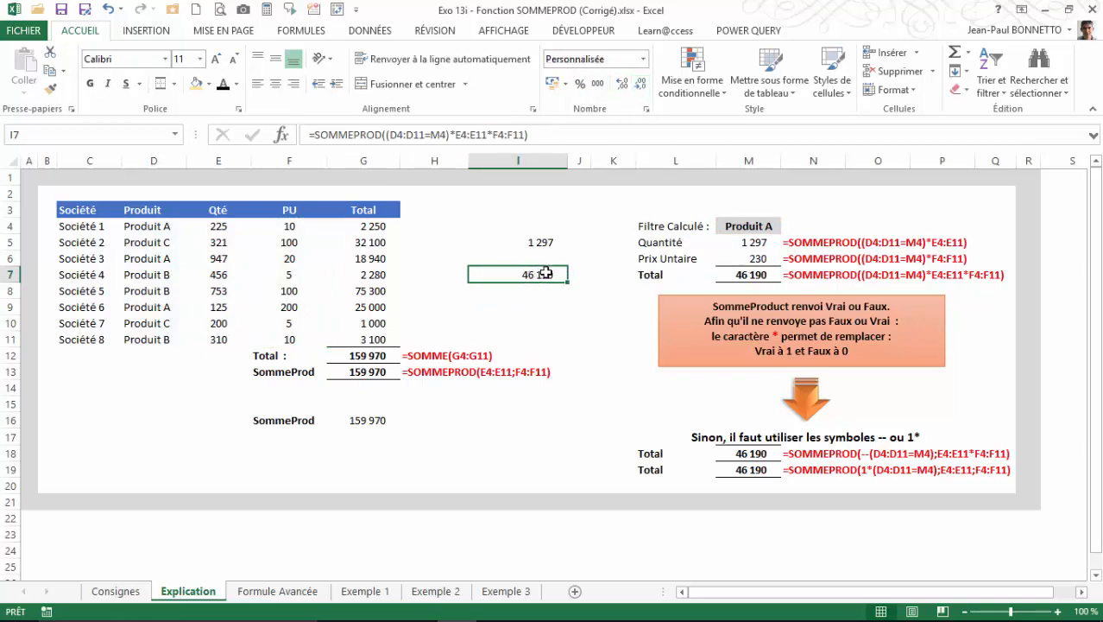
Select the Produit A totals in G4, G6 and G9 together and compare their sum with the results in I7 and M7.
left_click(374, 226)
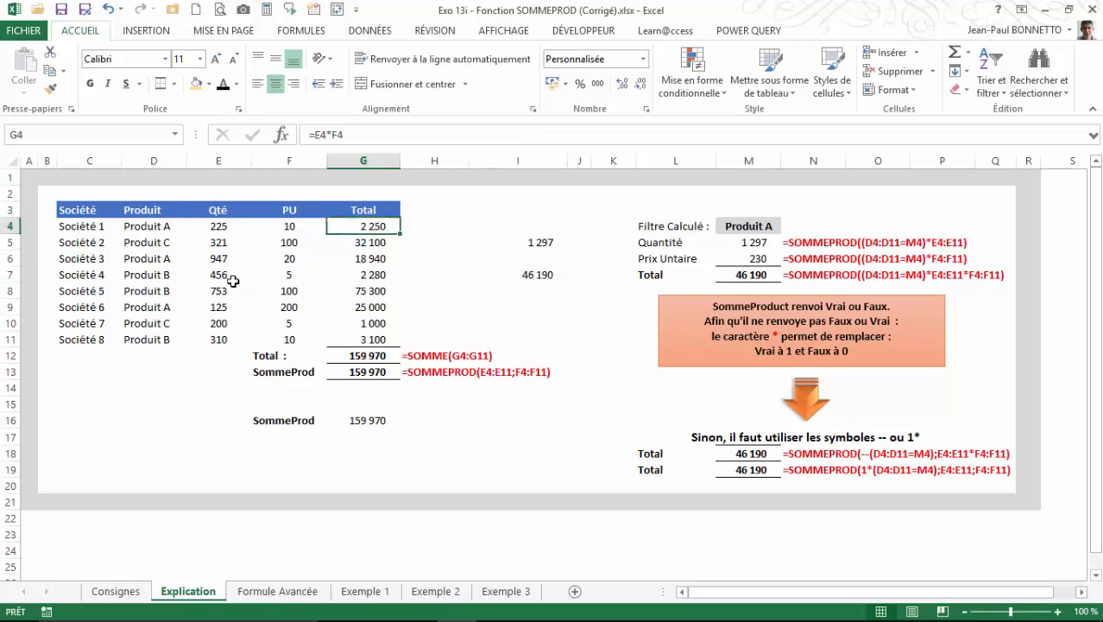
left_click(365, 258, "ctrl")
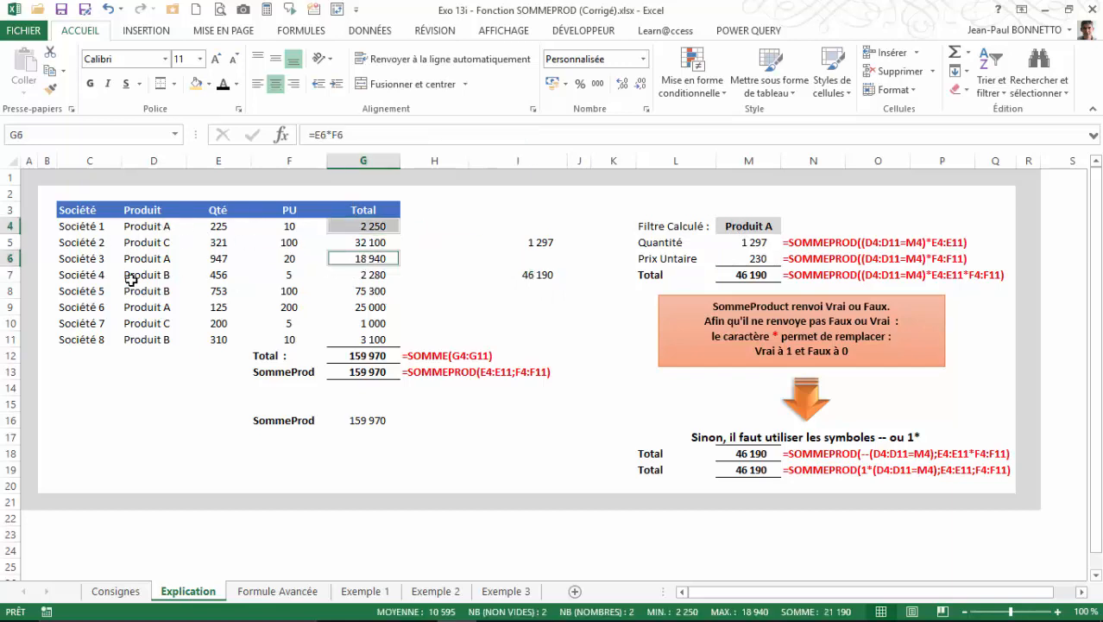
left_click(362, 307, "ctrl")
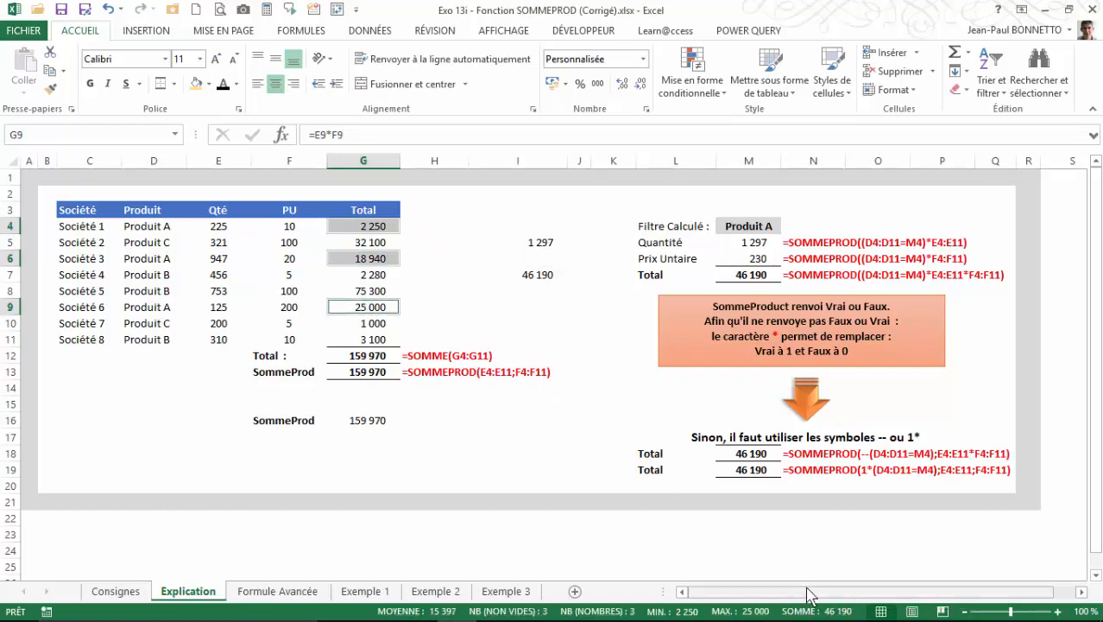
left_click(526, 278)
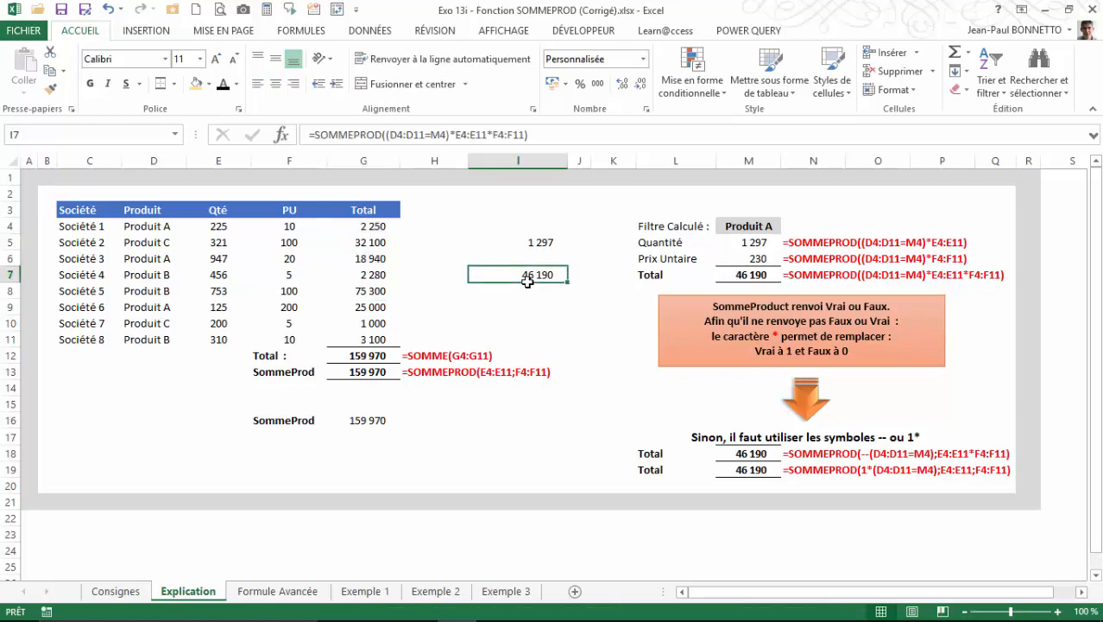
left_click(742, 278)
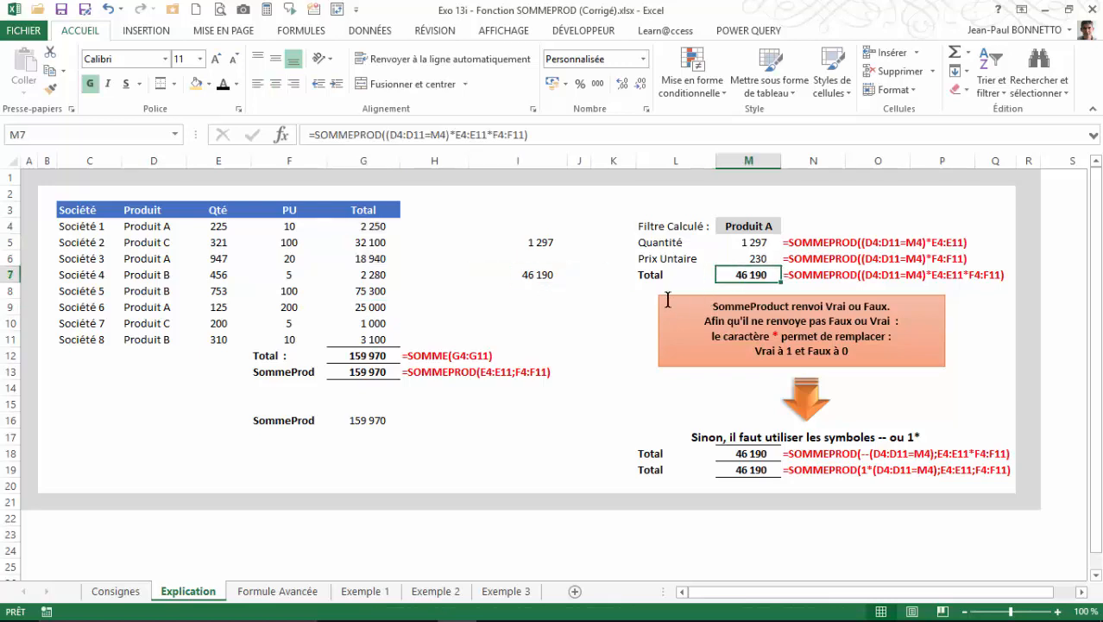
left_click(538, 276)
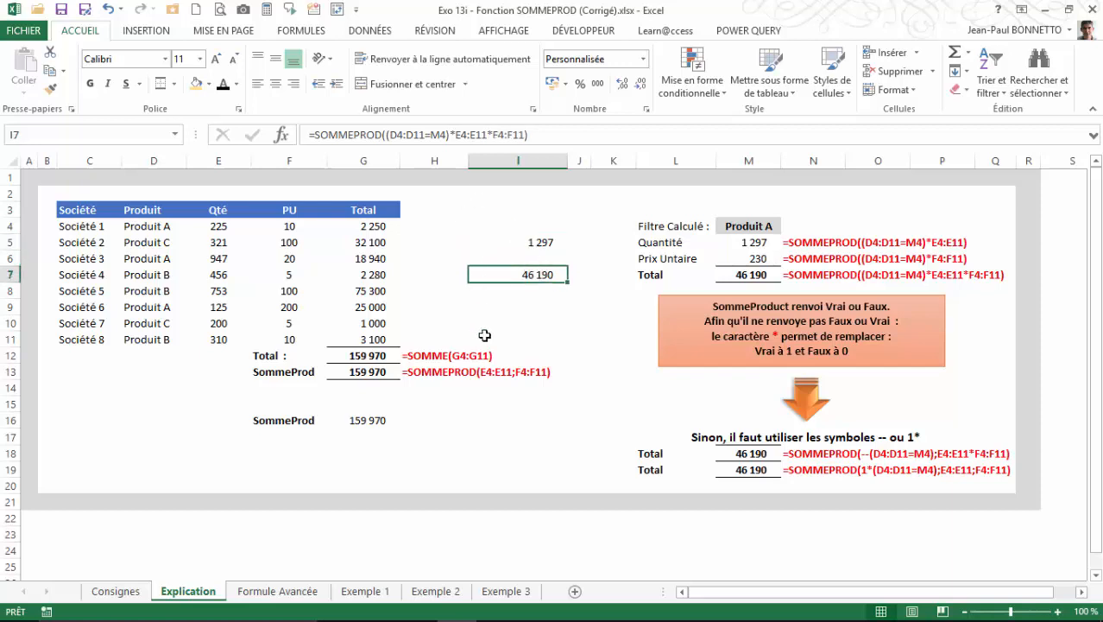
left_click(537, 241)
left_click(539, 275)
Set the filter in M4 to Produit B and check the sum of G7, G8 and G11 against the conditional total.
left_click(729, 230)
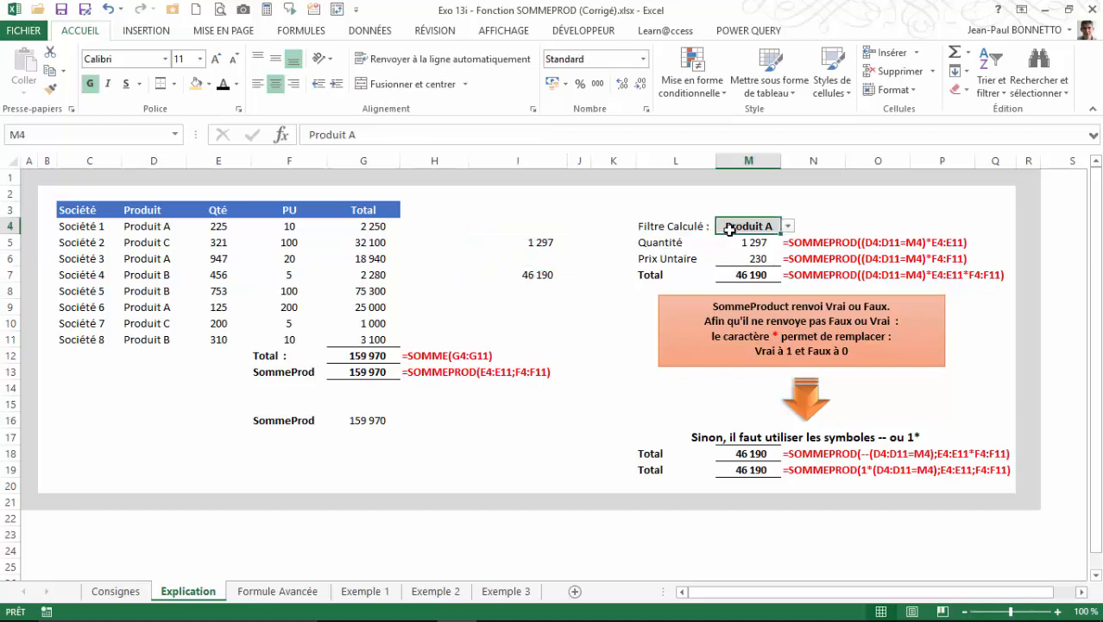
left_click(788, 226)
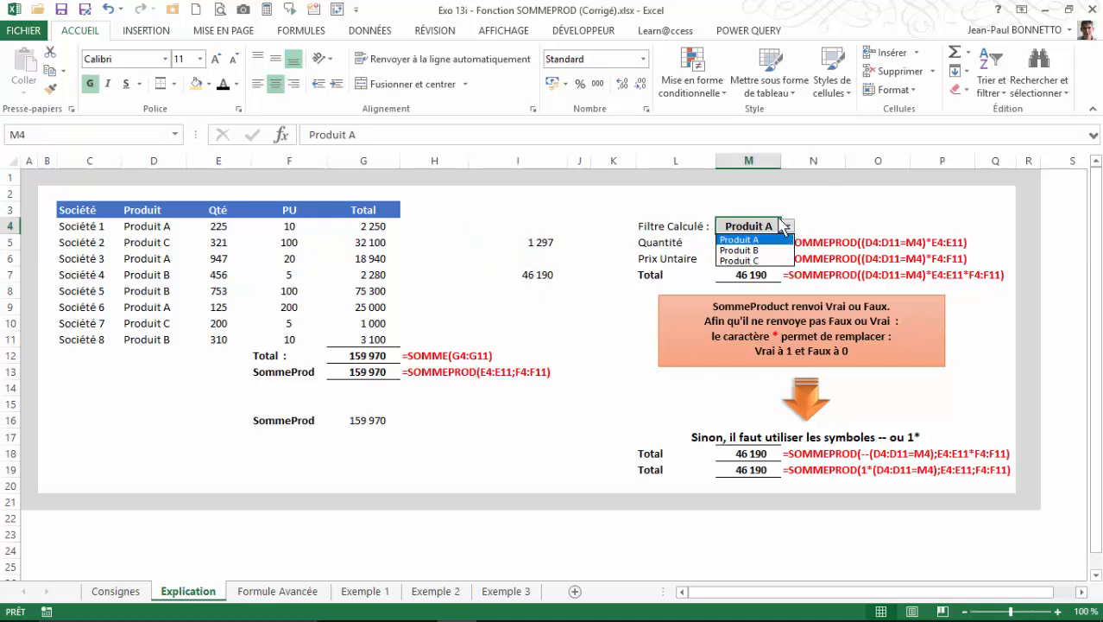
left_click(744, 257)
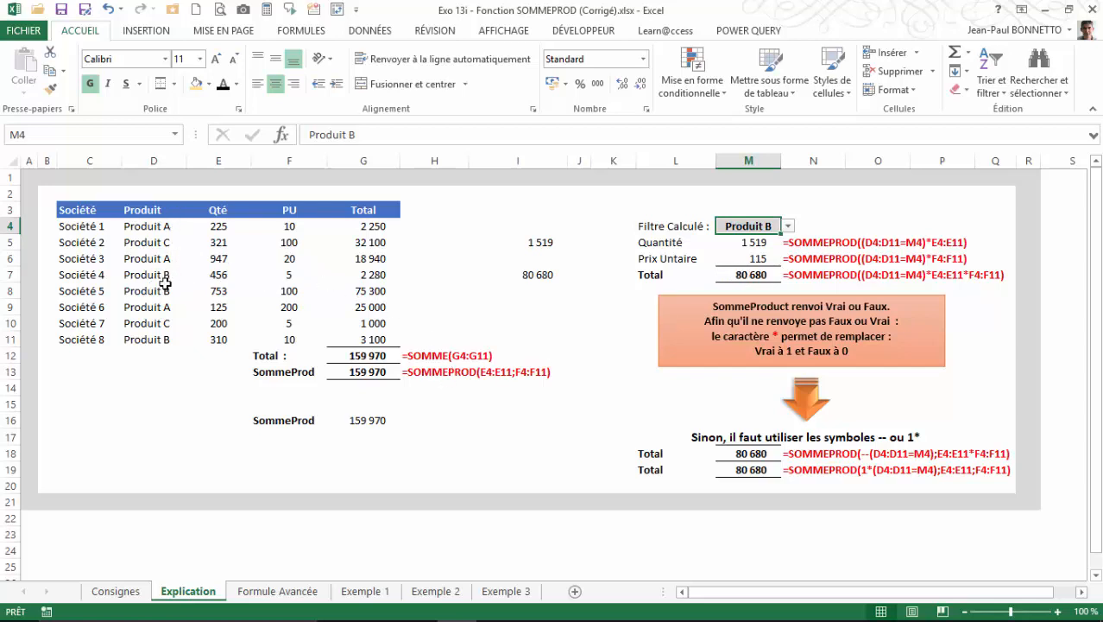
left_click_drag(376, 280, 370, 292)
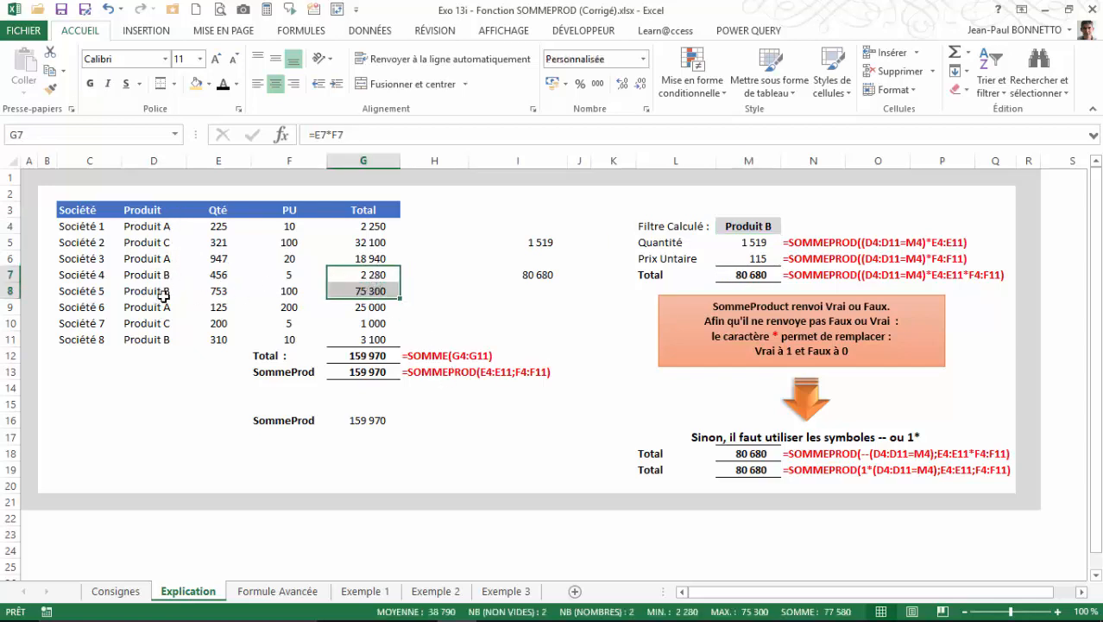
left_click(361, 339, "ctrl")
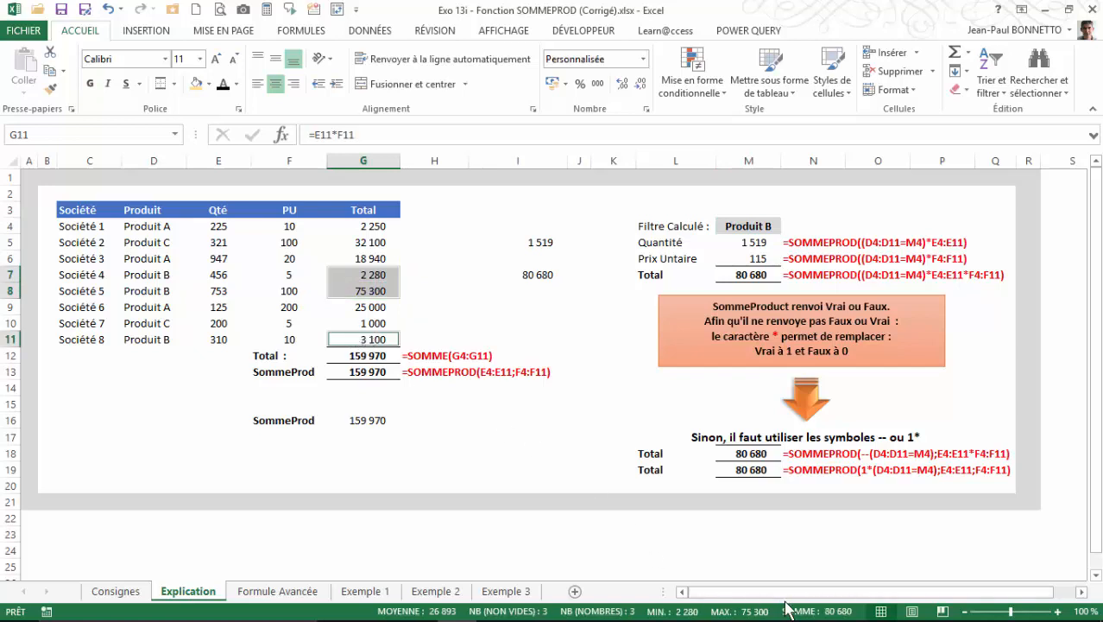
Set the filter criterion in M4 to Produit C.
left_click(763, 226)
left_click(788, 227)
left_click(735, 267)
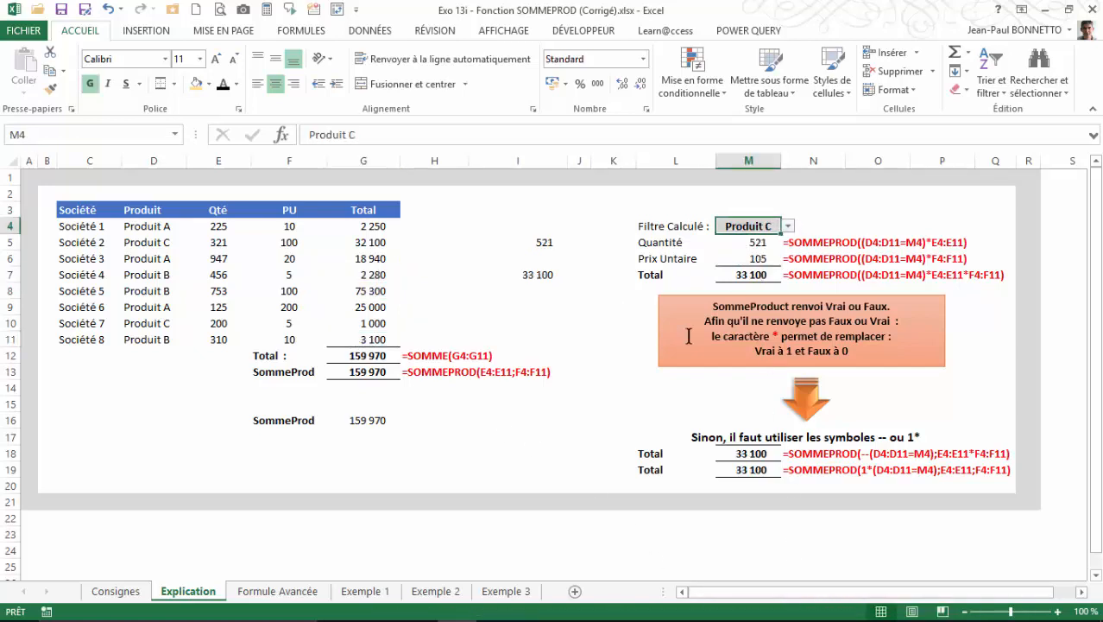
Compare the sum of the Produit C totals in G5 and G10 with the conditional results in M7, I5 and I7.
left_click(744, 277)
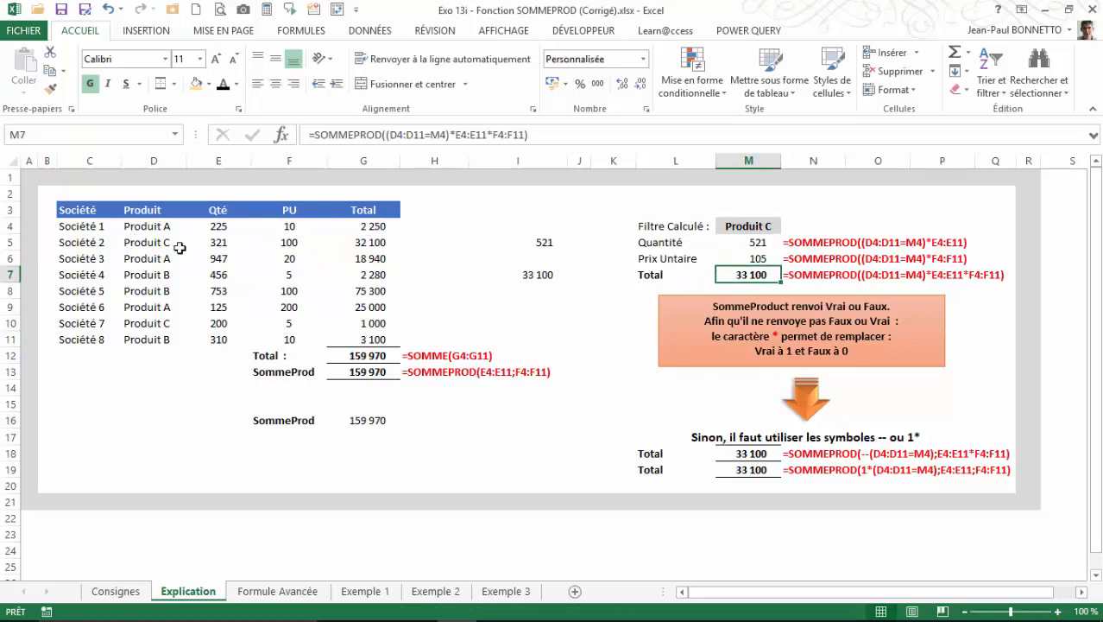
left_click(364, 242)
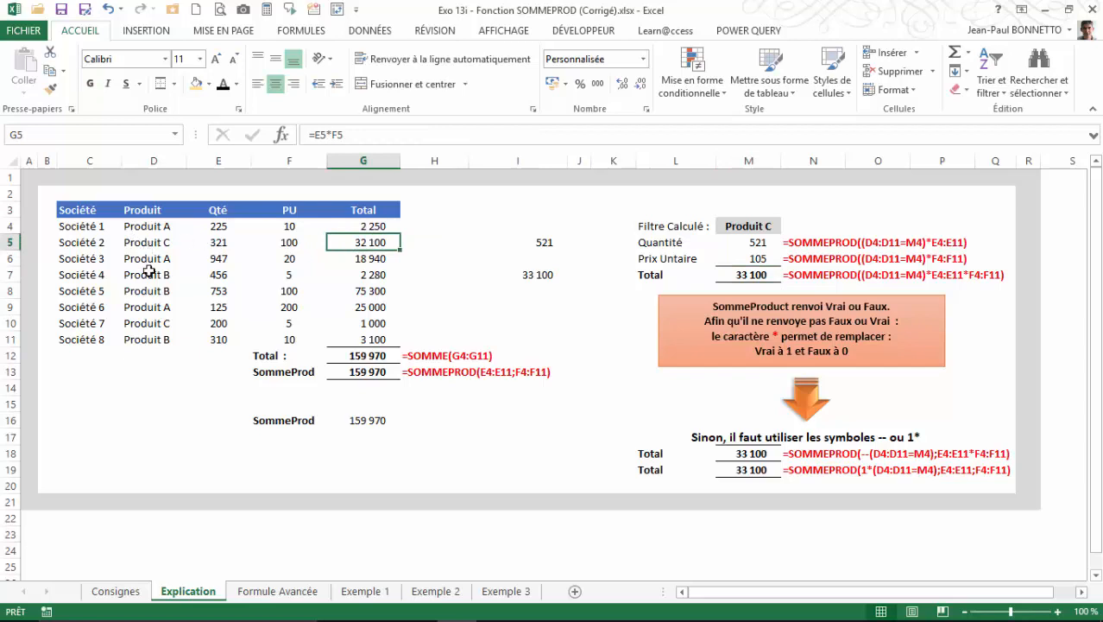
left_click(355, 323, "ctrl")
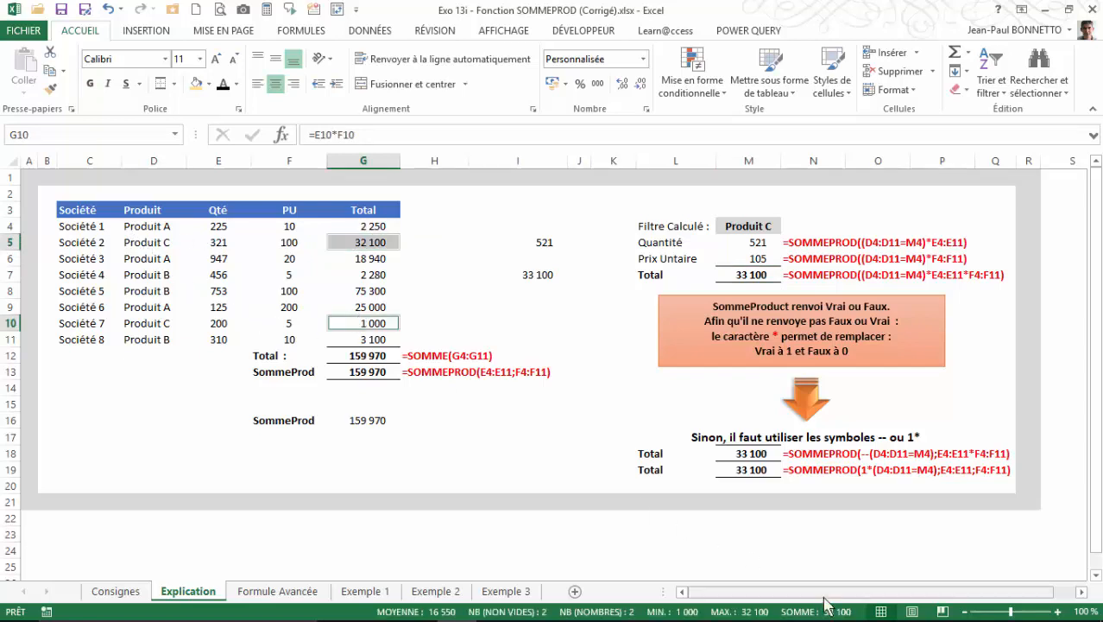
left_click_drag(541, 241, 534, 274)
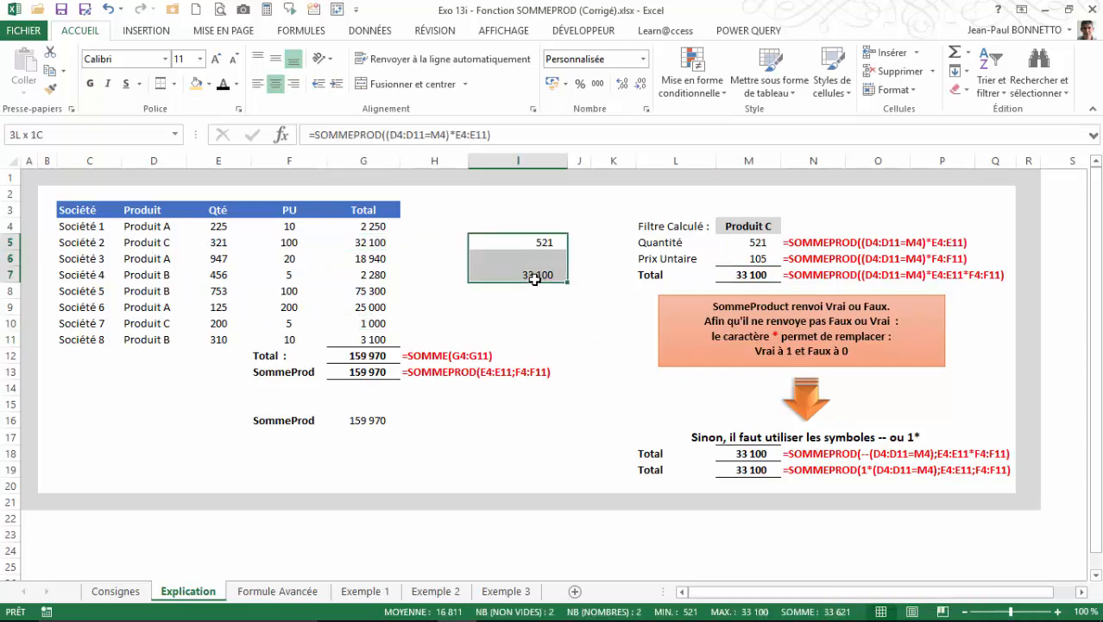
left_click(553, 290)
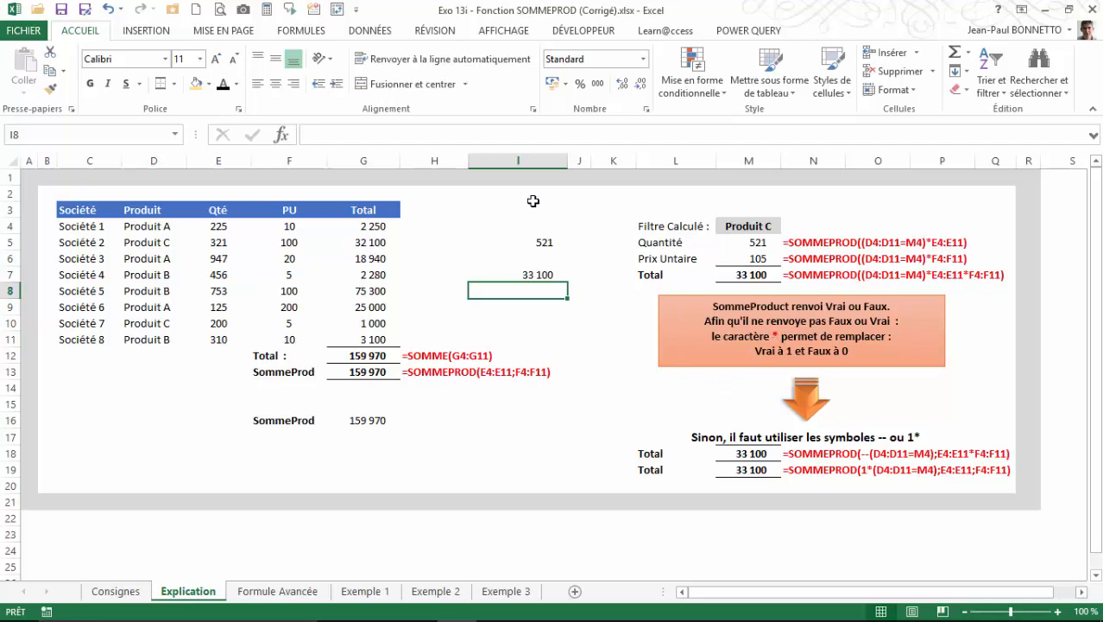
Examine the SOMMEPROD formula in G13 and the alternative syntaxes using -- and 1* in M18 and M19.
left_click(458, 369)
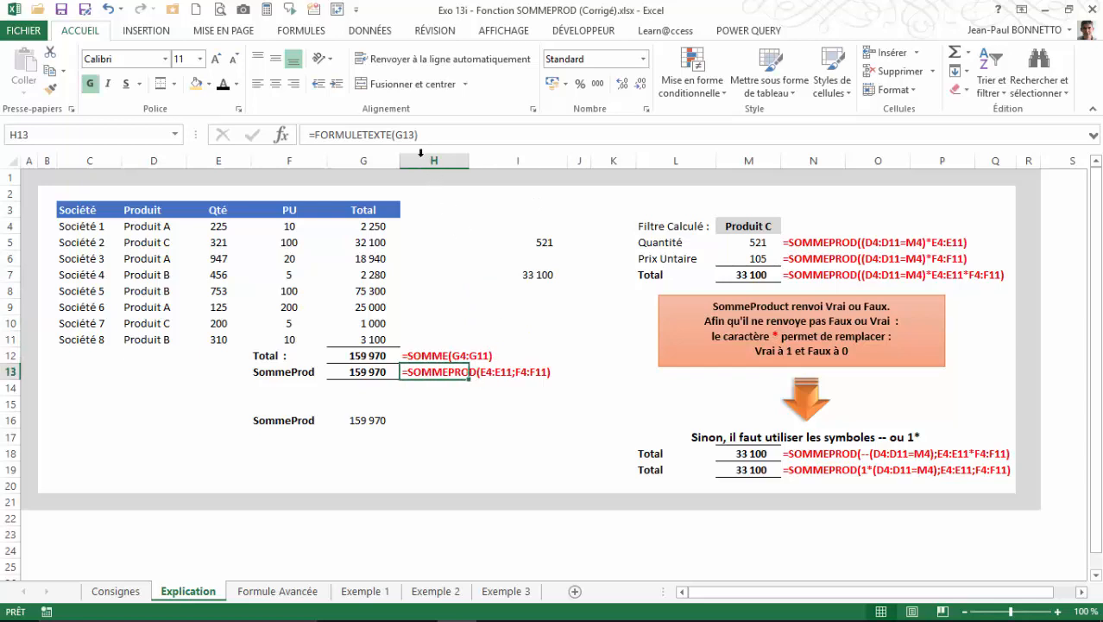
left_click(374, 370)
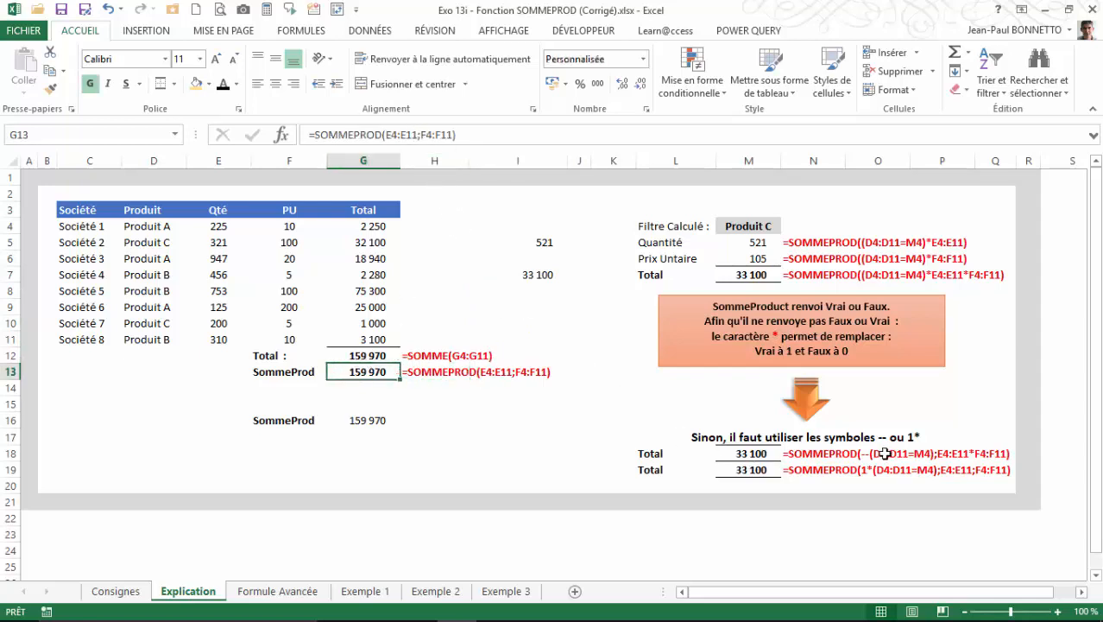
left_click(755, 456)
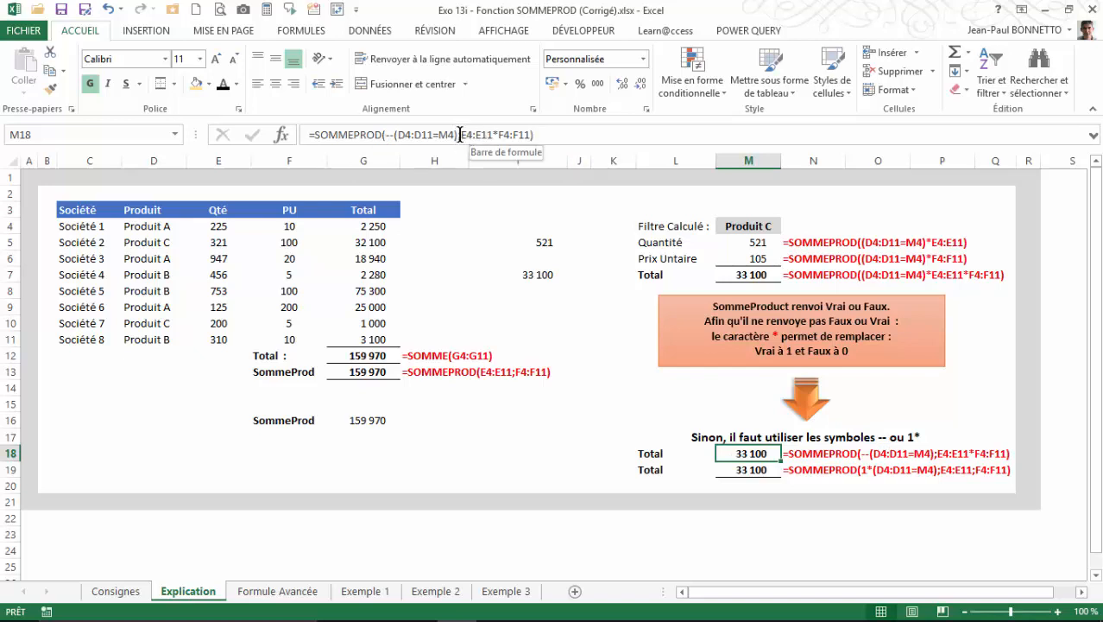
left_click(751, 468)
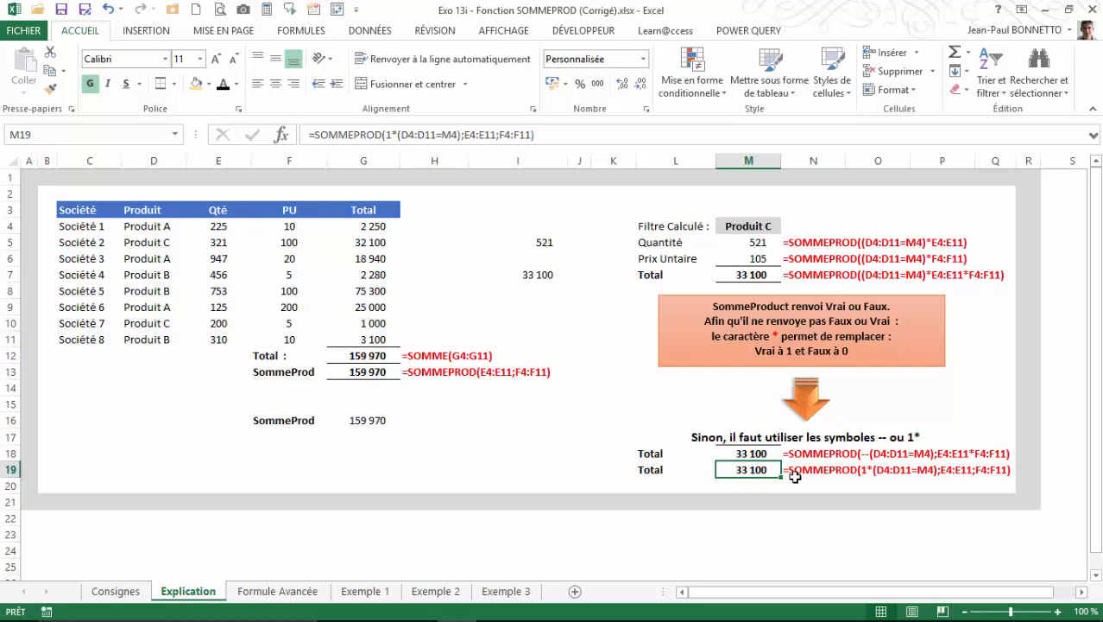
left_click(747, 449)
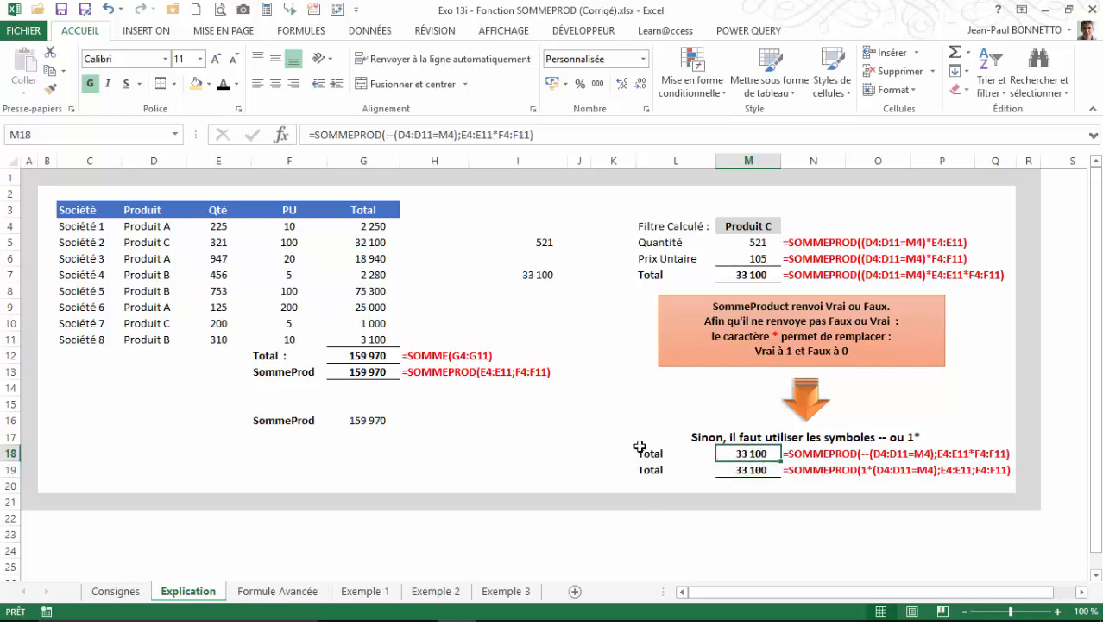
left_click_drag(741, 455, 815, 471)
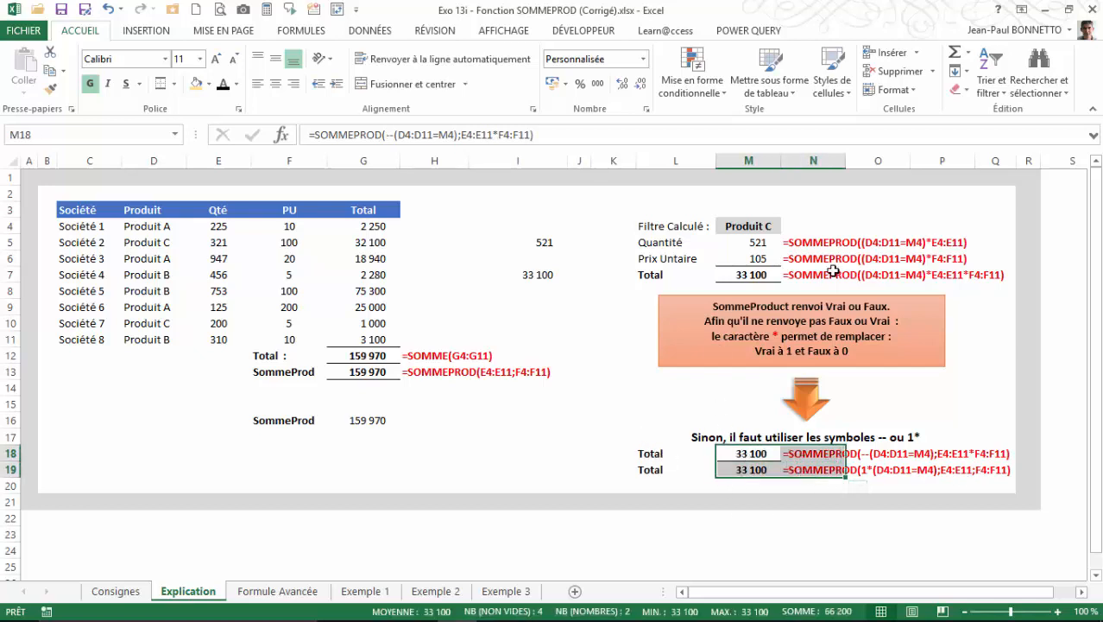
left_click(613, 302)
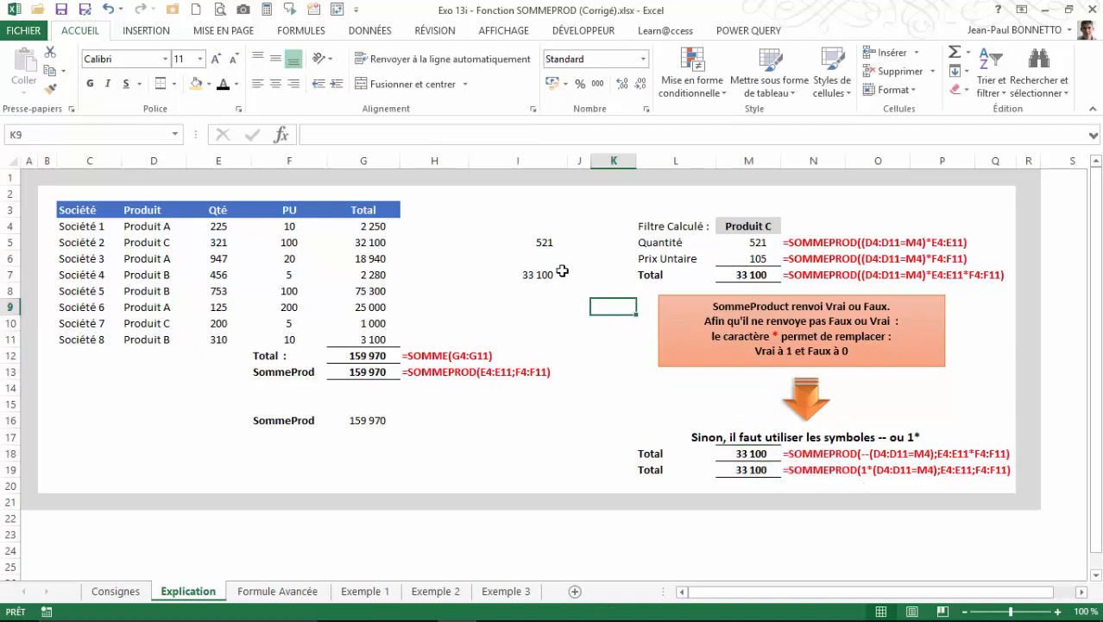
Delete the demonstration formulas in I5 and I7 and the SommeProd label and result in F16:G16.
left_click(536, 241)
left_click(522, 274)
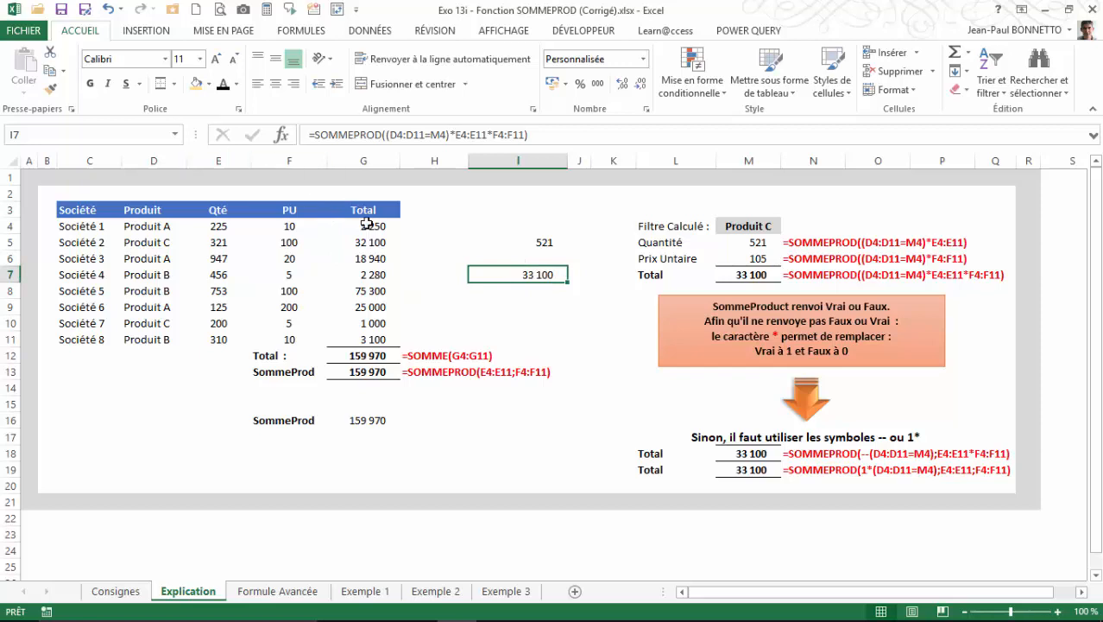
left_click(539, 243)
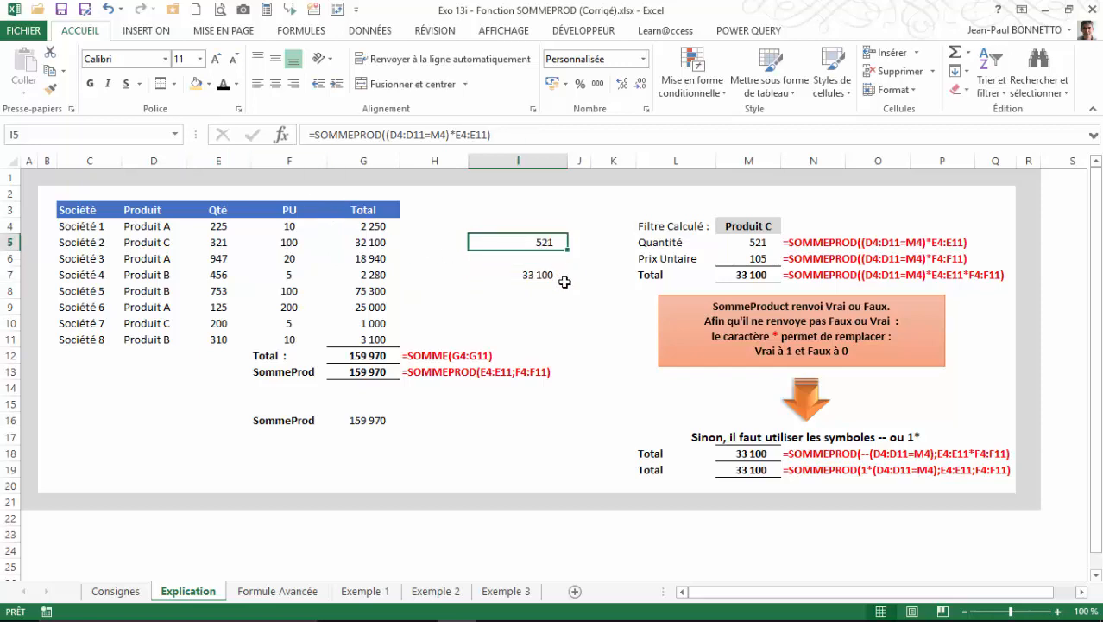
key("Delete")
left_click(546, 276)
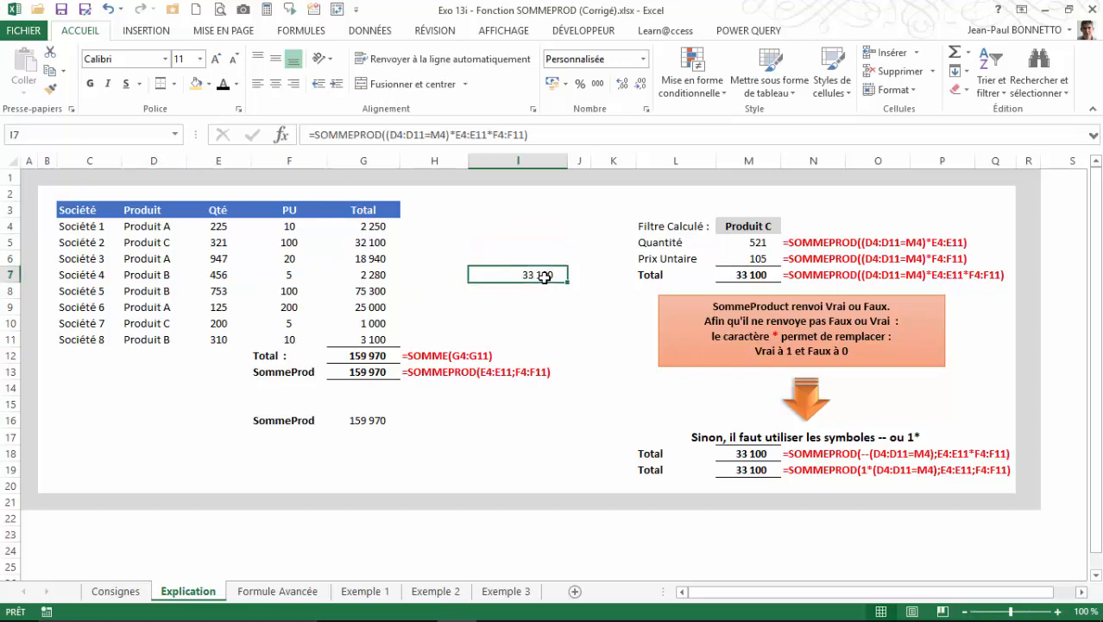
key("Delete")
left_click_drag(258, 418, 367, 418)
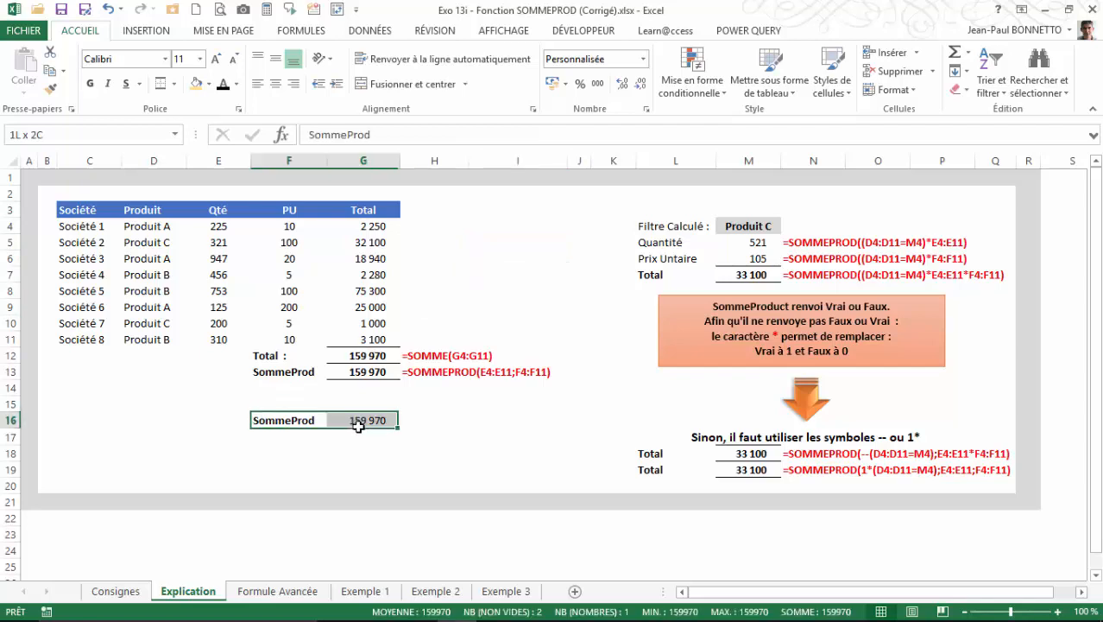
key("Delete")
left_click(460, 274)
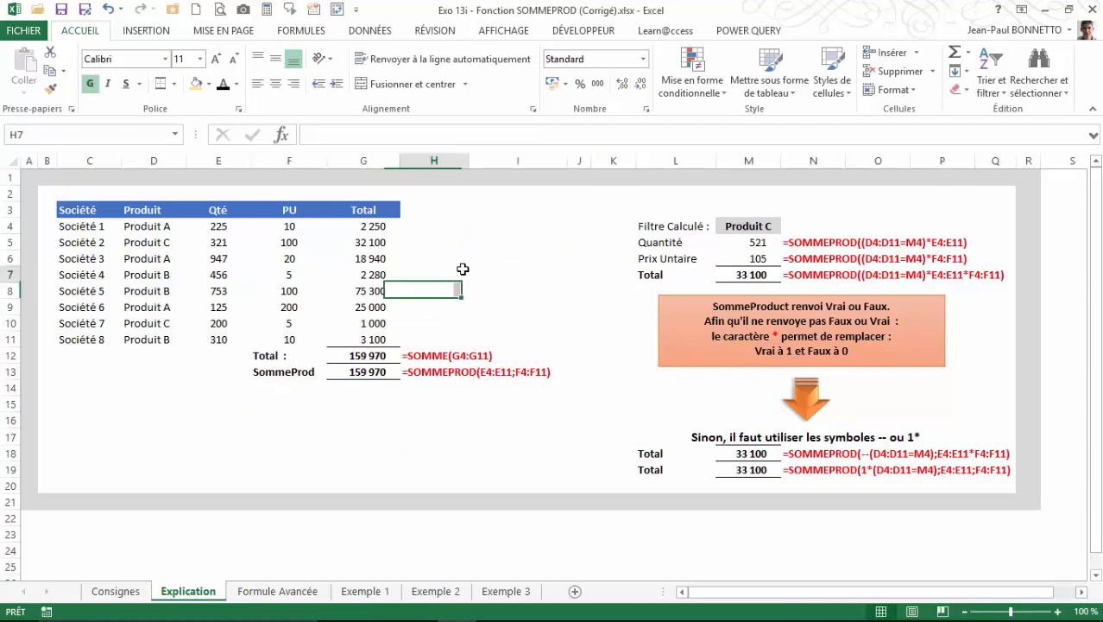
left_click(372, 414)
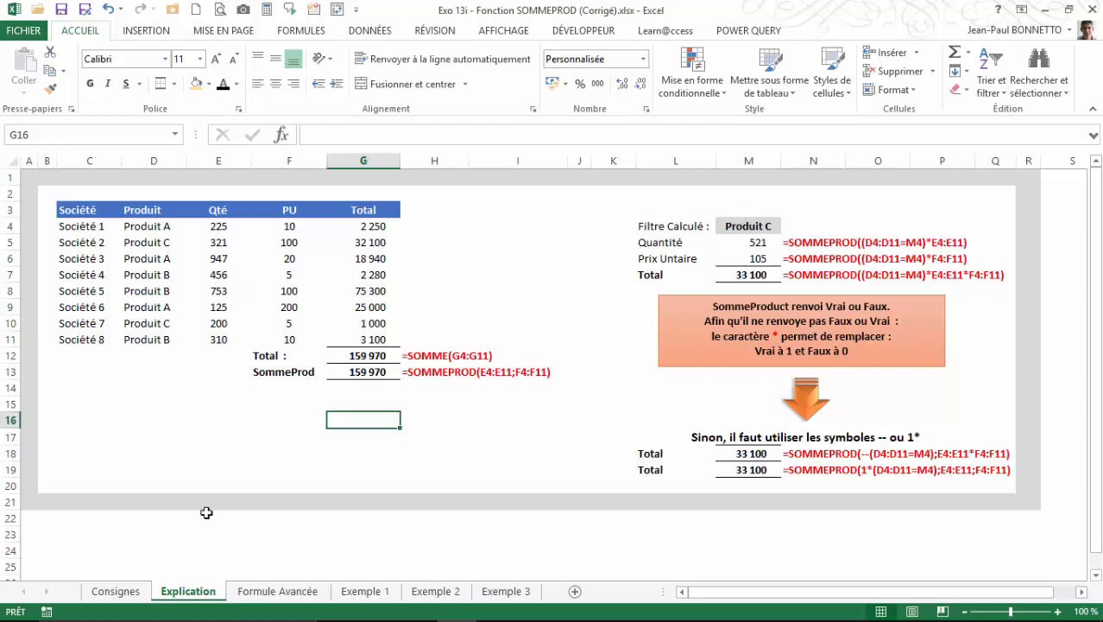
Open the Formule Avancée sheet and examine the source table's Société, Année, Mois, Qté, PU and Total columns.
left_click(274, 591)
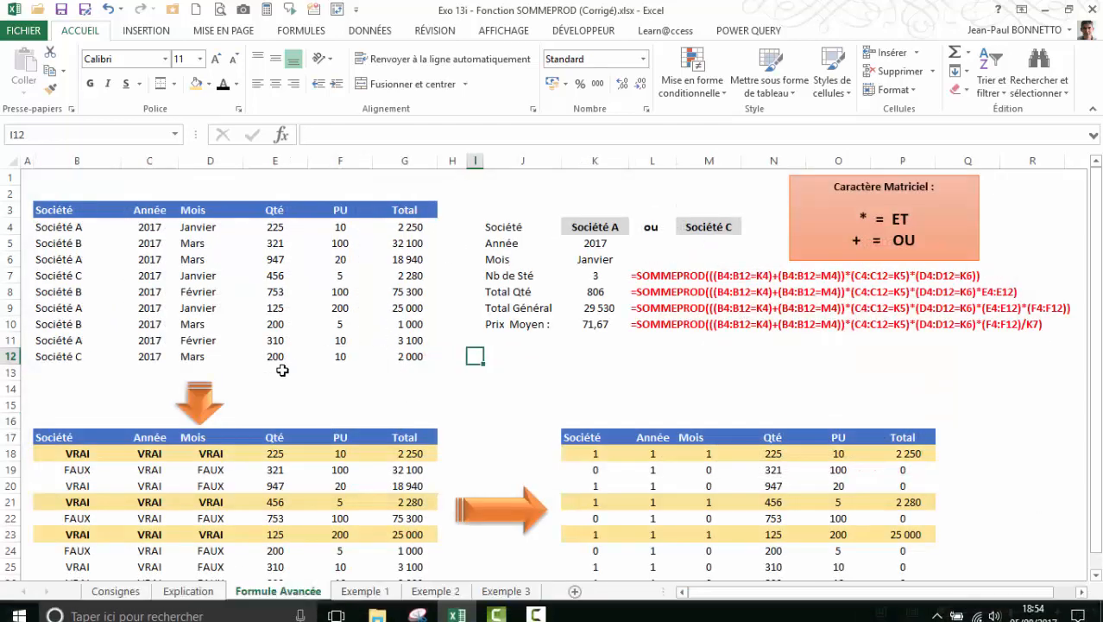
left_click(282, 369)
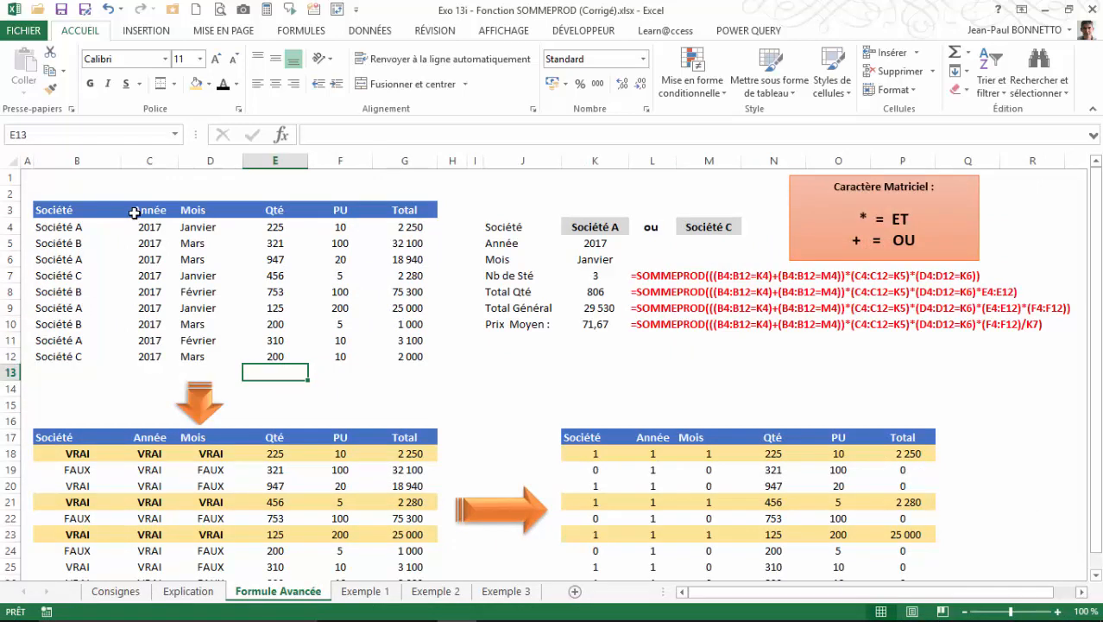
left_click_drag(63, 228, 63, 354)
left_click_drag(76, 228, 87, 365)
left_click(151, 225)
left_click_drag(151, 225, 150, 356)
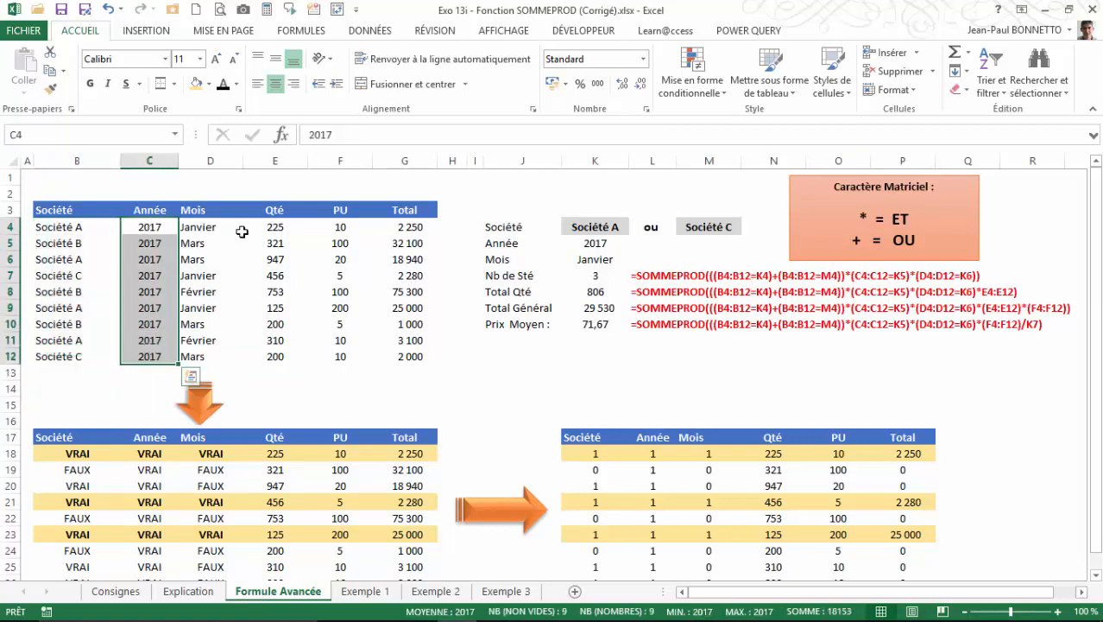
left_click_drag(209, 227, 184, 356)
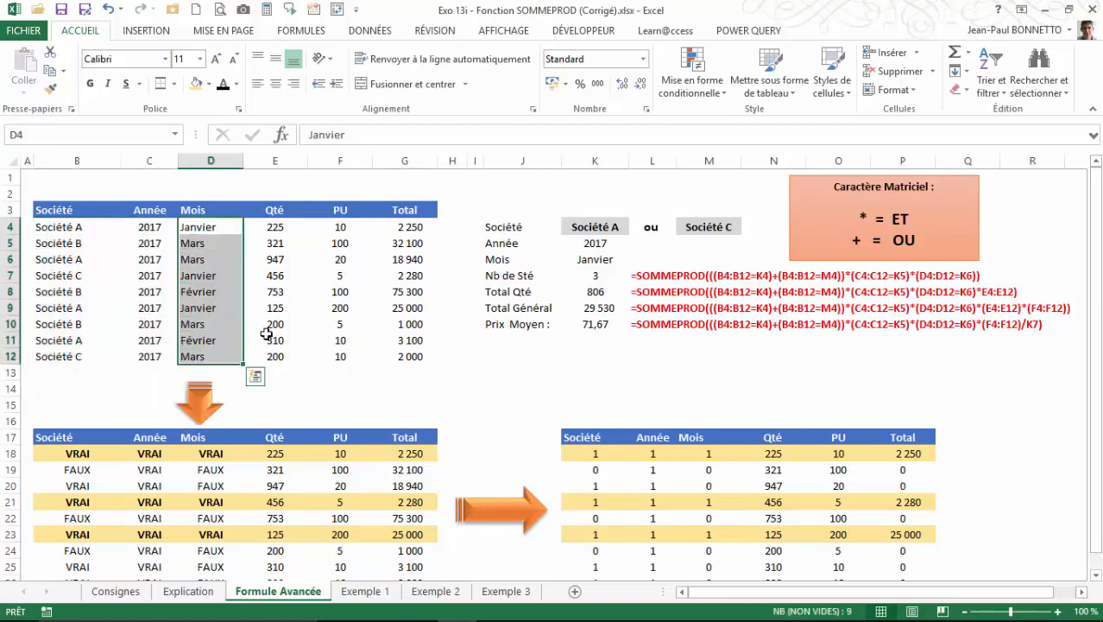
left_click(269, 229)
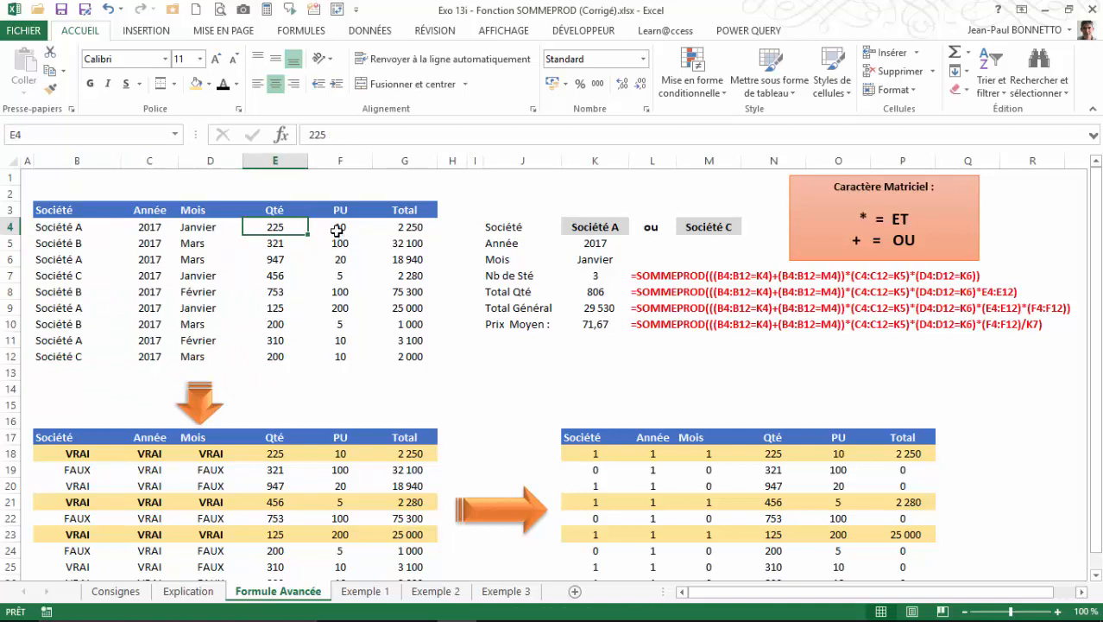
left_click(337, 230)
left_click(409, 227)
left_click(393, 340)
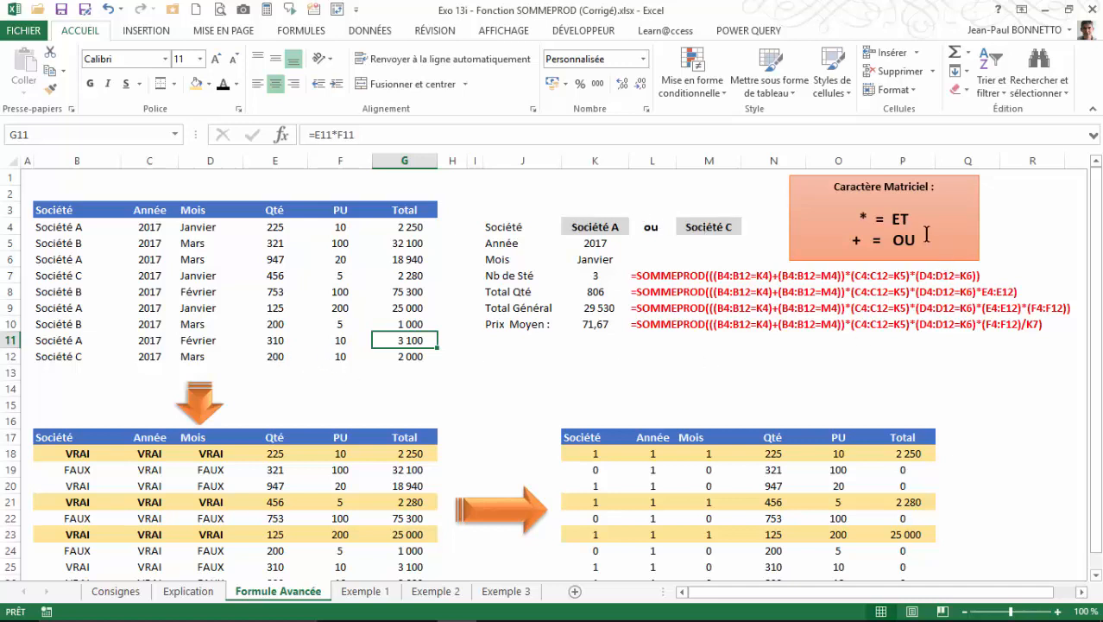
Examine the Caractère Matriciel note on ET and OU, the company, year and month criteria, and the Nb de Sté formula.
left_click(855, 175)
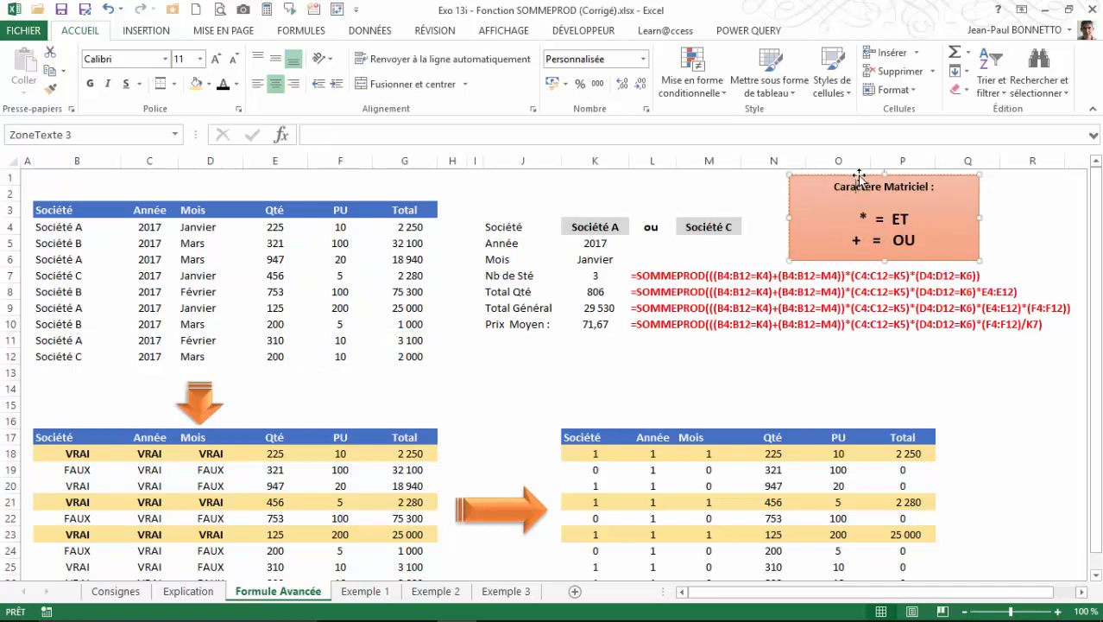
left_click_drag(863, 176, 861, 176)
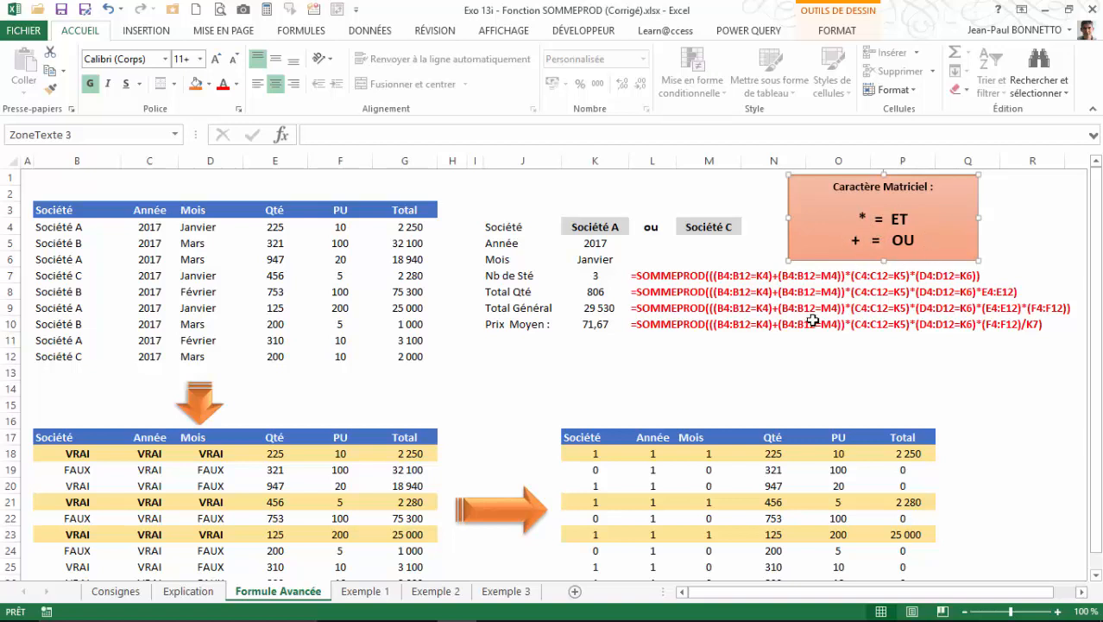
left_click(651, 229)
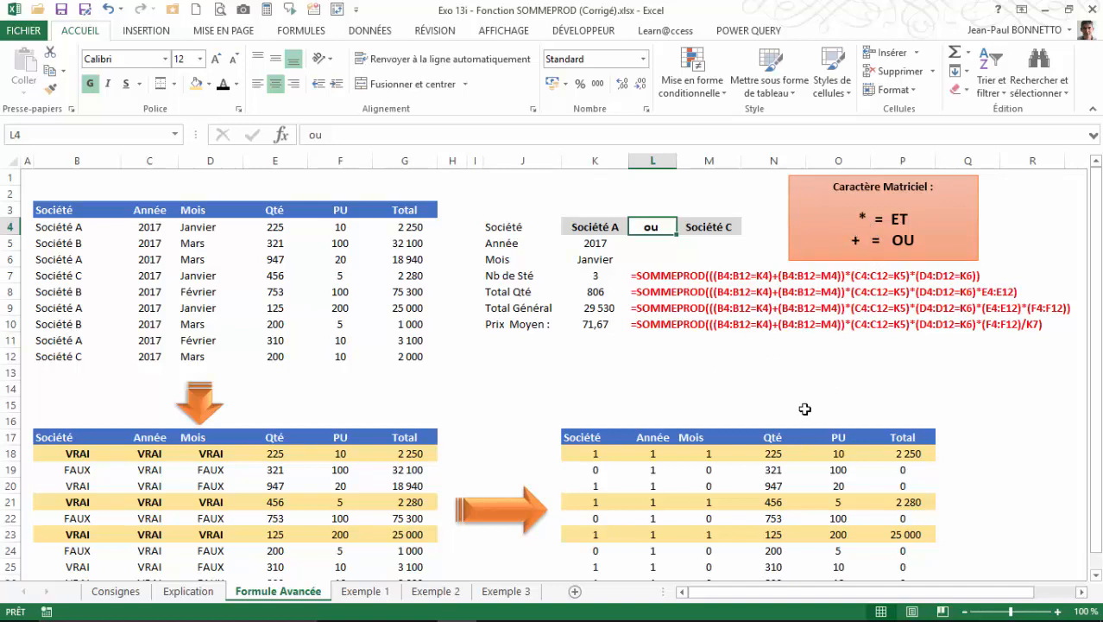
left_click(592, 243)
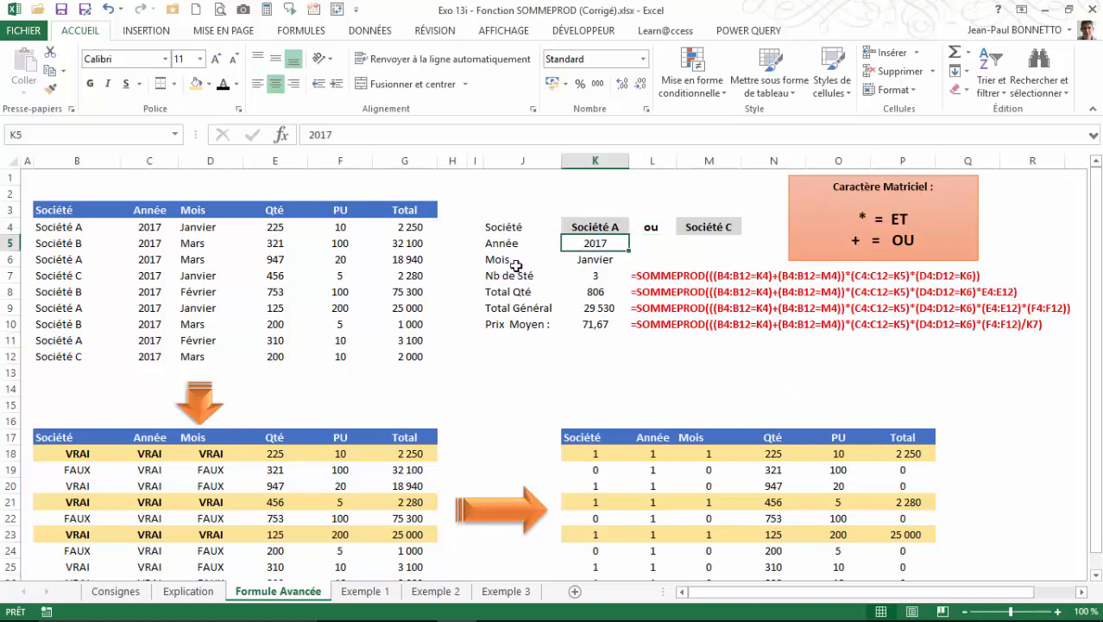
left_click(585, 259)
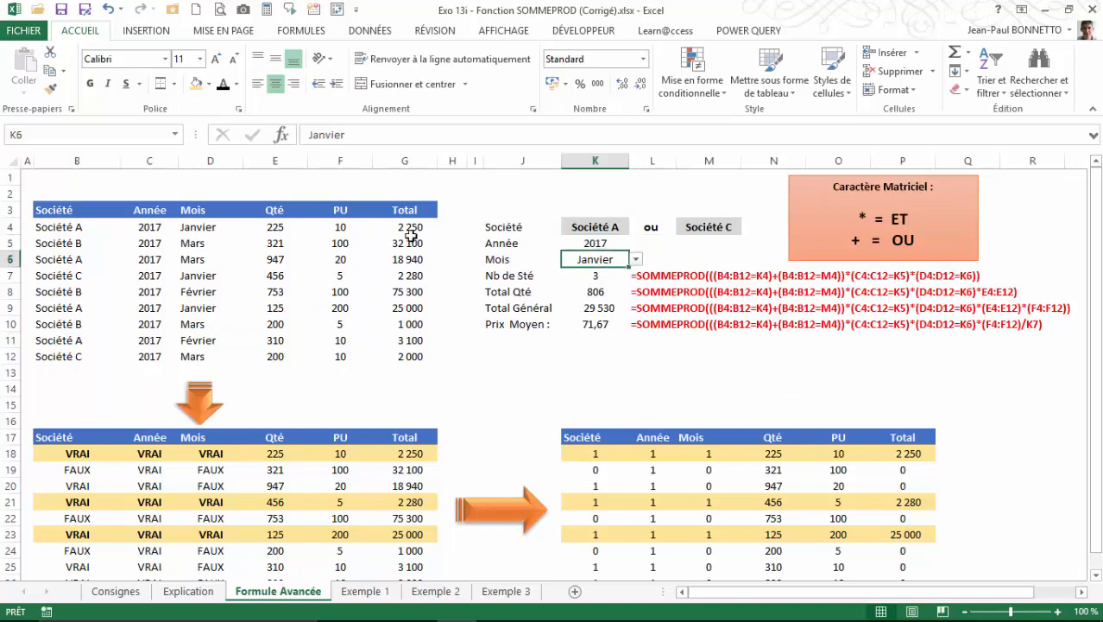
left_click(583, 241)
left_click(582, 261)
left_click(594, 273)
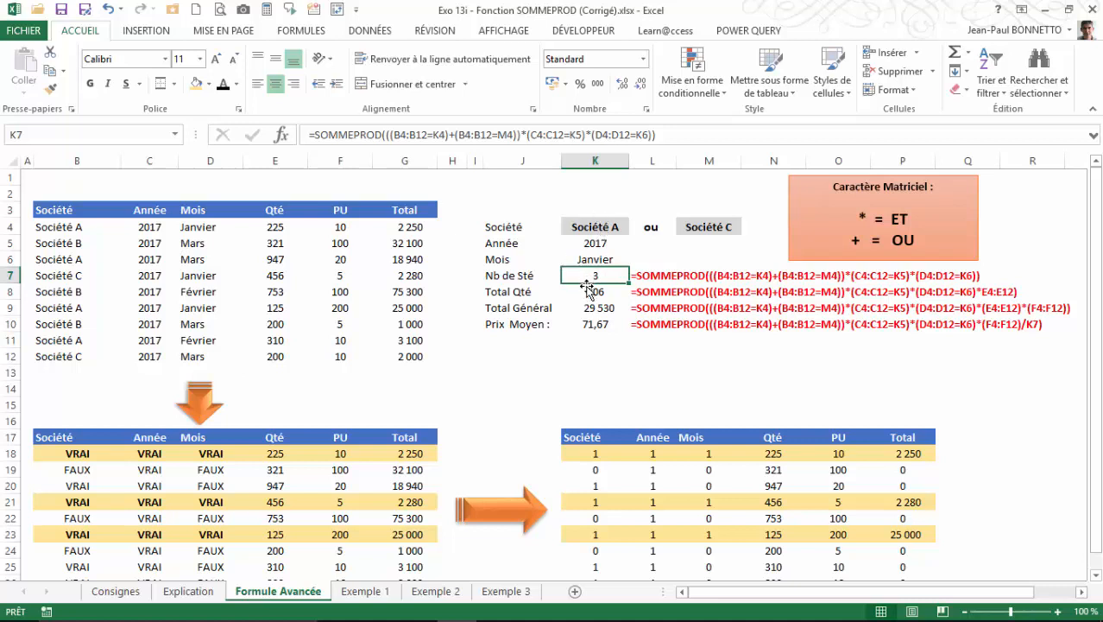
Enter the heading "Réaliser des calculs sur multi-critères" in J2, above the criteria block.
left_click(557, 193)
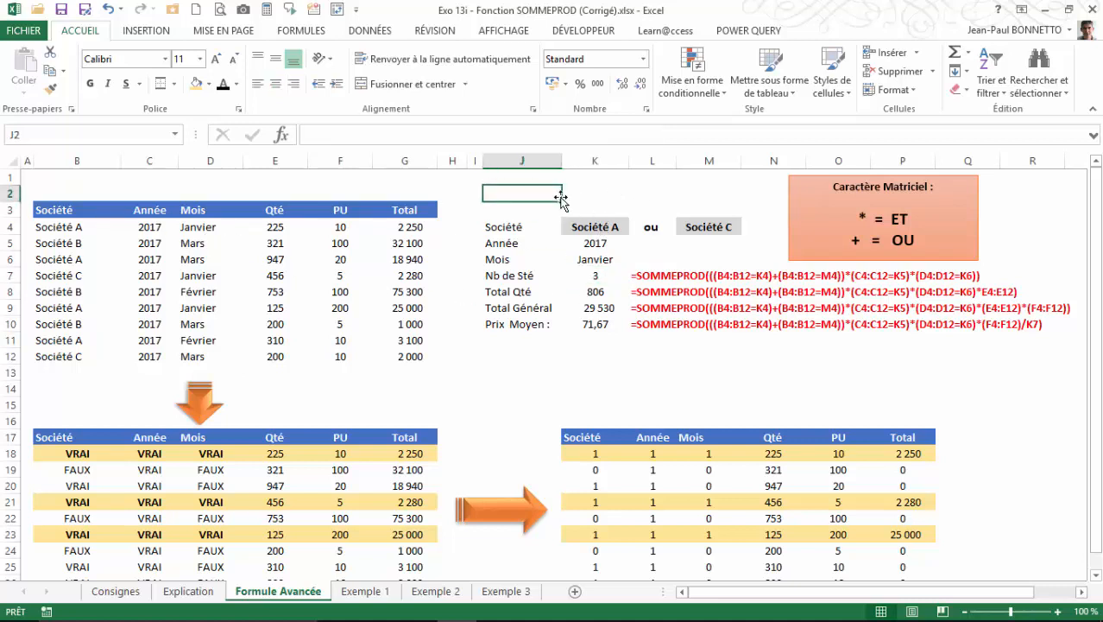
left_click_drag(540, 193, 704, 192)
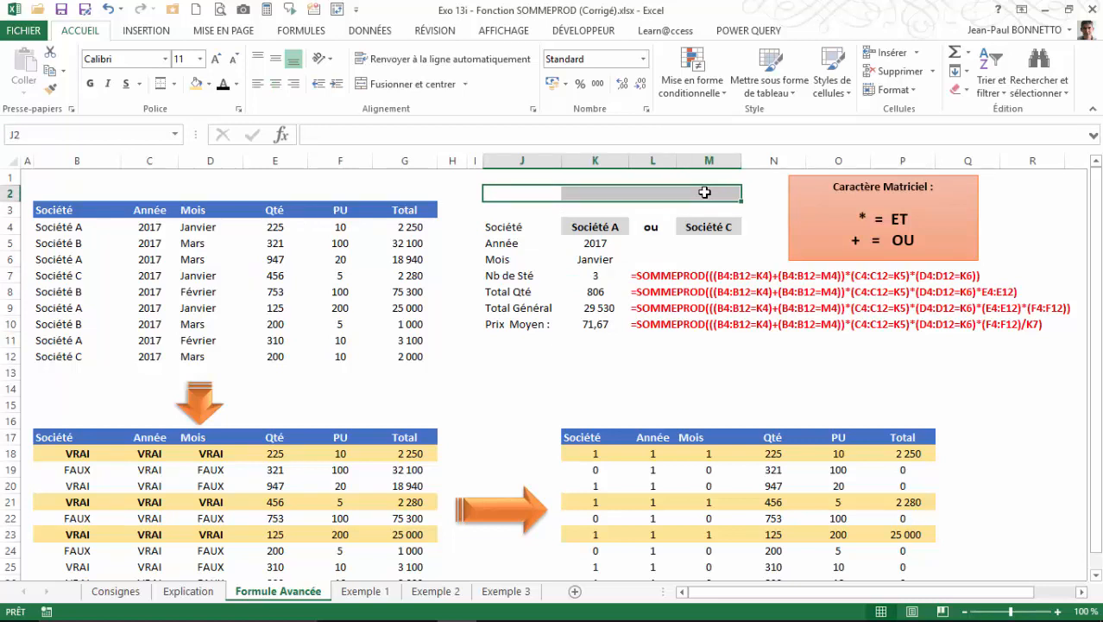
type("Rél")
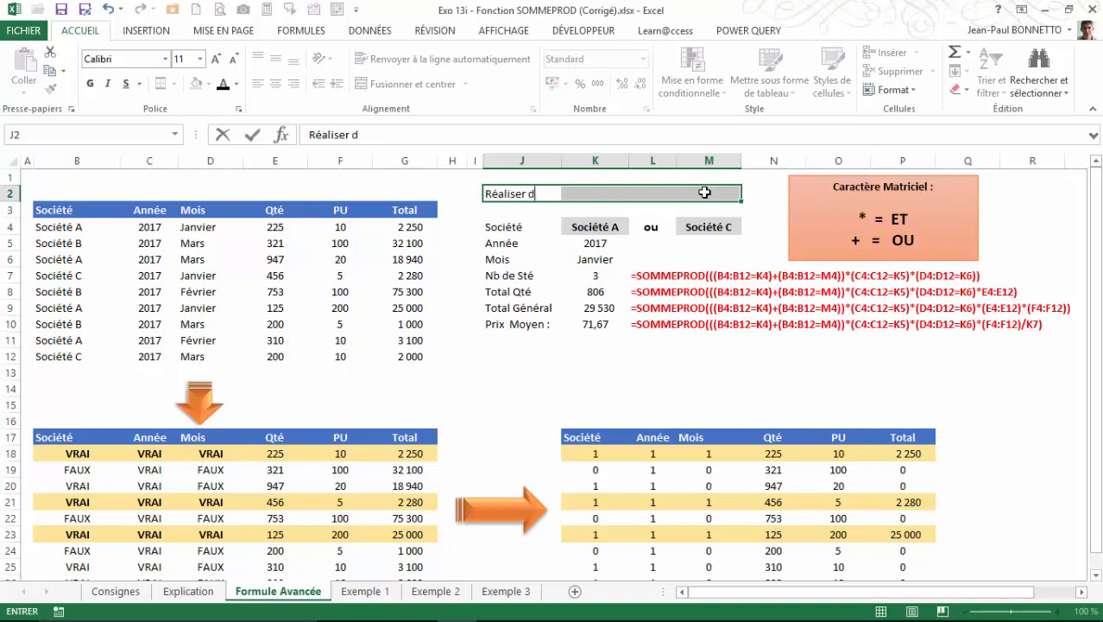
type("aiser des calculs ")
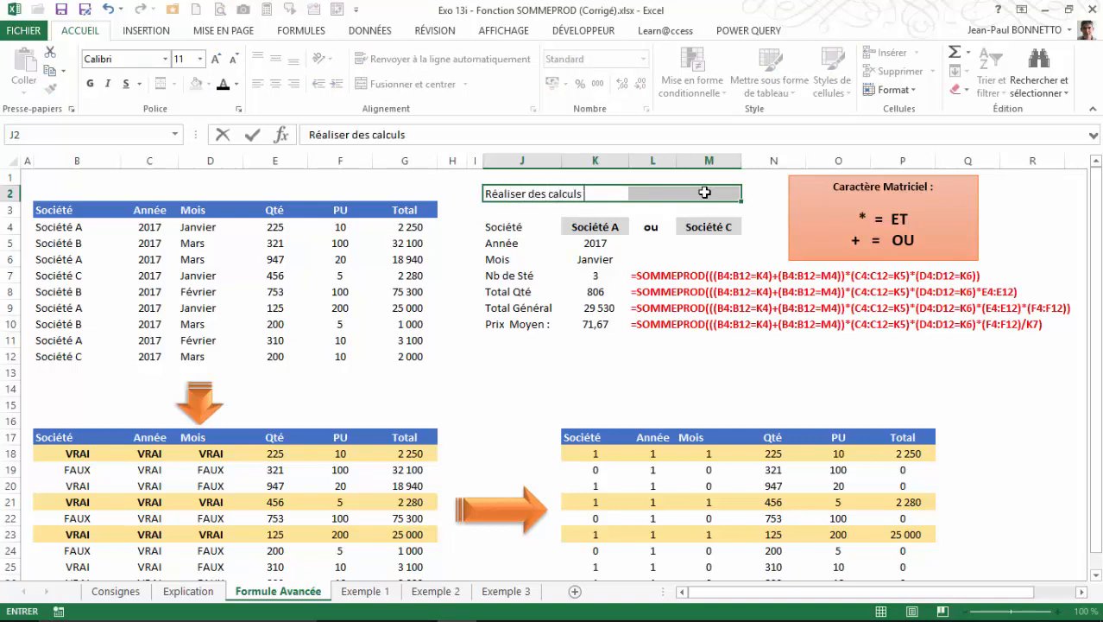
type("sur multi")
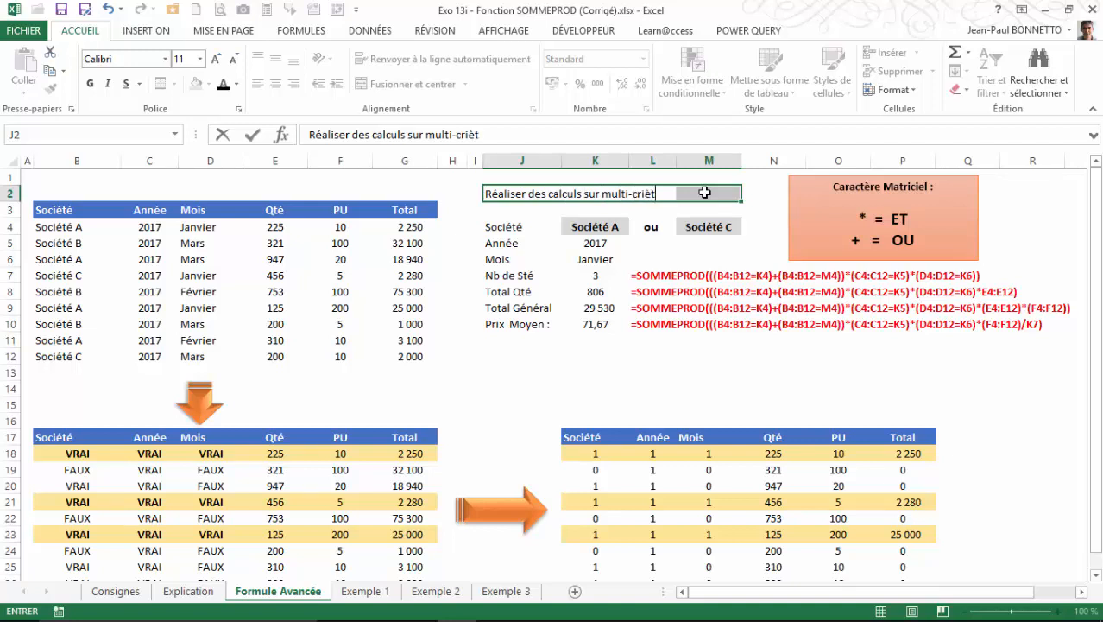
type("-critères")
left_click(483, 186)
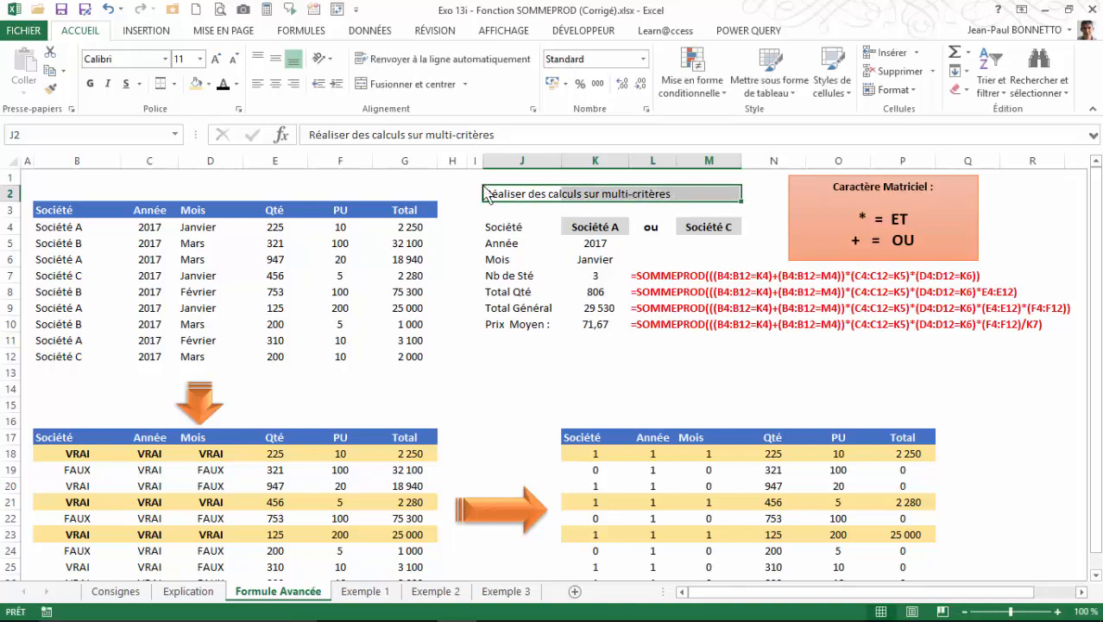
Merge and centre the heading across J2:M2, and format it bold, top-aligned and 12 pt.
left_click(502, 195)
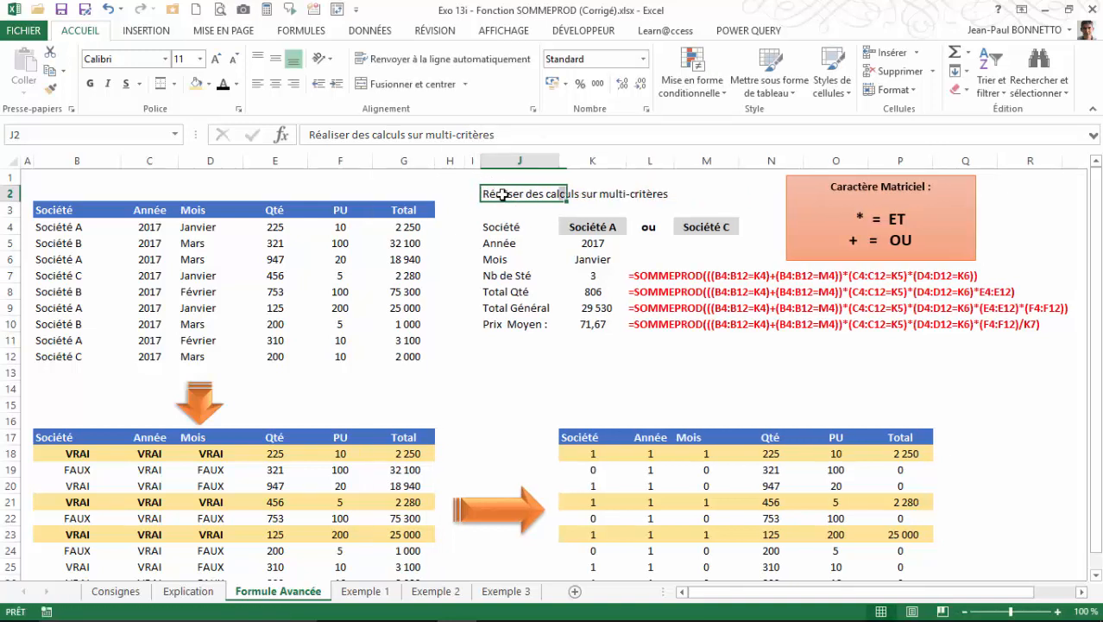
left_click_drag(502, 194, 722, 199)
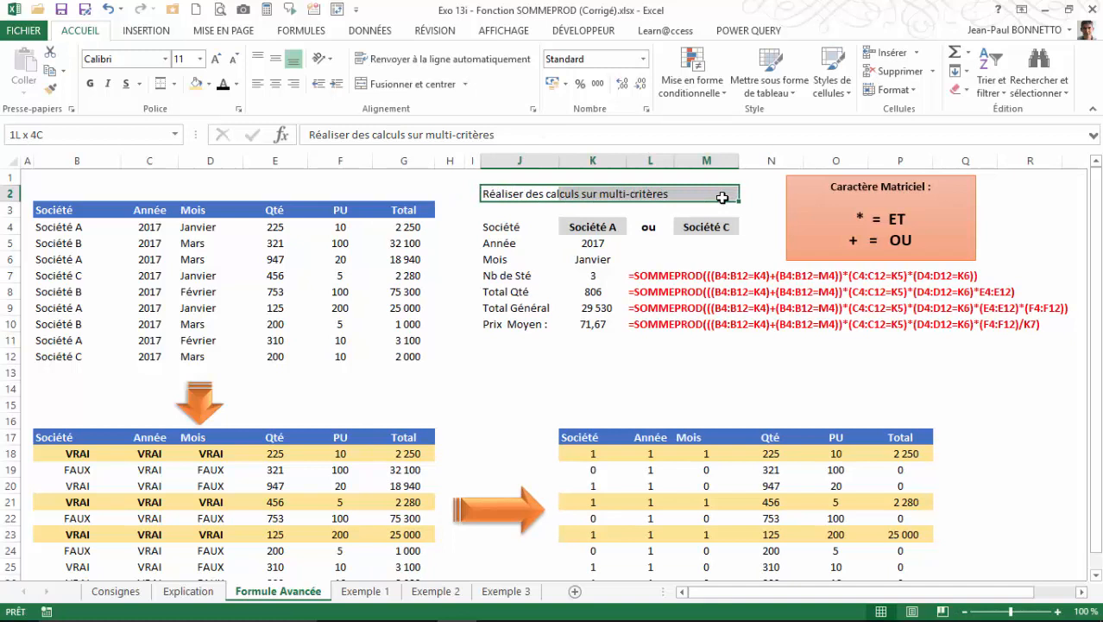
left_click(363, 87)
left_click(90, 84)
left_click(259, 57)
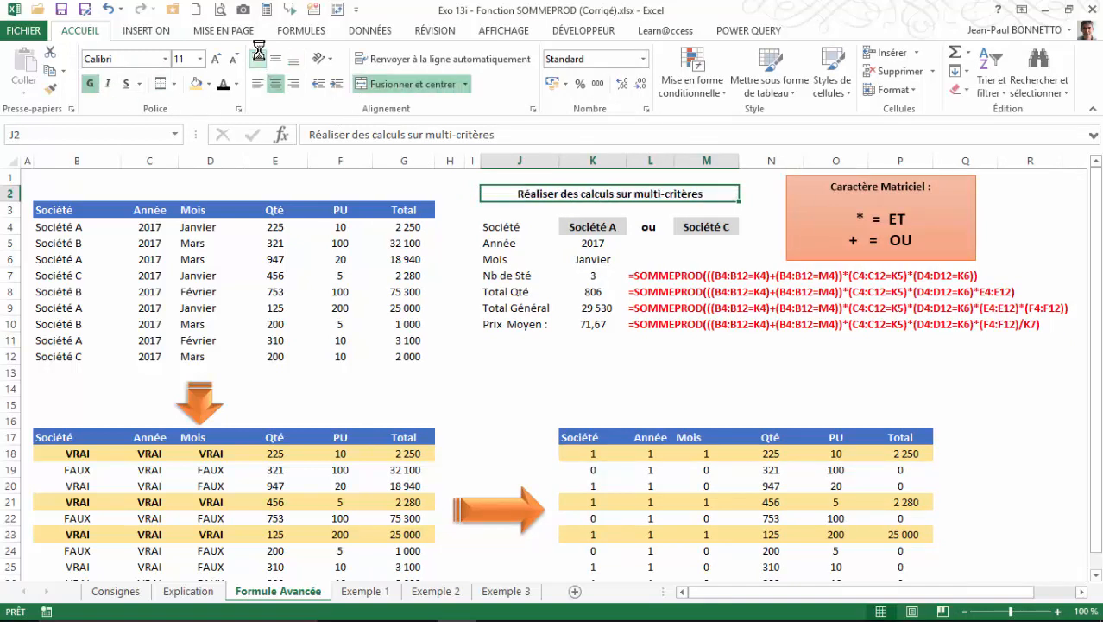
left_click(215, 59)
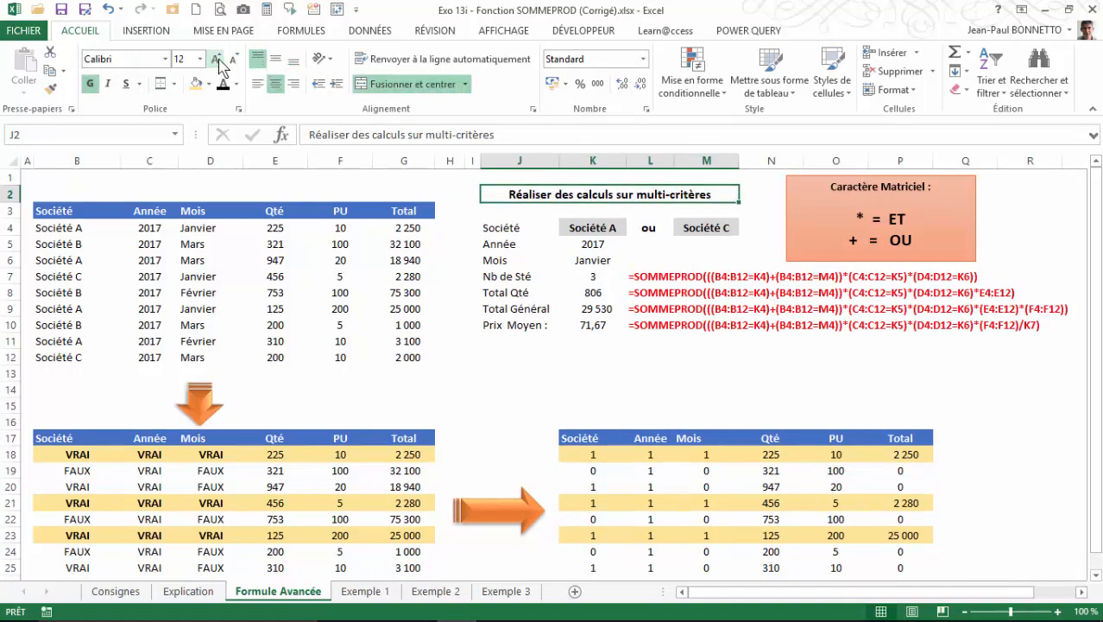
left_click(452, 190)
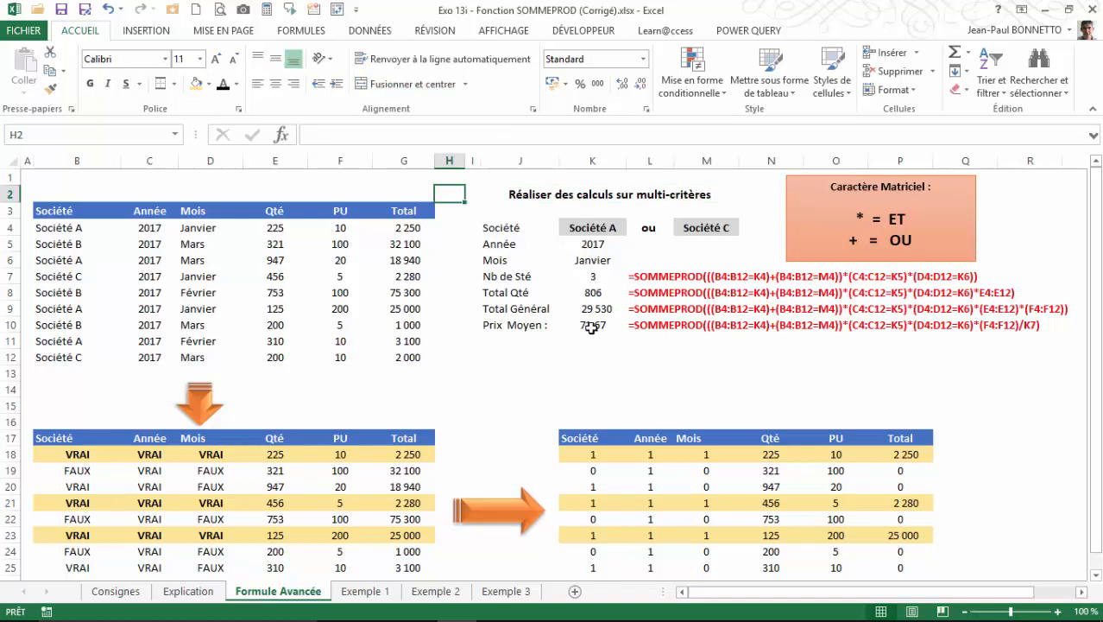
Review the multi-criteria SOMMEPROD formulas for Nb de Sté in K7 and Total Qté in K8.
left_click(595, 275)
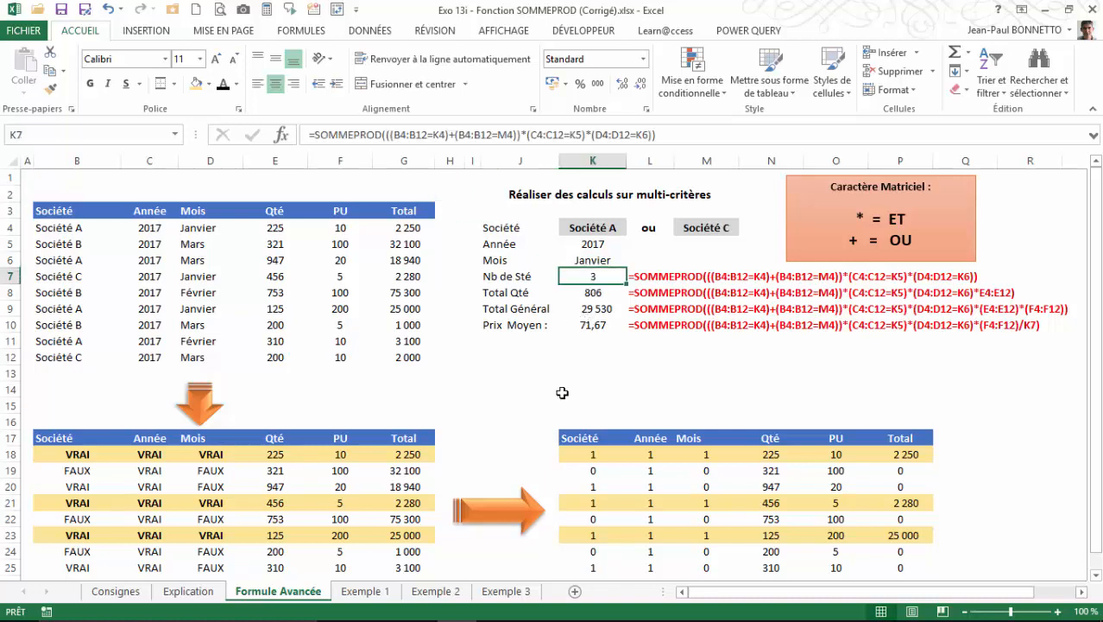
left_click(600, 295)
left_click(561, 357)
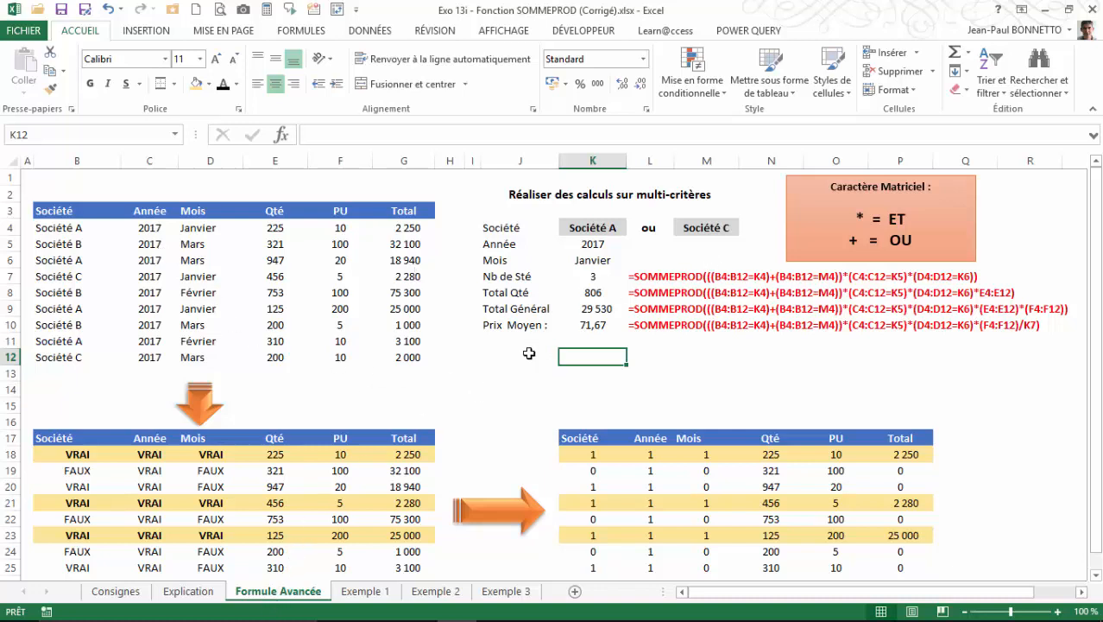
left_click(593, 276)
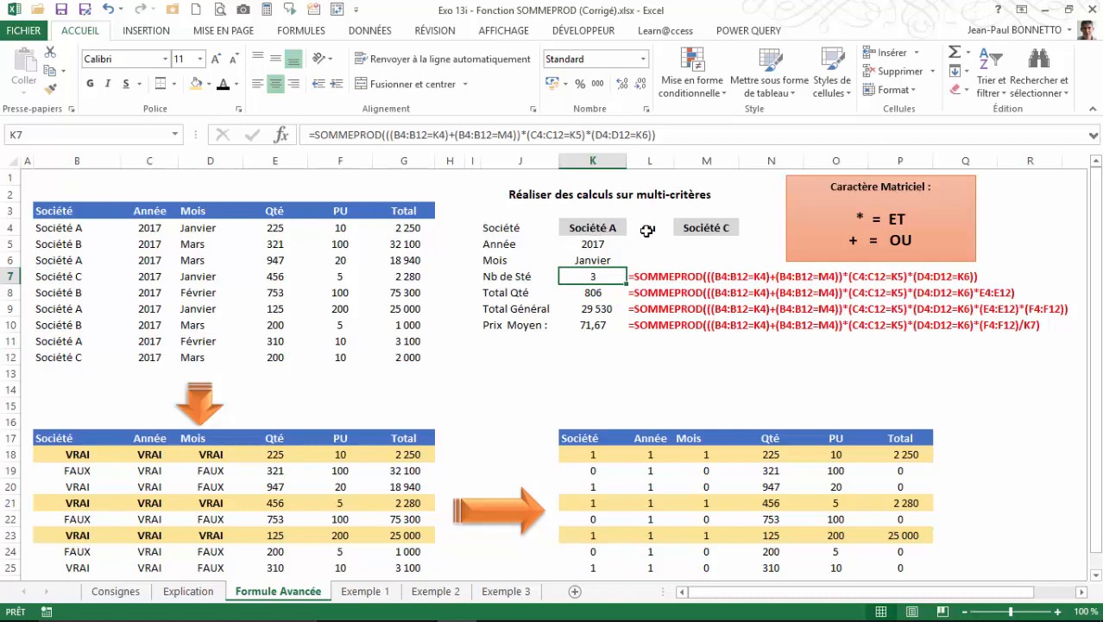
Check the Société, Année and Mois entries in the source table against the criteria in K4:M6.
left_click(76, 228)
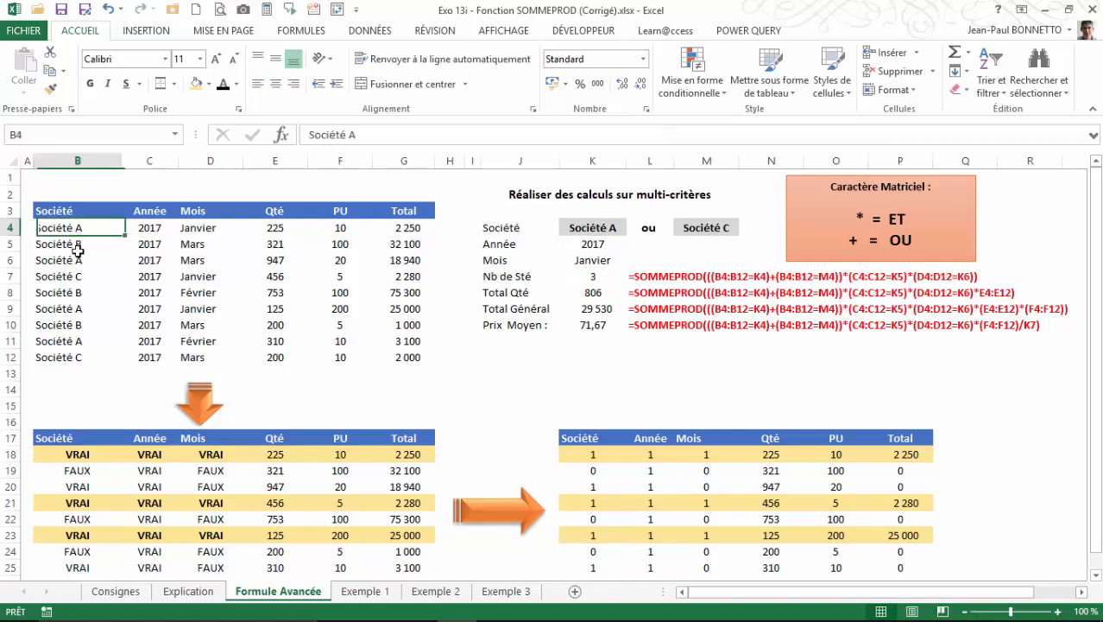
left_click(71, 273, "ctrl")
left_click(73, 259, "ctrl")
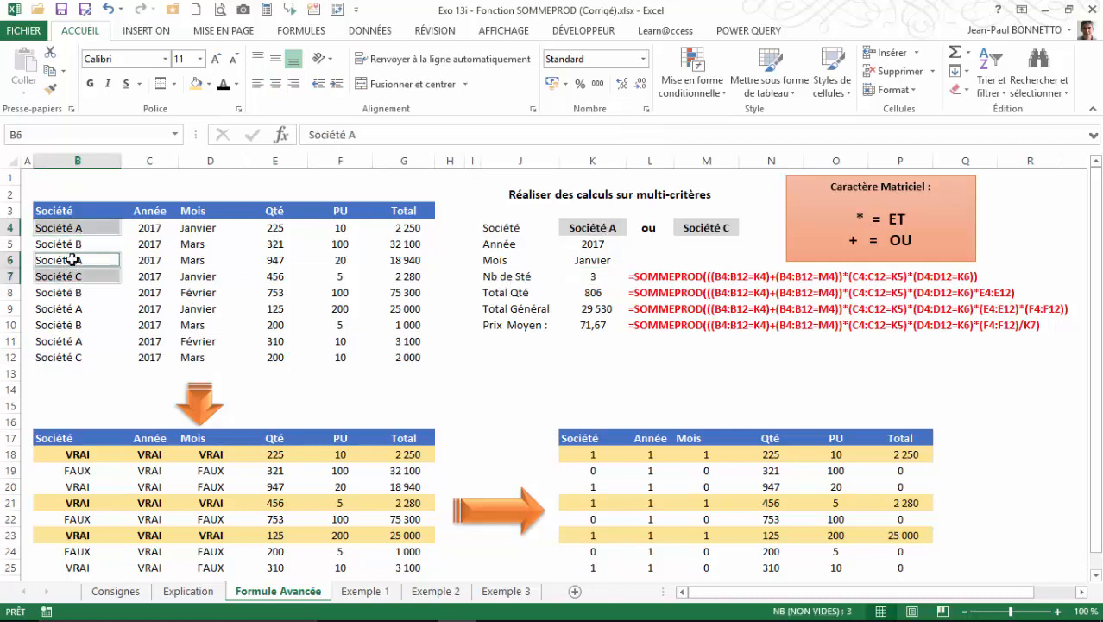
left_click(83, 291)
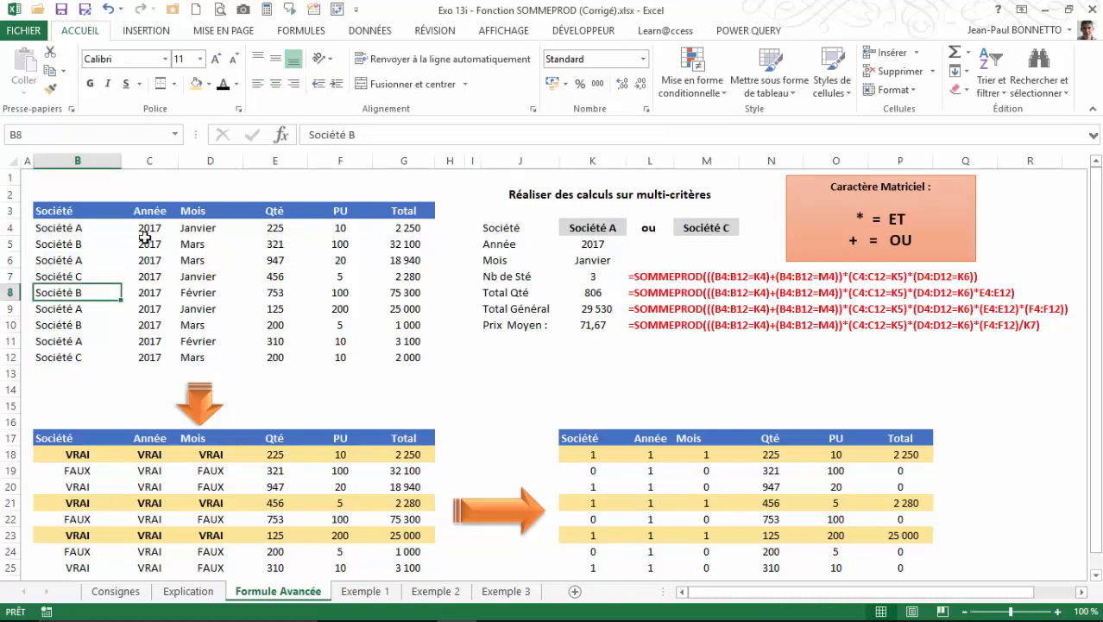
left_click(71, 230)
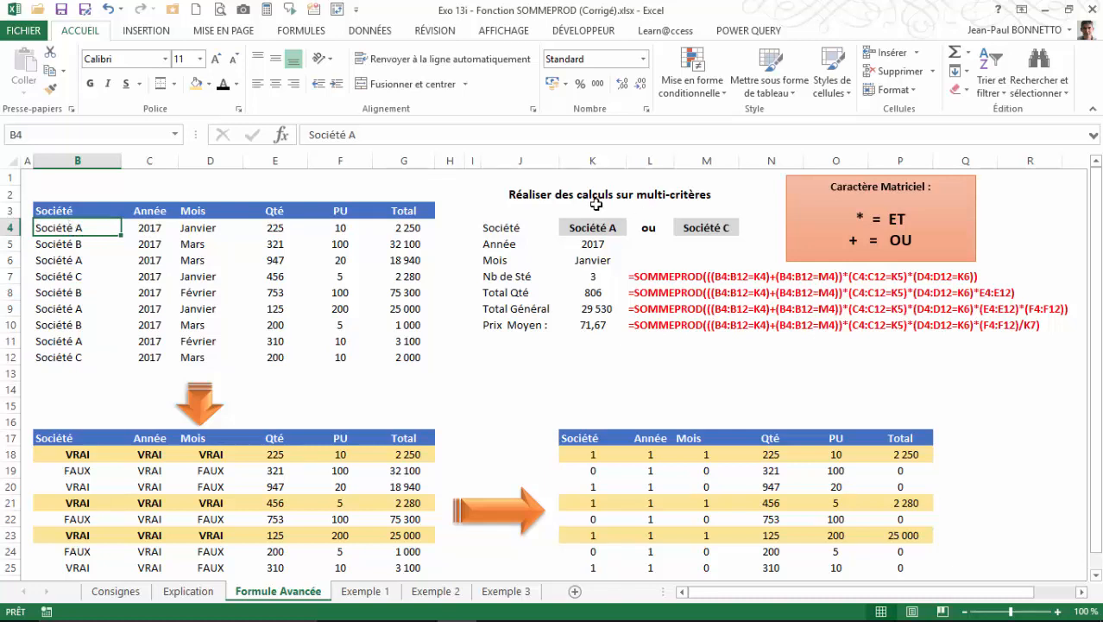
left_click(150, 231)
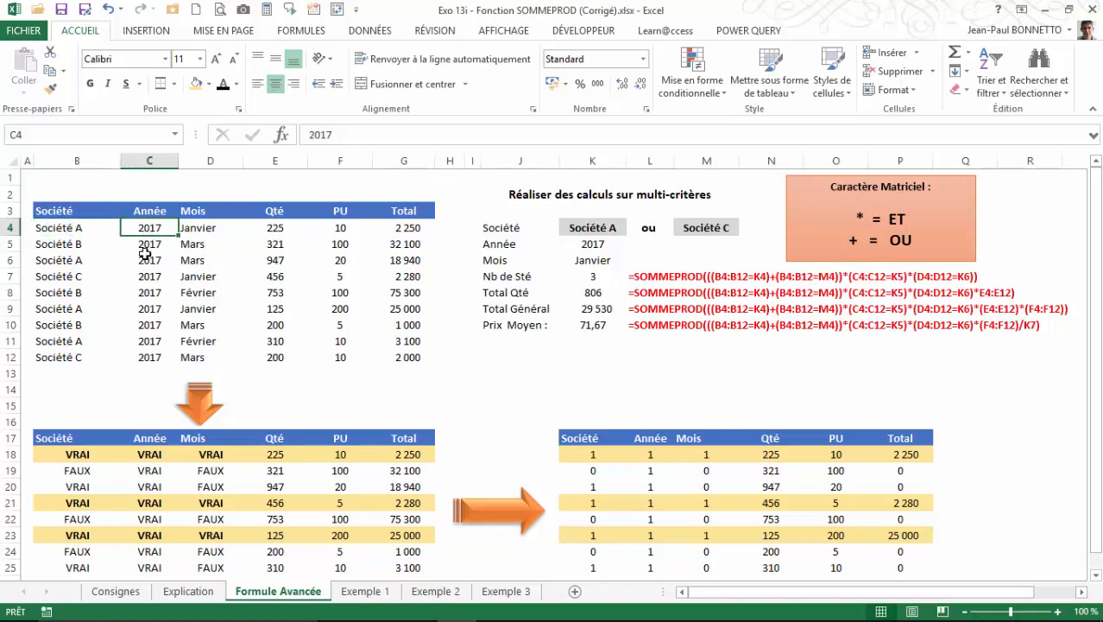
left_click(208, 232)
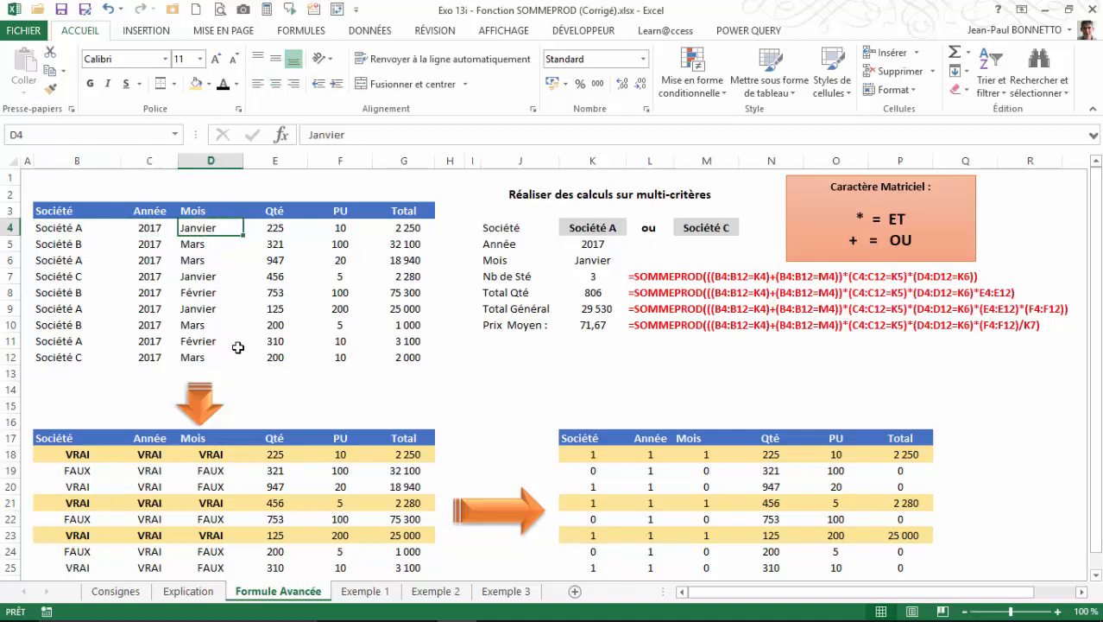
Select the Société, Année and Mois cells of the matching January records together: B4:D4, B7:D7 and B9:D9.
left_click_drag(55, 225, 194, 228)
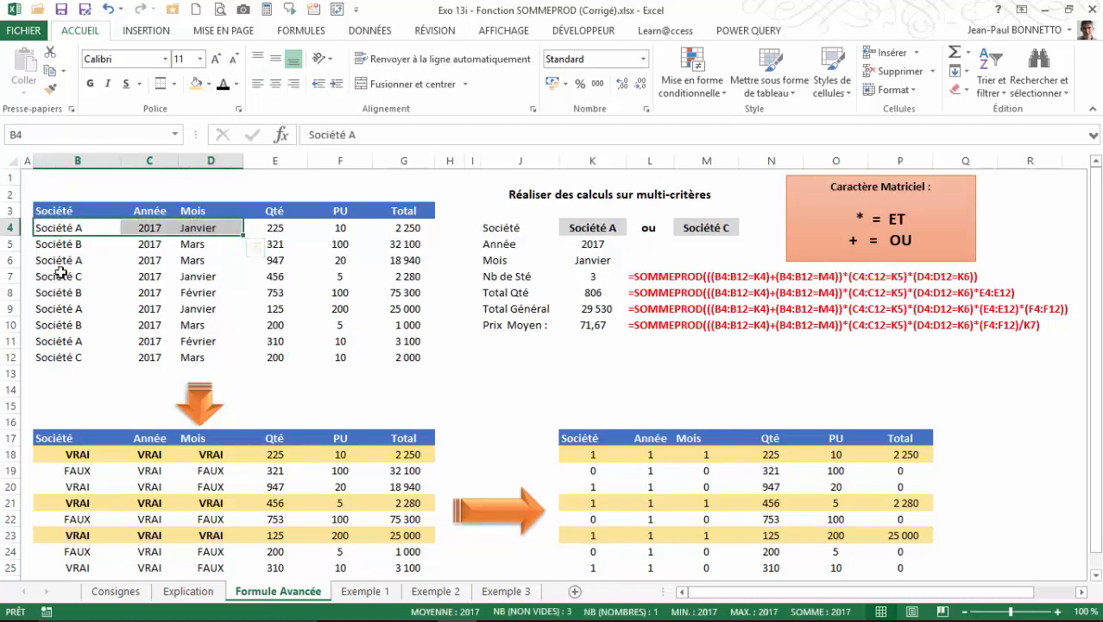
left_click_drag(60, 272, 192, 276)
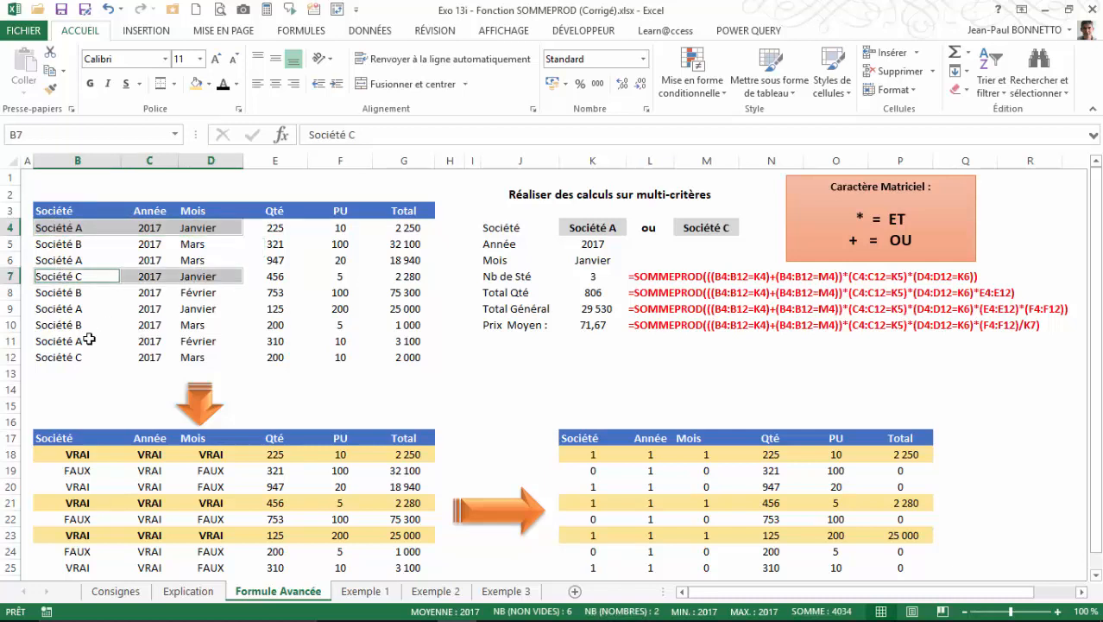
left_click_drag(54, 308, 199, 308)
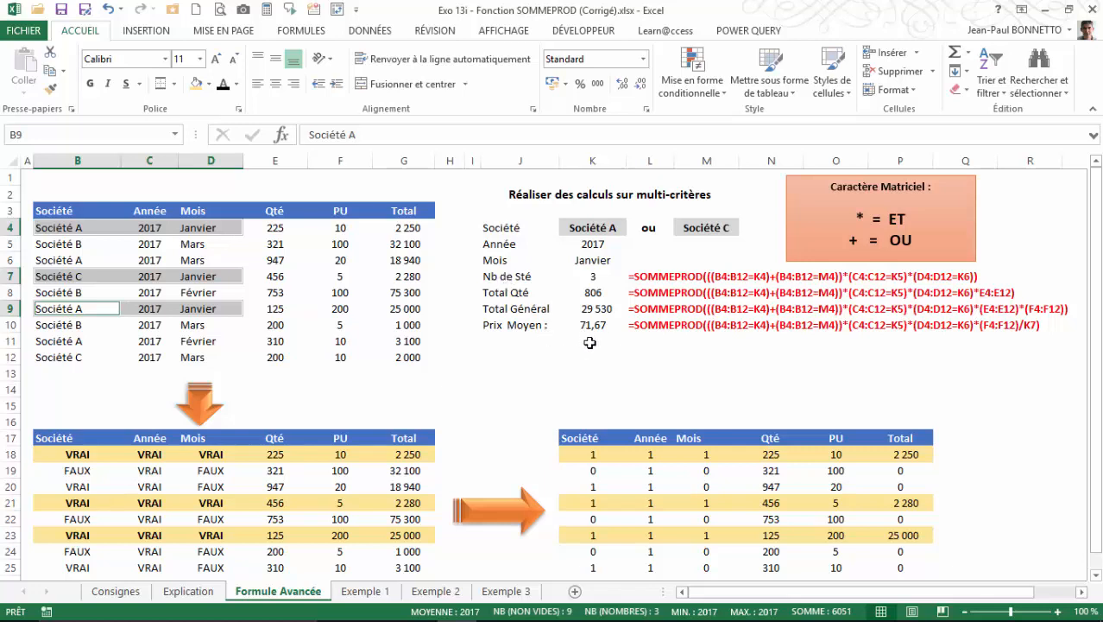
Copy the result labels Nb de Sté to Prix Moyen from J7:J10 to J12:J15.
left_click_drag(510, 274, 517, 325)
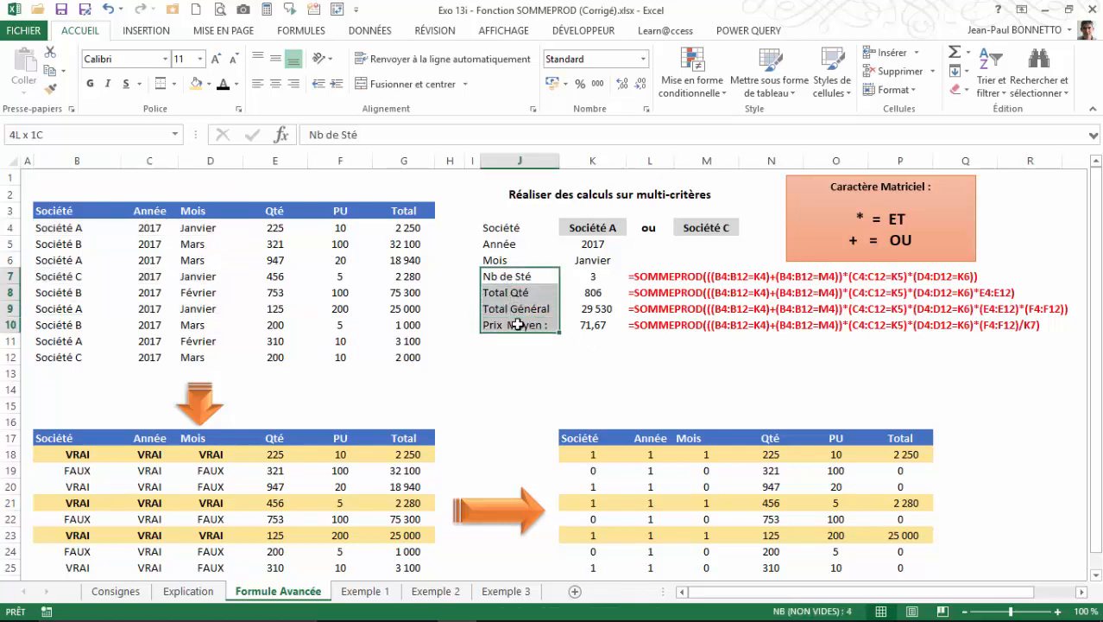
key("ctrl+c")
left_click(512, 353)
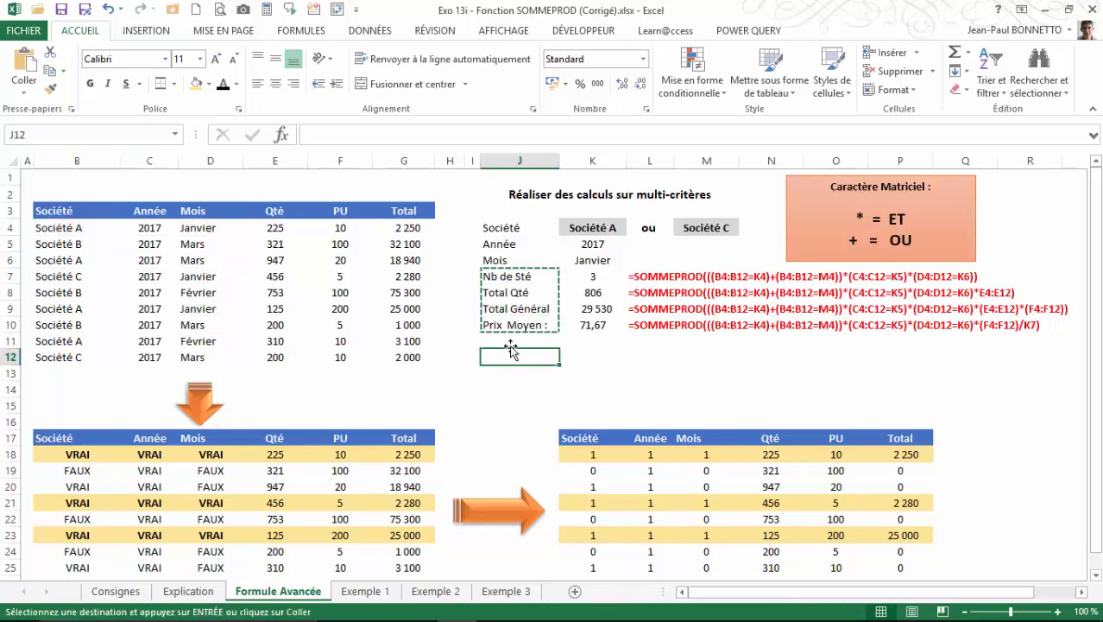
key("ctrl+v")
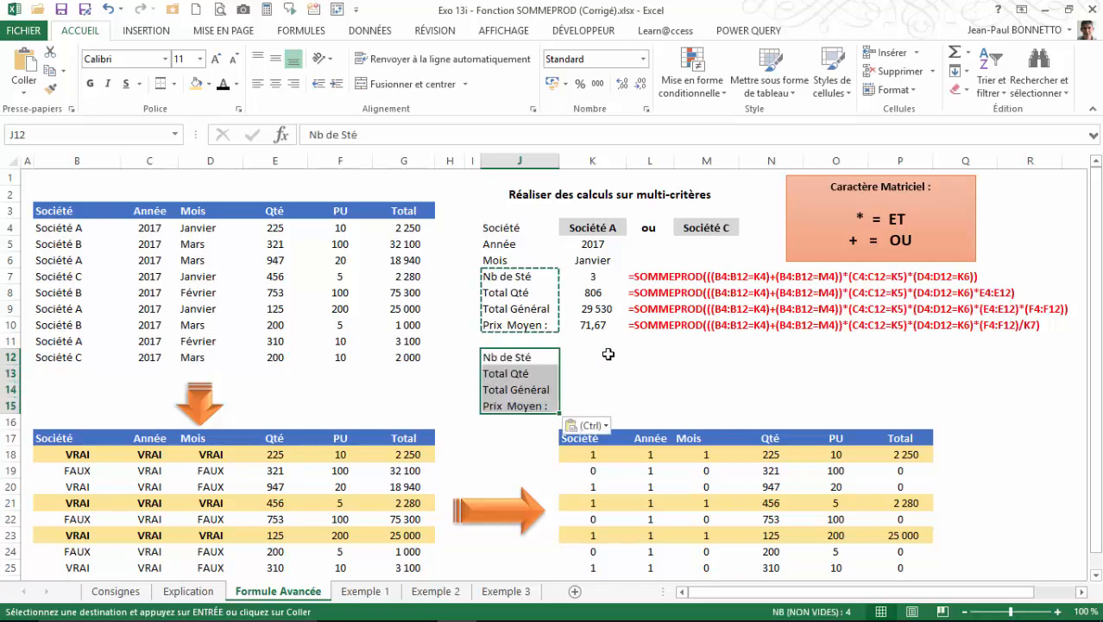
Begin a SOMMEPROD formula in K12 with the bracketed company condition (B4:B12=K4).
left_click(609, 354)
type("=")
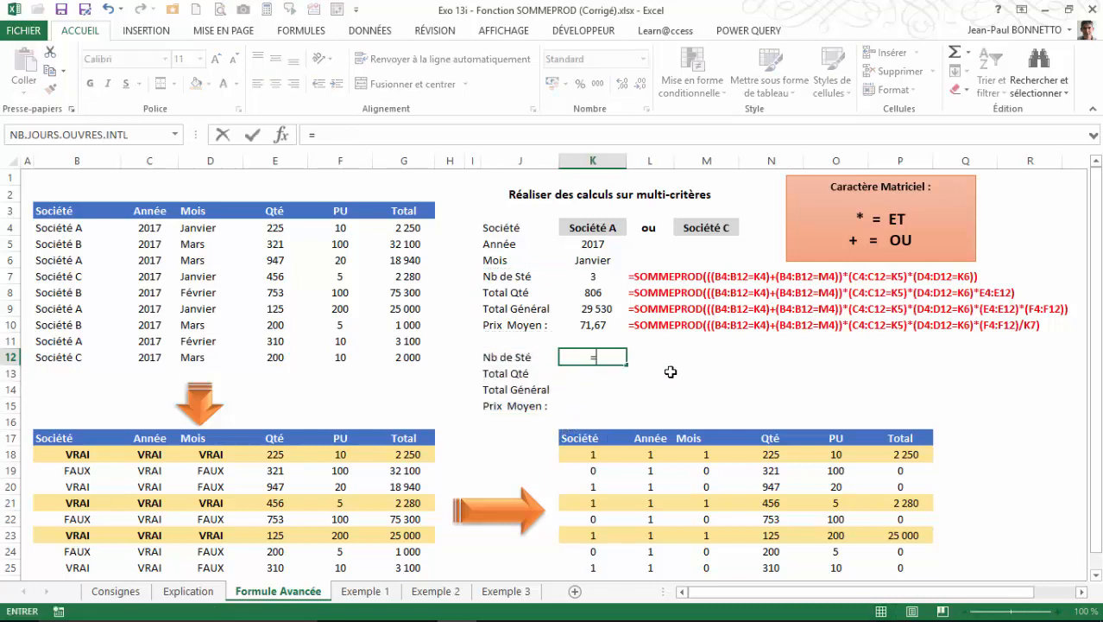
type("som")
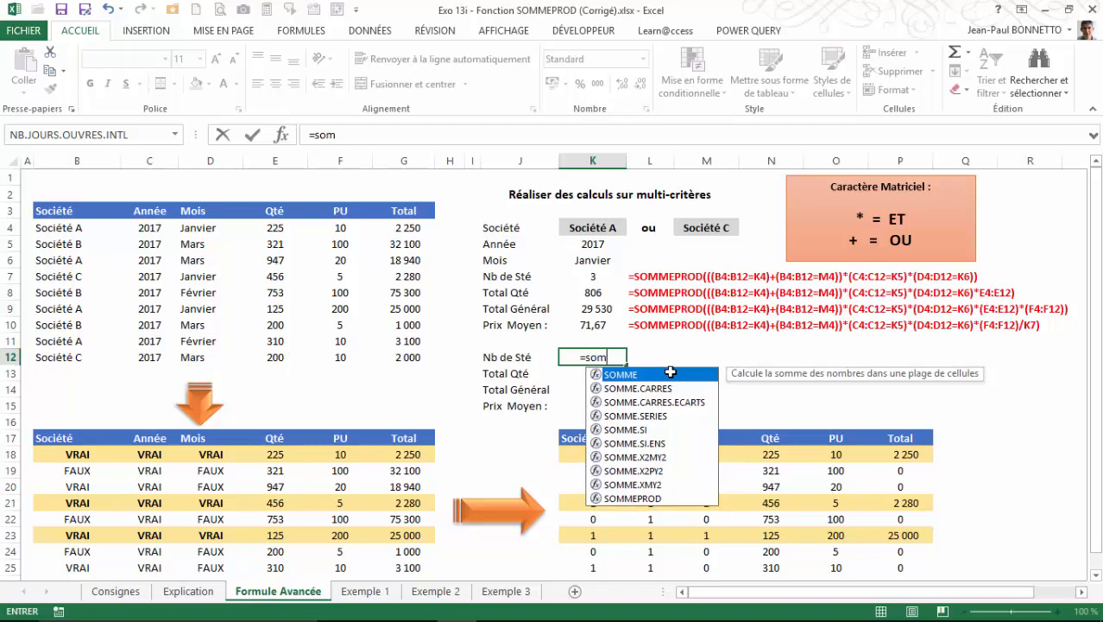
double_click(656, 496)
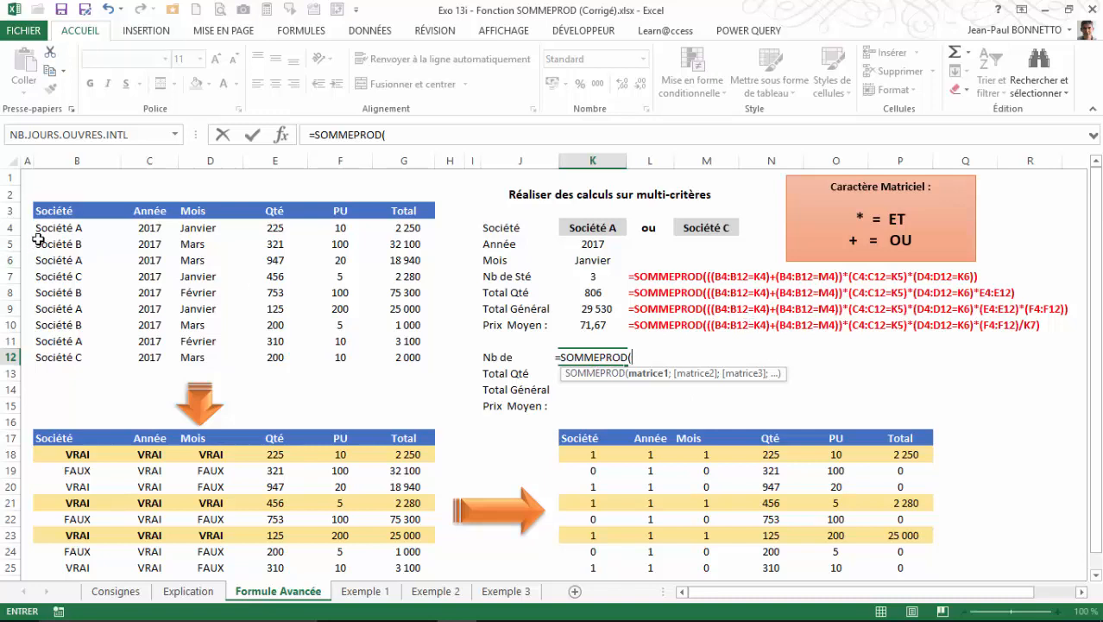
left_click_drag(38, 238, 67, 352)
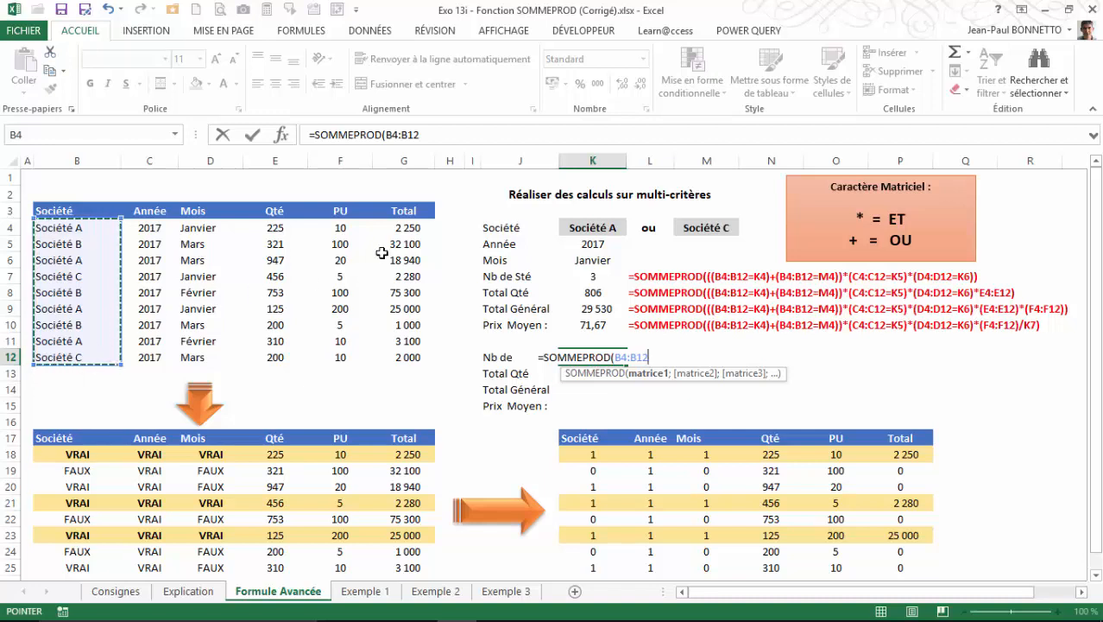
left_click(387, 135)
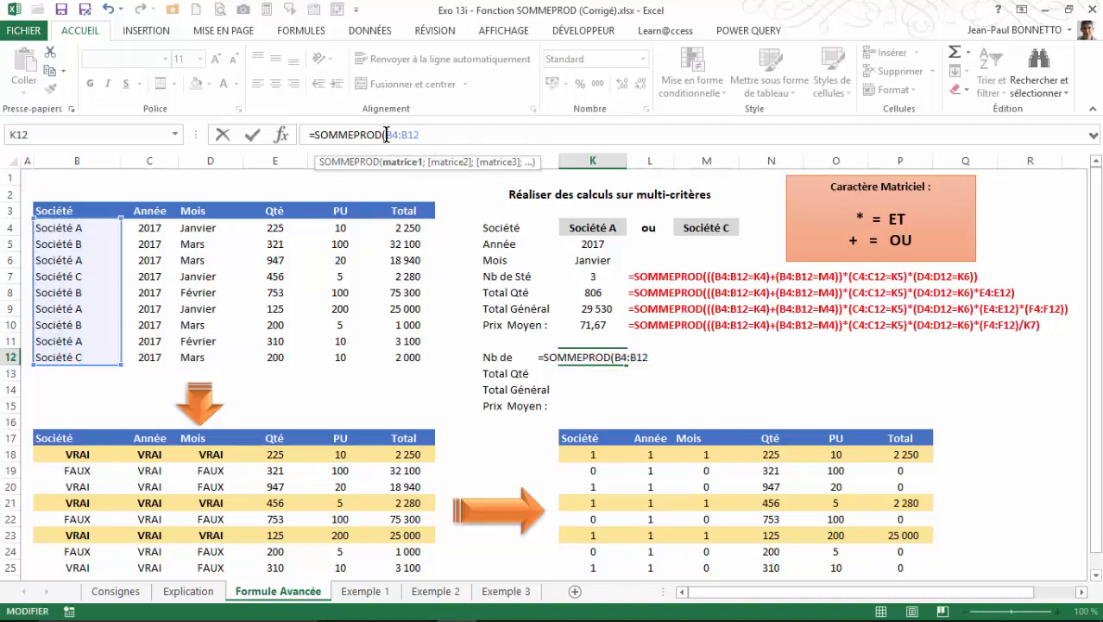
type("(")
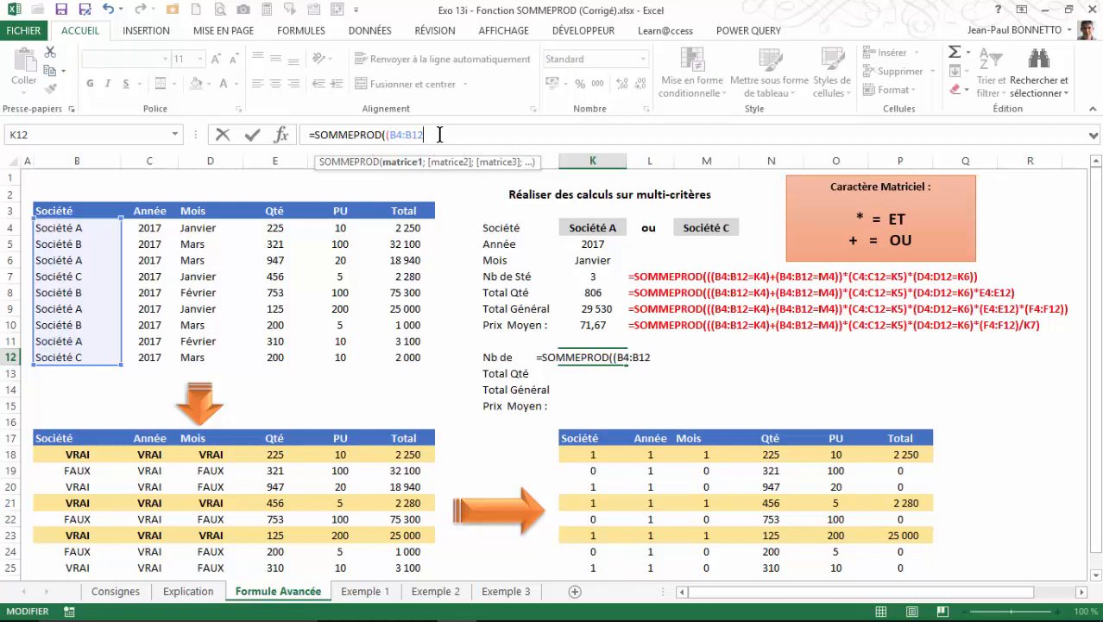
type("=")
left_click(607, 224)
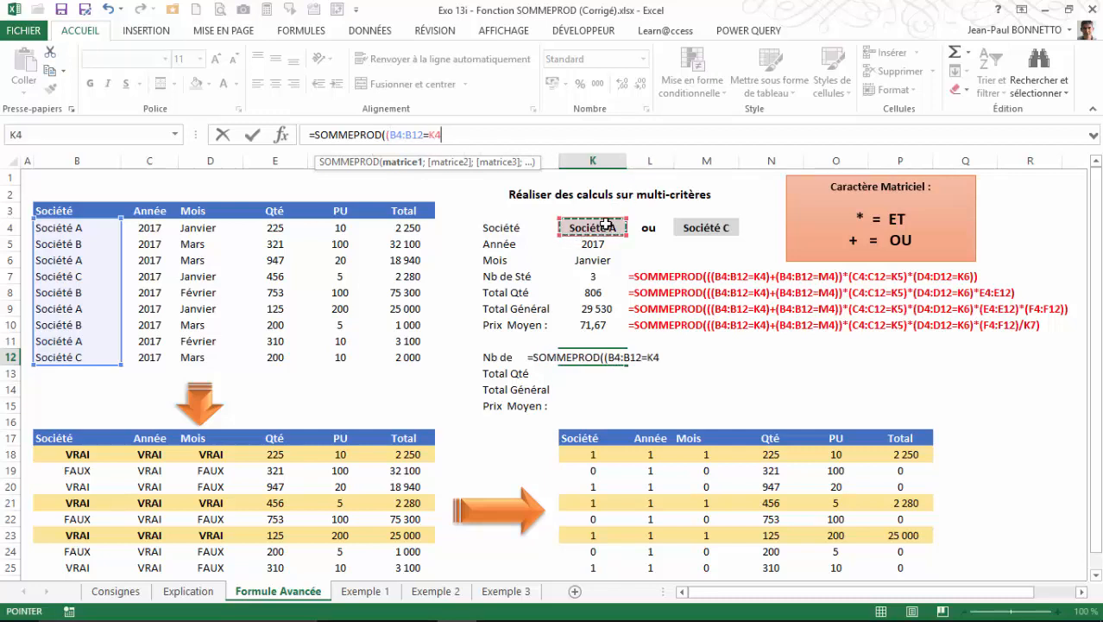
type(")")
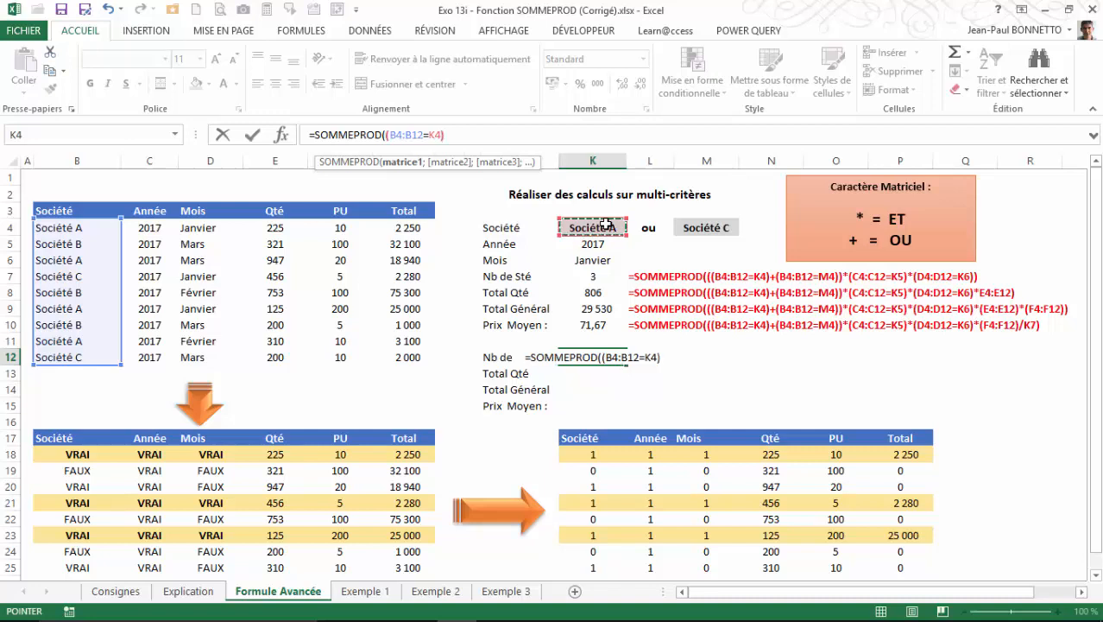
type("+")
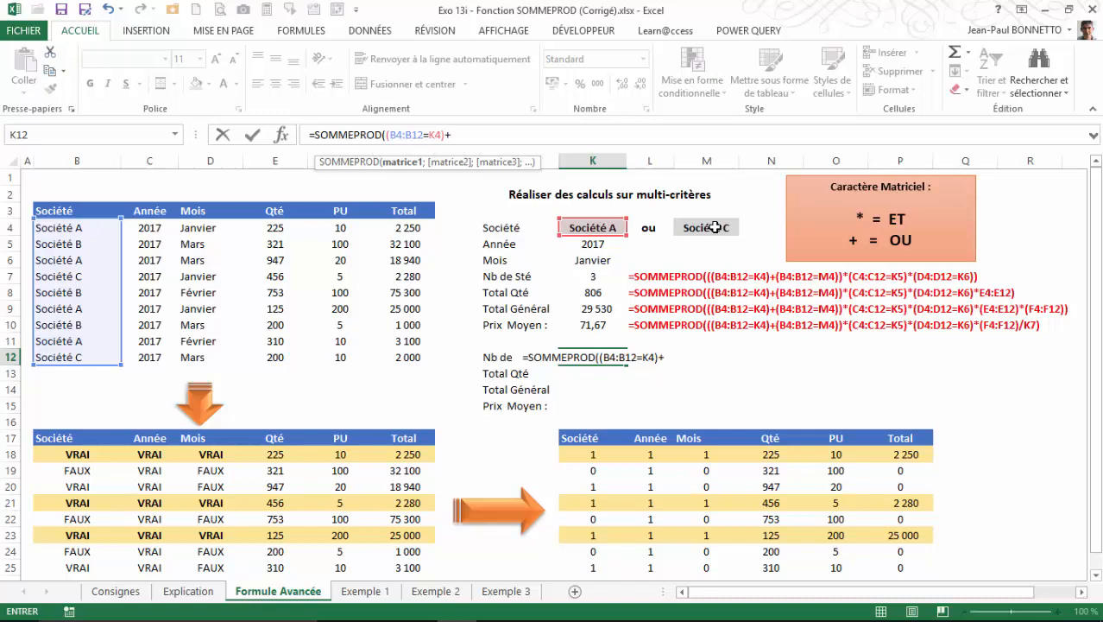
Add the OR condition +(B4:B12=M4) to the K12 formula and complete it as =SOMMEPROD((B4:B12=K4)+(B4:B12=M4)).
type("(")
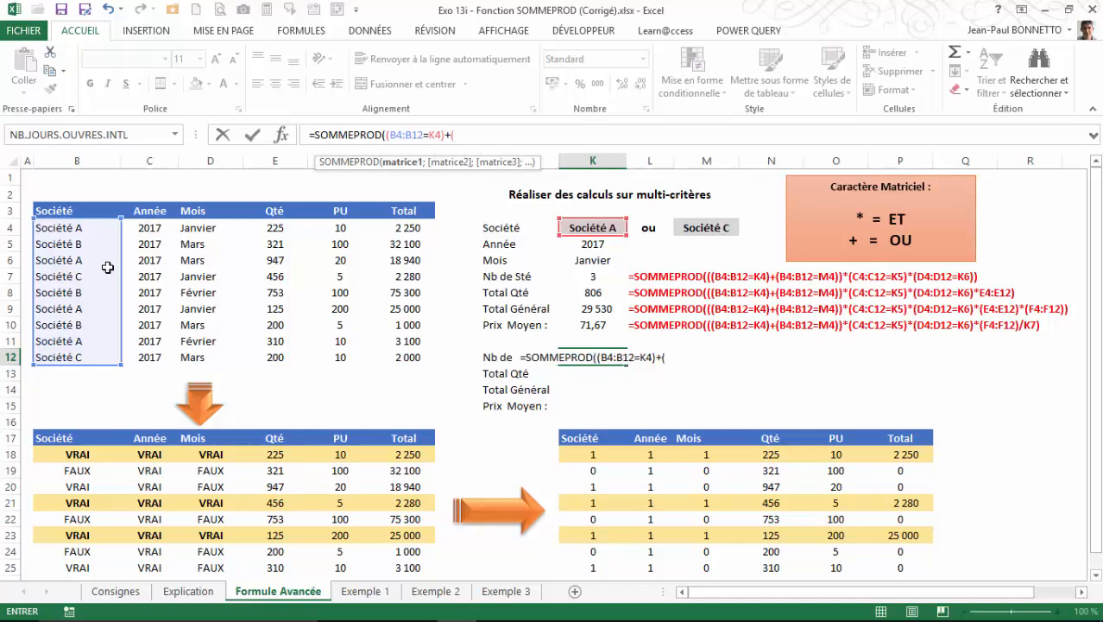
left_click_drag(82, 228, 87, 357)
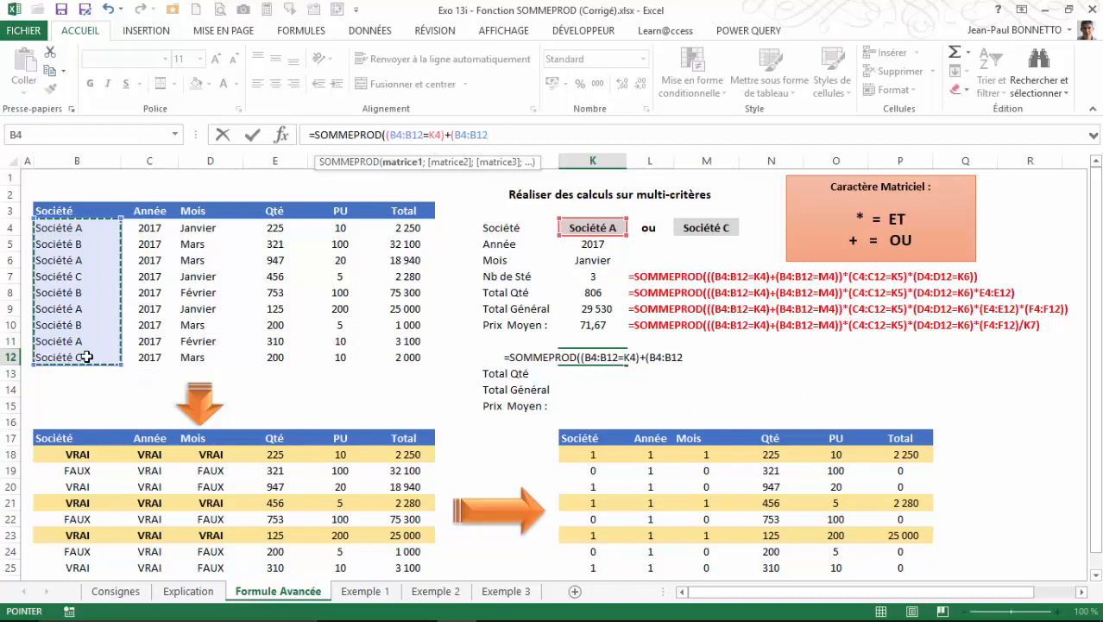
type("=")
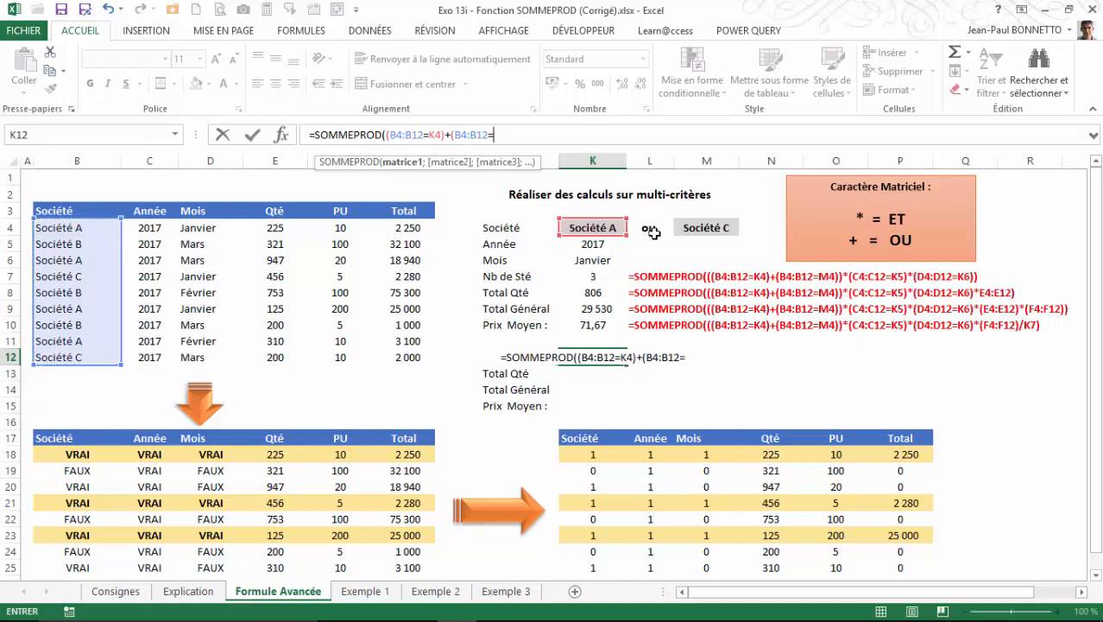
left_click(745, 223)
left_click(704, 227)
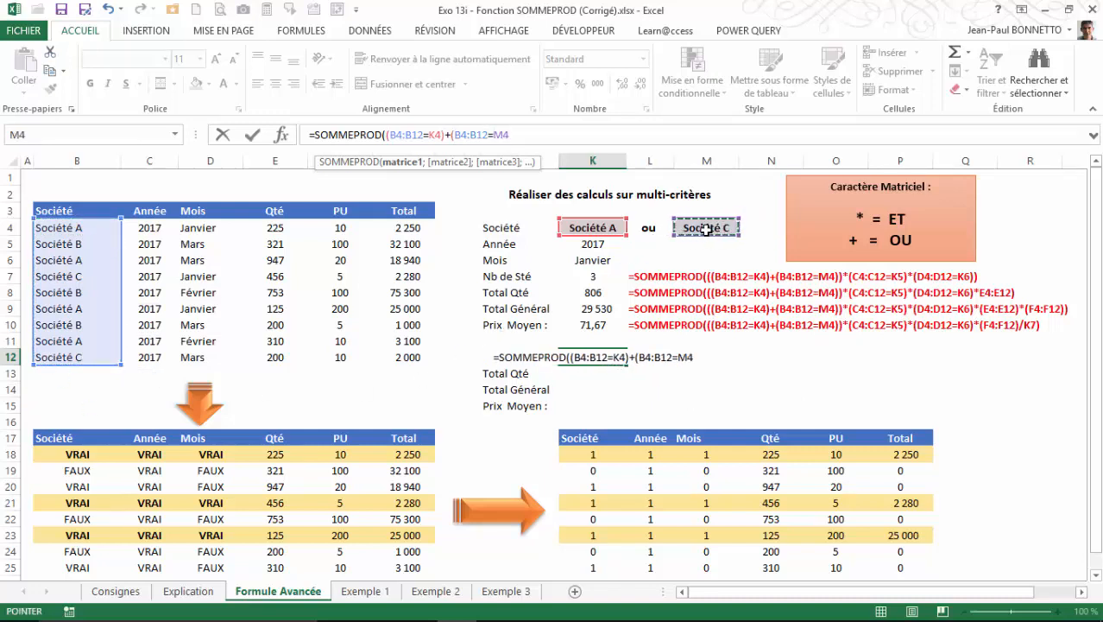
type(")")
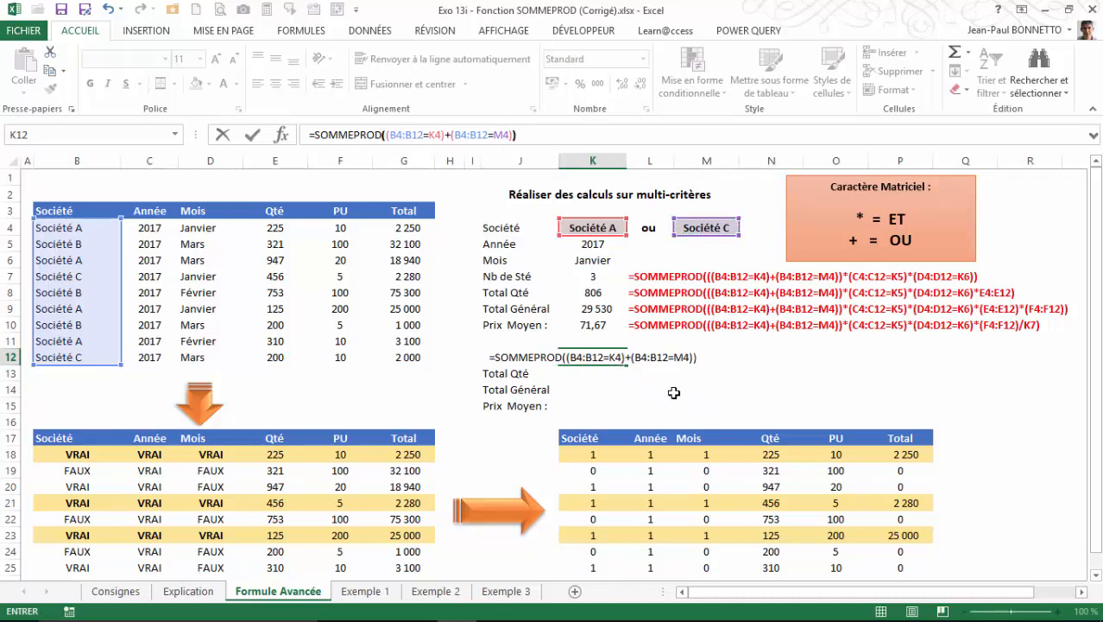
key("Return")
left_click(583, 357)
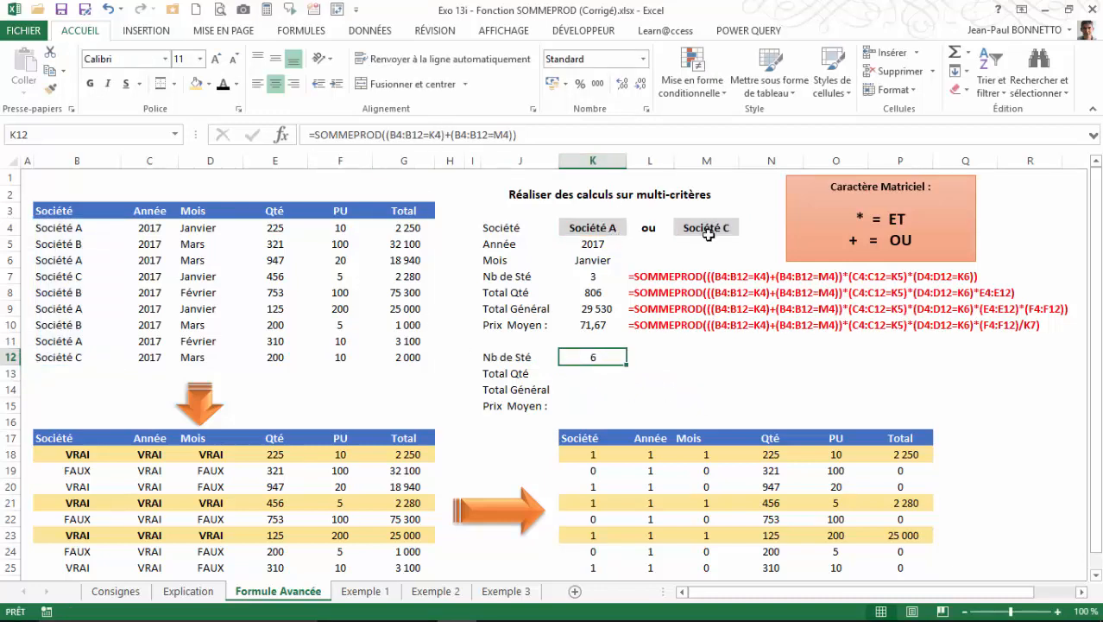
Select all Société A and Société C entries together in the source table: B4, B6, B7, B9, B11 and B12.
left_click(69, 226)
left_click(69, 259, "ctrl")
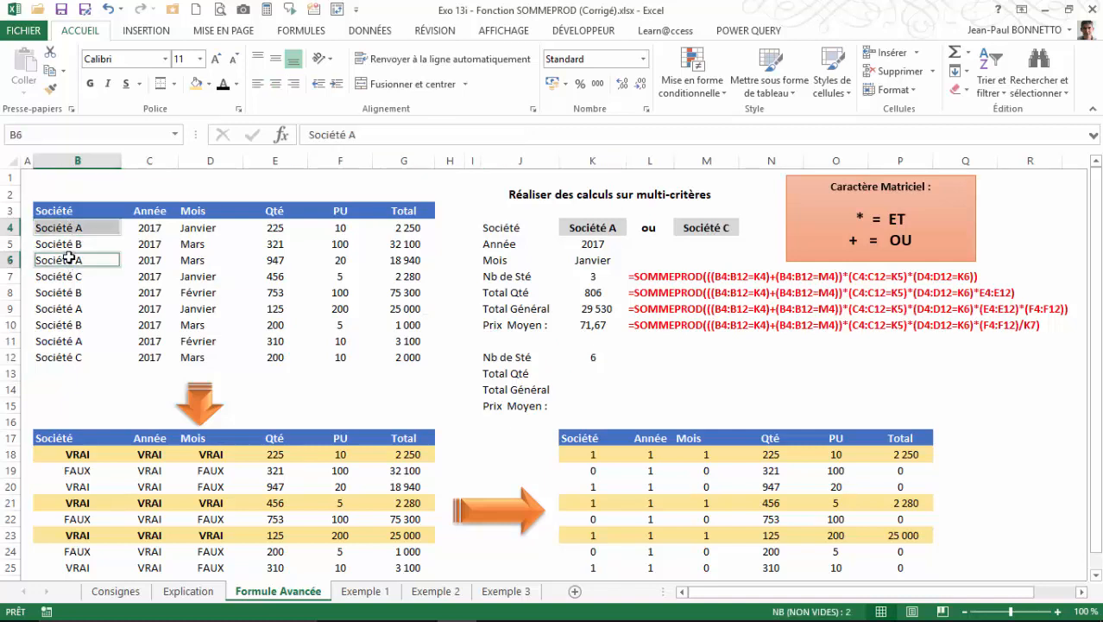
left_click(74, 275, "ctrl")
left_click(74, 307, "ctrl")
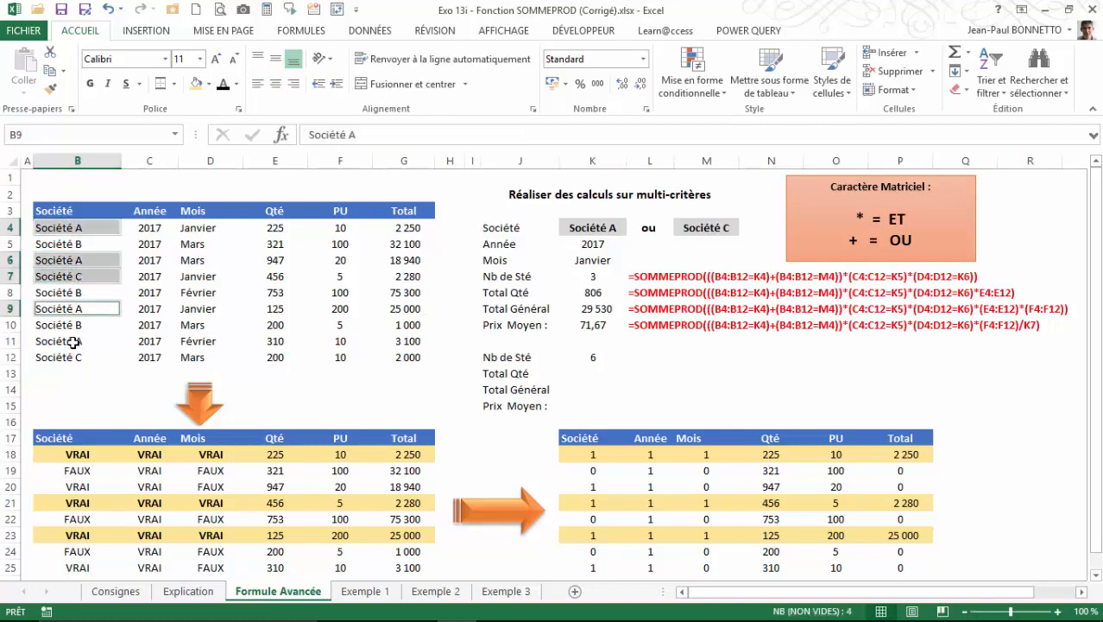
left_click(74, 341, "ctrl")
left_click(71, 358, "ctrl")
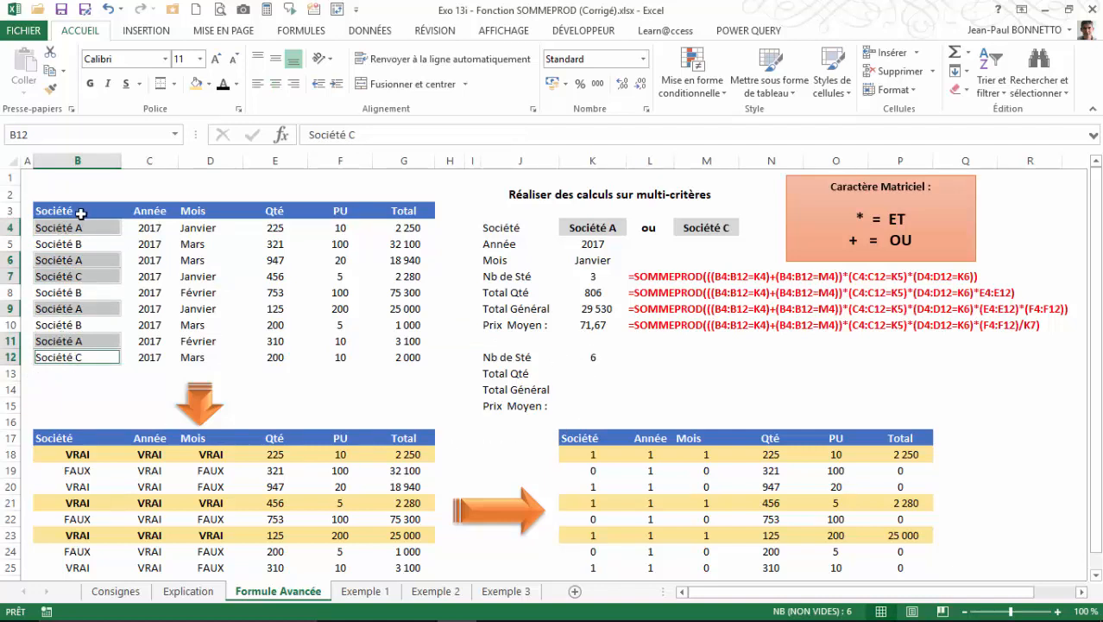
Extend the Nb de Sté formula in K12 with the year condition *(C4:C12=K5) after the company conditions.
left_click(590, 356)
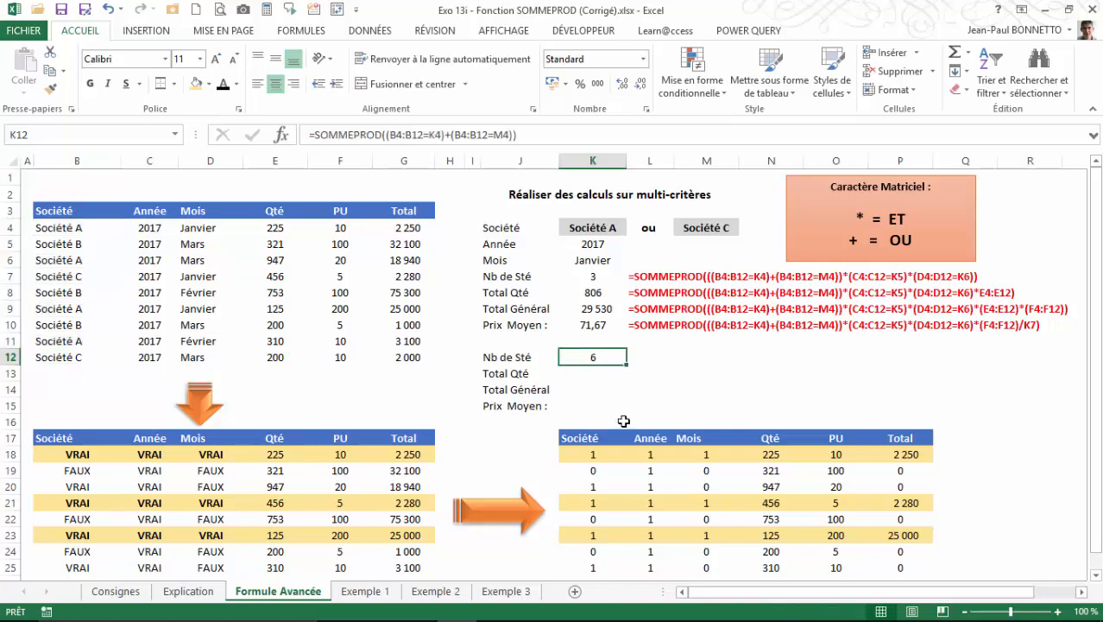
left_click(533, 136)
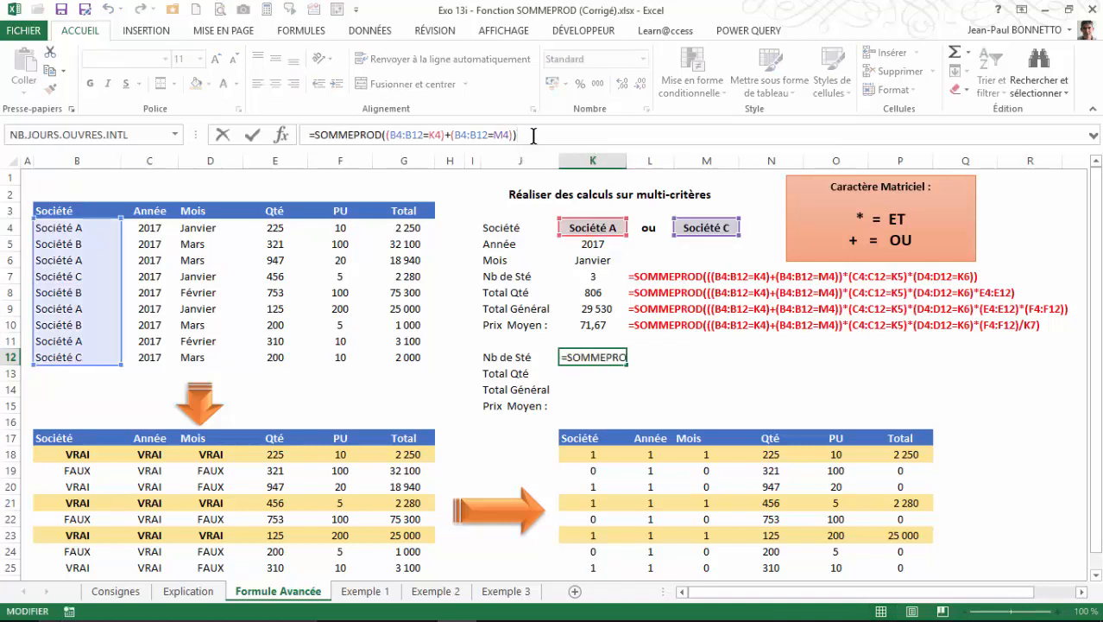
type("*")
left_click_drag(144, 228, 141, 359)
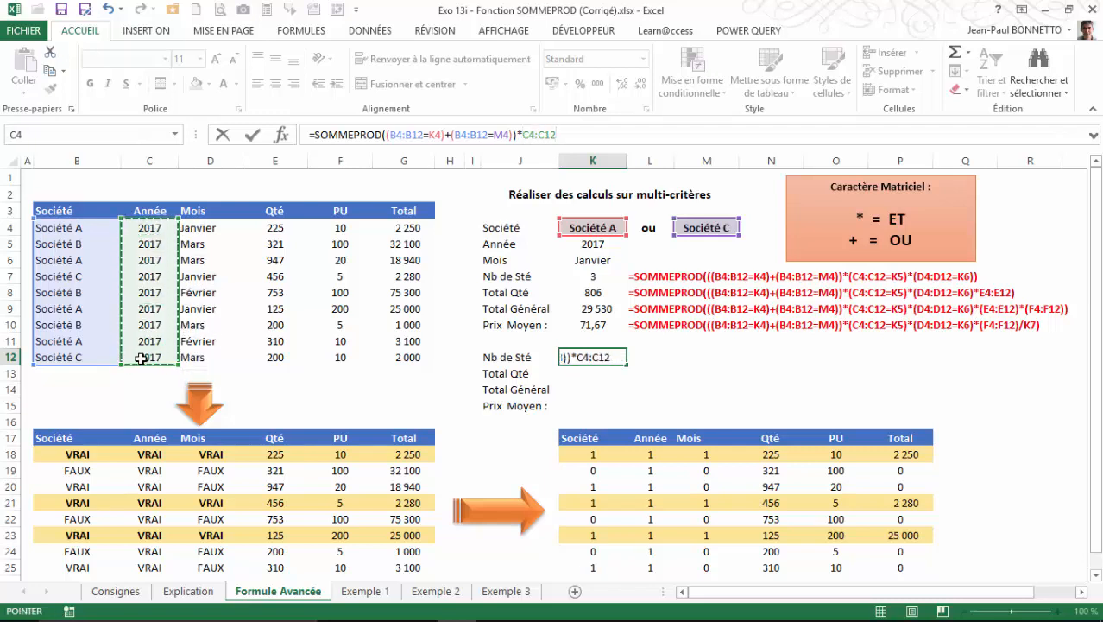
type("=")
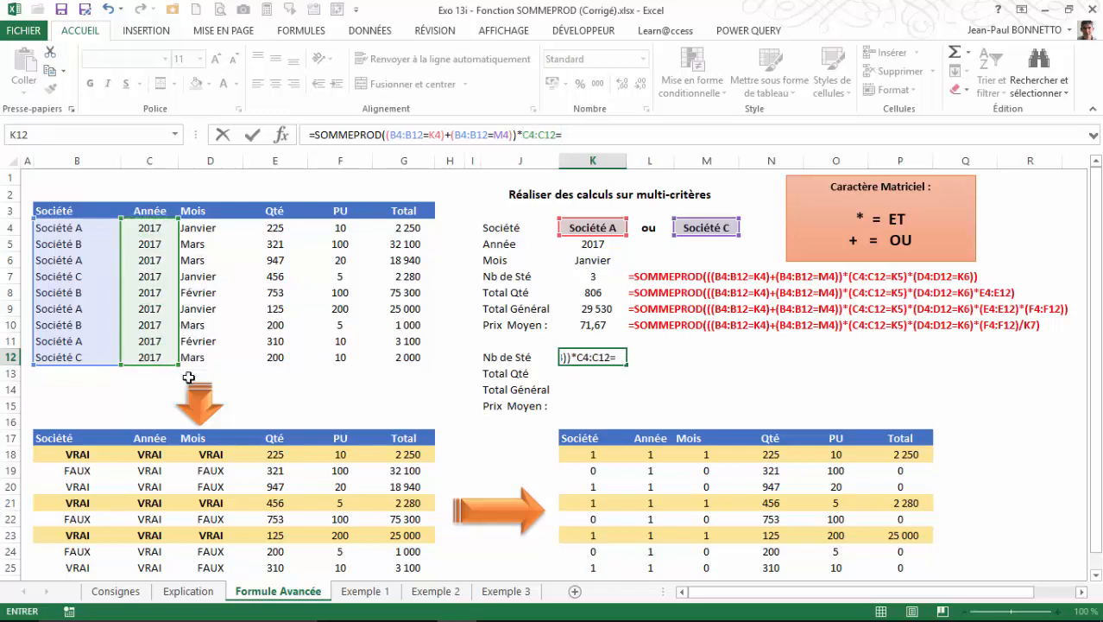
left_click(597, 246)
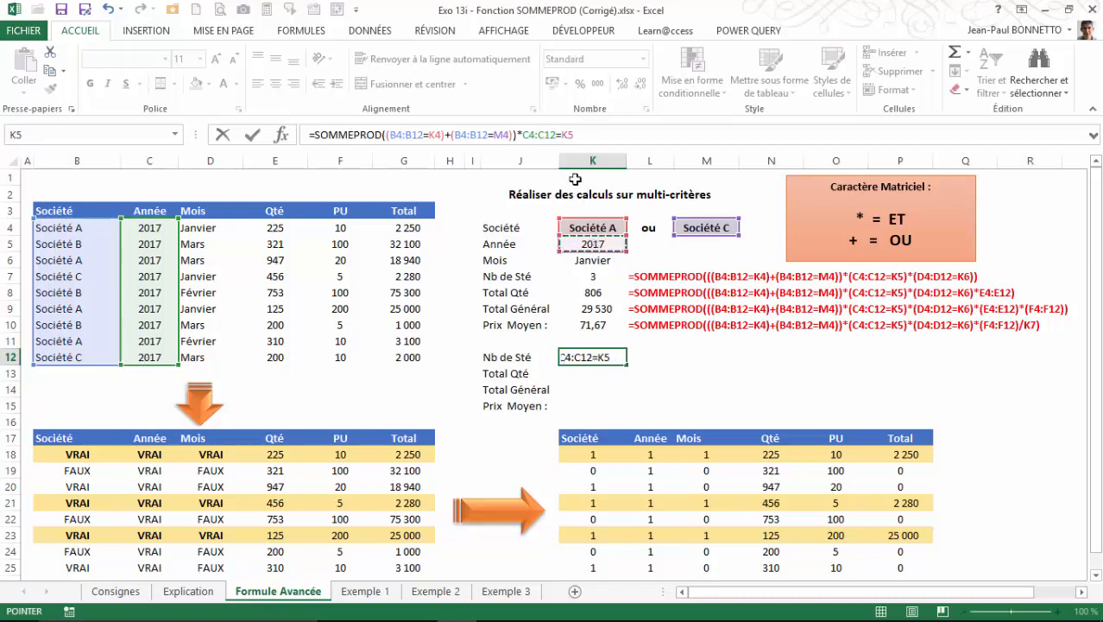
left_click(521, 134)
type("(")
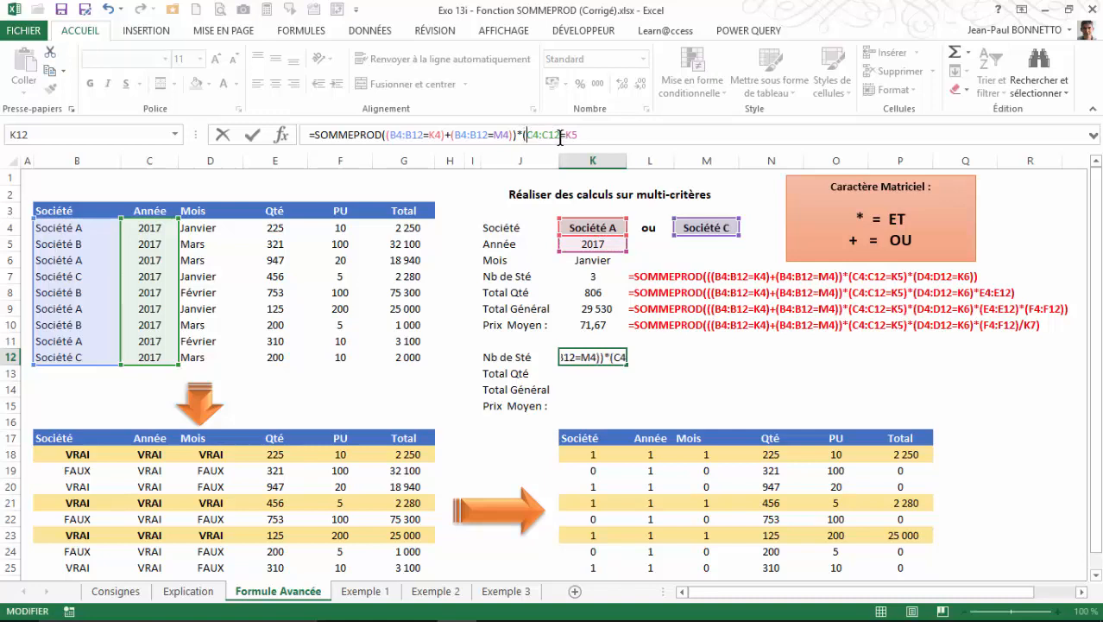
type(")")
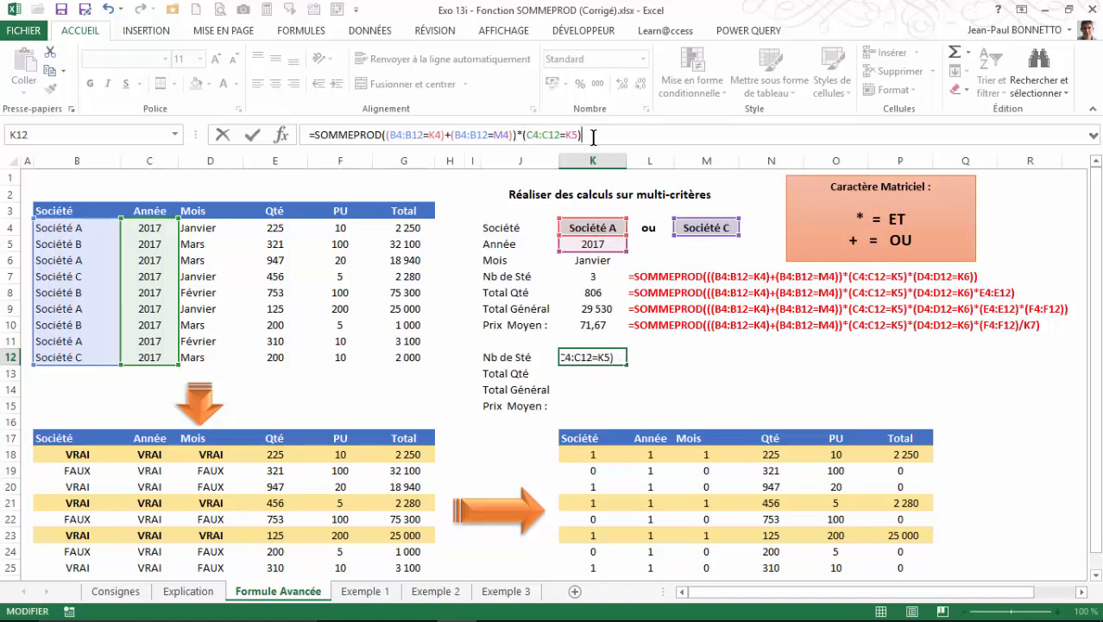
key("Return")
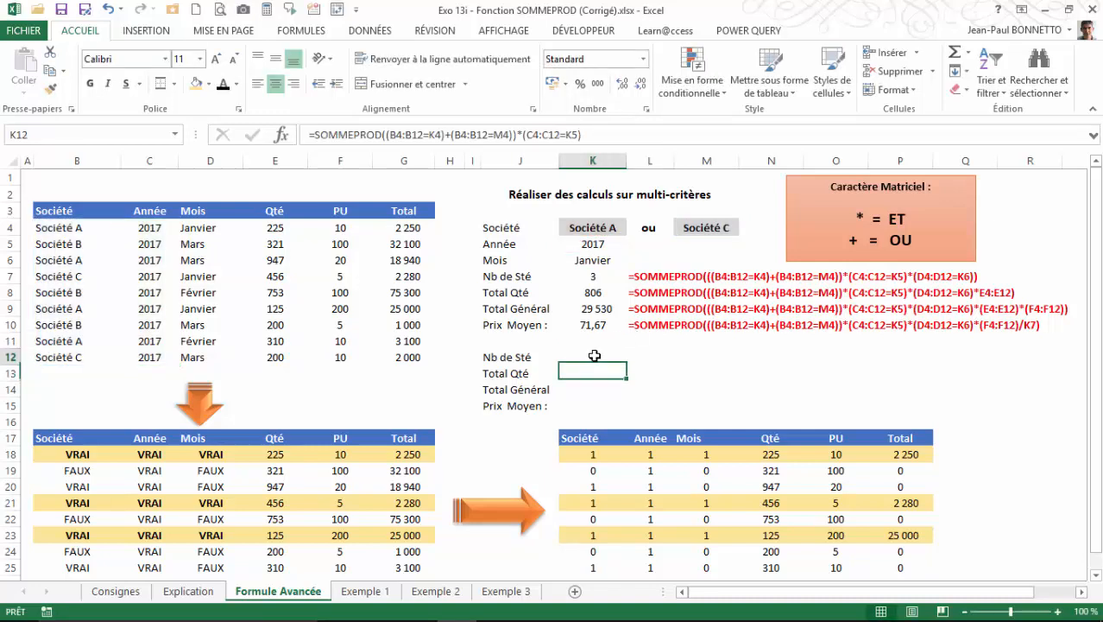
left_click(595, 356)
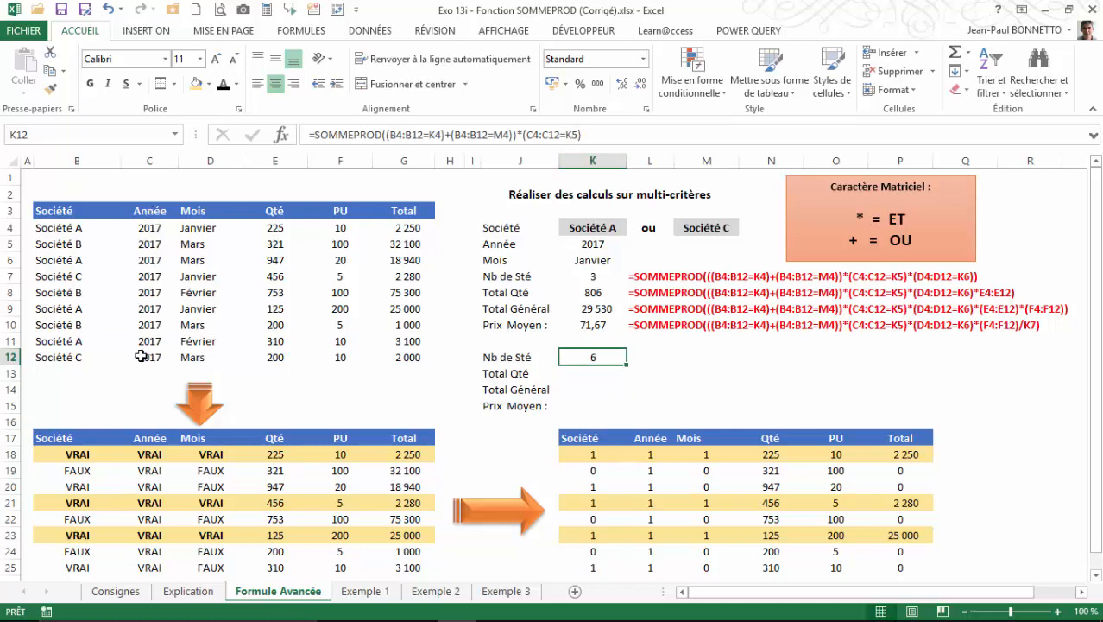
Set the year of the Société C January record in C7 to 2016 and check that record against the results.
left_click(155, 281)
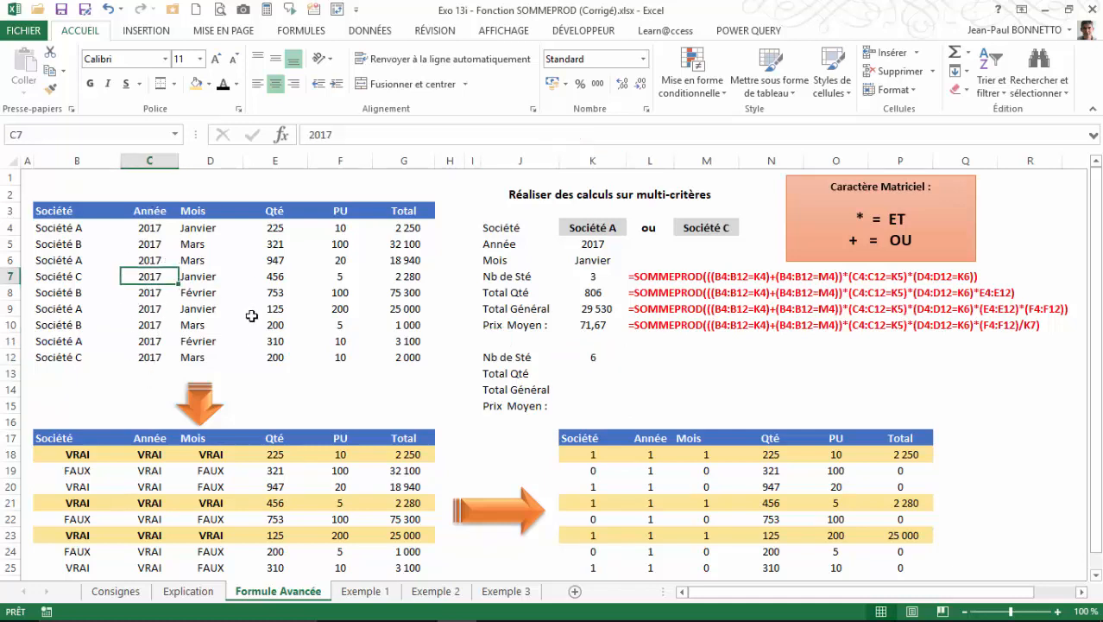
type("2016")
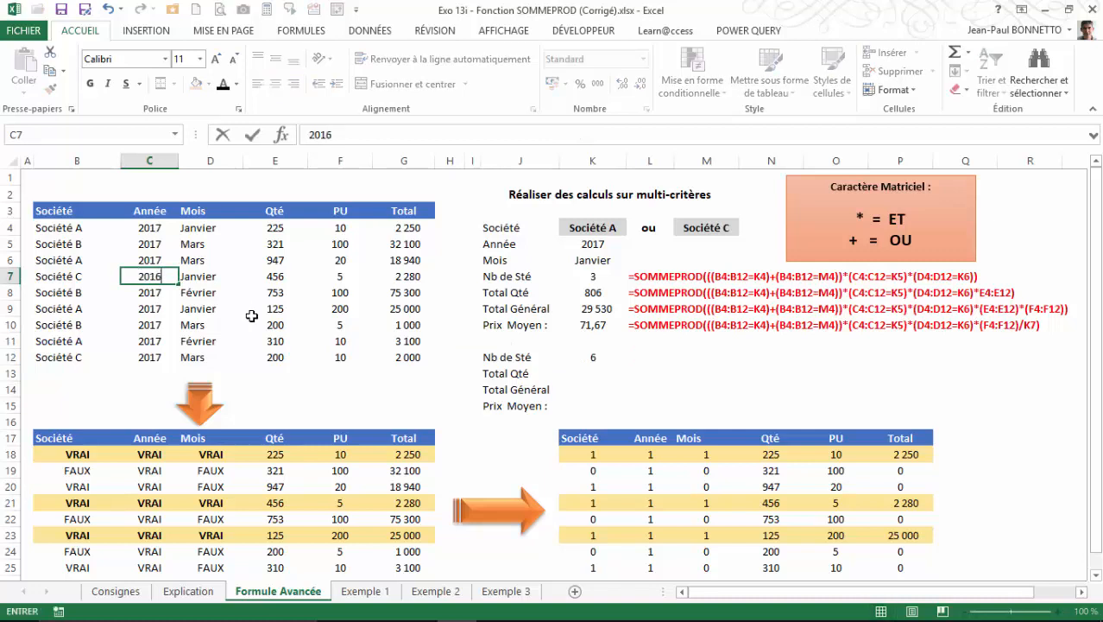
key("Return")
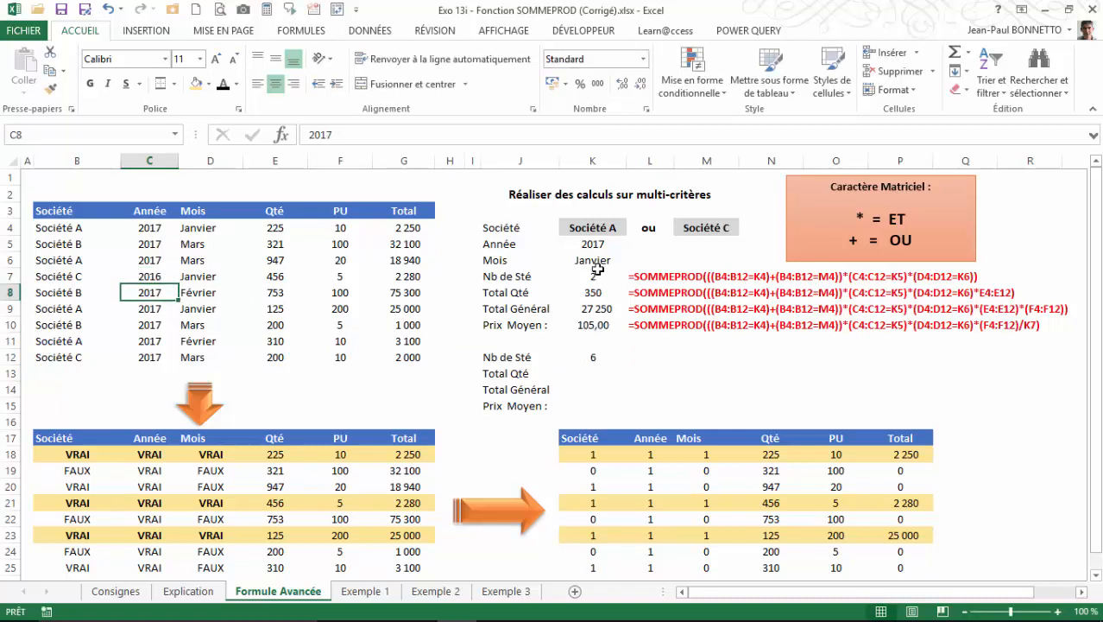
left_click(151, 275)
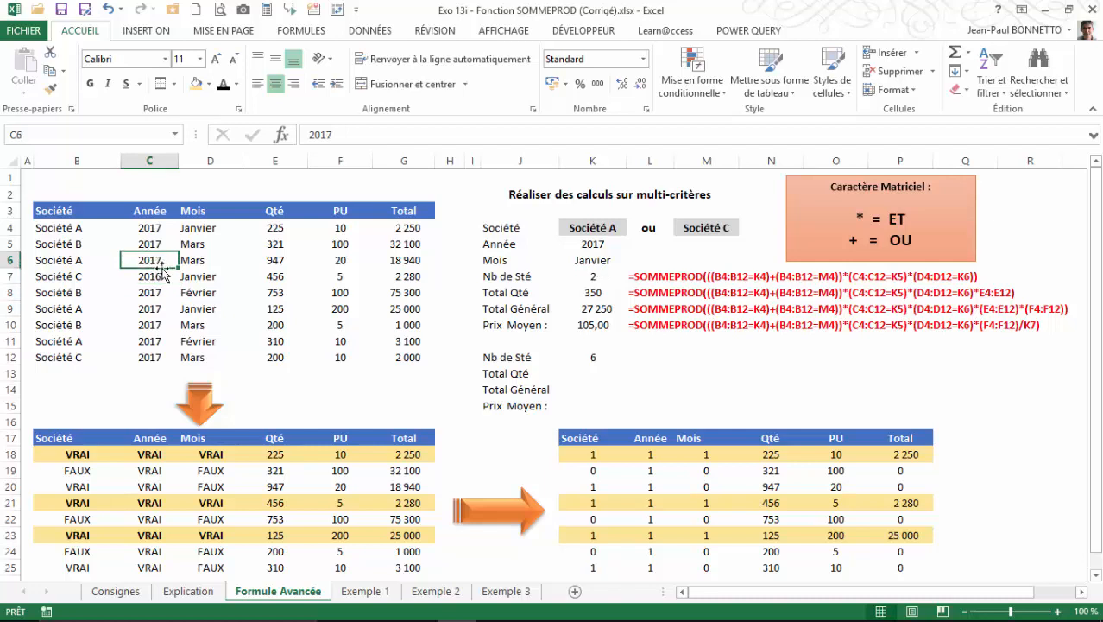
key("Left")
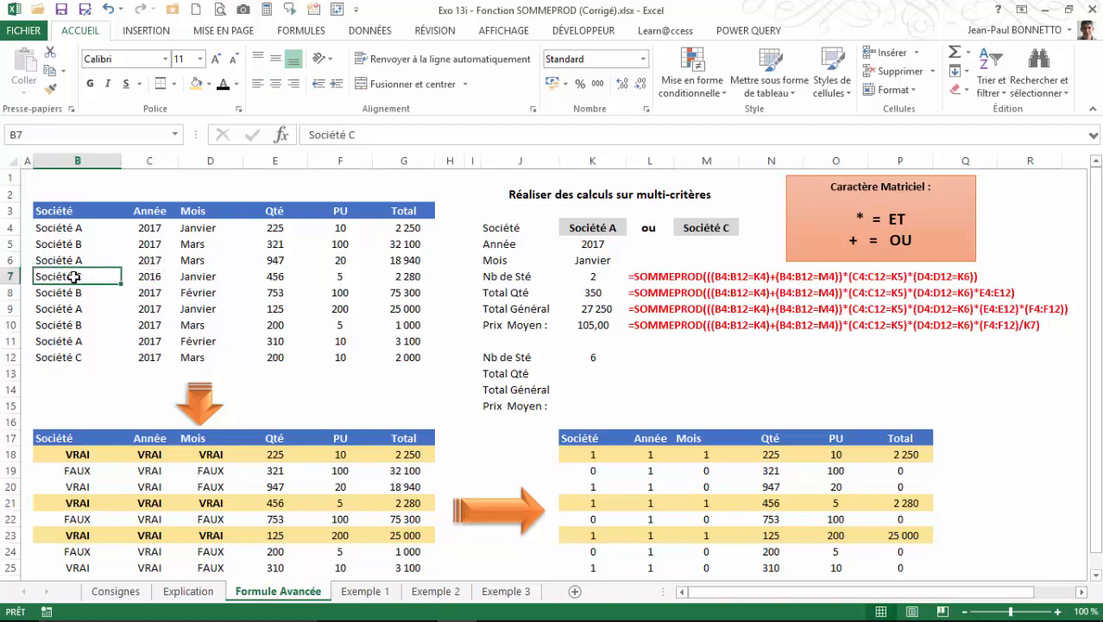
Restore the year of the Société C January record in C7 to 2017 by filling down from C6.
left_click(154, 259)
left_click_drag(179, 268, 178, 284)
Extend the Nb de Sté formula in K12 with the month condition *(D4:D12=K6) after the year condition.
left_click(591, 358)
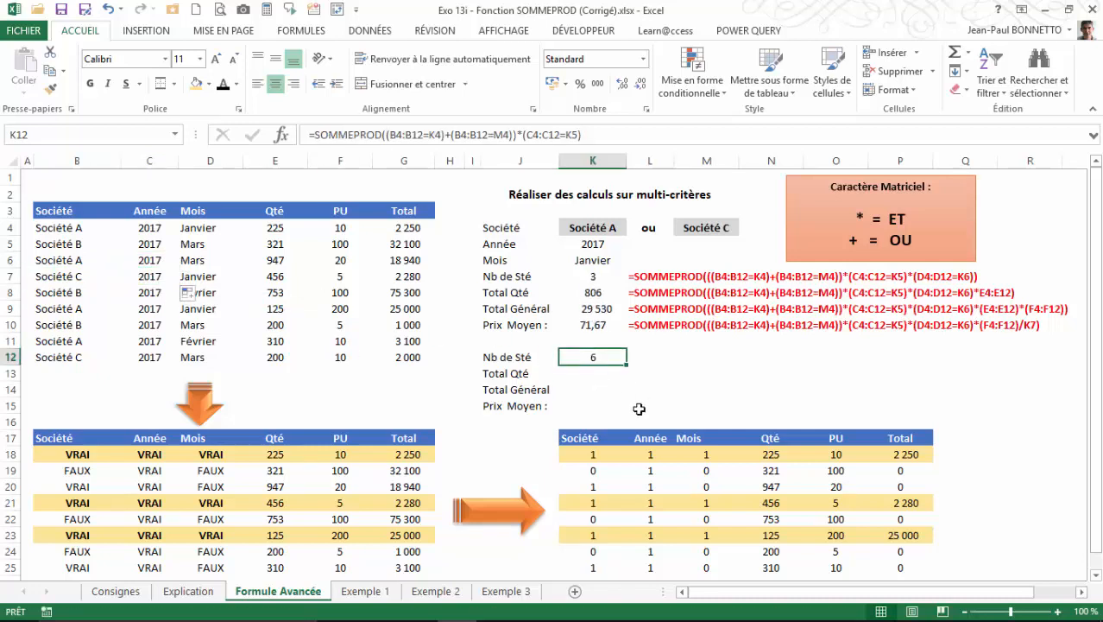
left_click(602, 136)
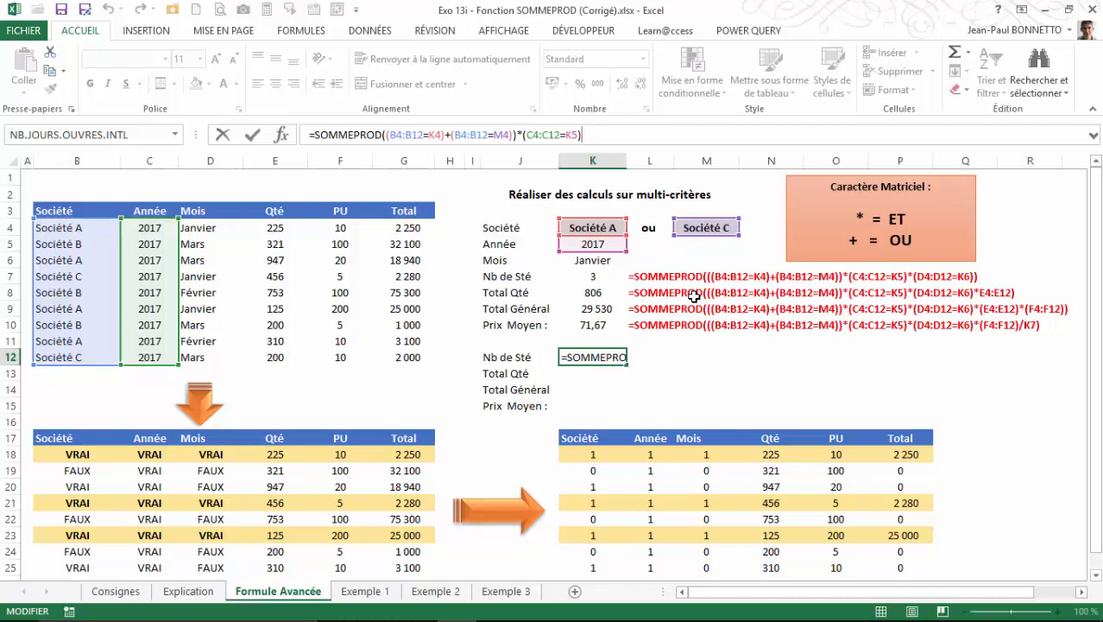
type("*(")
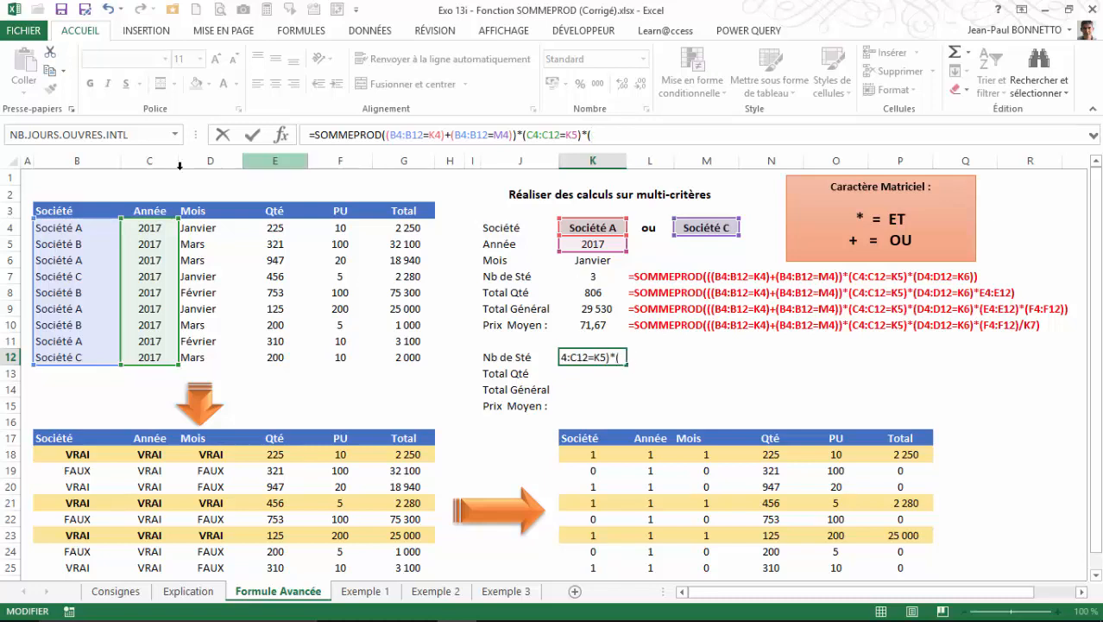
left_click_drag(196, 235, 197, 358)
type("=")
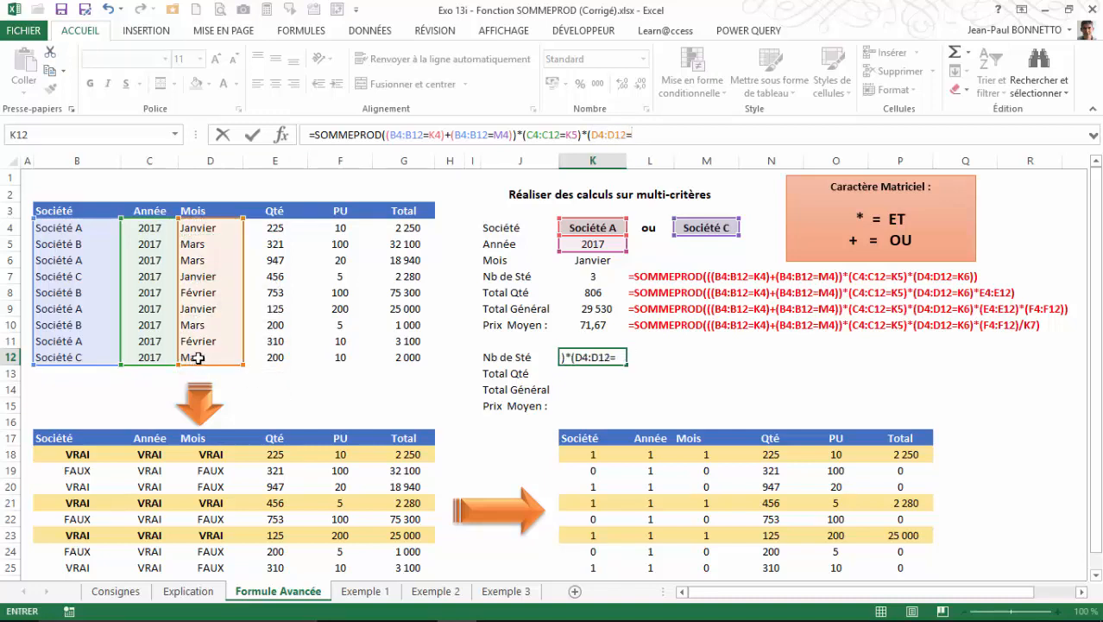
left_click(587, 261)
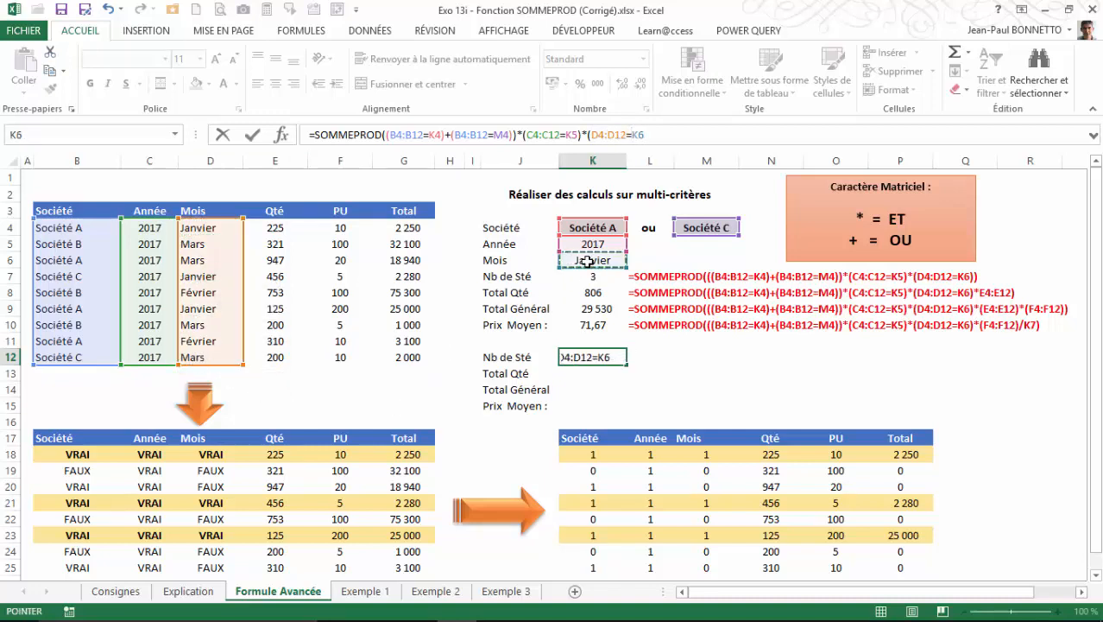
type(")")
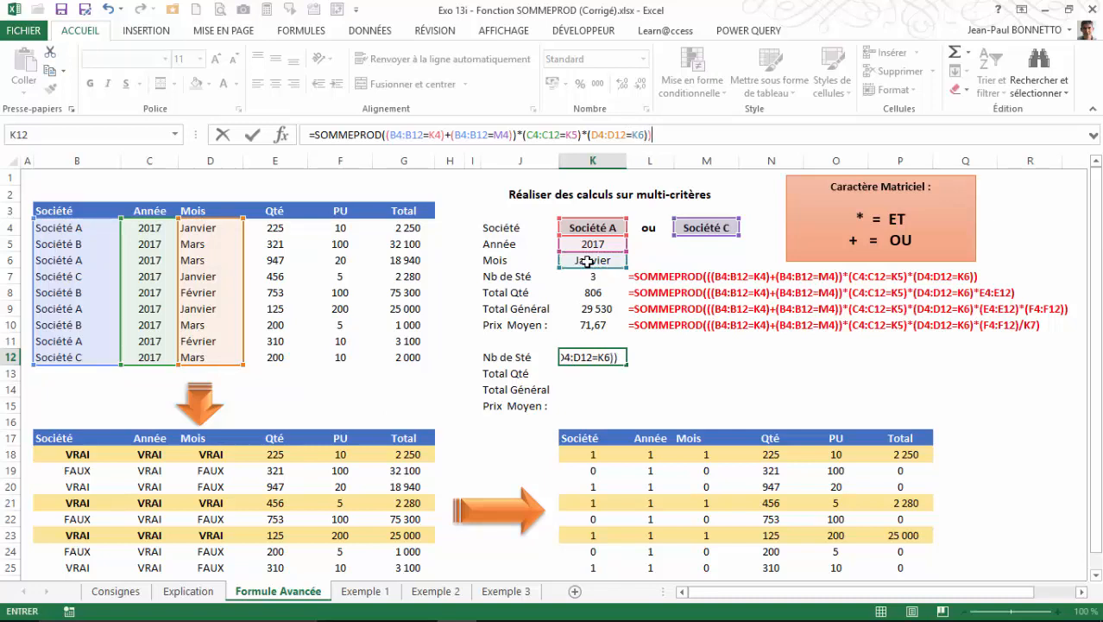
Add the missing opening parenthesis before the company conditions in K12 and validate =SOMMEPROD(((B4:B12=K4)+(B4:B12=M4))*(C4:C12=K5)*(D4:D12=K6)).
left_click(385, 138)
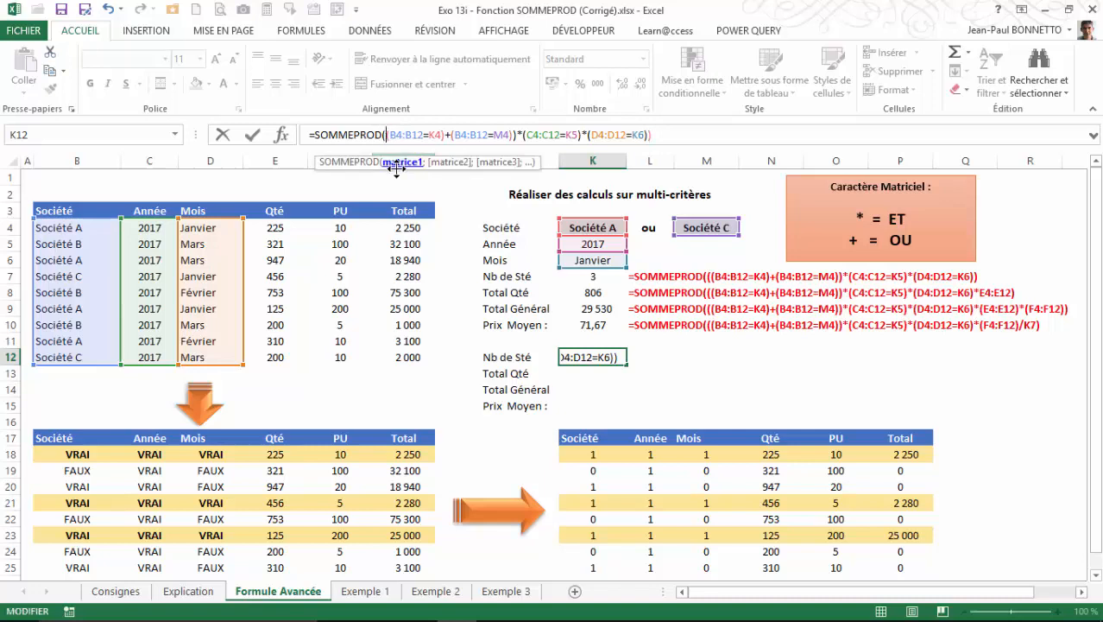
type("(")
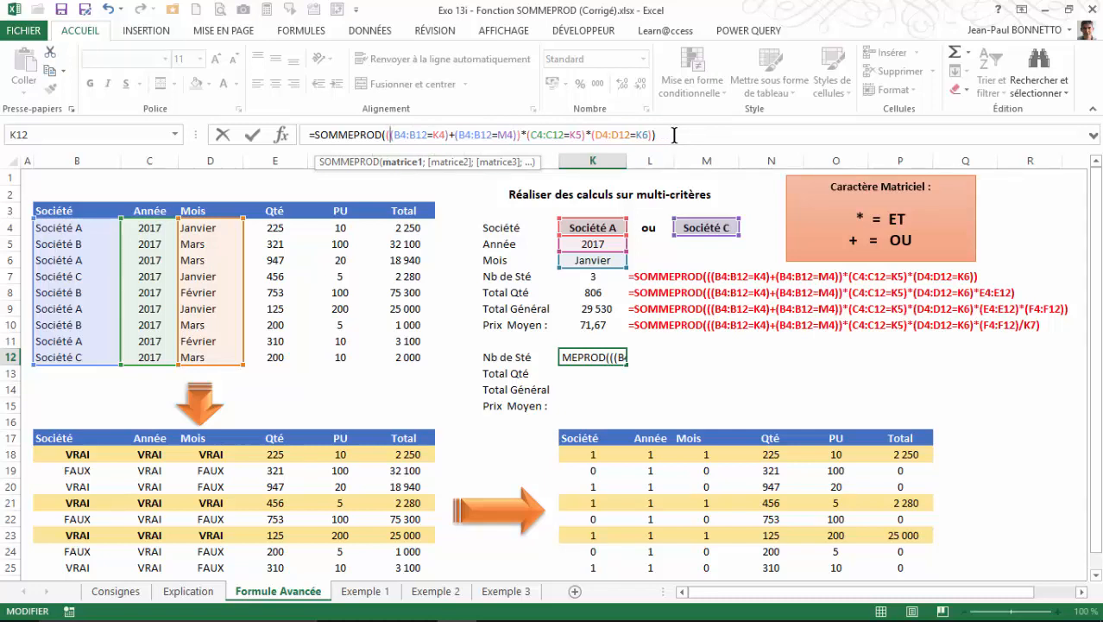
key("Return")
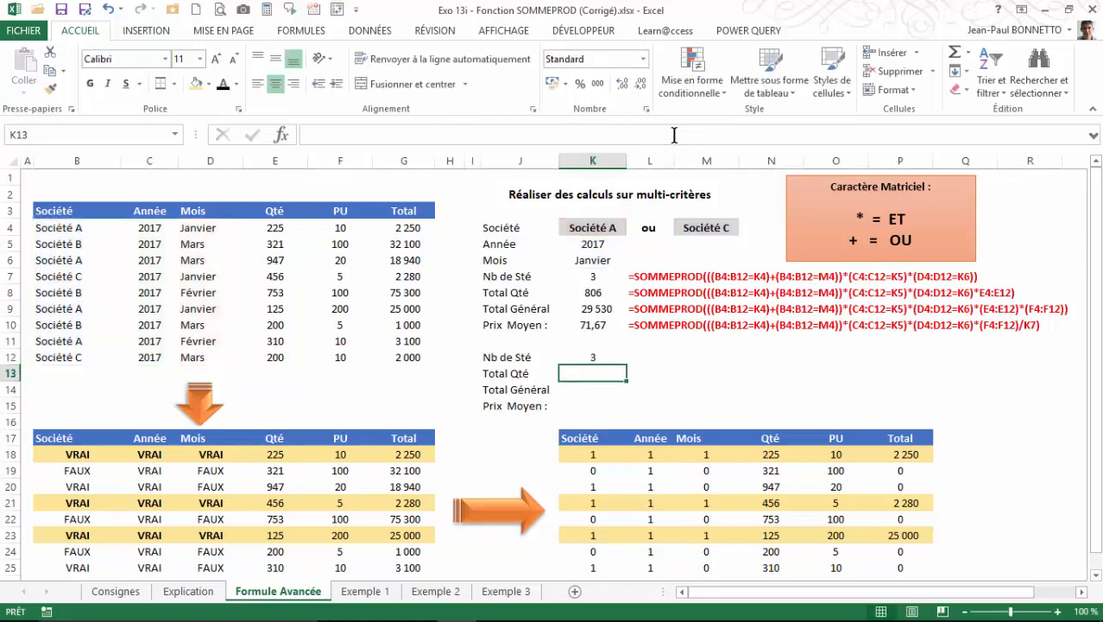
Check the K12 result by selecting the January 2017 records of Société A and Société C together: B4:D4, B7:D7 and B9:D9.
left_click(599, 358)
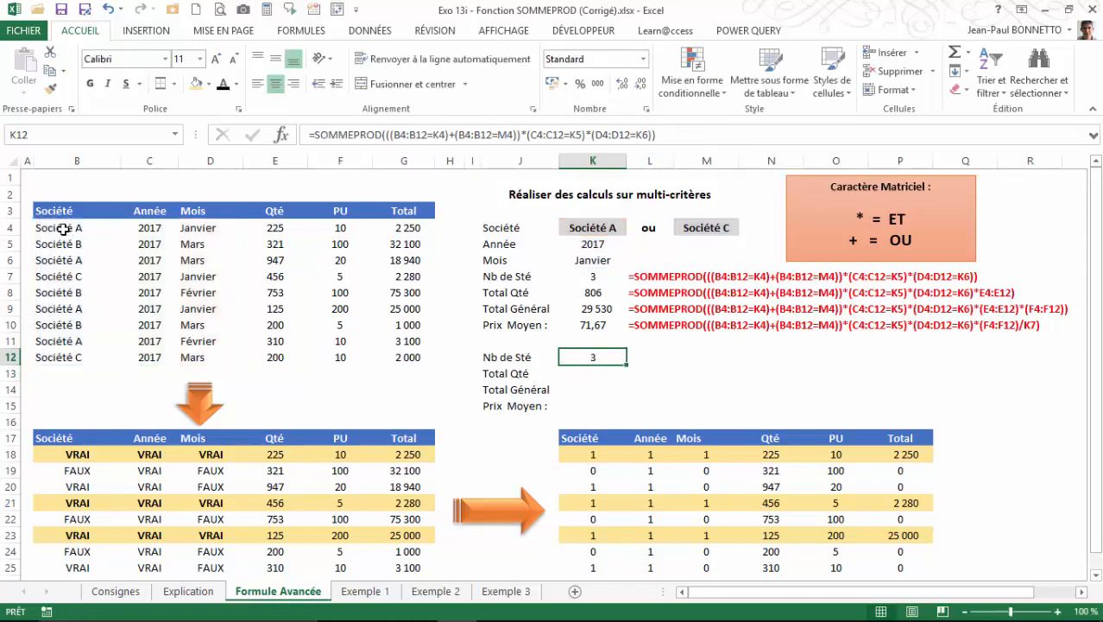
left_click_drag(63, 229, 207, 228)
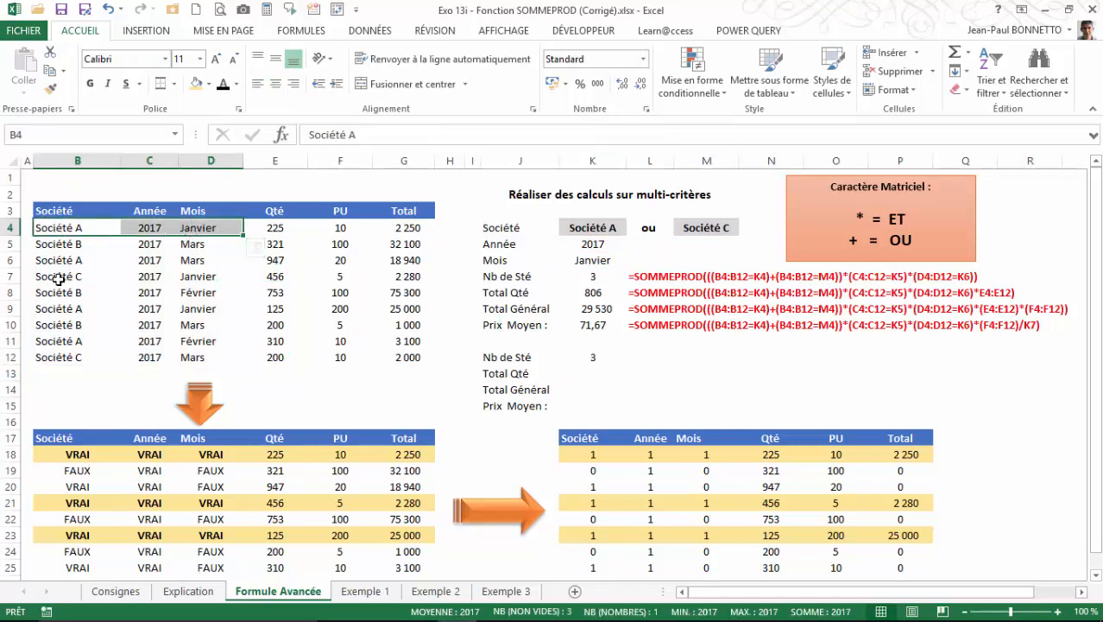
left_click_drag(58, 278, 195, 276, "ctrl")
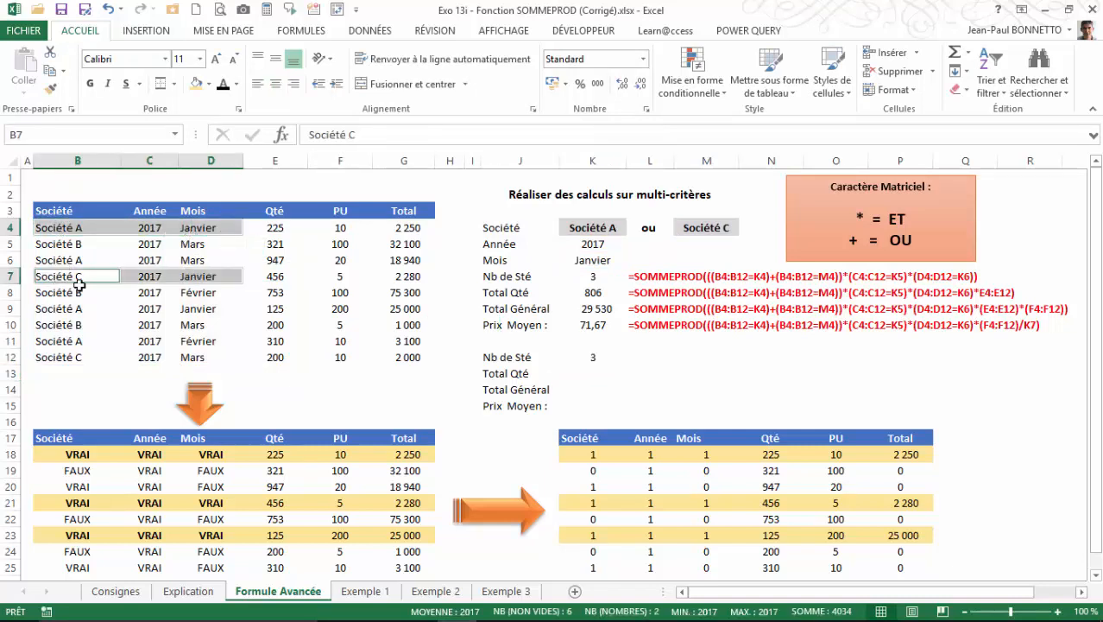
left_click(63, 342, "ctrl")
left_click_drag(62, 309, 207, 309)
left_click_drag(57, 276, 185, 276, "ctrl")
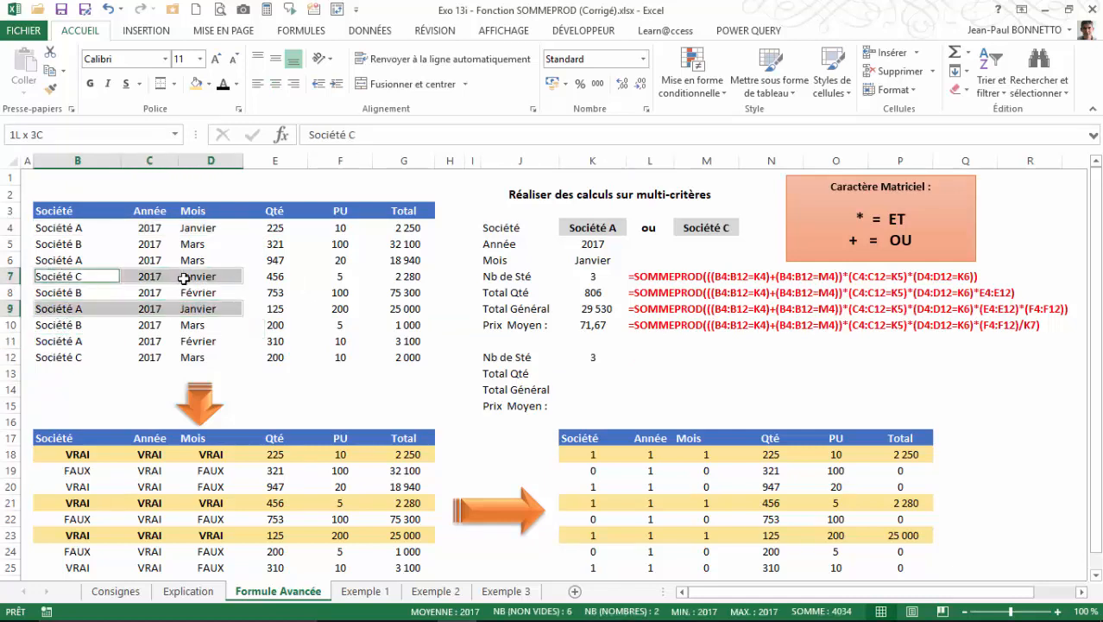
left_click_drag(65, 228, 187, 228, "ctrl")
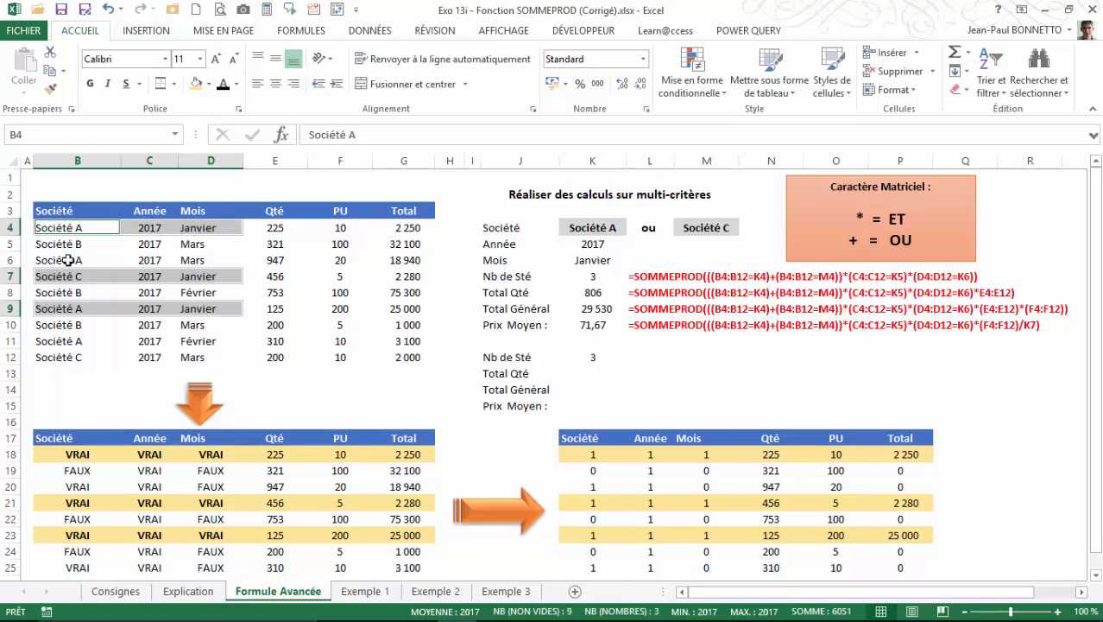
Review the Nb de Sté formula in K12 and its criteria: companies in K4 and M4, year in K5 and month in K6.
left_click(591, 374)
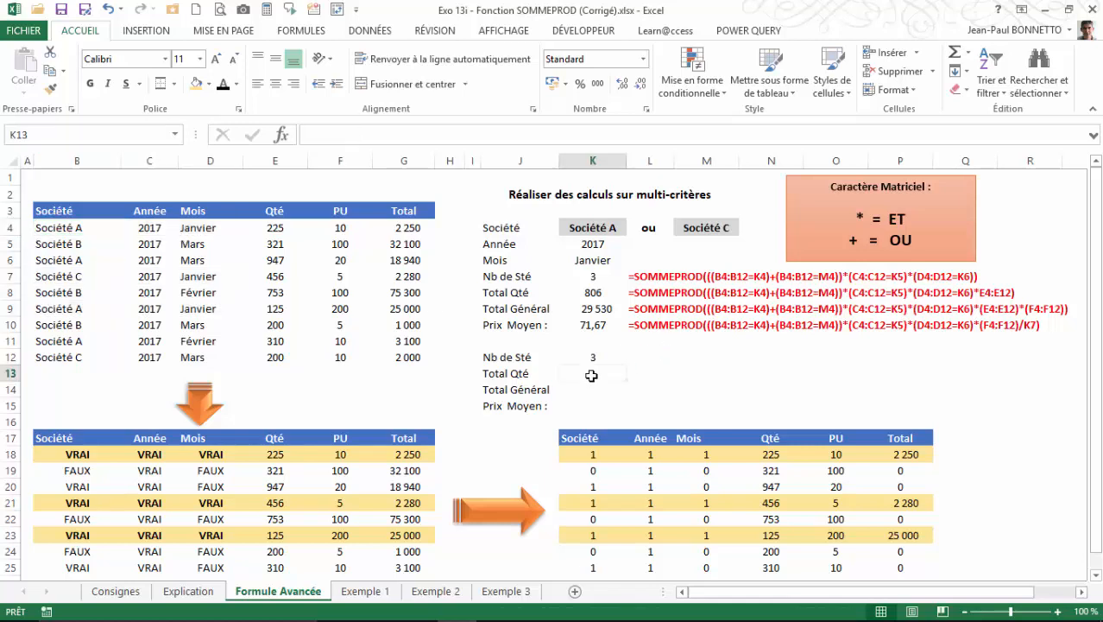
left_click(592, 358)
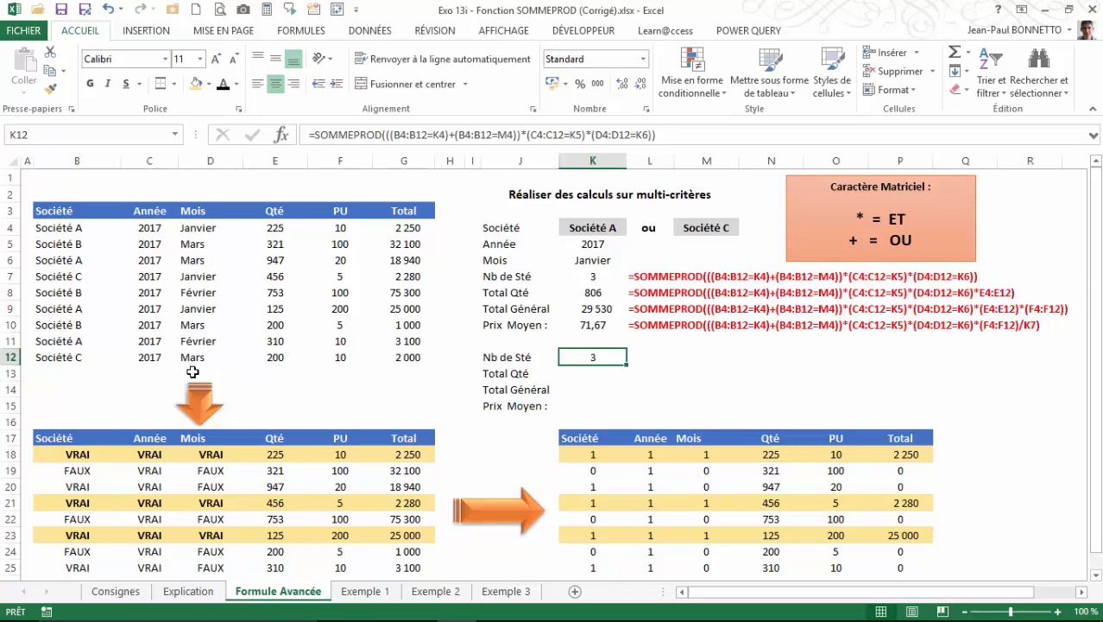
scroll(193, 372, "down", 1)
scroll(193, 372, "up", 1)
left_click(601, 226)
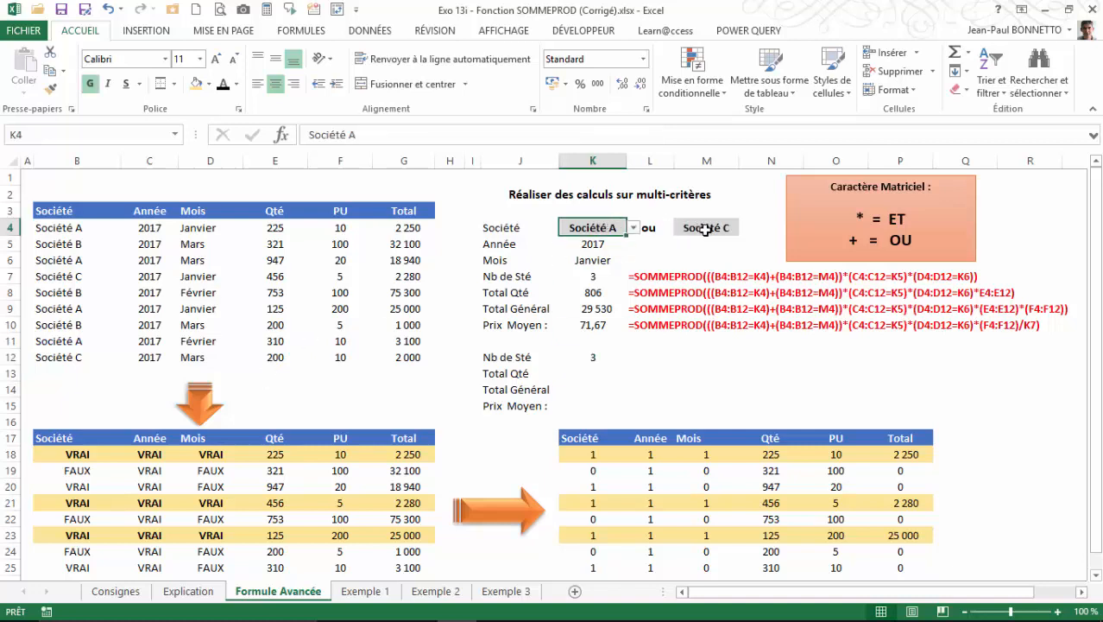
left_click(701, 228)
left_click(589, 245)
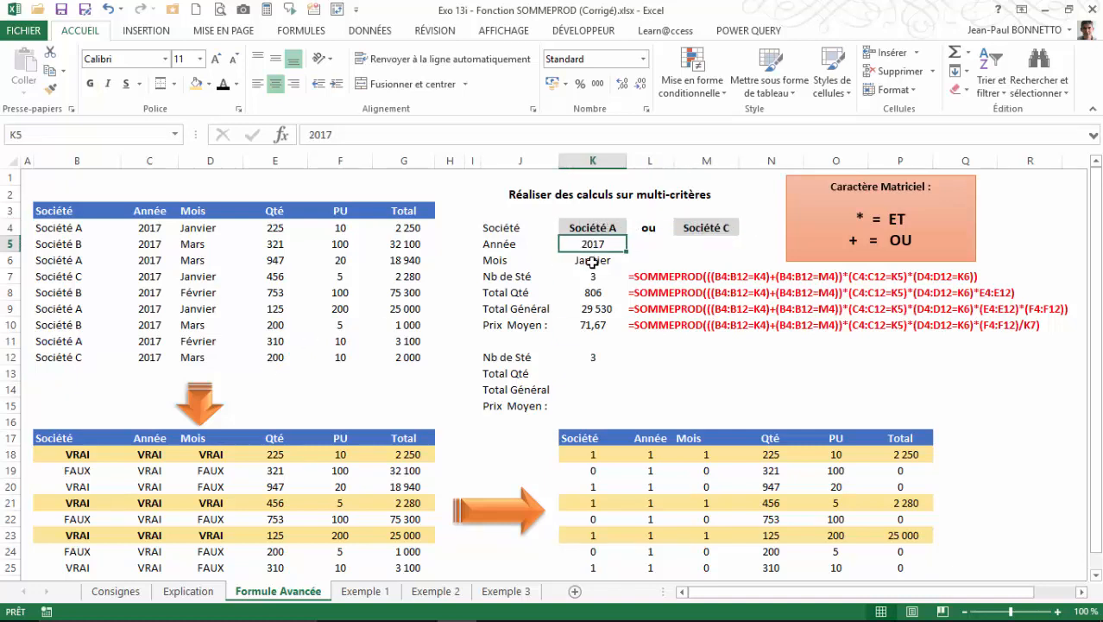
left_click(591, 262)
scroll(173, 393, "down", 1)
scroll(103, 384, "up", 1)
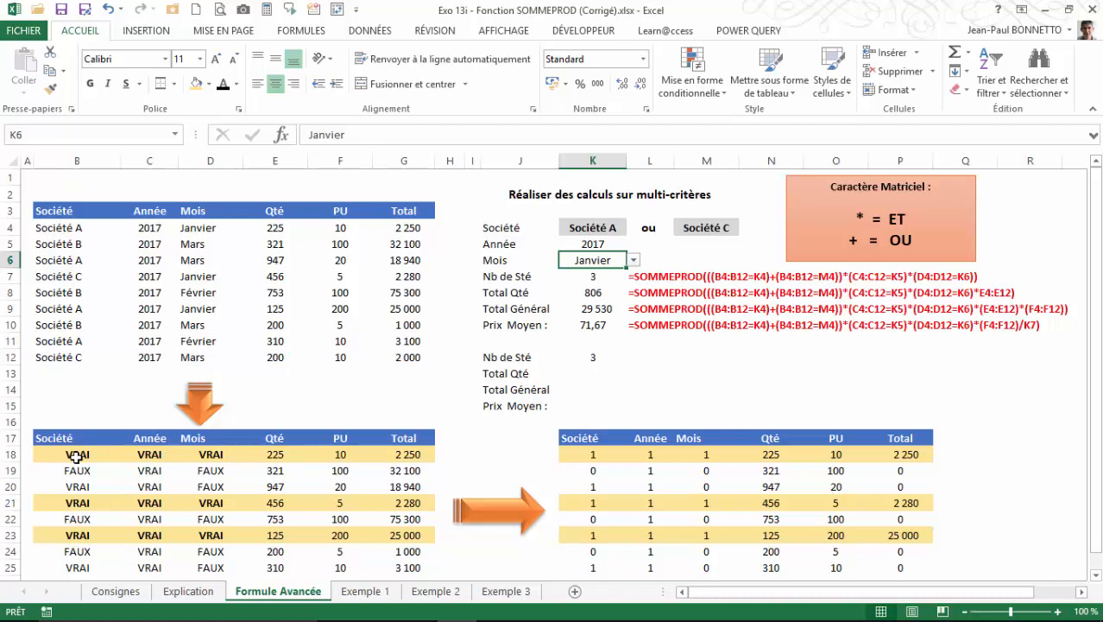
Compare the company, year and month tests in B18:D18 with the first source record in B4:D4.
left_click(76, 458)
left_click(69, 228)
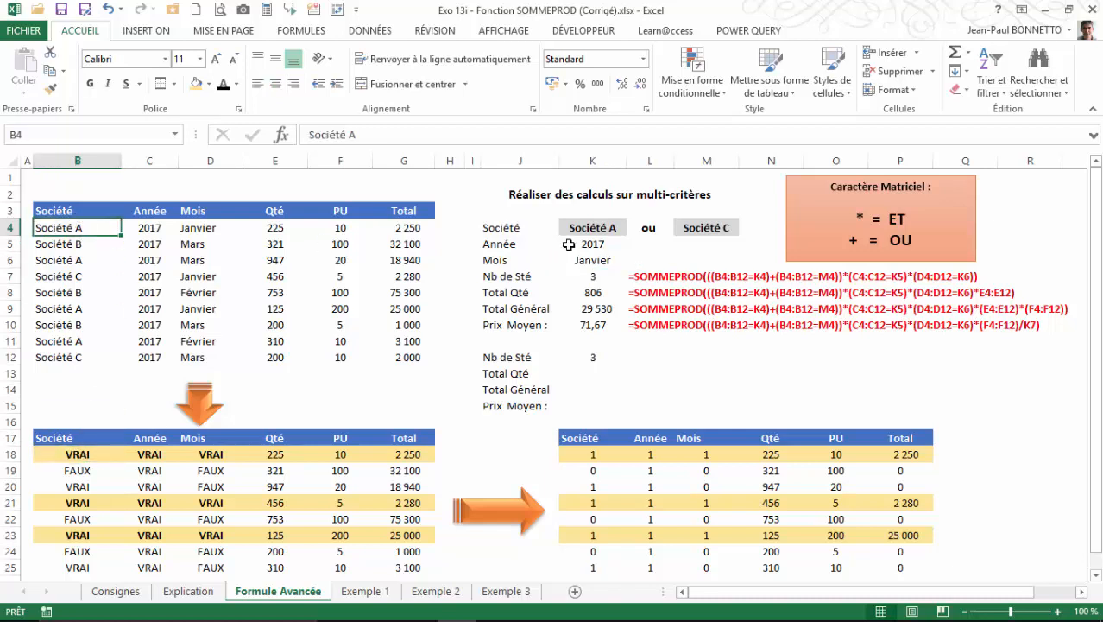
left_click(156, 454)
left_click(146, 229)
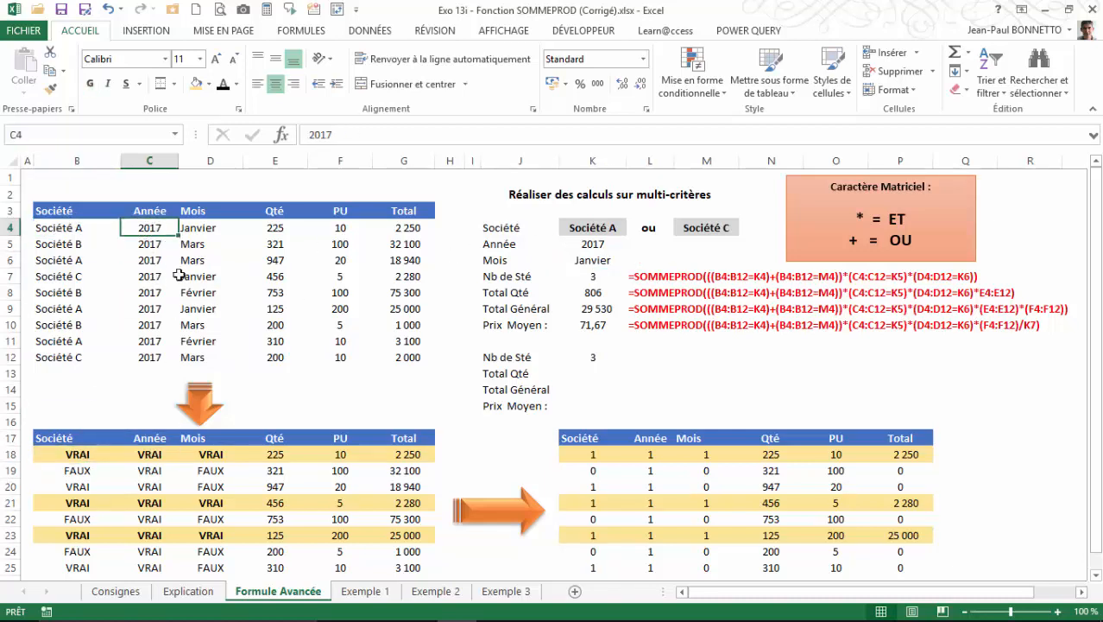
left_click(216, 454)
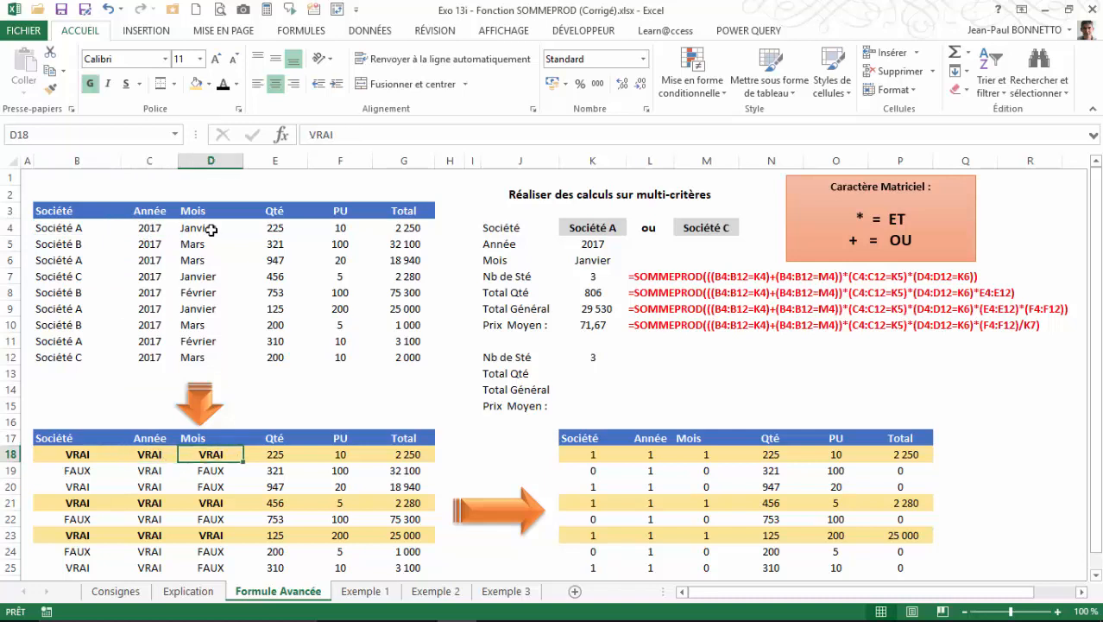
left_click(211, 230)
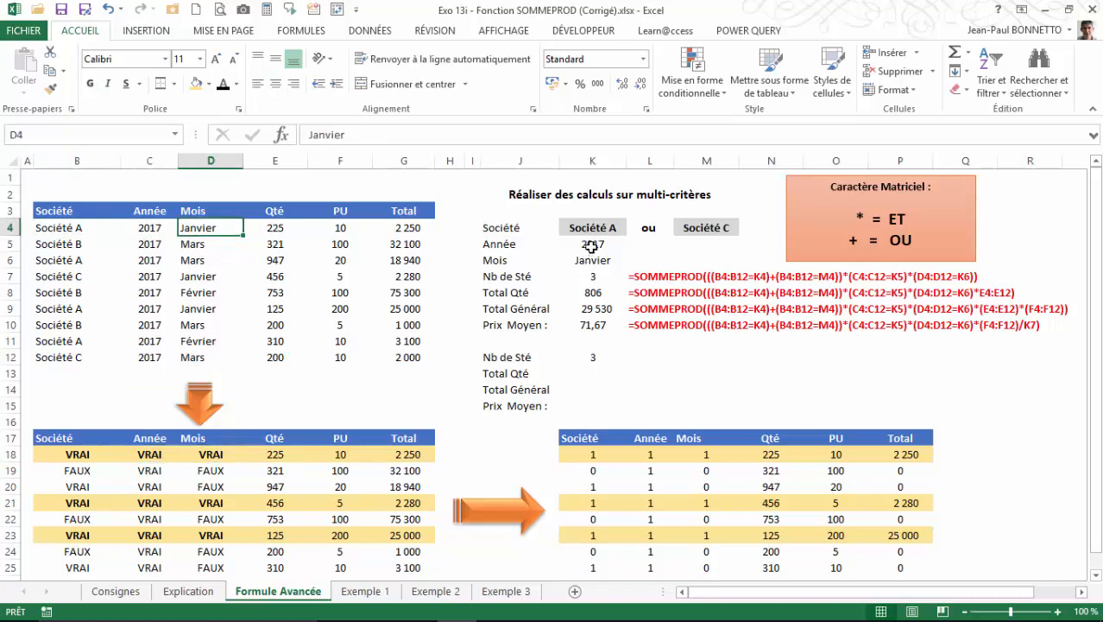
Make the year and month criteria in K5:K6 bold.
left_click_drag(588, 242, 591, 259)
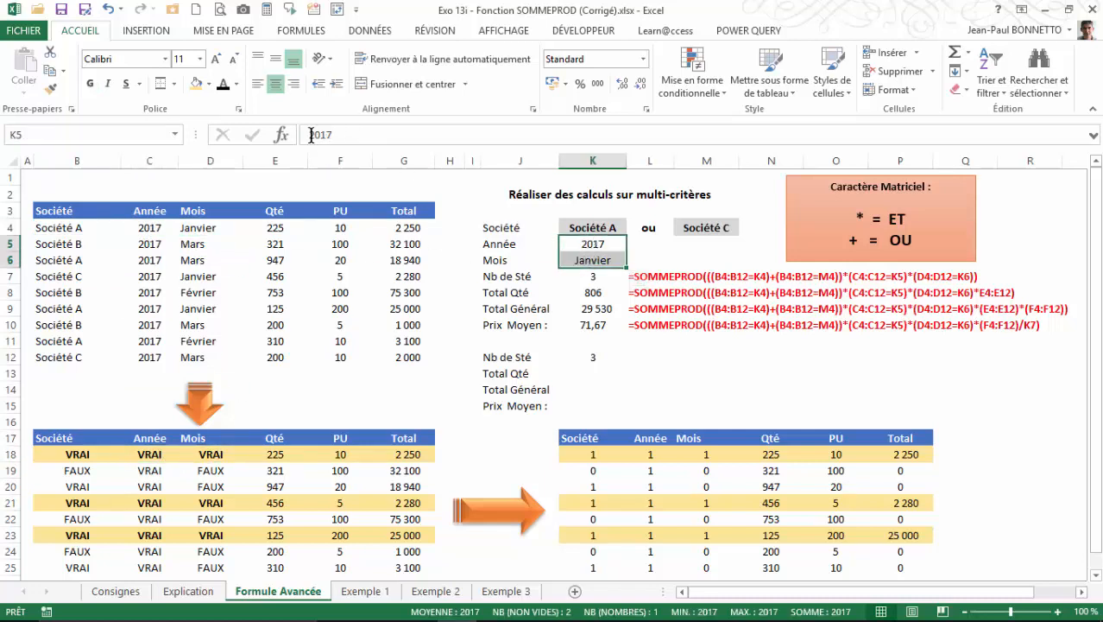
left_click(90, 84)
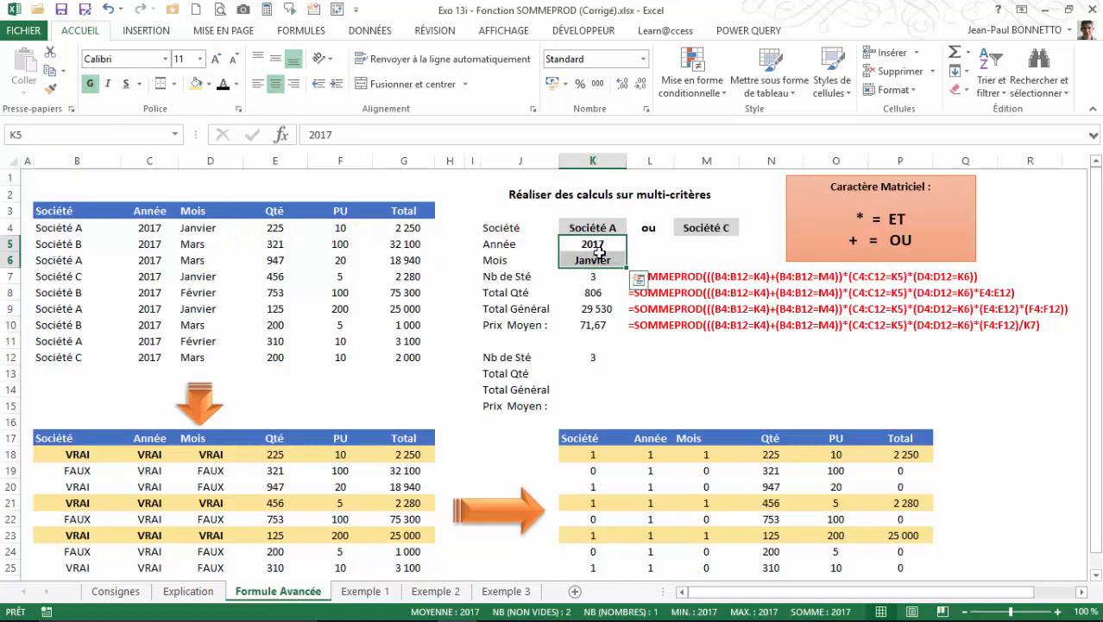
Examine the company, year and month tests in rows 19 and 20 against the source records in rows 5 and 6.
left_click(90, 469)
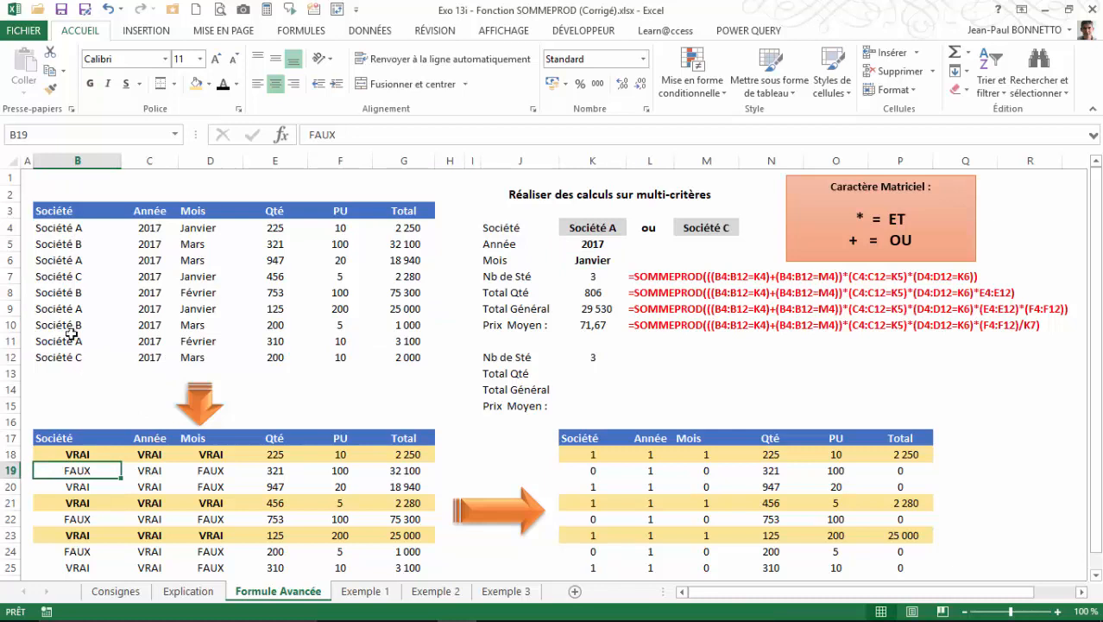
left_click(152, 478)
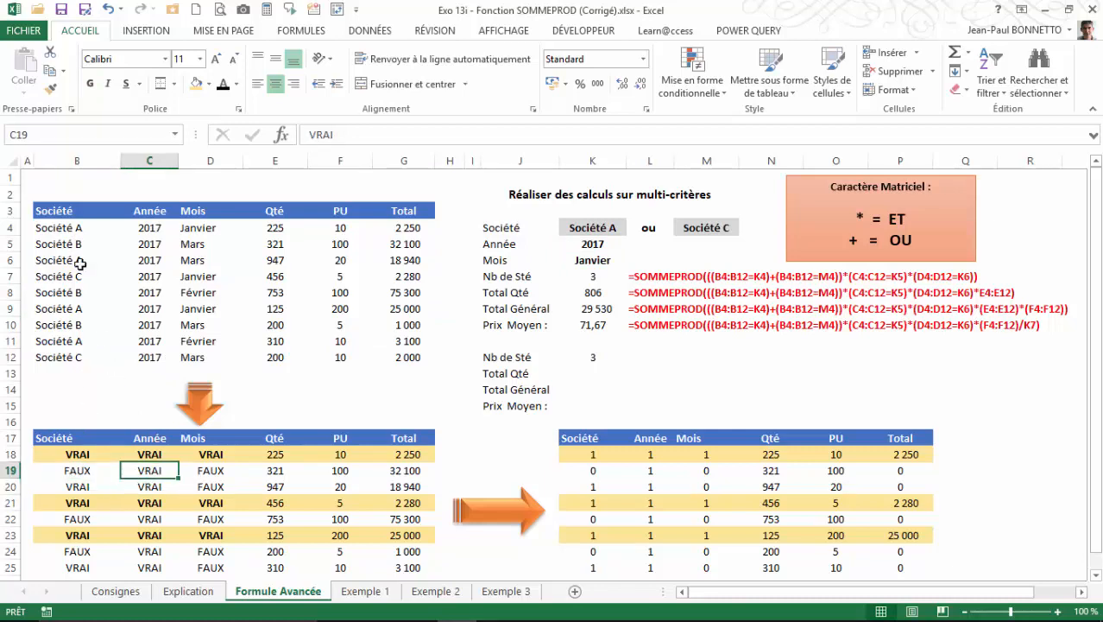
left_click(205, 475)
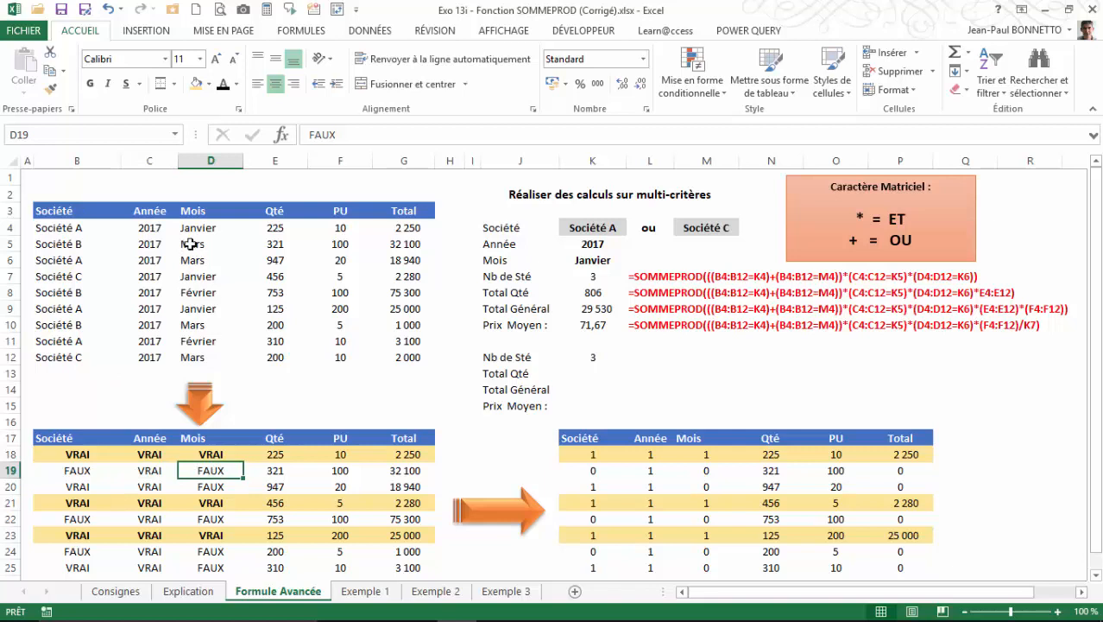
left_click(71, 262)
left_click(75, 489)
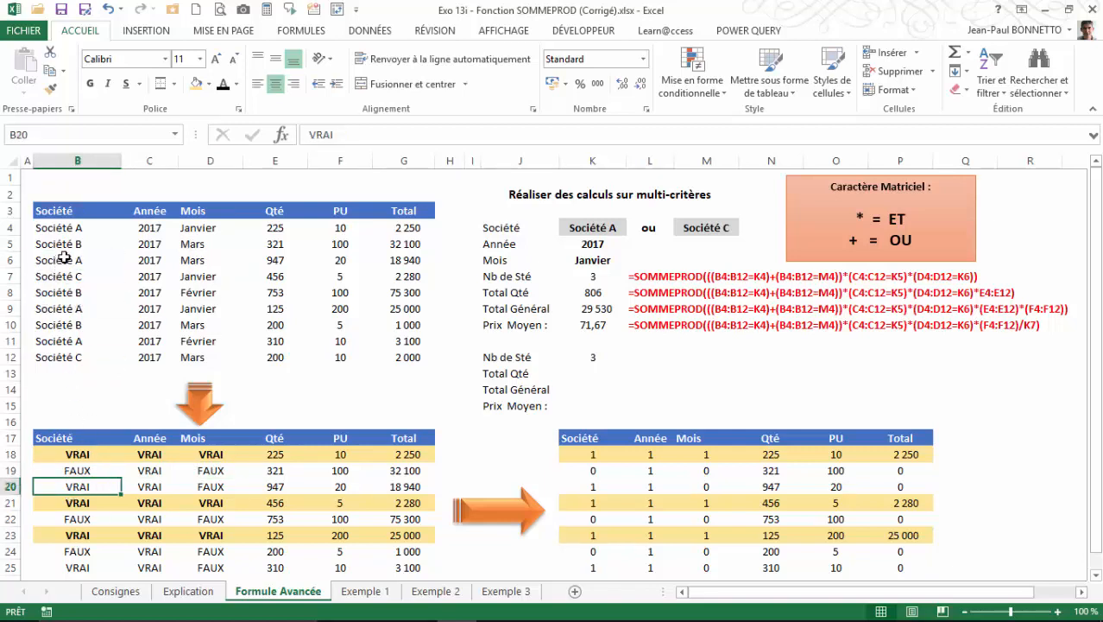
left_click(147, 483)
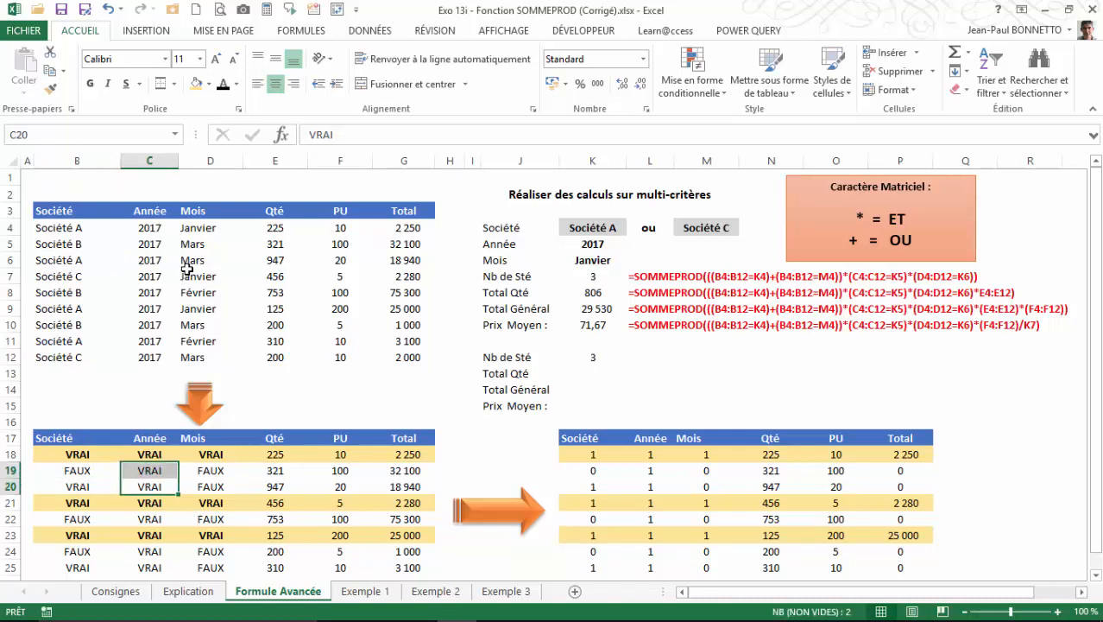
left_click(184, 264)
Compare the company, year and month tests in B21:D21 with the Société C January record in row 7.
left_click(82, 501)
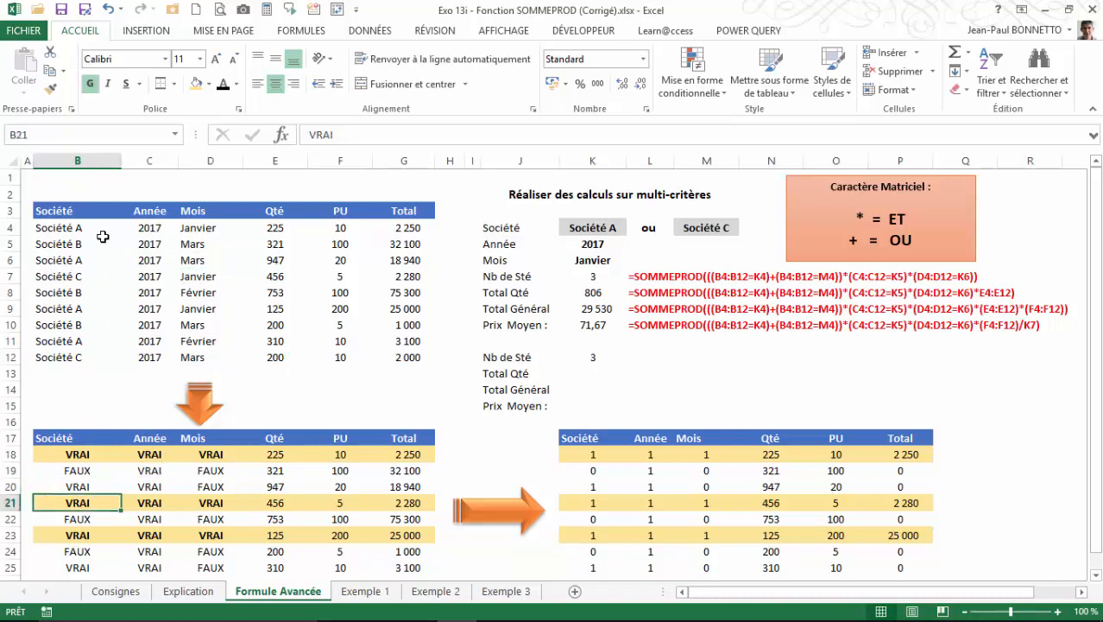
left_click(67, 277)
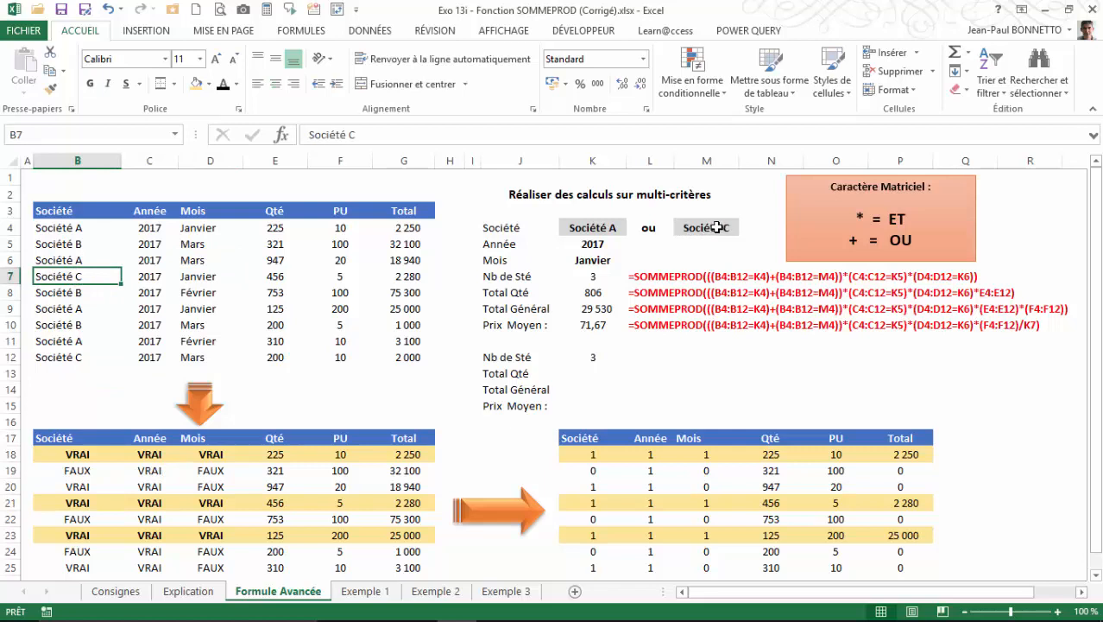
left_click(72, 499)
left_click(145, 504)
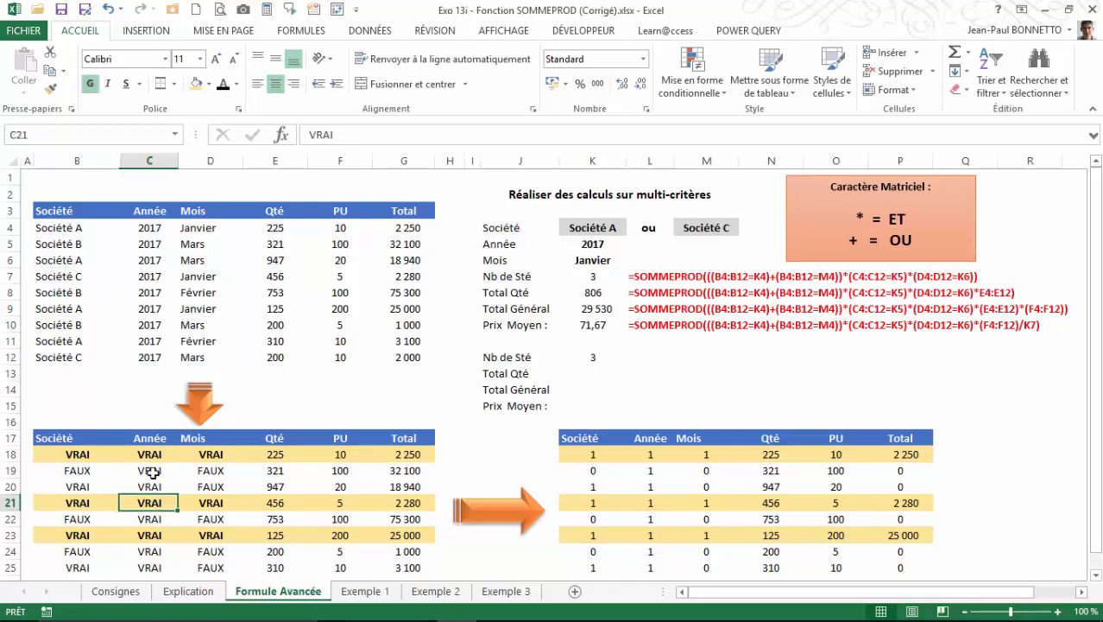
left_click(211, 501)
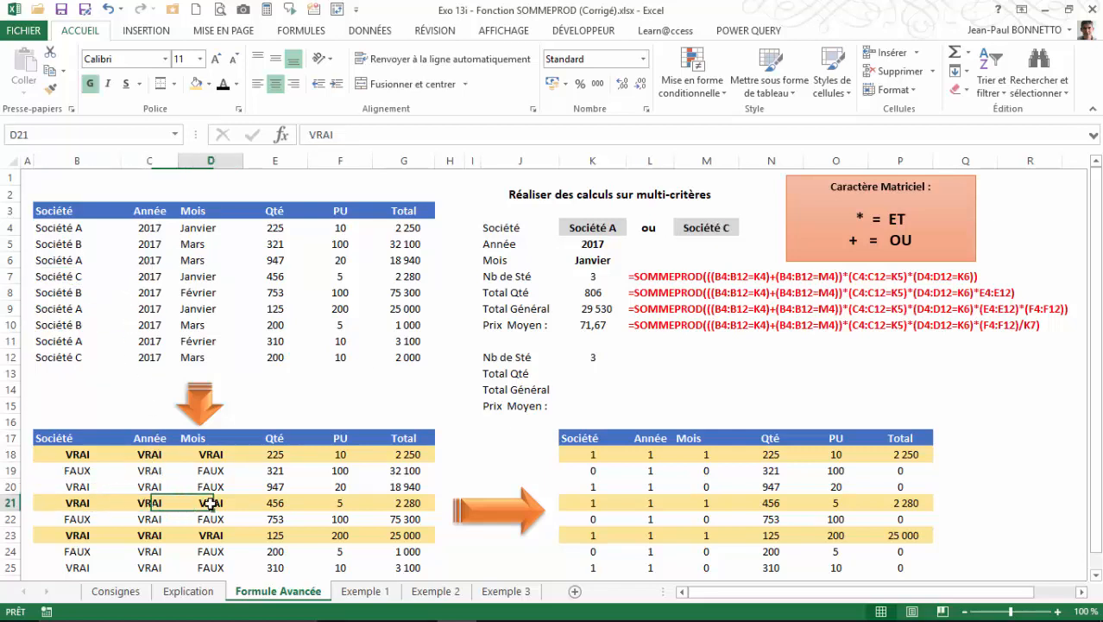
left_click(197, 282)
left_click(203, 502)
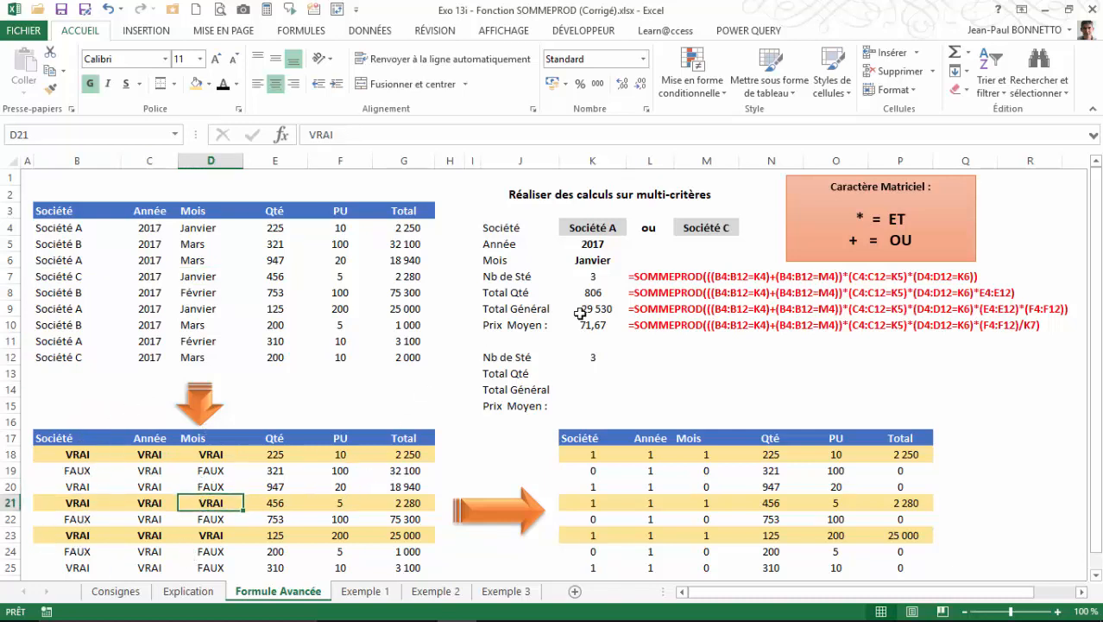
Open the Explication sheet to consult its notes on converting Vrai and Faux to 1 and 0.
left_click(188, 590)
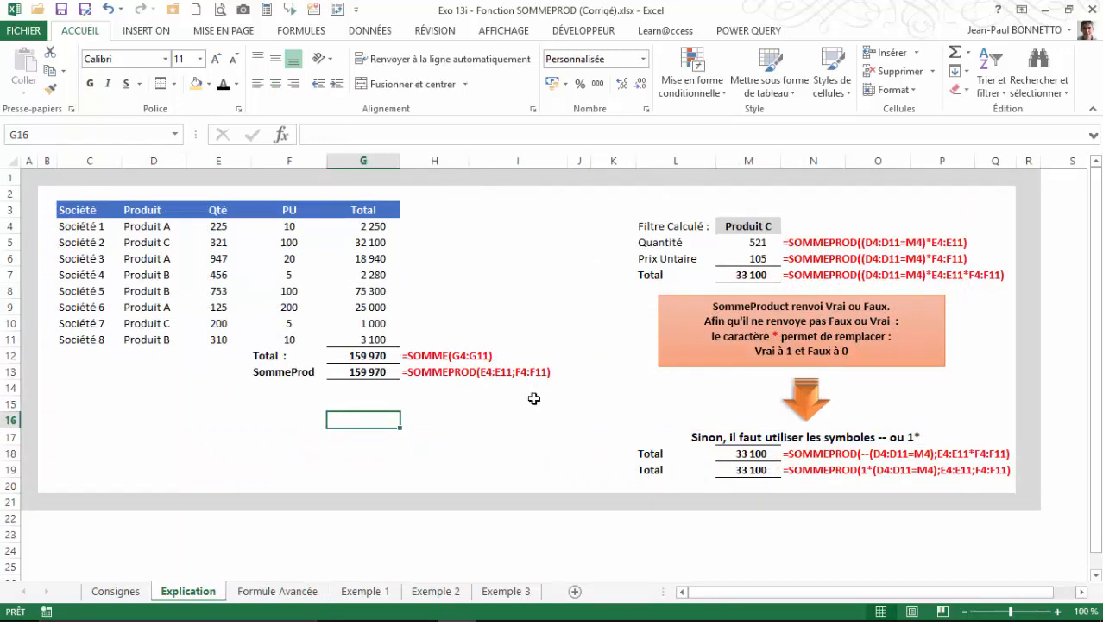
Return to the Formule Avancée sheet and compare the VRAI/FAUX tests in B18:C18 with their 1/0 equivalents in K18:L18.
left_click(311, 594)
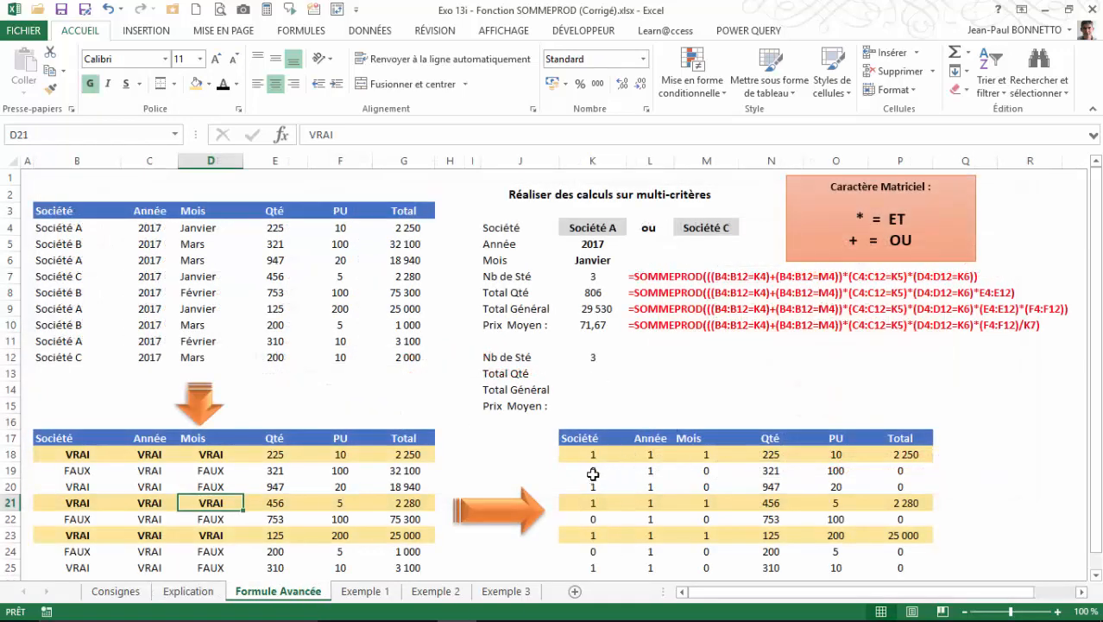
left_click(94, 455)
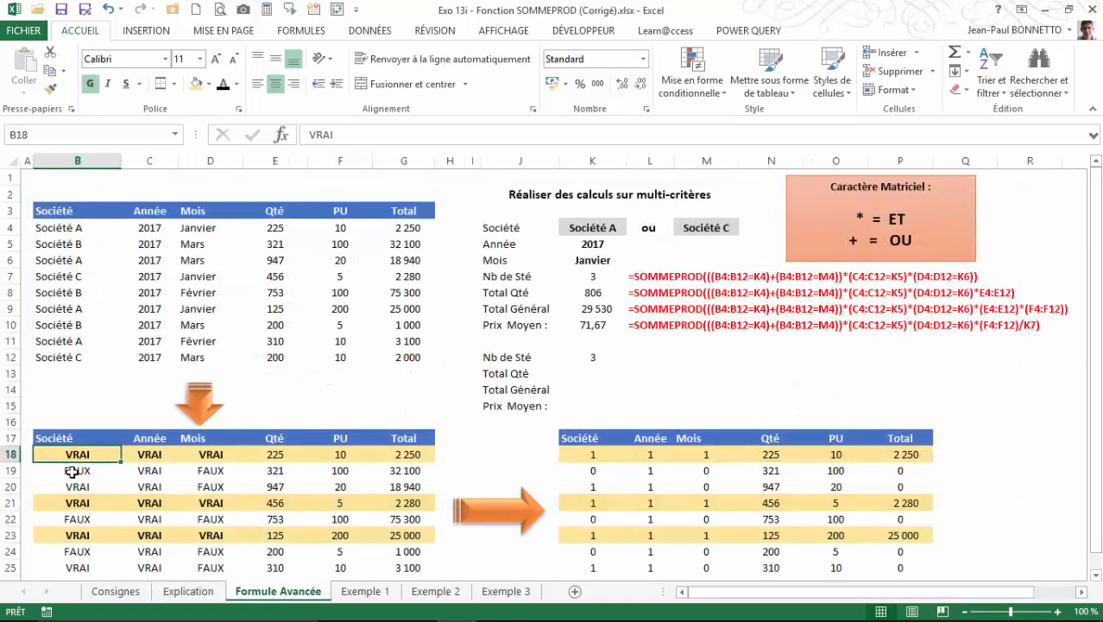
left_click(73, 472)
left_click(131, 456)
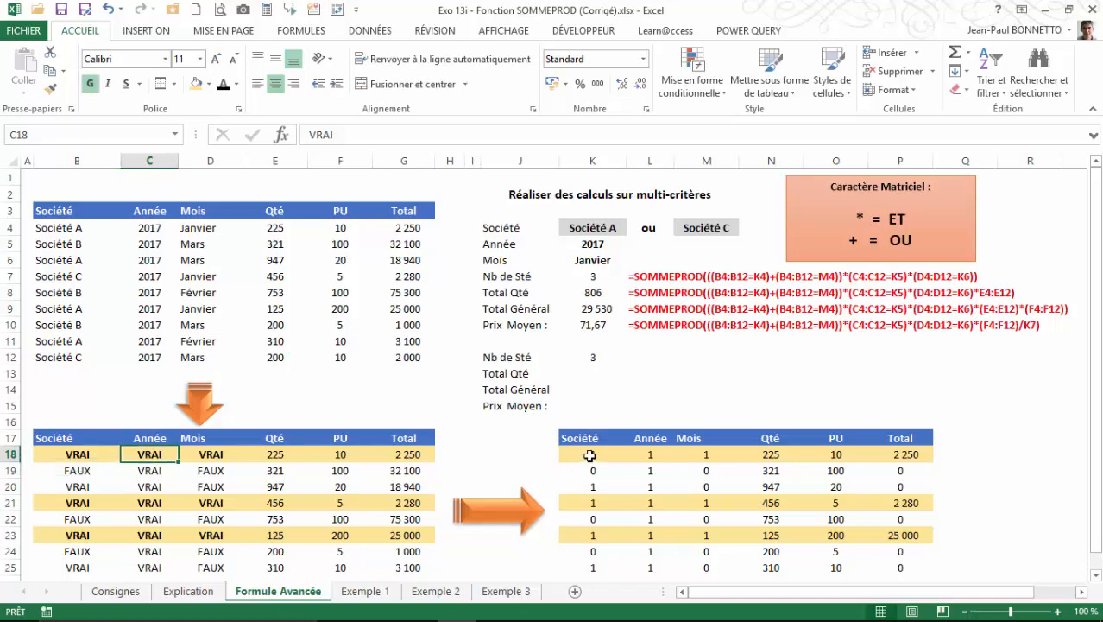
left_click(590, 455)
left_click(650, 455)
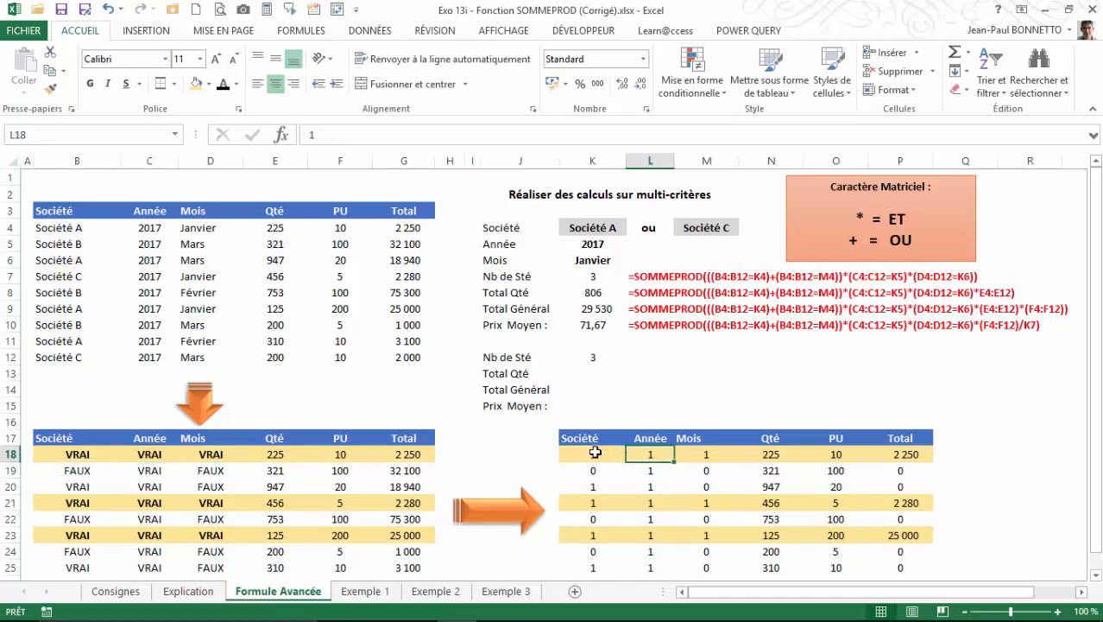
left_click(596, 452)
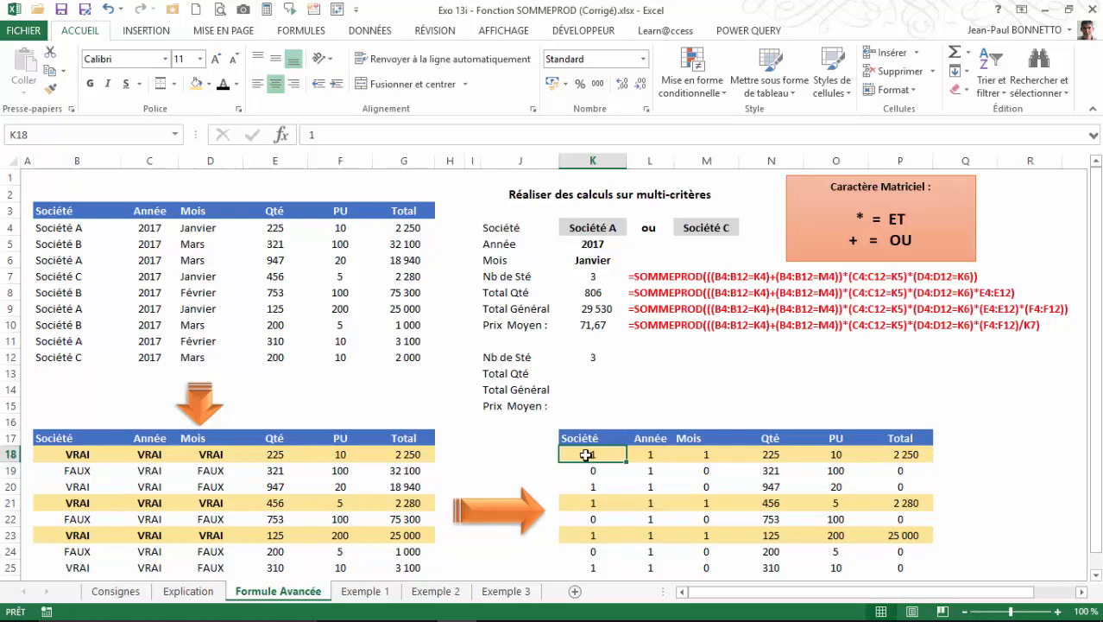
Match the three tests in B18:D18 to K18:M18 and examine the resulting total formula in P18.
left_click(101, 454)
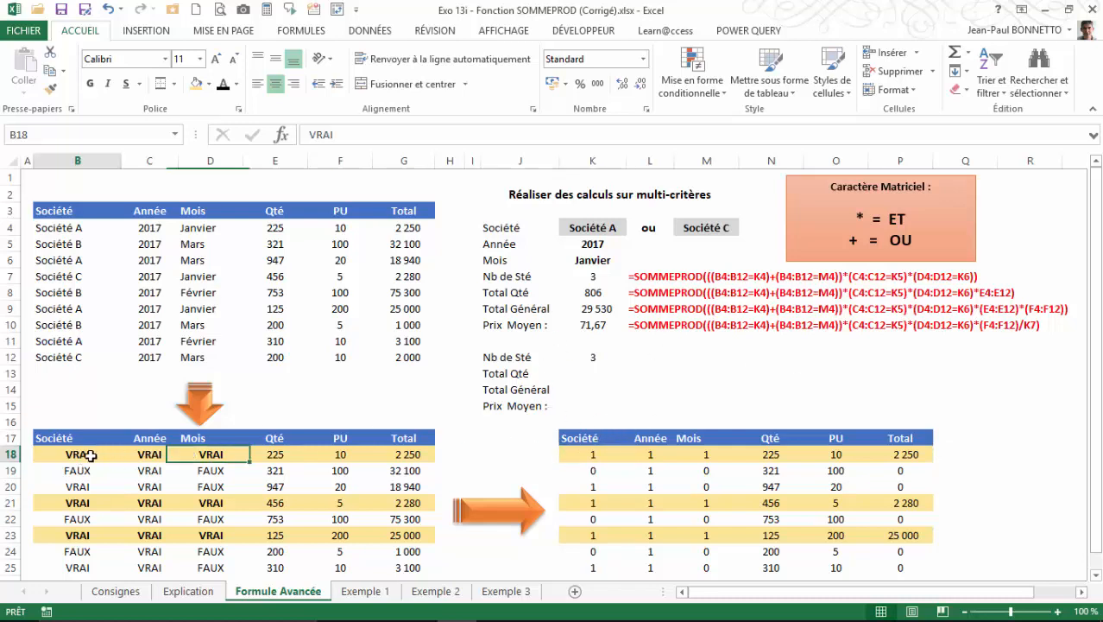
left_click(147, 454)
left_click(231, 455)
left_click(574, 455)
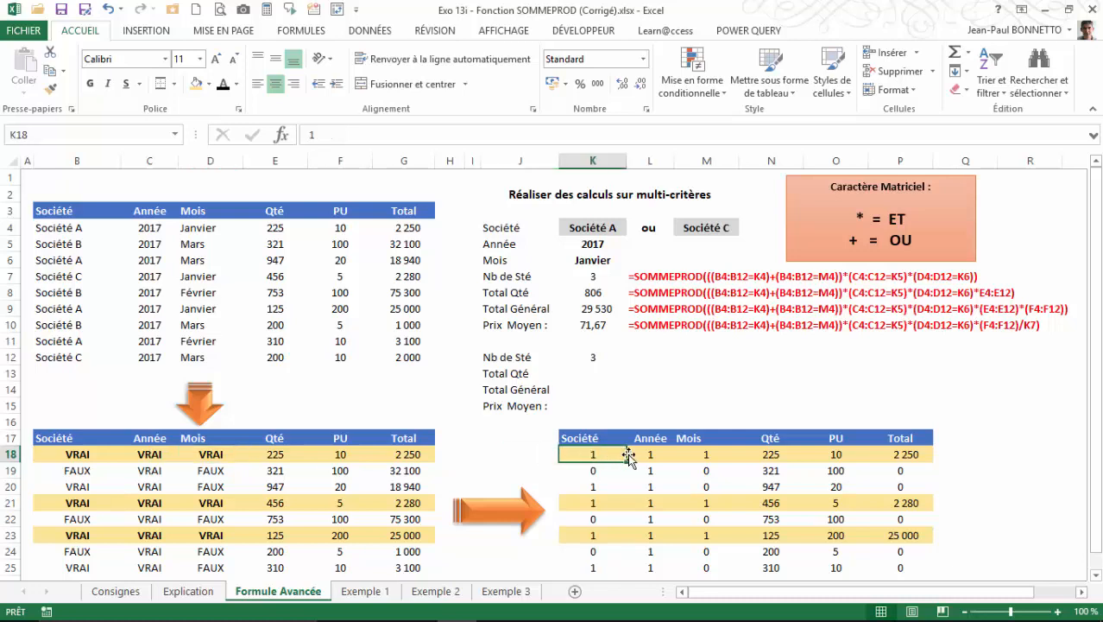
left_click(649, 454)
left_click(689, 454)
left_click_drag(594, 453, 706, 454)
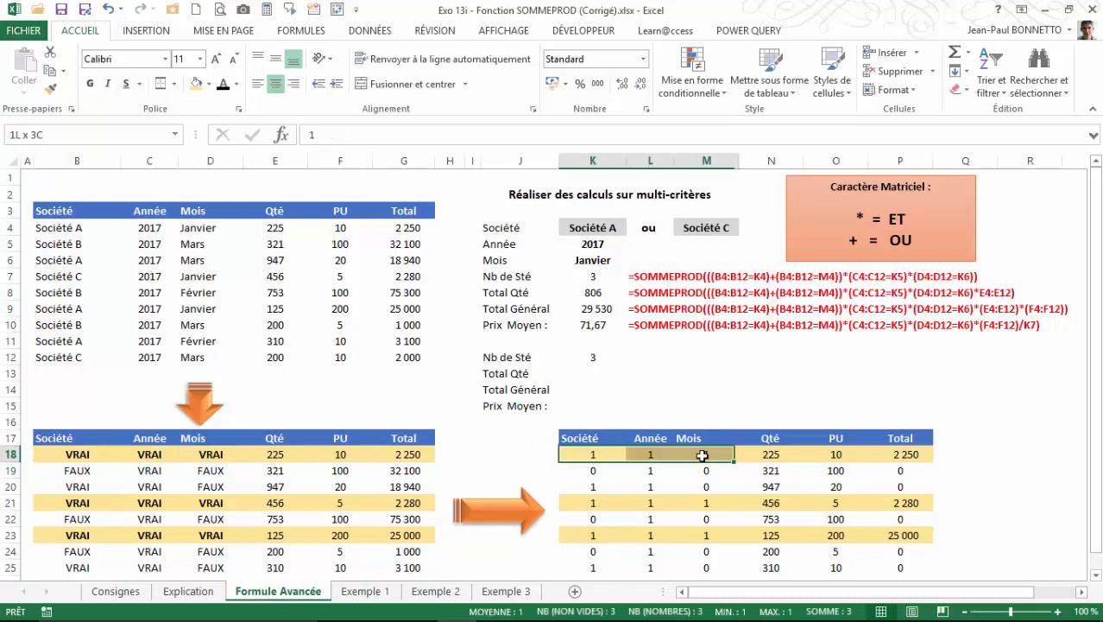
left_click(906, 455)
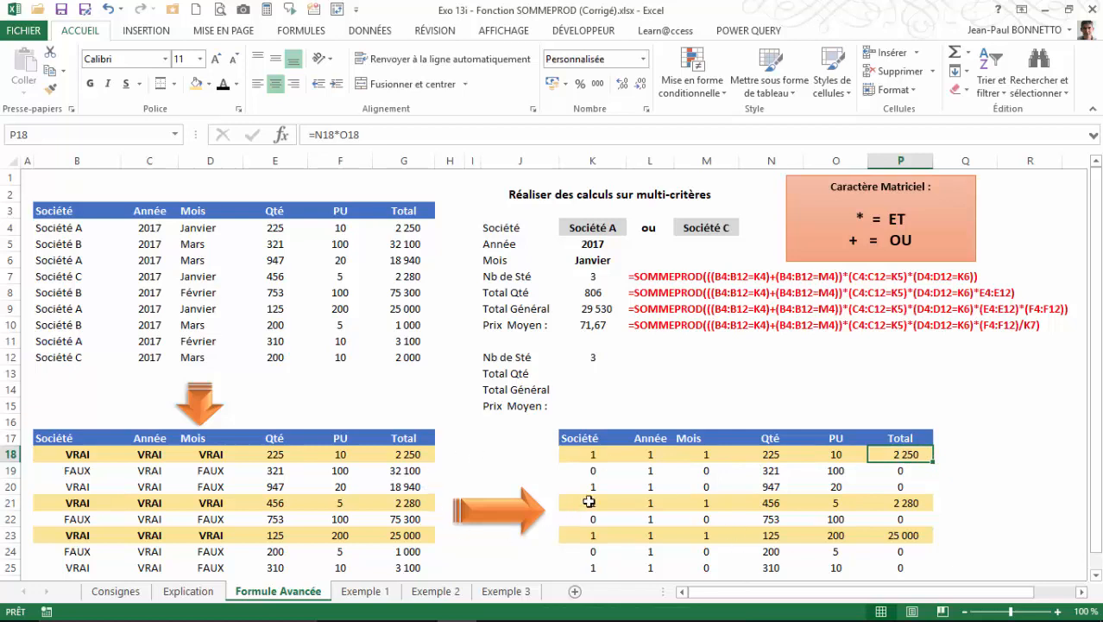
Contrast the company and year flags in row 19 with the K:M flags of highlighted rows 18, 21 and 23.
left_click(592, 471)
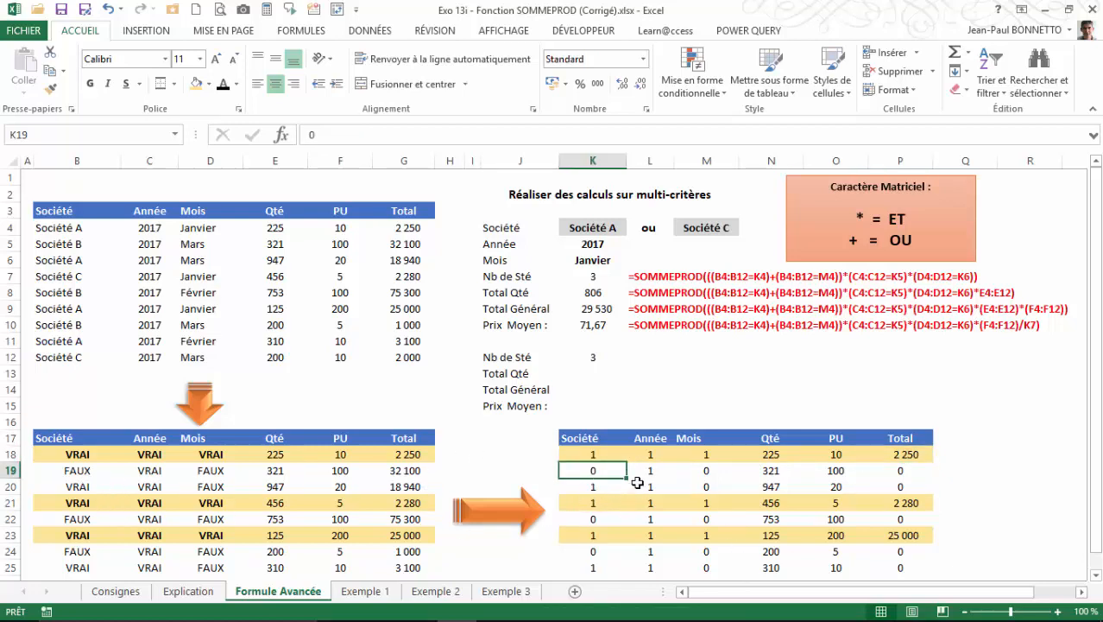
left_click(644, 475)
left_click_drag(592, 503, 706, 502)
left_click_drag(620, 531, 706, 535)
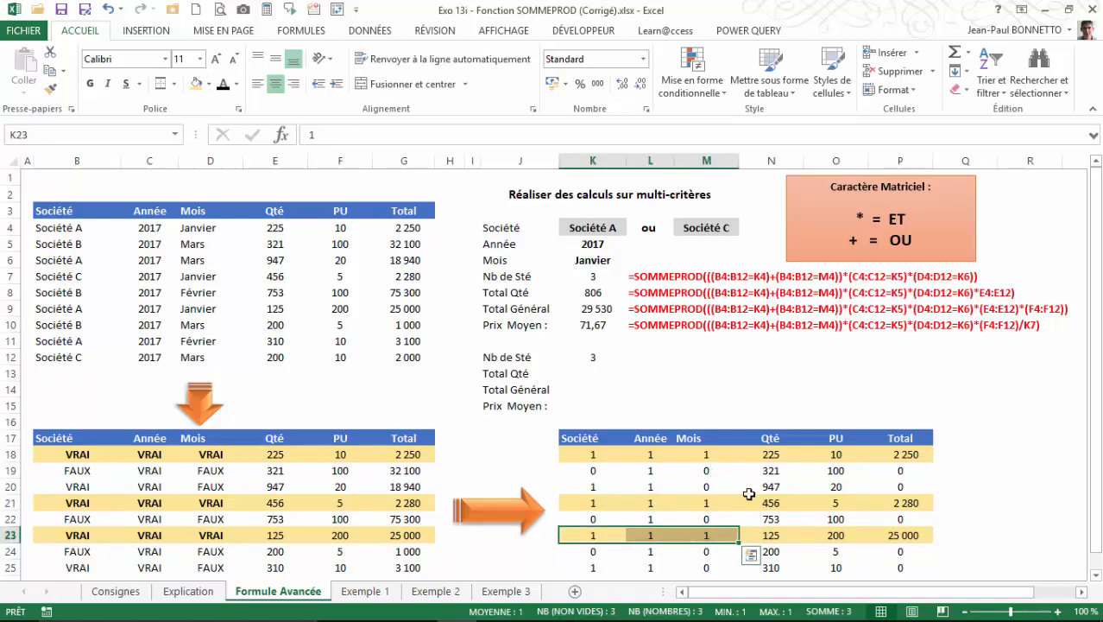
left_click_drag(590, 456, 706, 455)
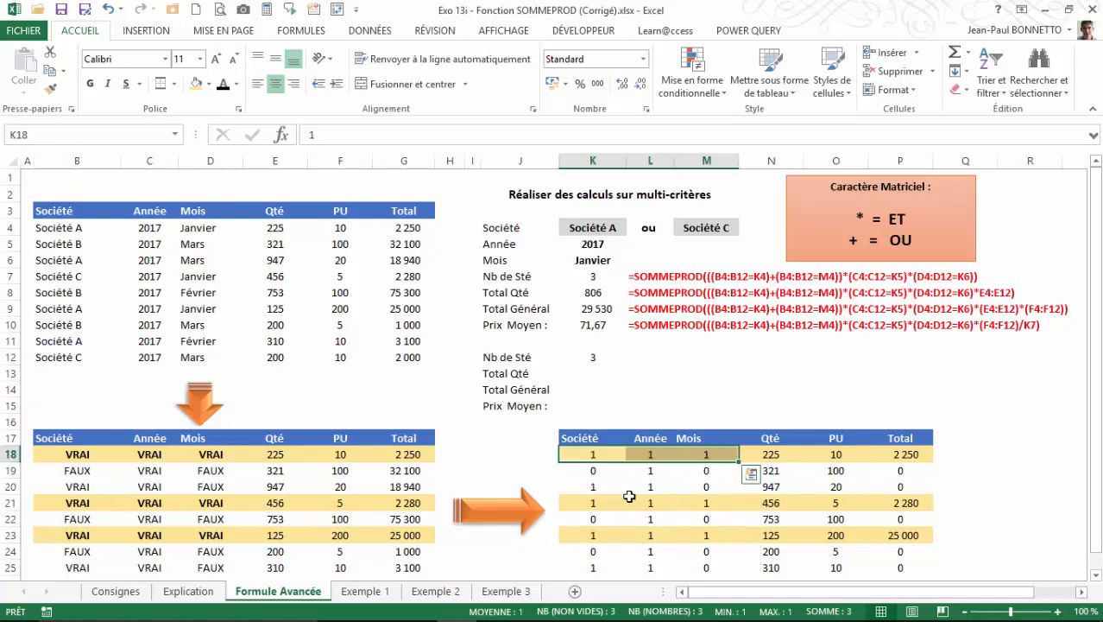
left_click_drag(592, 502, 707, 502)
left_click_drag(603, 536, 706, 536)
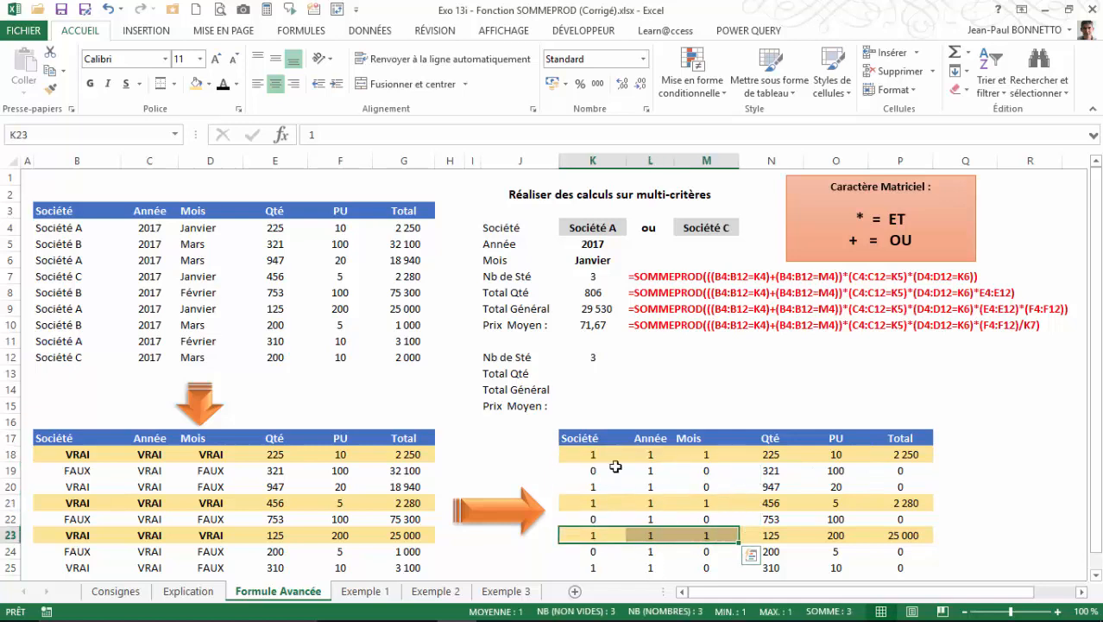
Review the K:M flags of highlighted rows 18, 21 and 23 against the Nb de Sté count in K12.
left_click(587, 450)
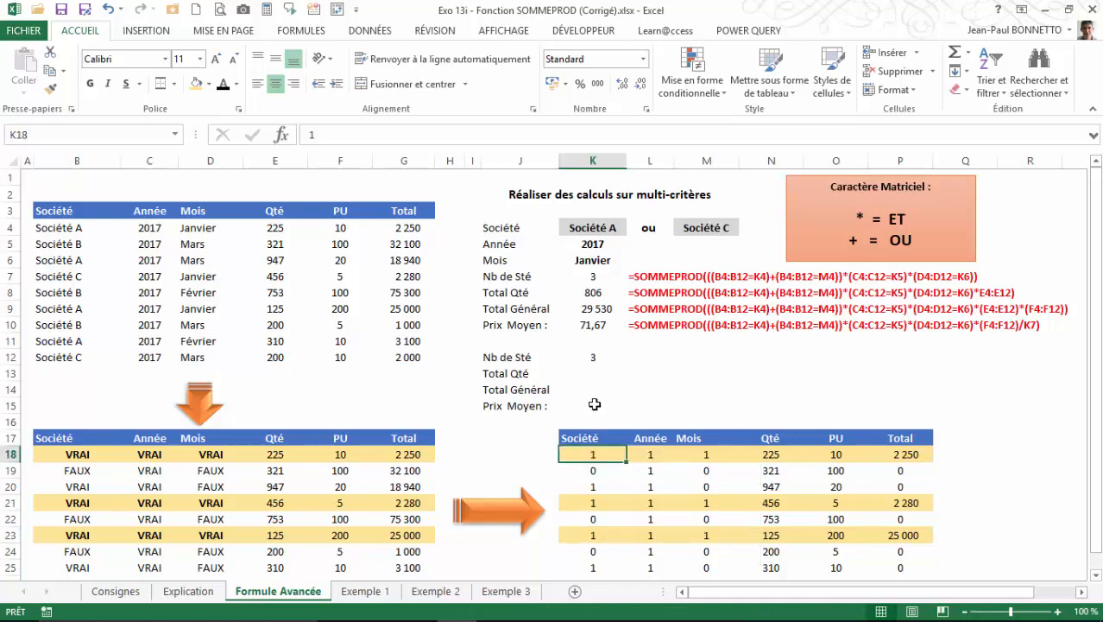
left_click_drag(583, 455, 706, 455)
left_click_drag(593, 503, 700, 499)
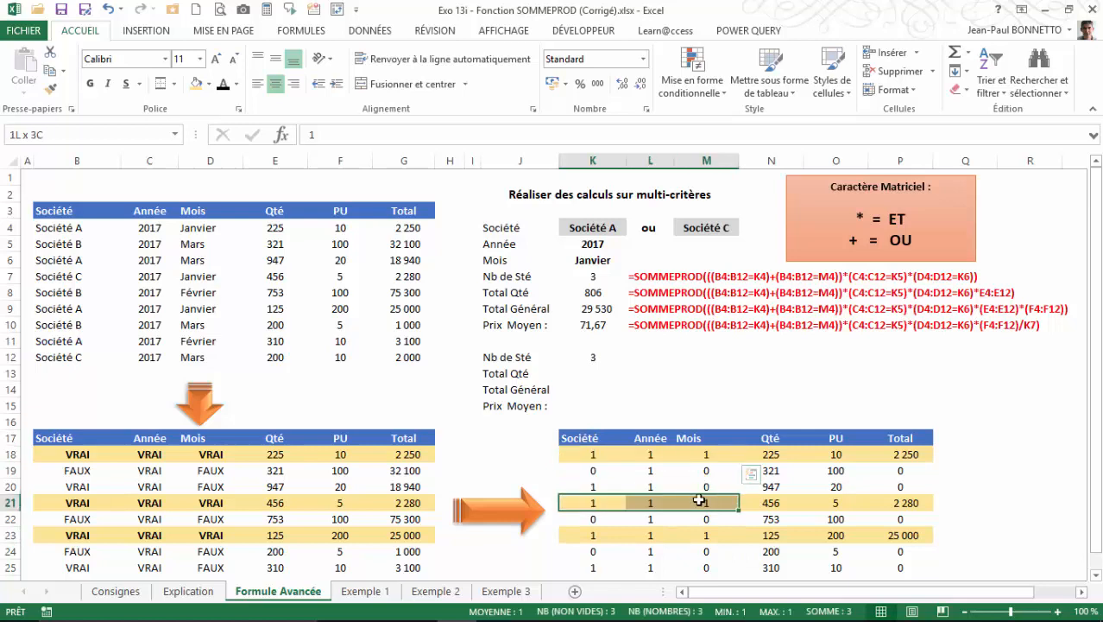
left_click(605, 536)
left_click_drag(637, 535, 706, 536)
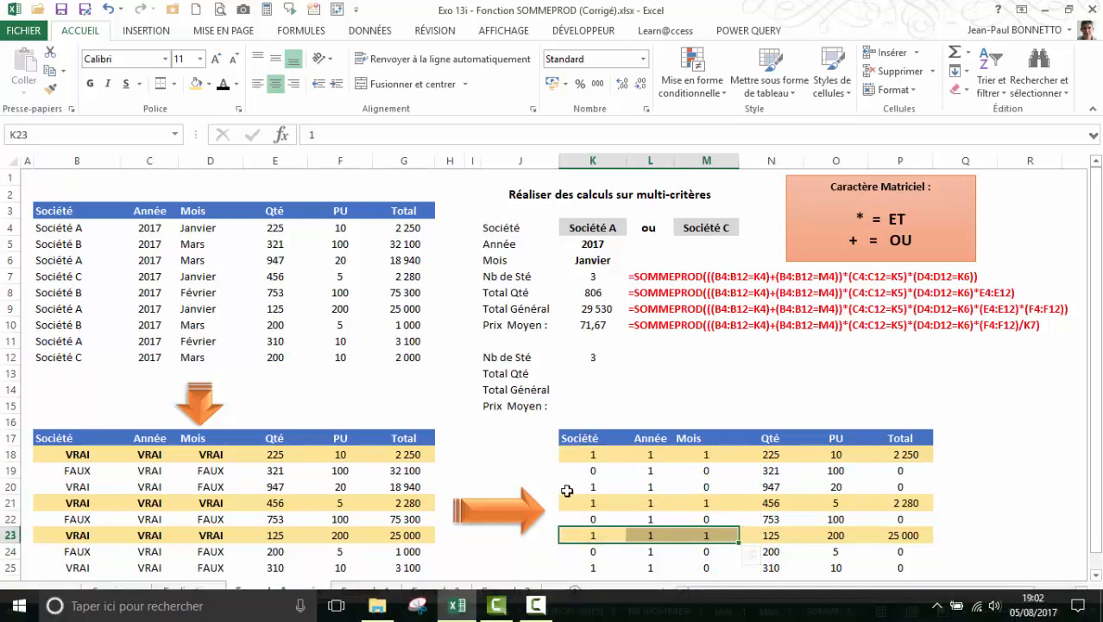
scroll(587, 481, "down", 1)
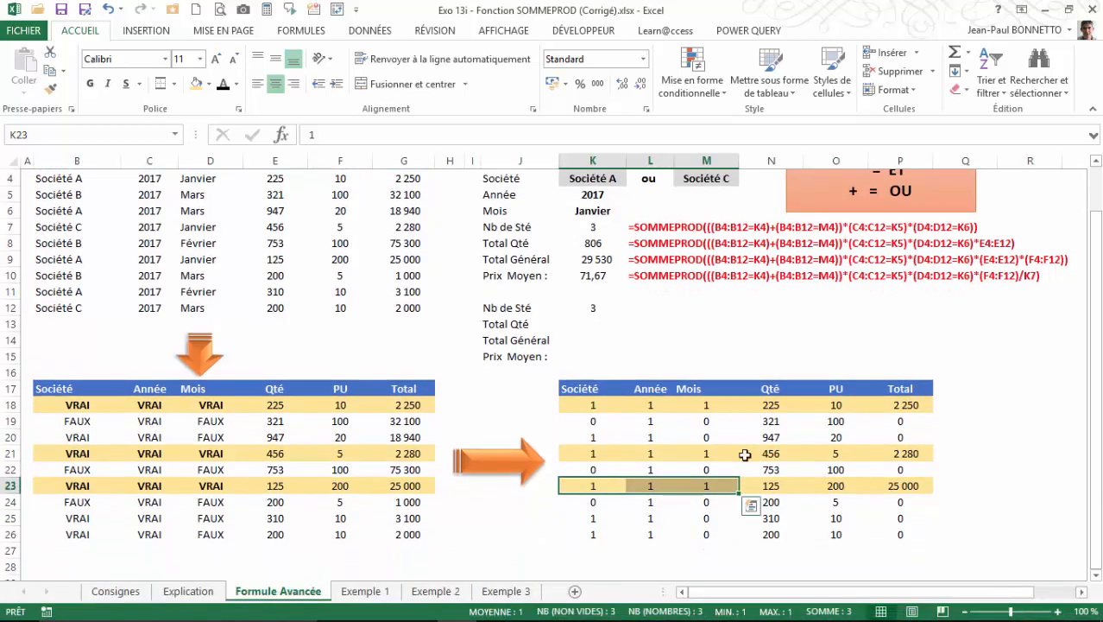
scroll(641, 451, "up", 1)
left_click(588, 355)
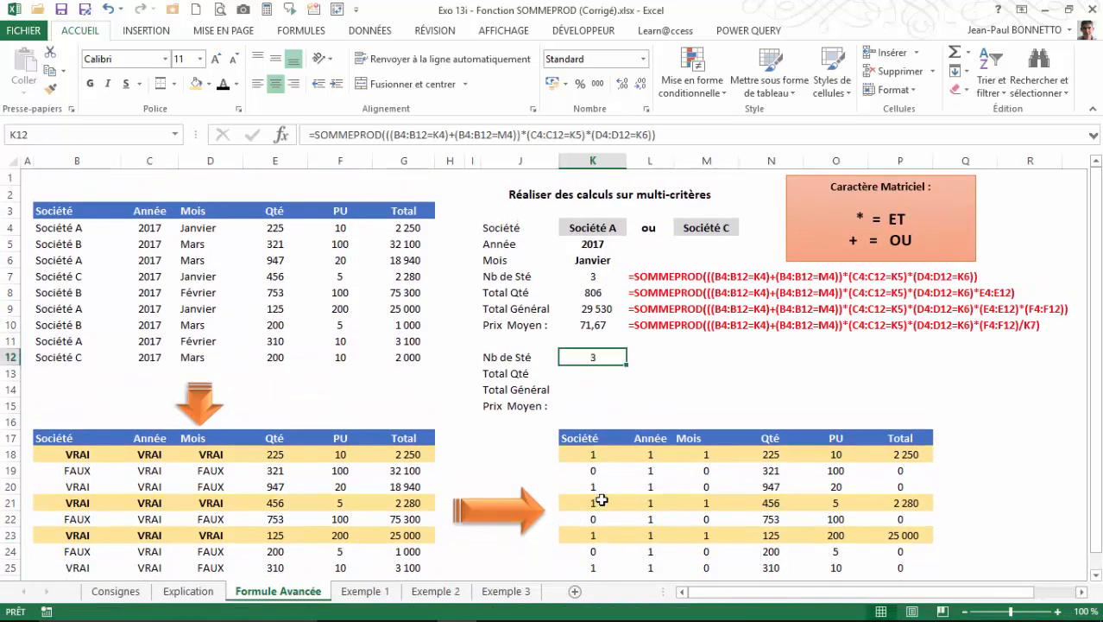
Copy the full SOMMEPROD formula text from K12 and paste it unchanged into the Total Qté cell K13.
left_click(591, 370)
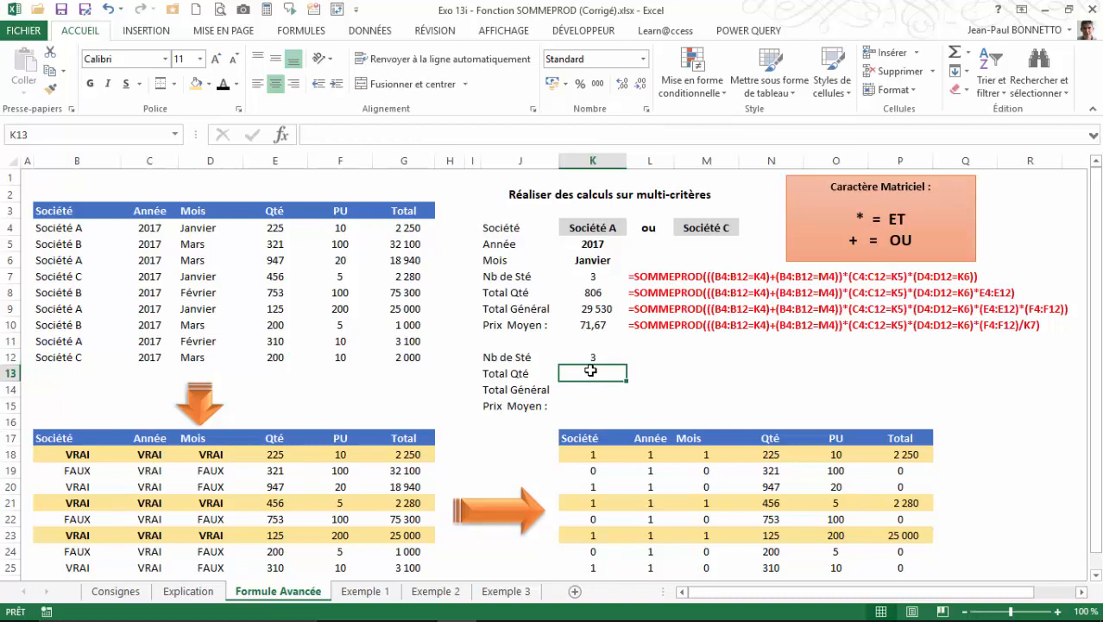
left_click(591, 358)
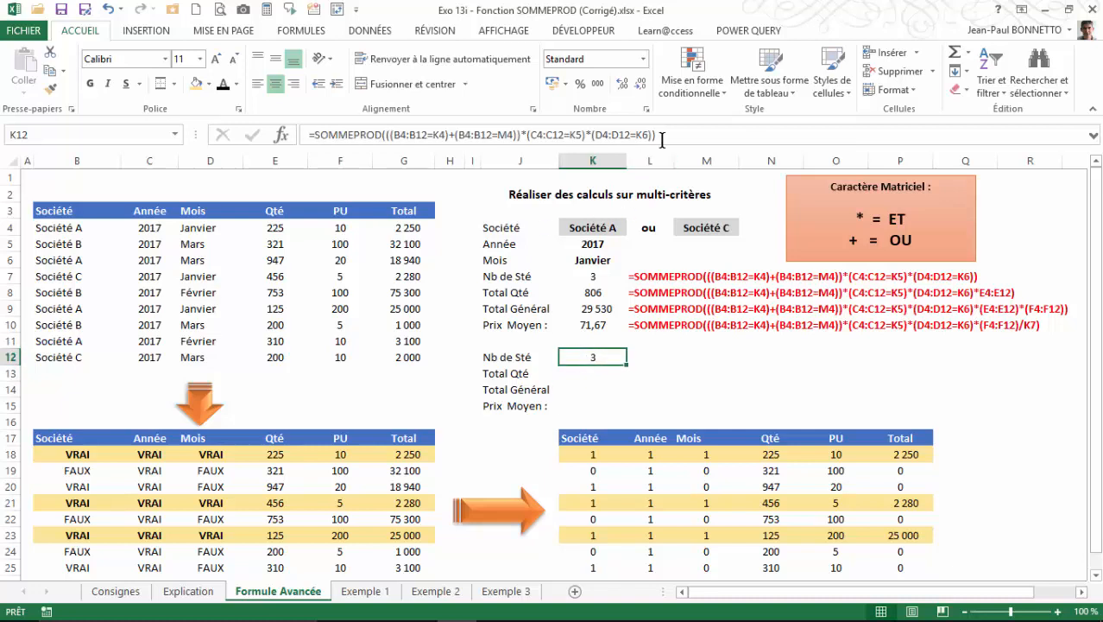
left_click(598, 135)
left_click_drag(597, 134, 294, 130)
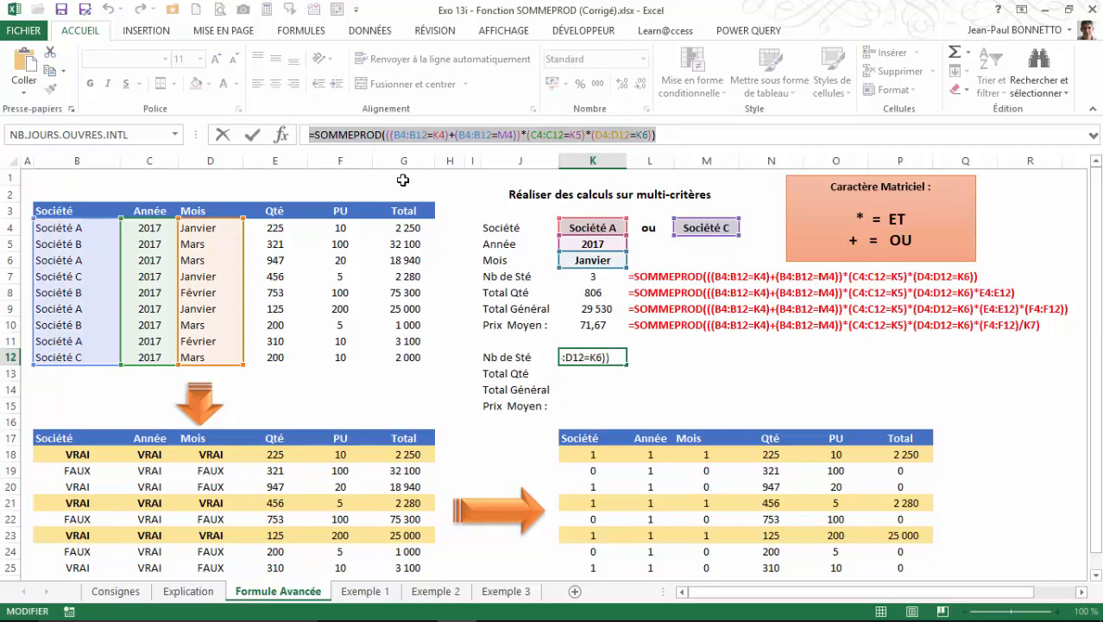
key("Return")
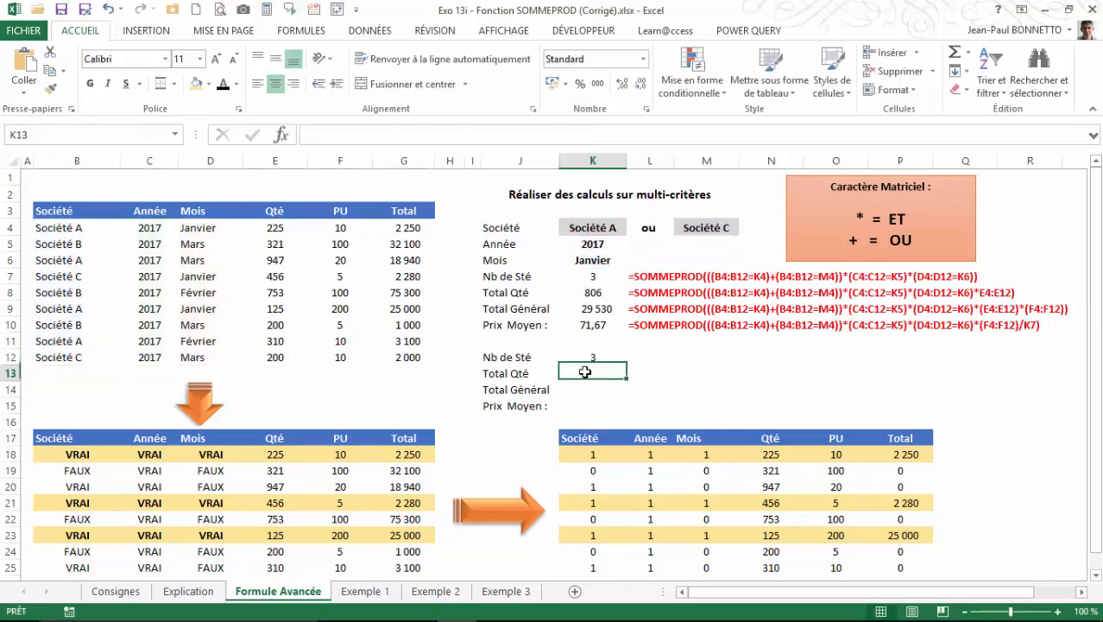
type("=SOMMEPROD(((B4:B12=K4)+(B4:B12=M4))*(C4:C12=K5)*(D4:D12=K6))")
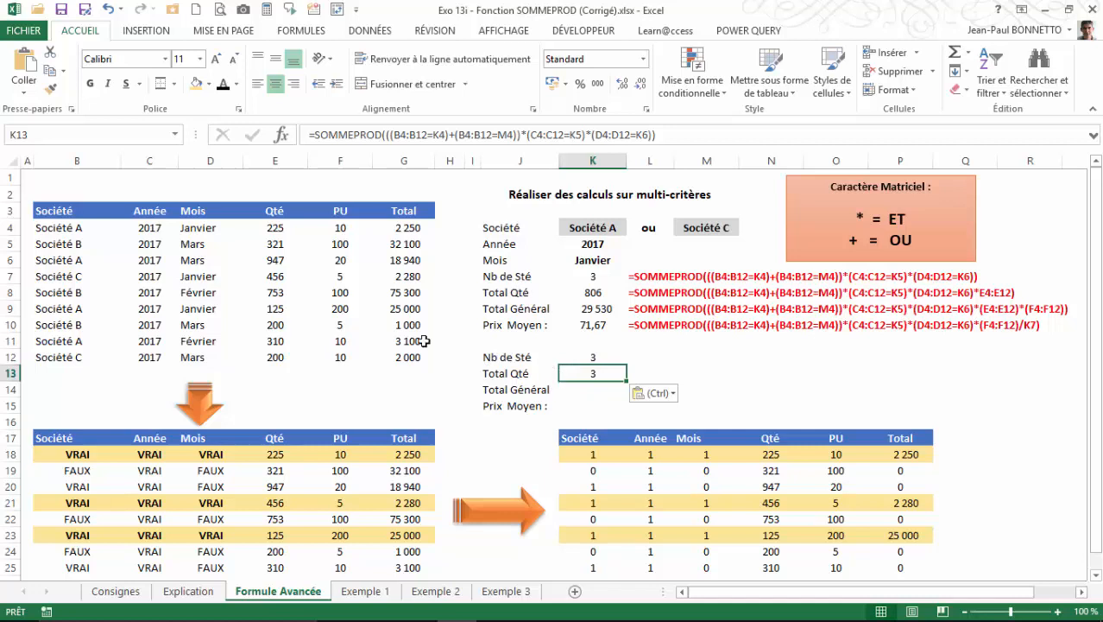
Extend the K13 formula by multiplying its criteria by the quantities, adding *E4:E12 inside the closing parenthesis.
left_click(652, 135)
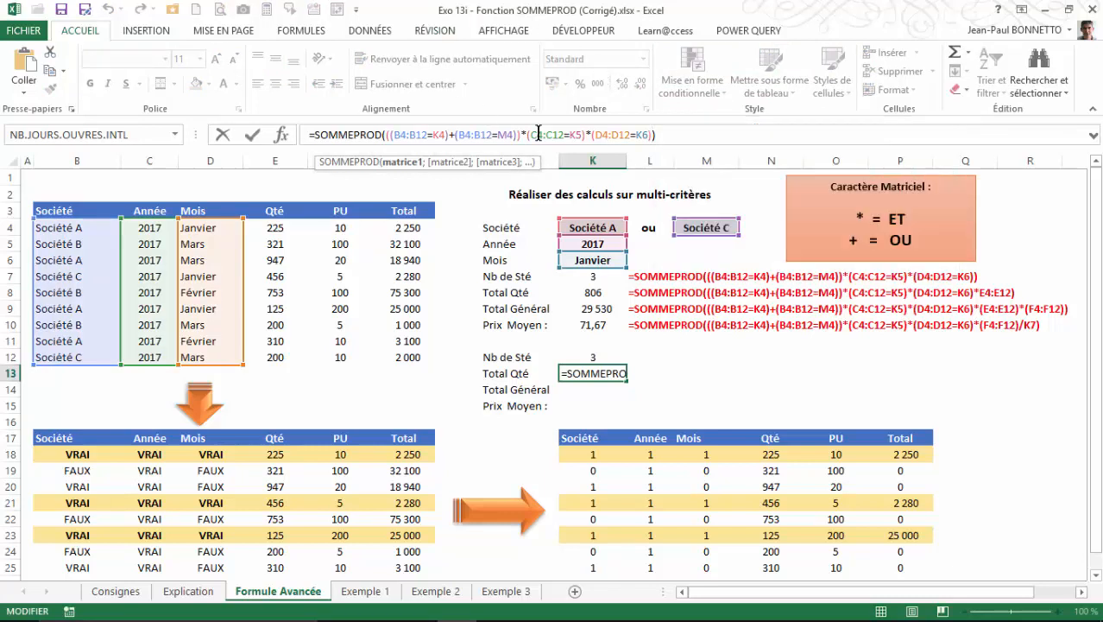
type("*")
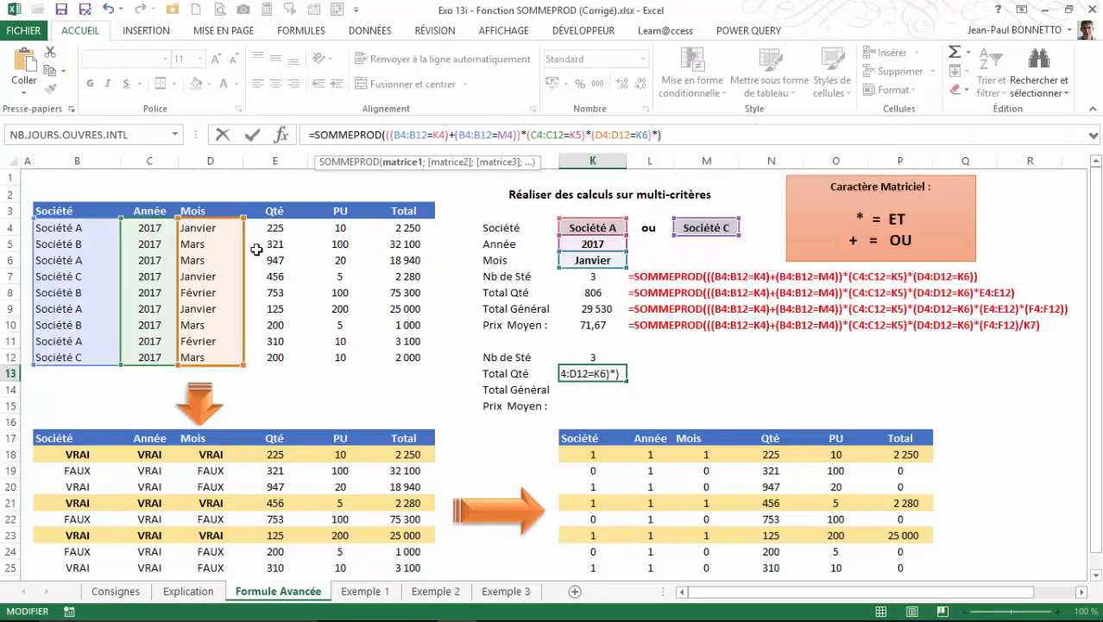
left_click_drag(275, 228, 274, 355)
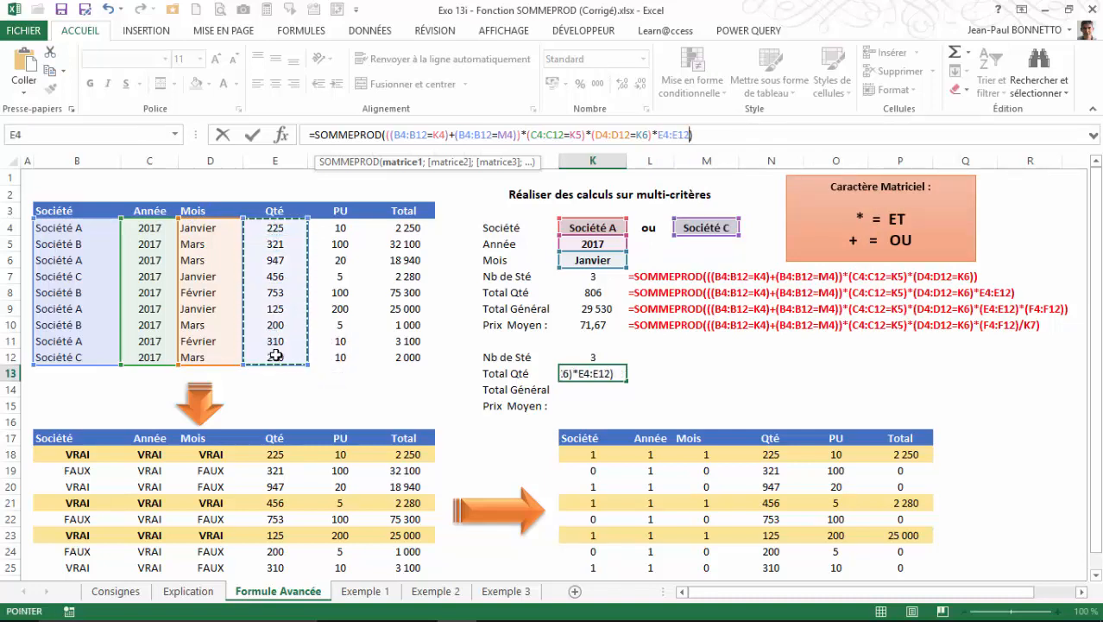
key("Return")
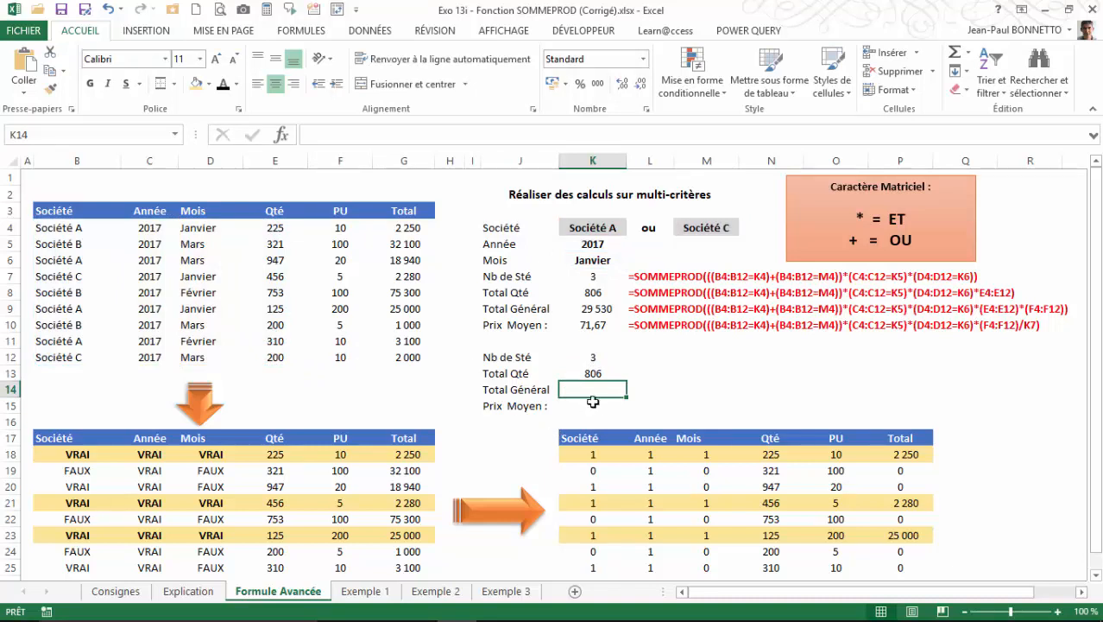
Check the K13 total against the sum of quantities N18, N21 and N23, and of source quantities E4, E7 and E9.
left_click(595, 373)
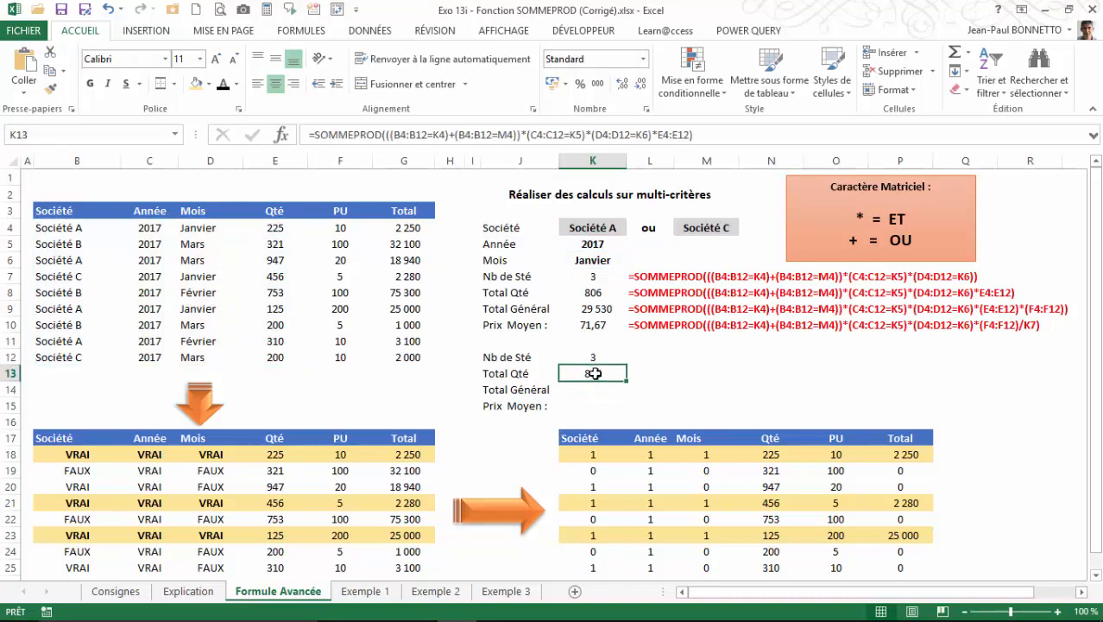
left_click(770, 455)
left_click(774, 503, "ctrl")
left_click(770, 535, "ctrl")
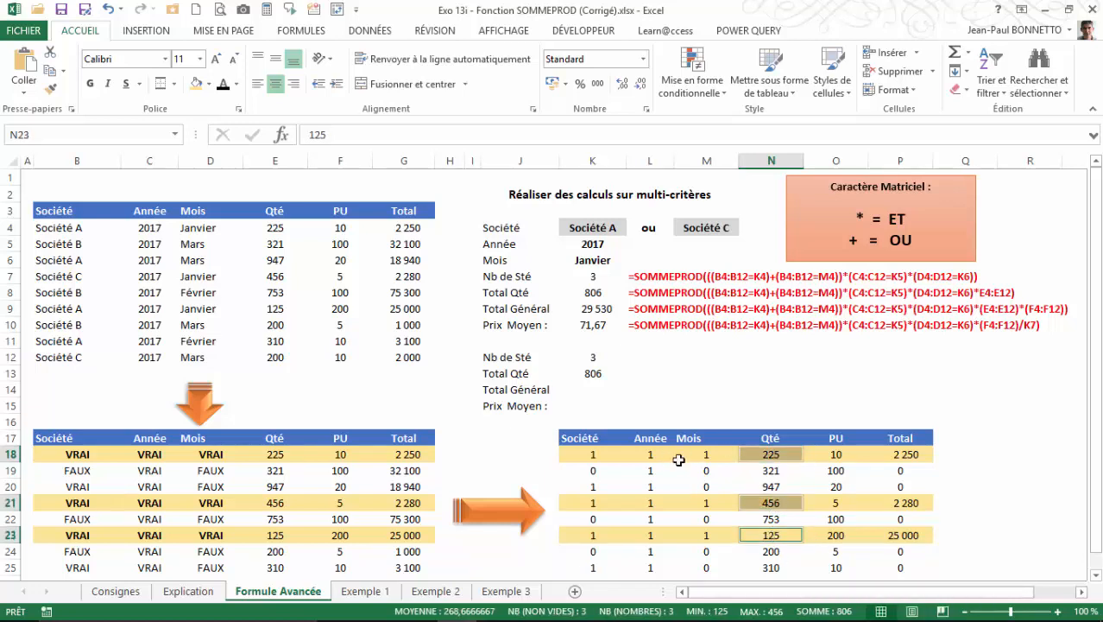
left_click(286, 230)
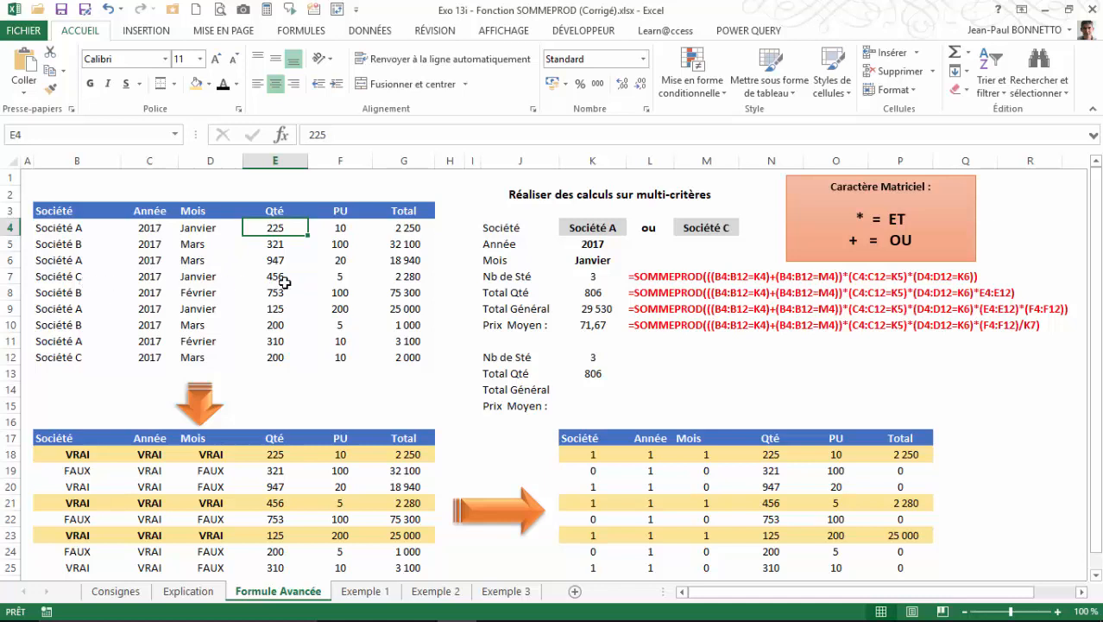
left_click(284, 283, "ctrl")
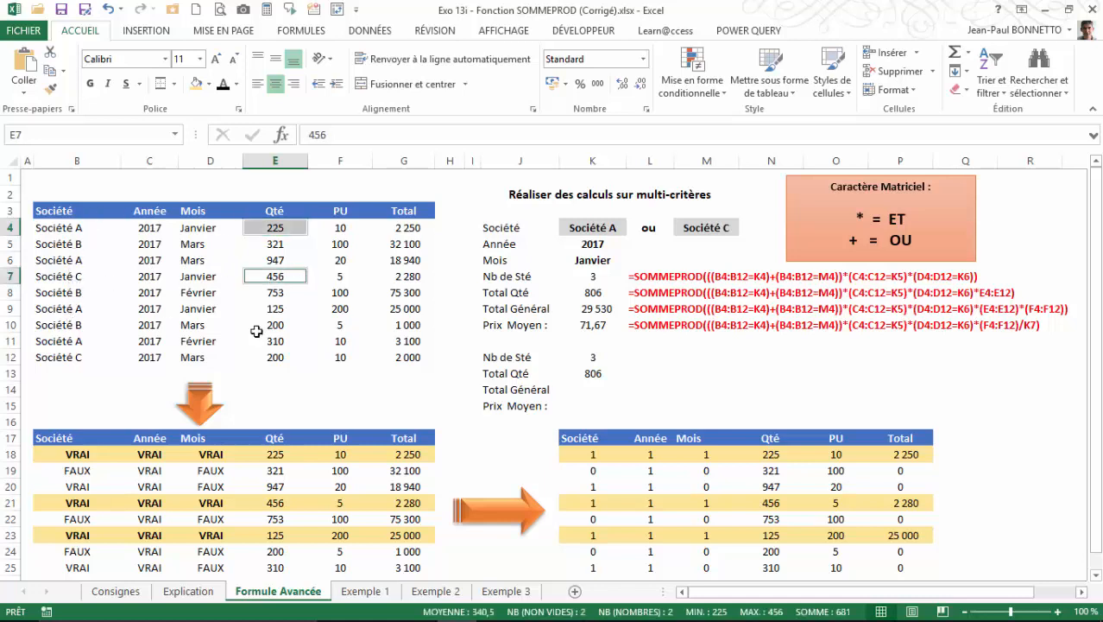
left_click(273, 310, "ctrl")
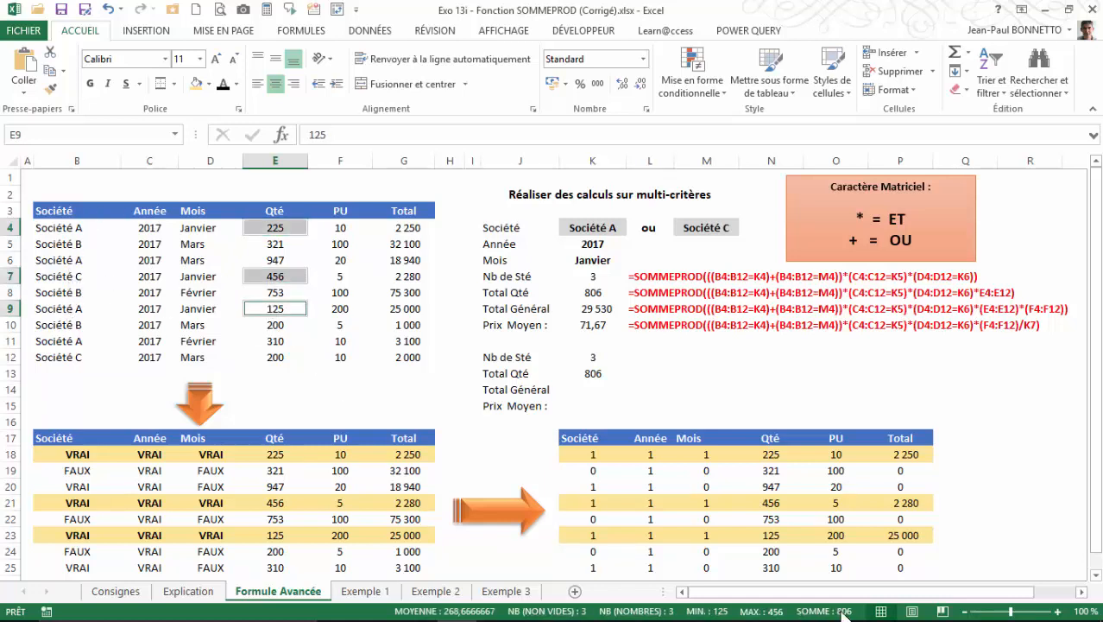
Copy the full SOMMEPROD formula text from K13 and paste it unchanged into the Total Général cell K14.
left_click(591, 390)
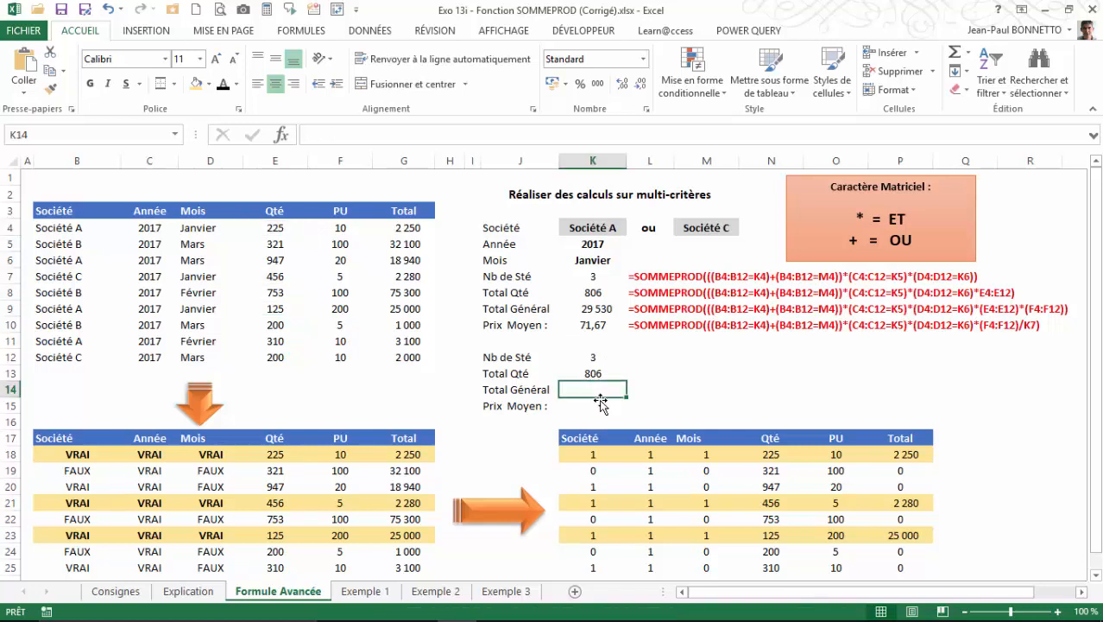
left_click(587, 376)
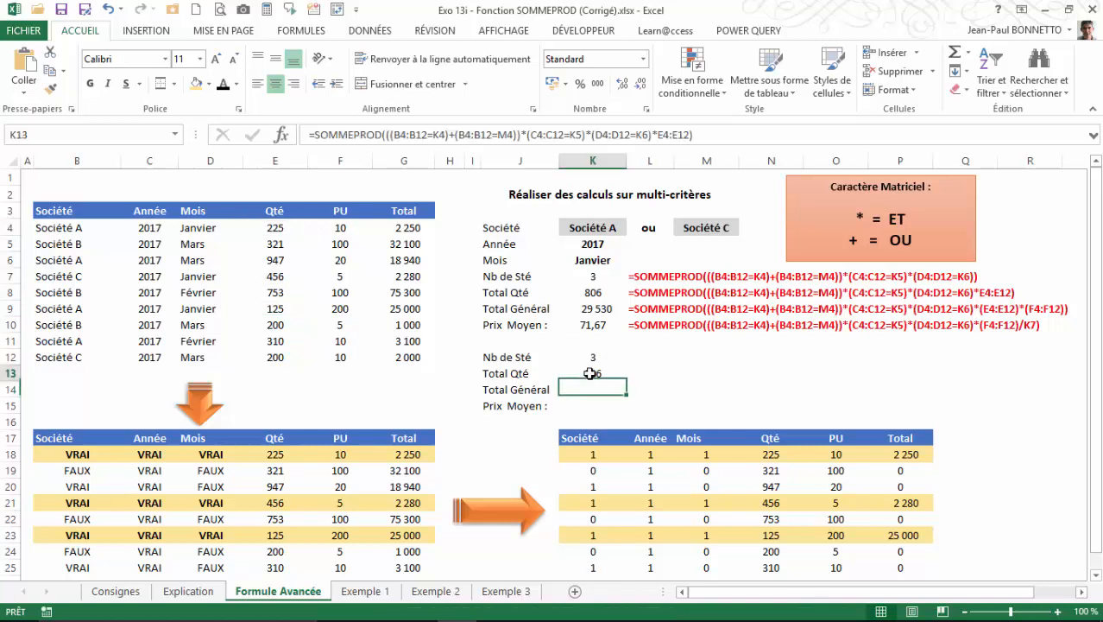
left_click(704, 134)
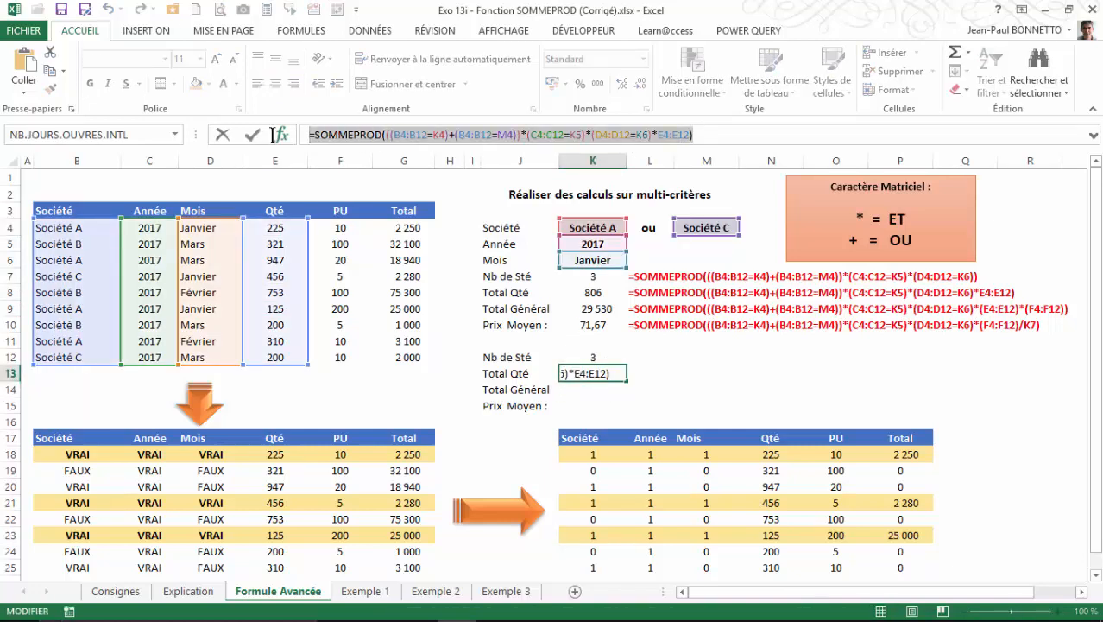
key("Escape")
left_click(586, 391)
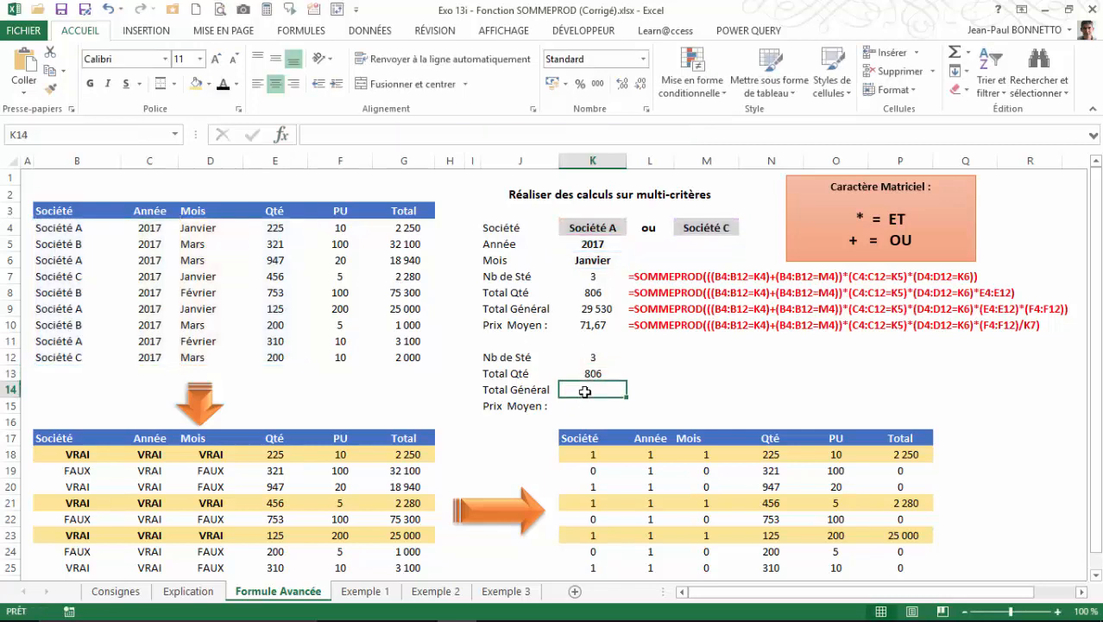
type("=SOMMEPROD(((B4:B12=K4)+(B4:B12=M4))*(C4:C12=K5)*(D4:D12=K6)*E4:E12)")
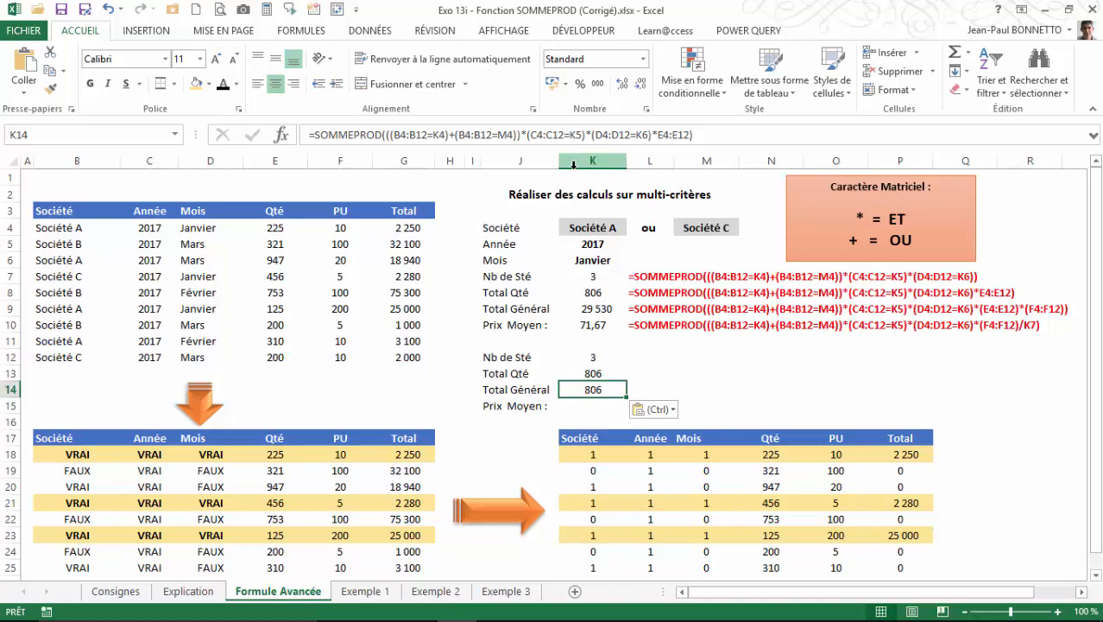
Extend the K14 formula to multiply quantities by unit prices, ending it with *(E4:E12)*(F4:F12) inside the closing parenthesis.
left_click(691, 136)
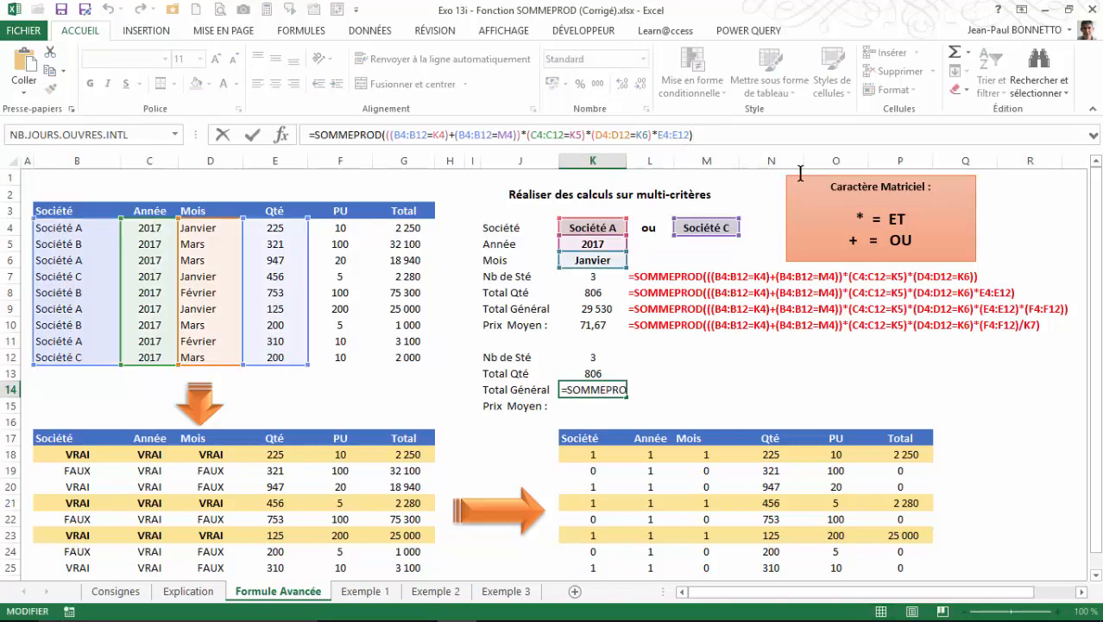
left_click(658, 136)
type("(")
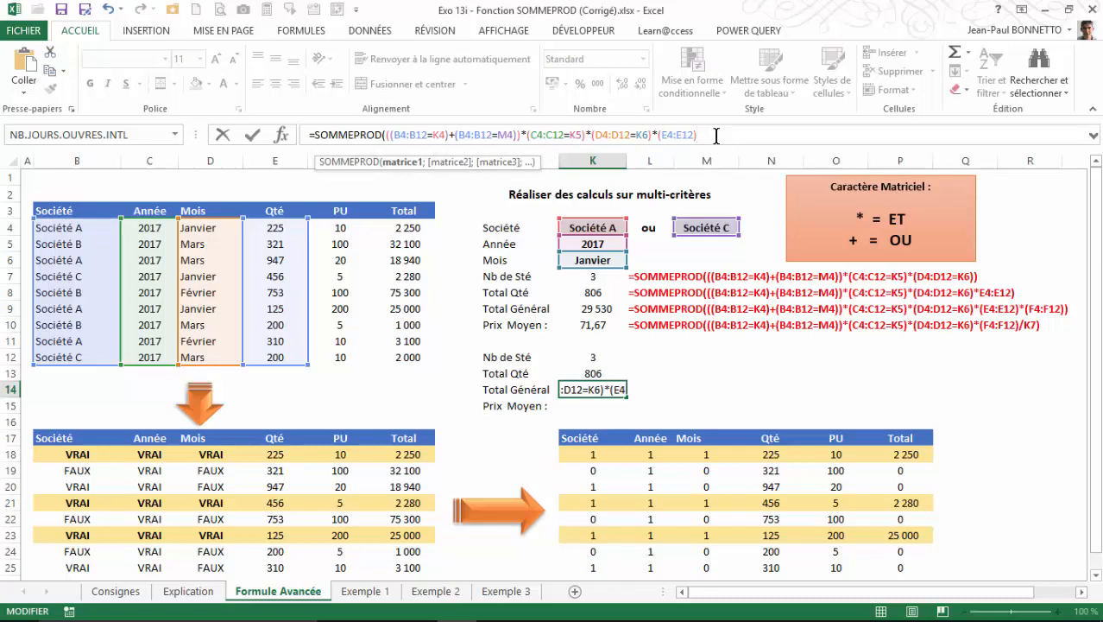
type("*")
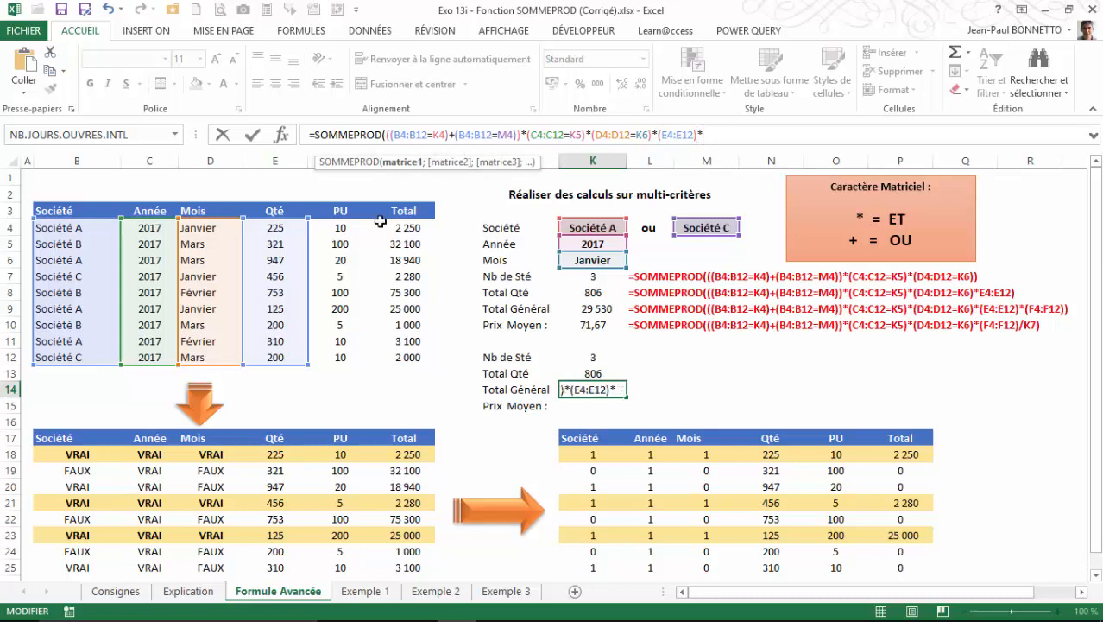
left_click_drag(342, 228, 341, 357)
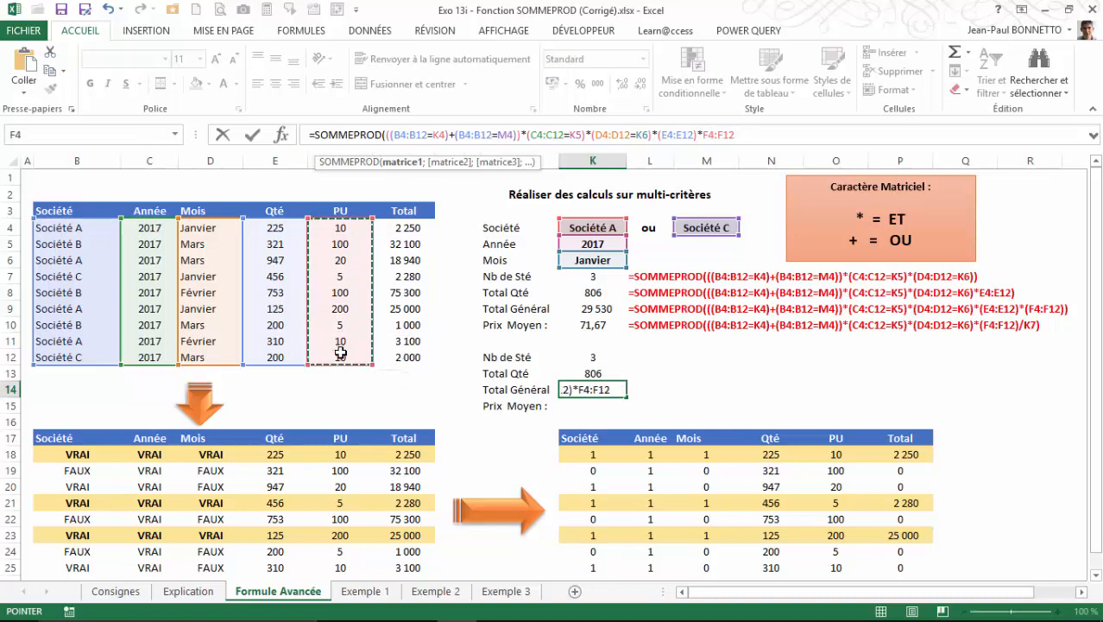
left_click(702, 134)
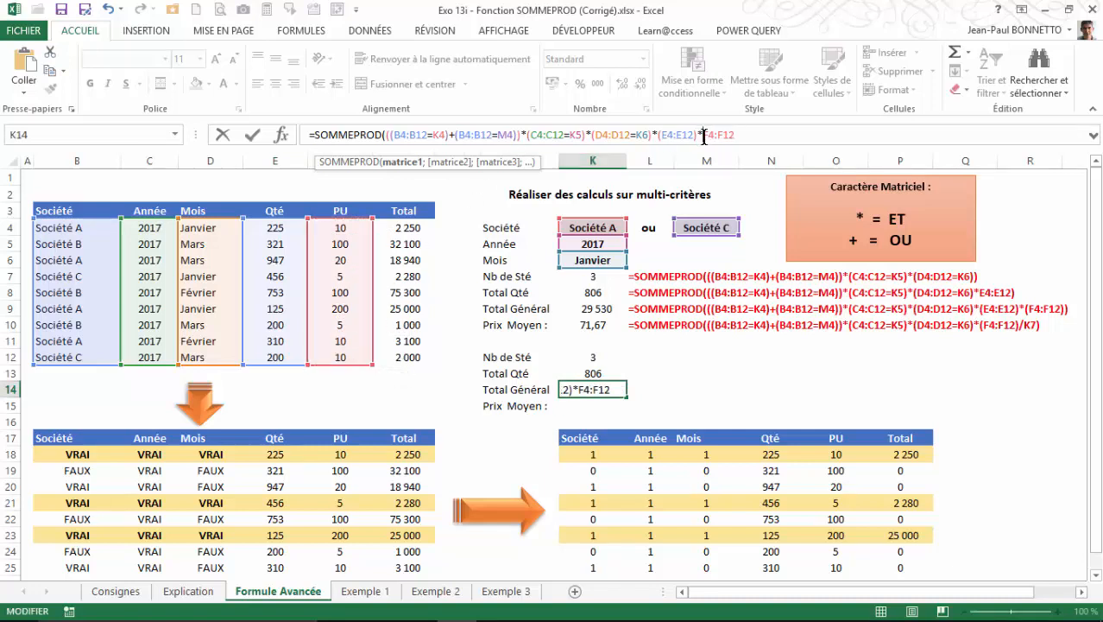
type("(")
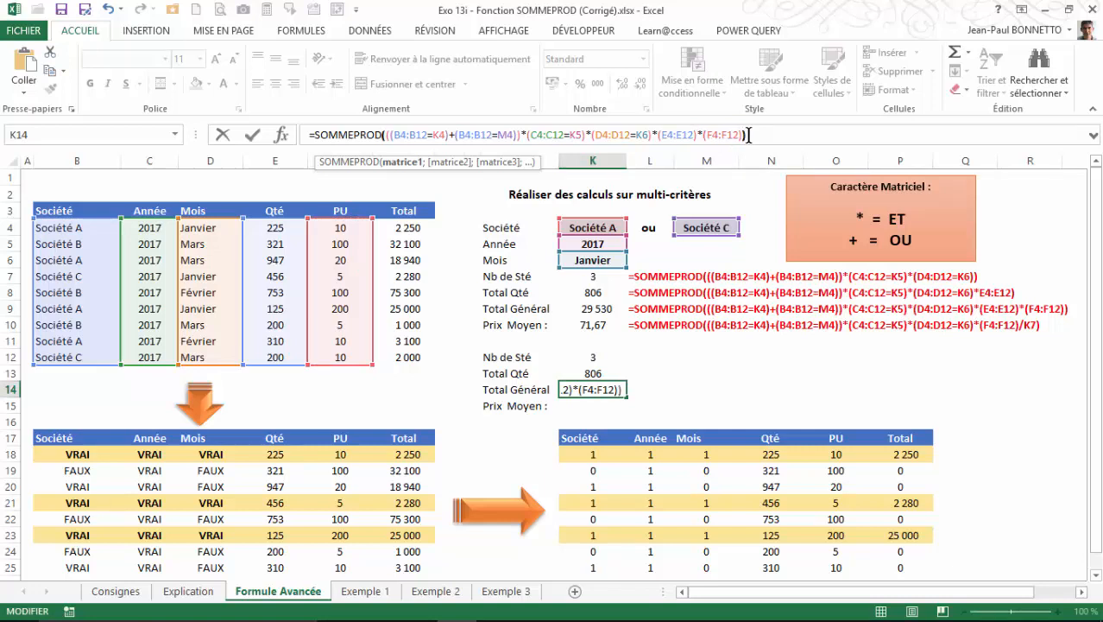
key("Return")
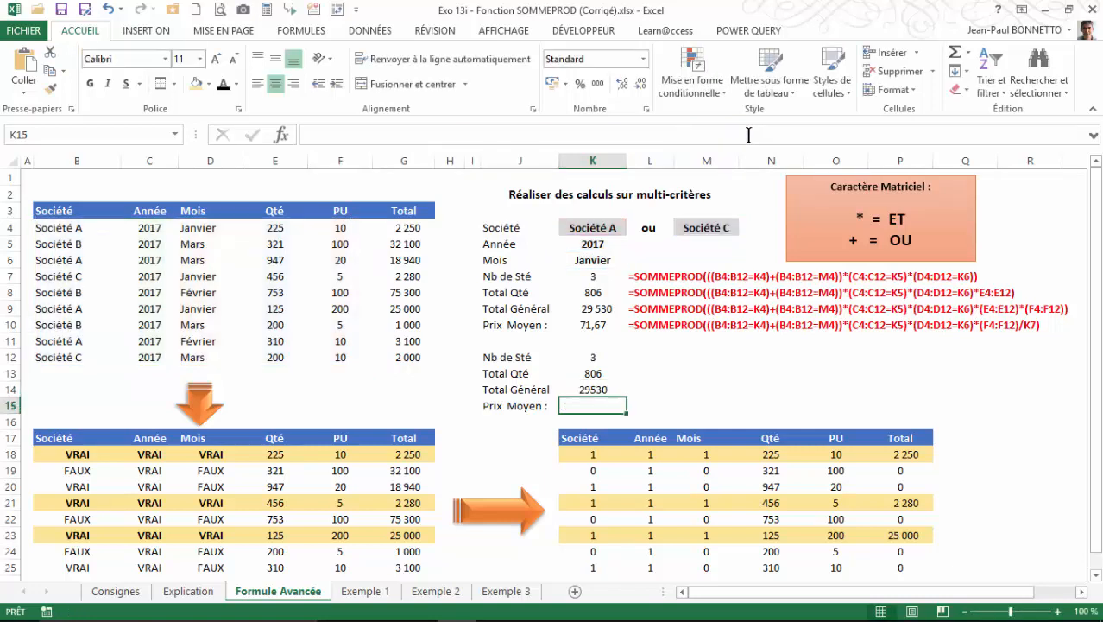
Format the Total Général in K14 with a thousands separator and no decimals.
left_click(597, 390)
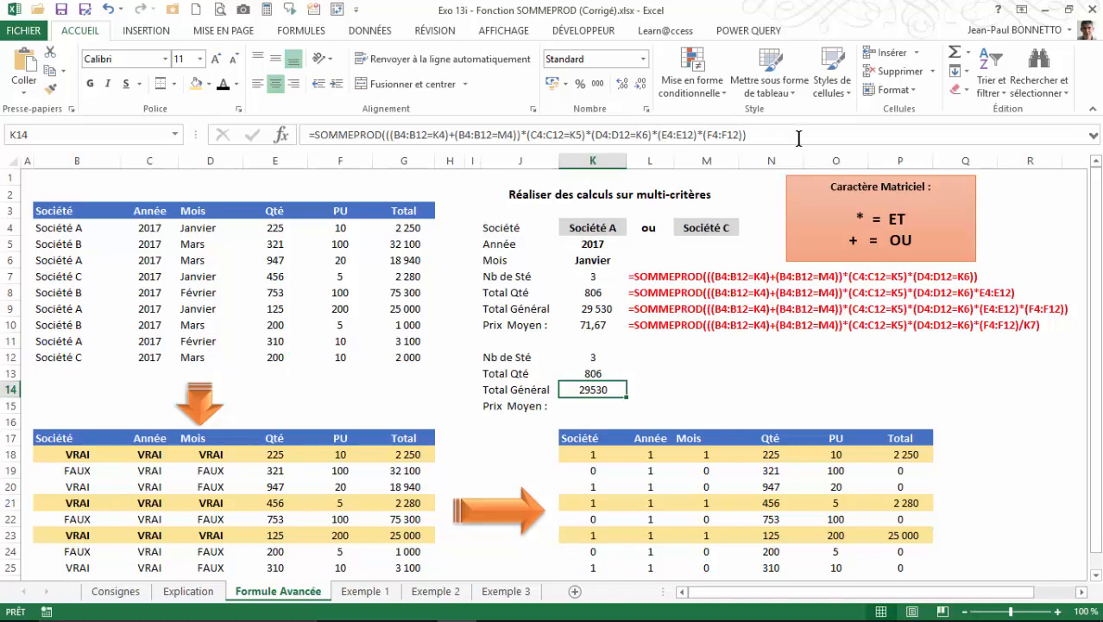
left_click(597, 84)
left_click(641, 84)
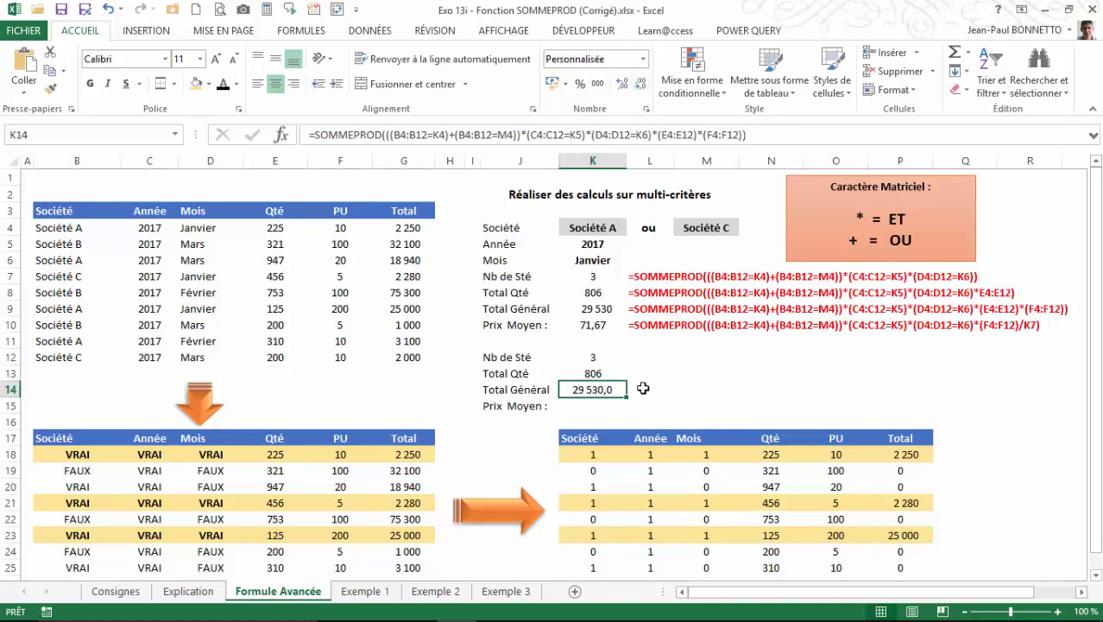
left_click(640, 83)
left_click(692, 406)
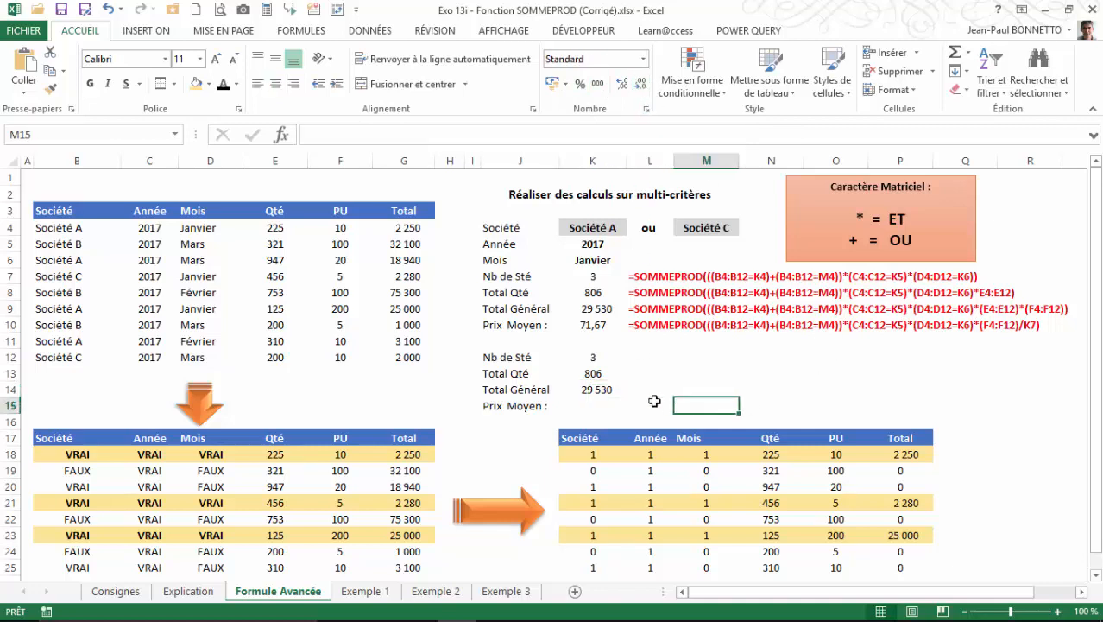
Check the K14 total against the sum of totals P18, P21 and P23, and of source totals G4, G7 and G9.
left_click(606, 390)
left_click(899, 456)
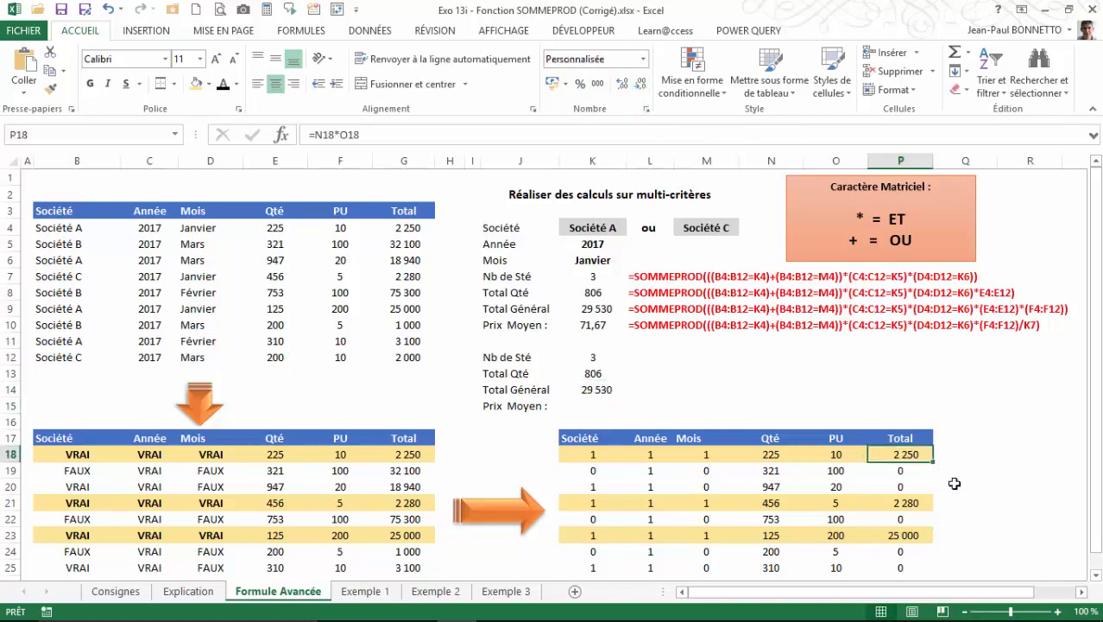
left_click(907, 504, "ctrl")
left_click(914, 535, "ctrl")
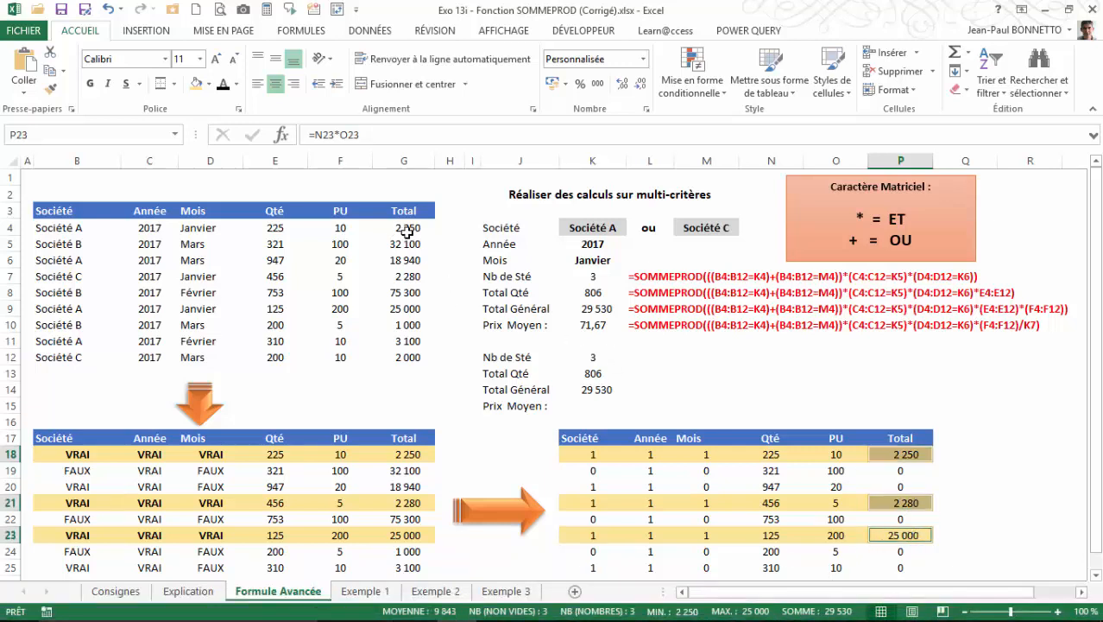
left_click(407, 230)
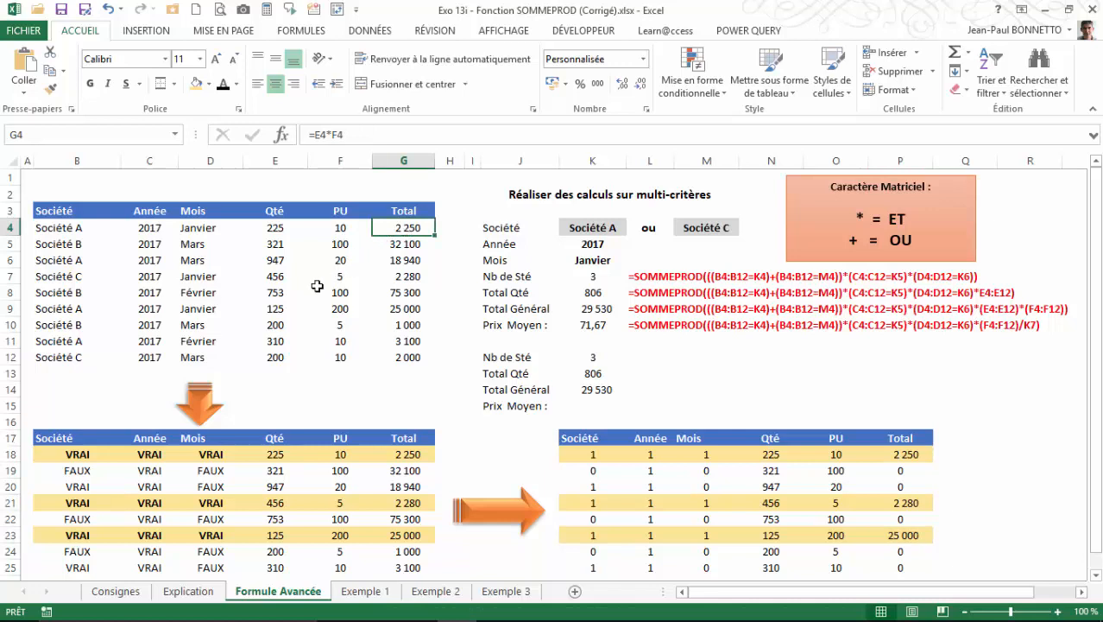
left_click(409, 276, "ctrl")
left_click(400, 311, "ctrl")
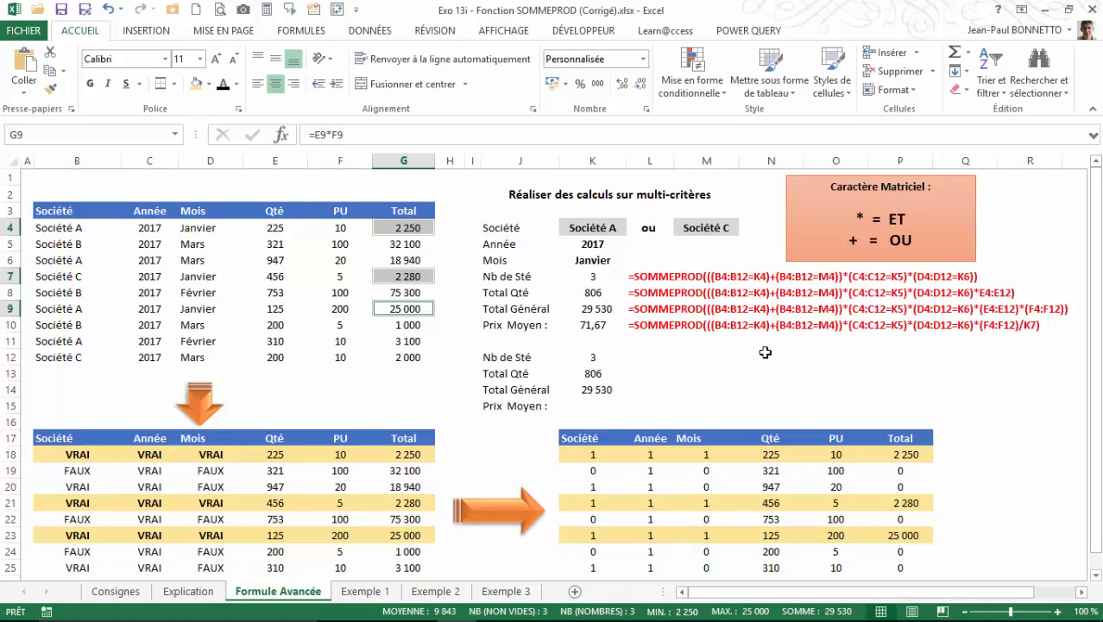
Paste the SOMMEPROD formula copied from K13 unchanged into the Prix Moyen cell K15.
left_click(591, 404)
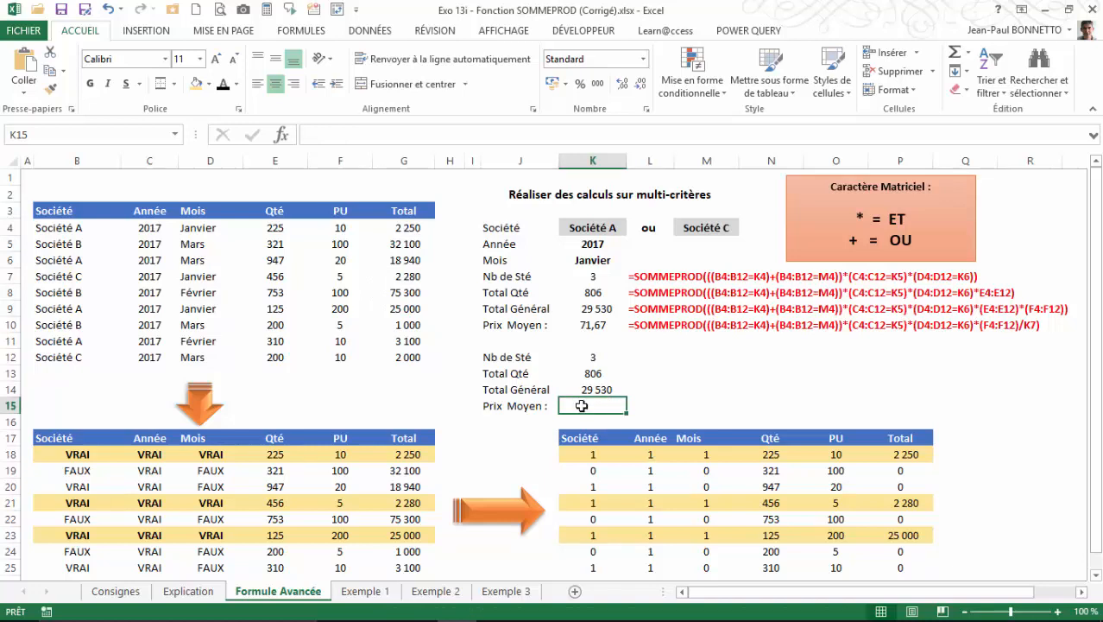
type("=SOMMEPROD(((B4:B12=K4)+(B4:B12=M4))*(C4:C12=K5)*(D4:D12=K6)*E4:E12)")
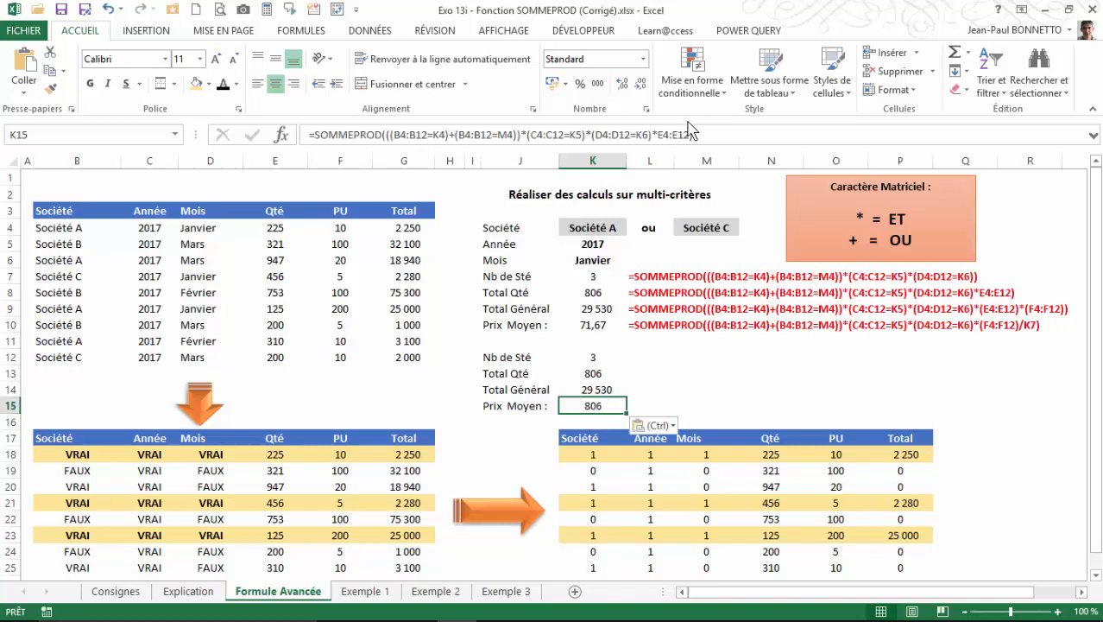
left_click(697, 354)
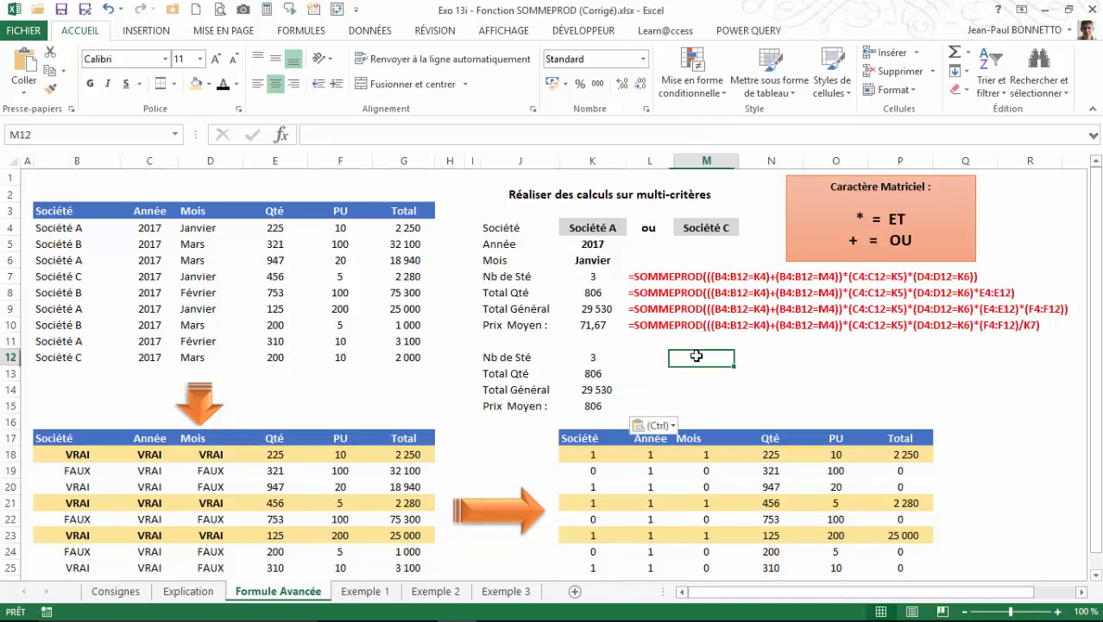
left_click(592, 404)
left_click(314, 134)
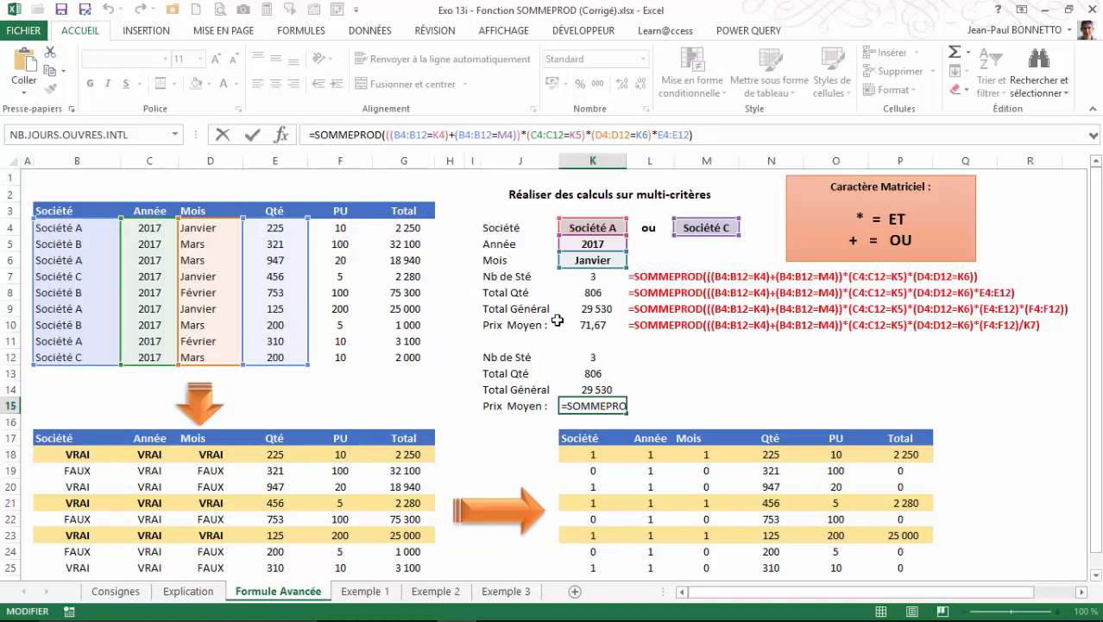
key("Return")
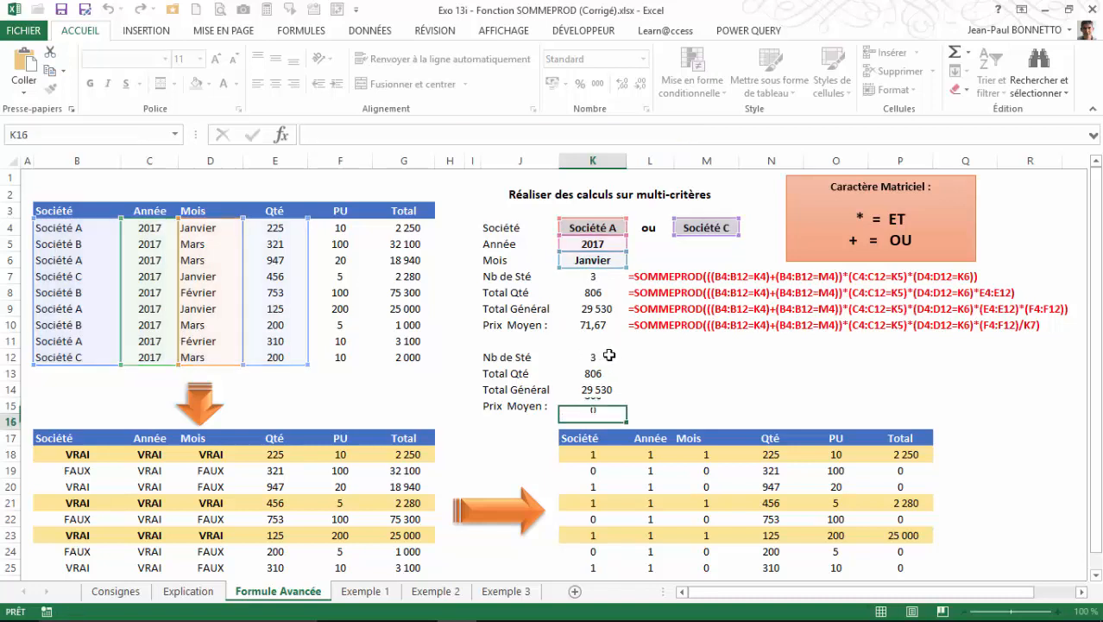
left_click(601, 406)
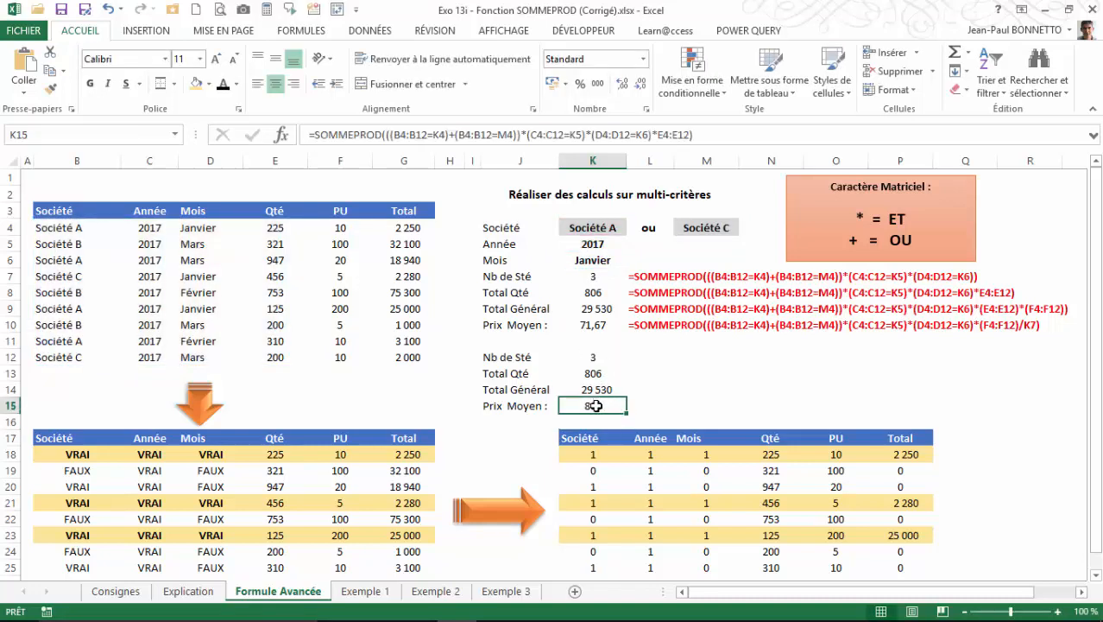
Extend the K15 formula to end with *(E4:E12)*(F4:F12), accepting the proposed correction for the missing closing parenthesis.
left_click(659, 135)
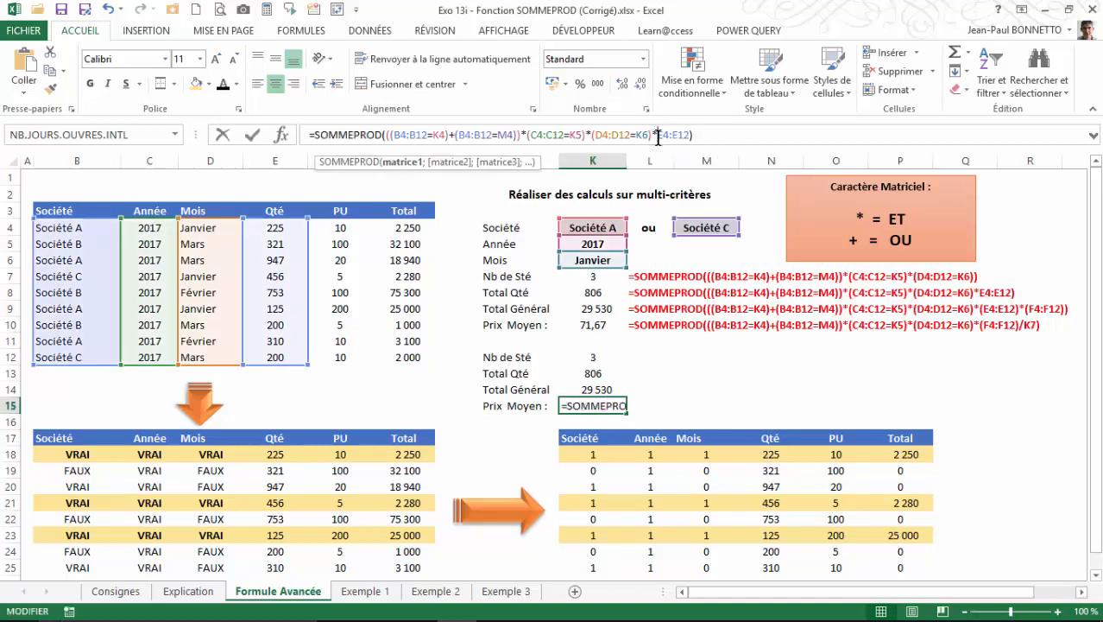
type("(")
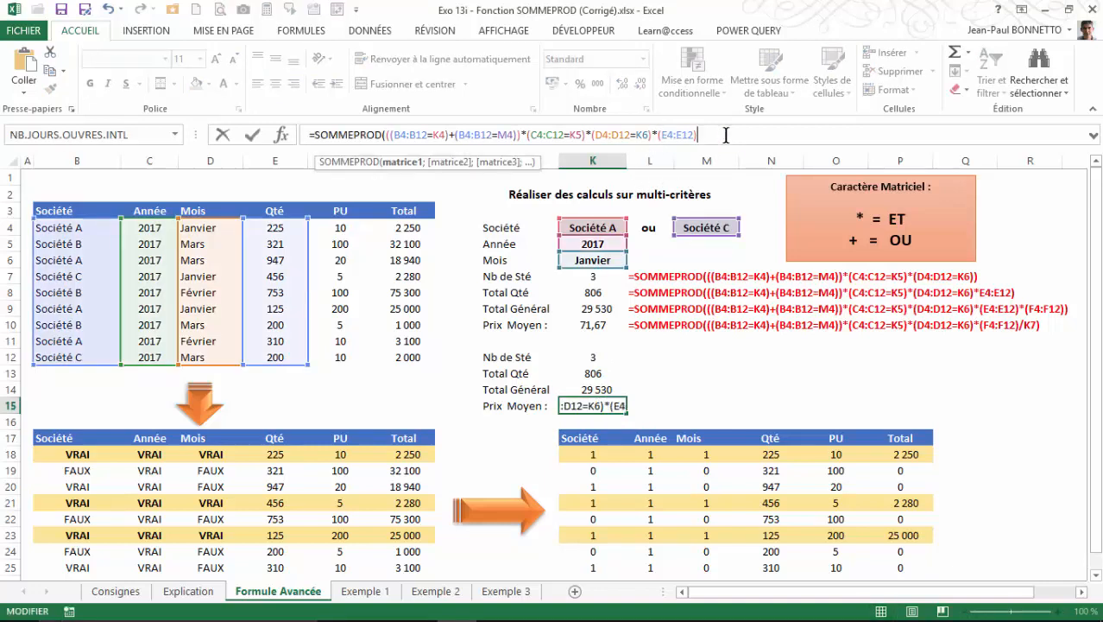
type("-")
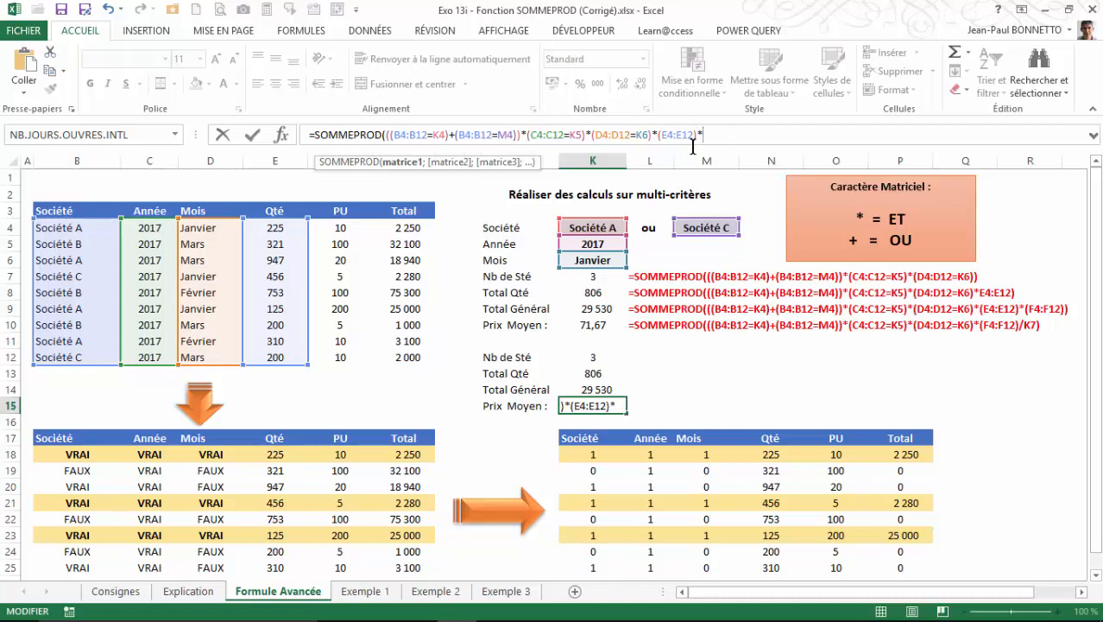
left_click_drag(344, 228, 361, 357)
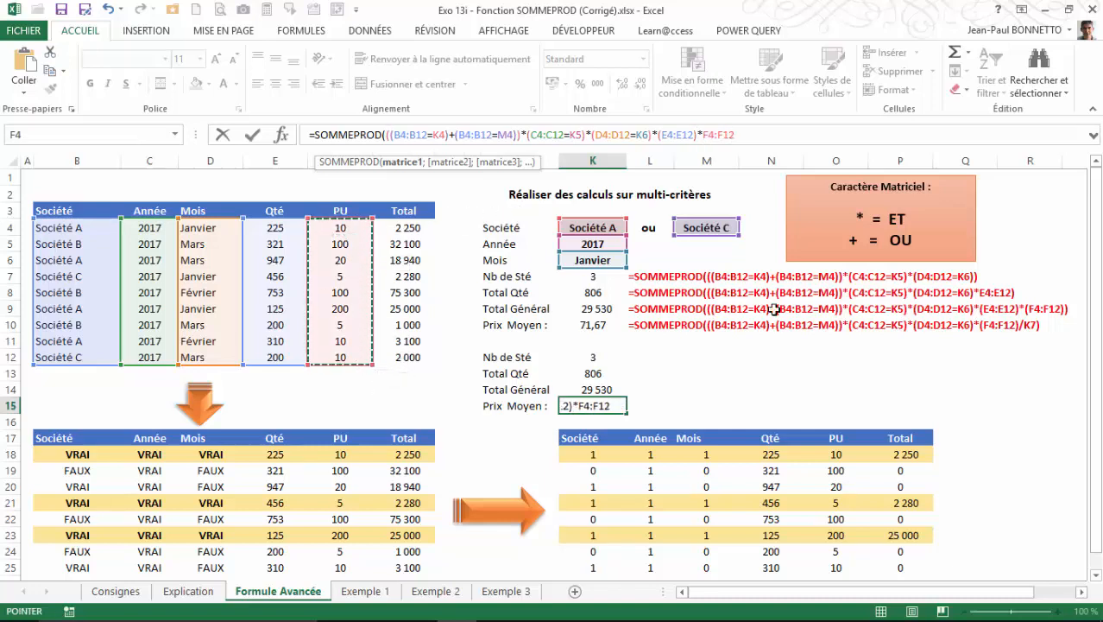
left_click(706, 136)
type("(")
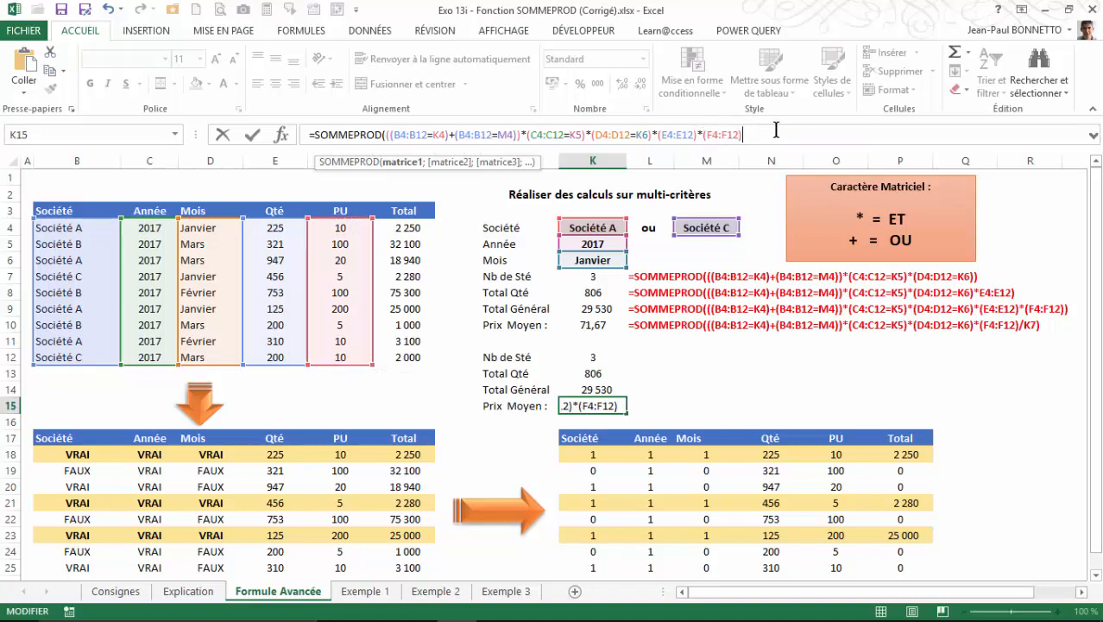
key("Return")
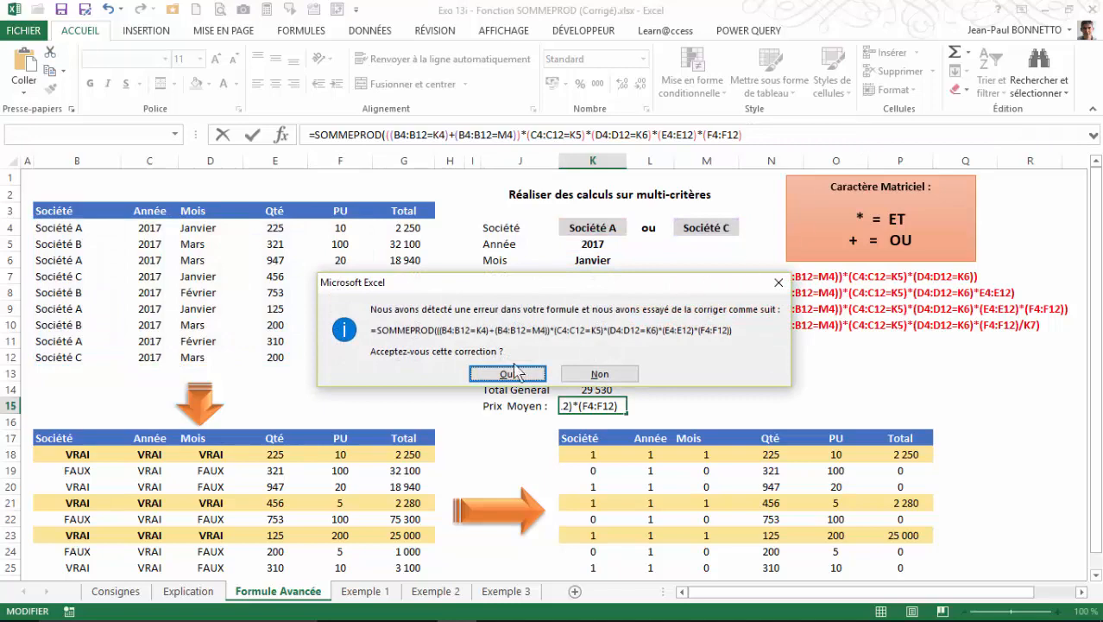
left_click(589, 377)
Format the Prix Moyen in K15 with a thousands separator and no decimals.
left_click(593, 404)
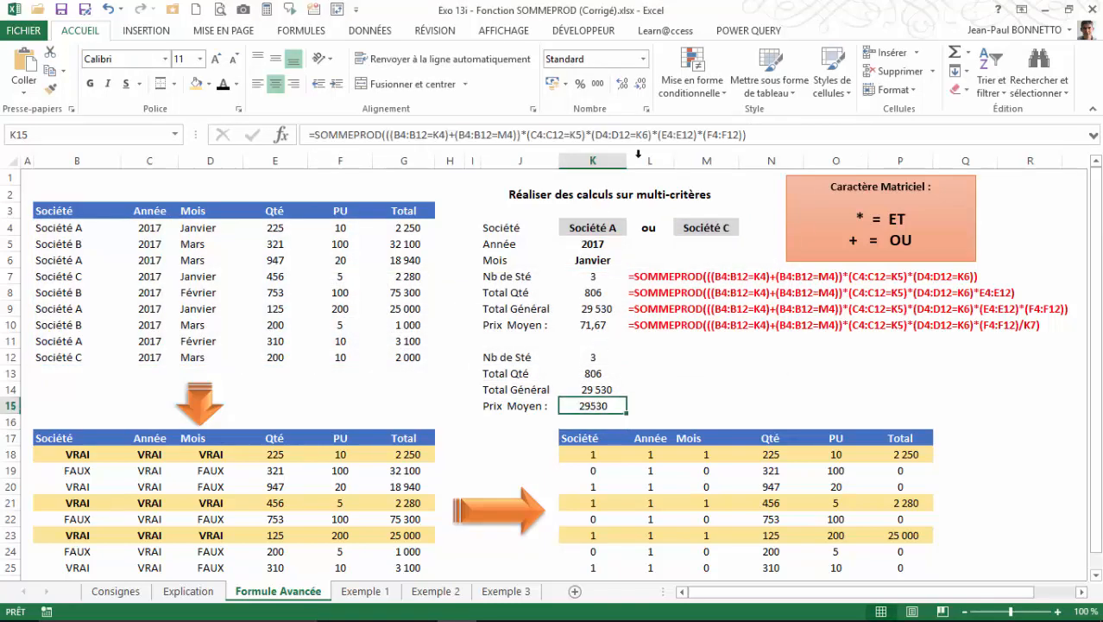
left_click(598, 84)
left_click(640, 83)
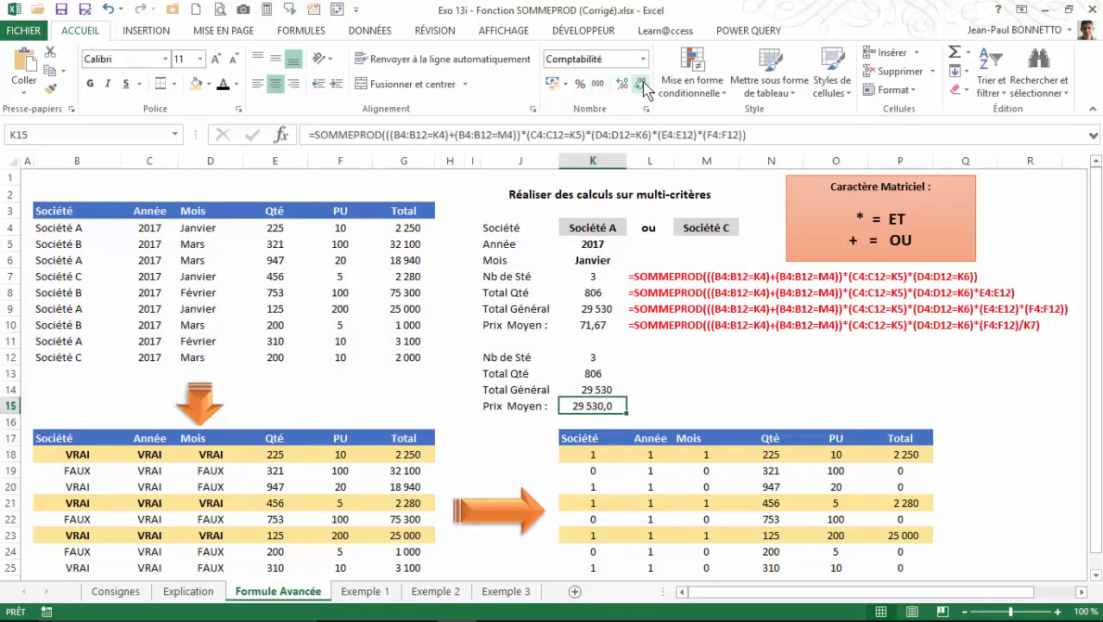
left_click(640, 84)
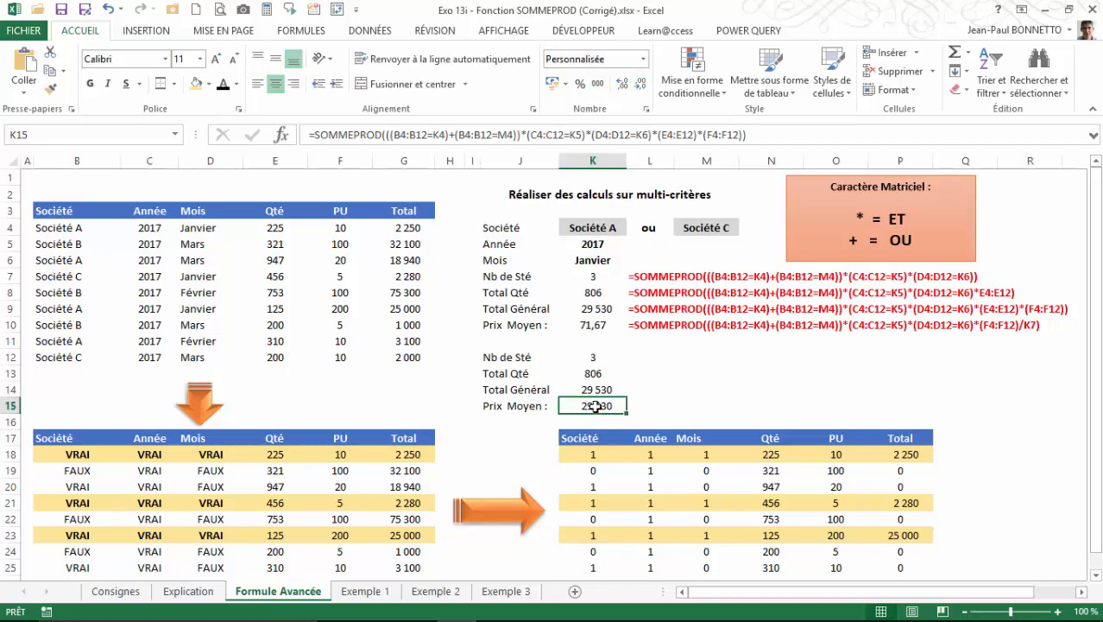
Divide the K15 product by the company count, adding /K7 before the final parenthesis, and reselect the cell.
left_click(753, 134)
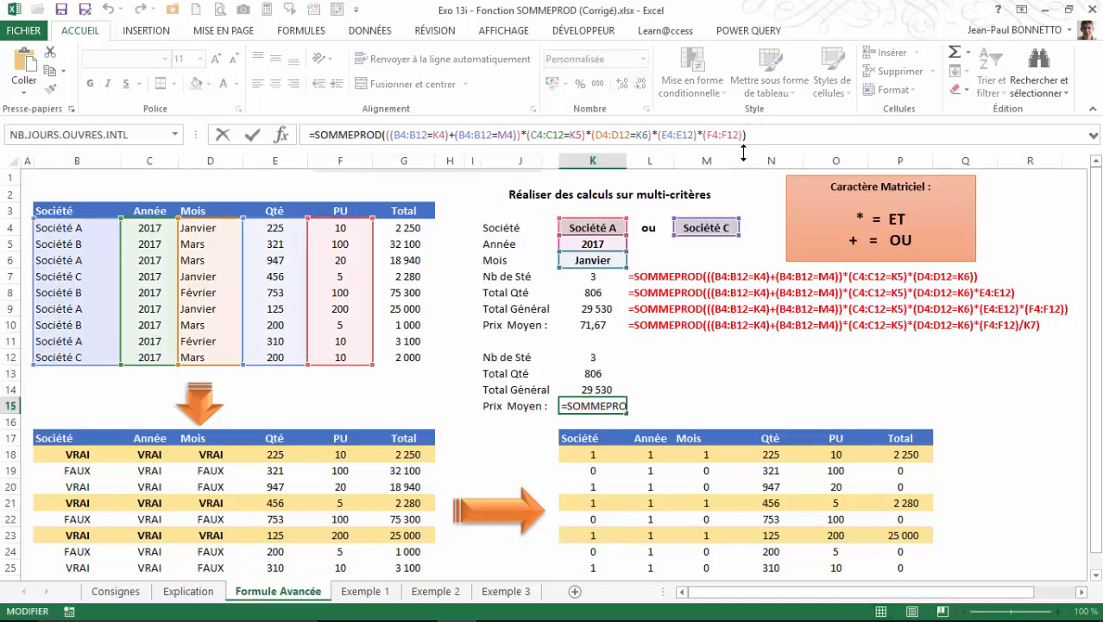
type("/")
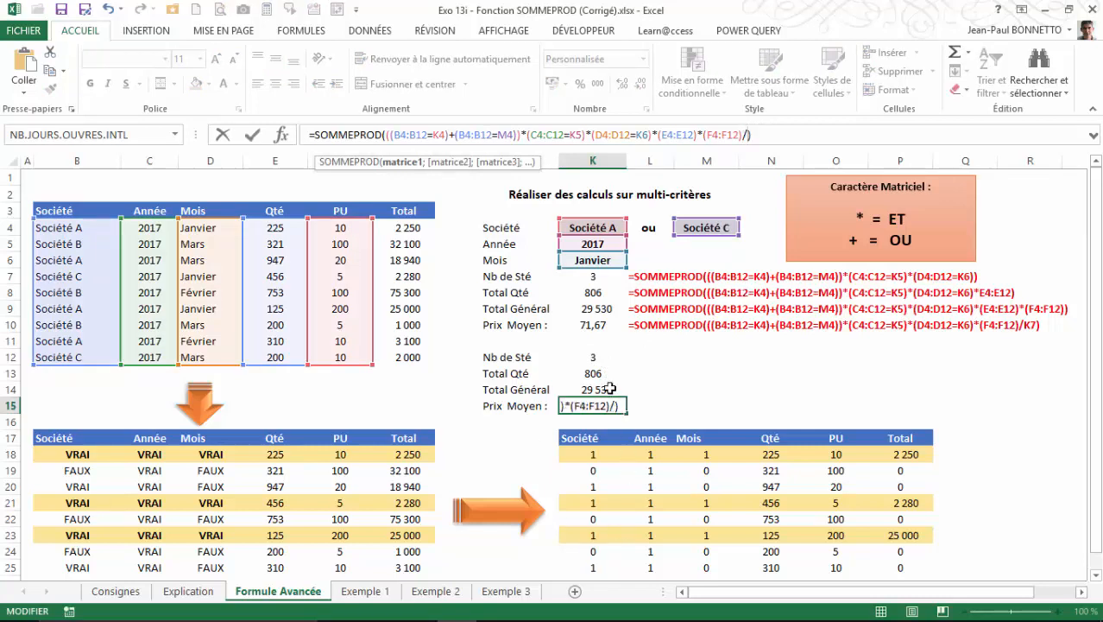
left_click(593, 276)
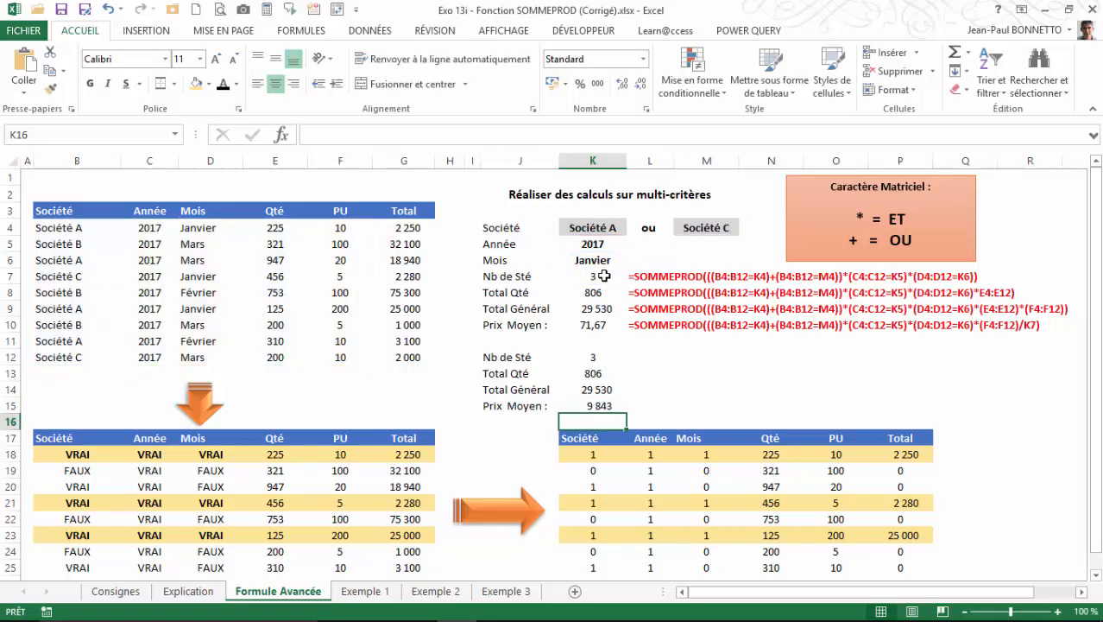
left_click(598, 407)
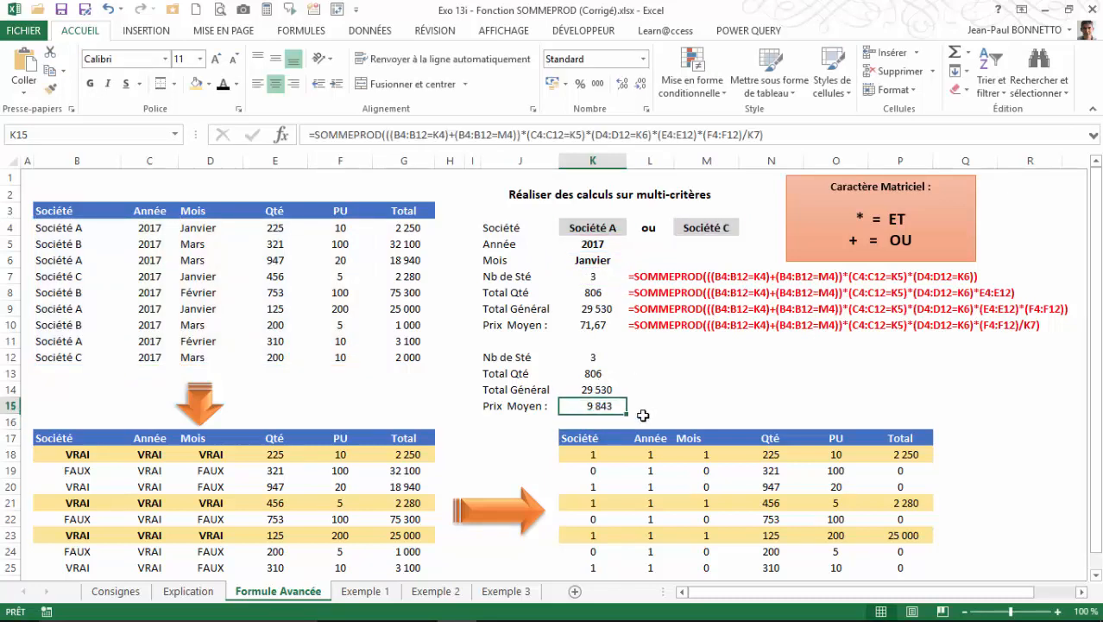
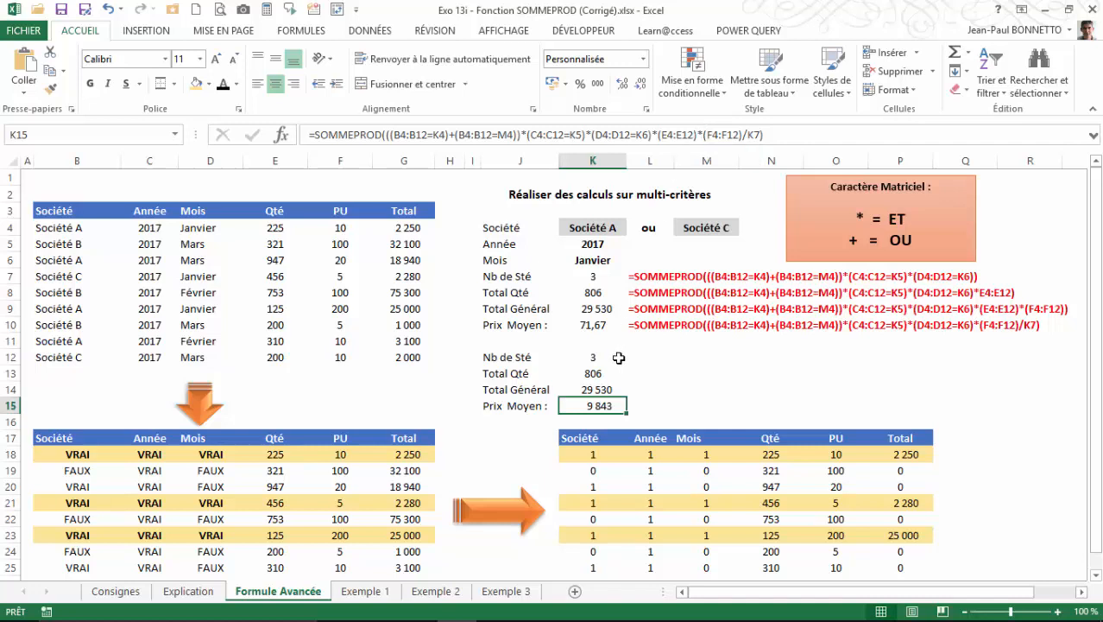
Remove the (E4:E12)* quantity factor from the K15 SOMMEPROD formula so that only (F4:F12)/K7 follows the criteria.
left_click(704, 134)
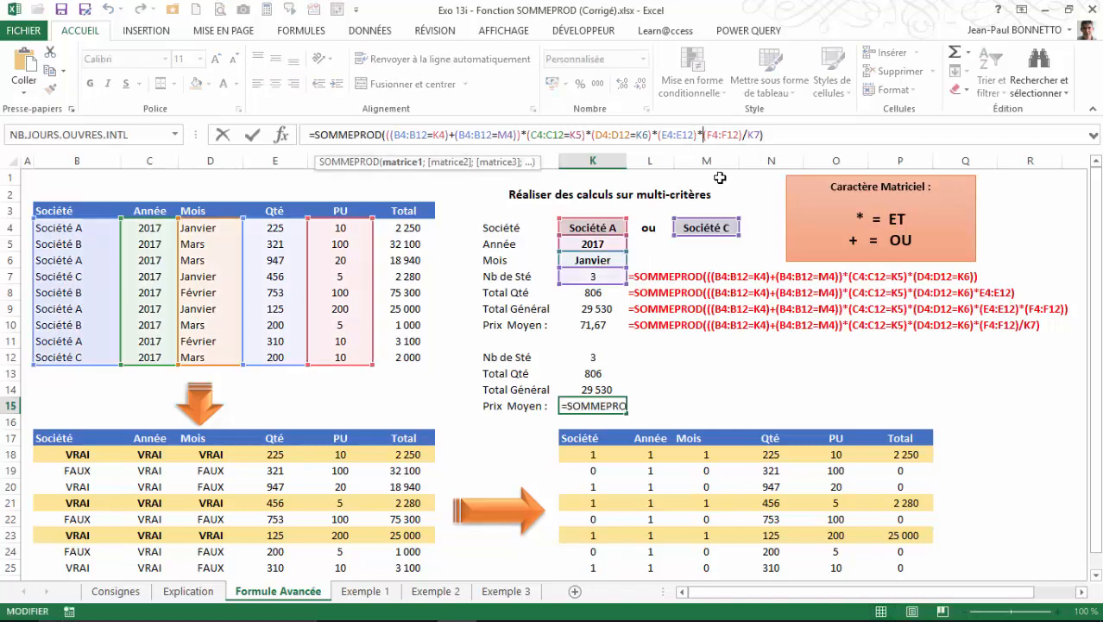
key("BackSpace")
key("BackSpace")
key("BackSpace")
key("BackSpace")
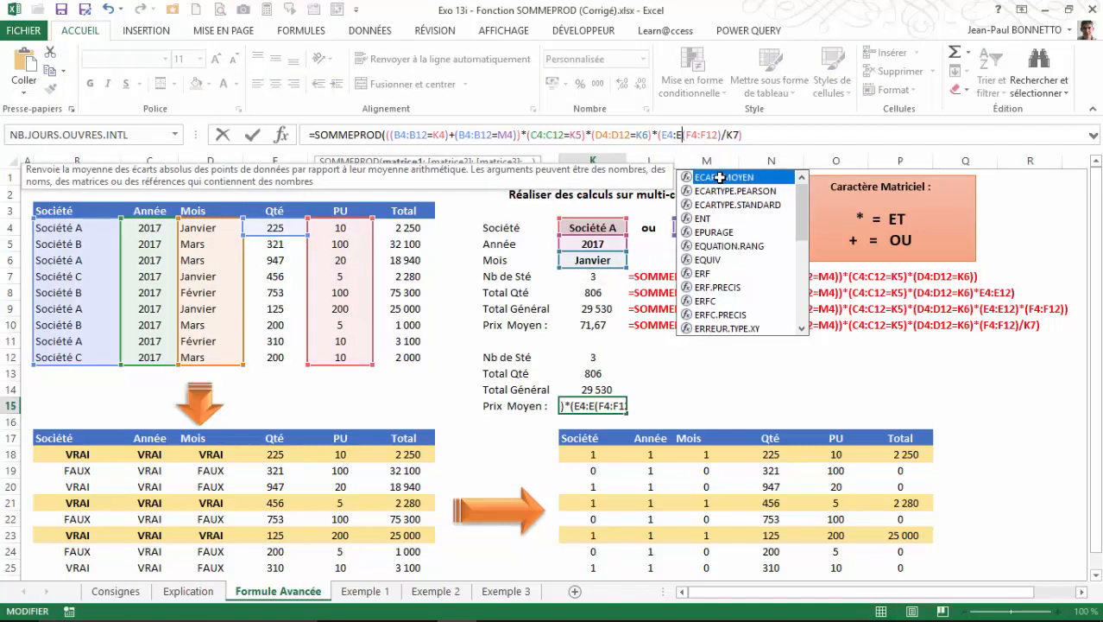
key("BackSpace")
key("BackSpace")
key("BackSpace")
key("BackSpace")
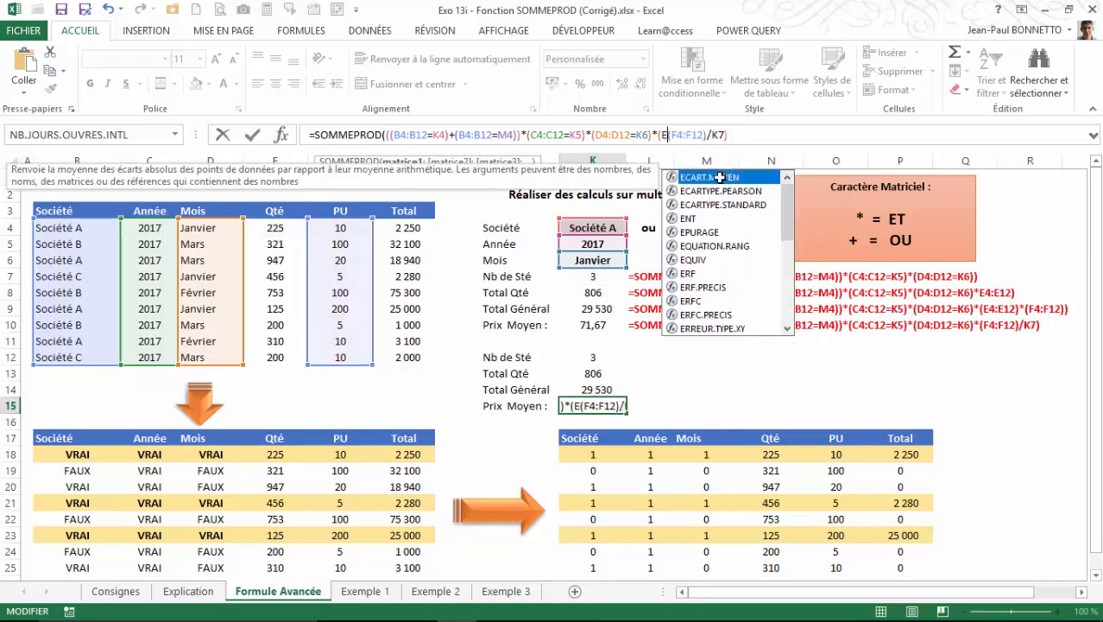
key("BackSpace")
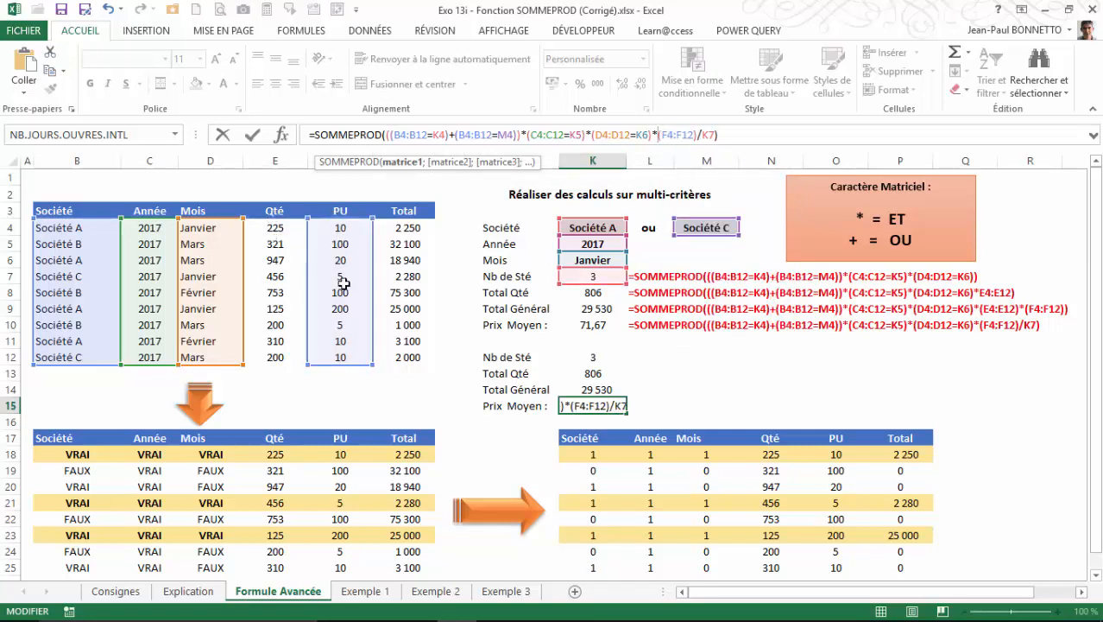
left_click(730, 136)
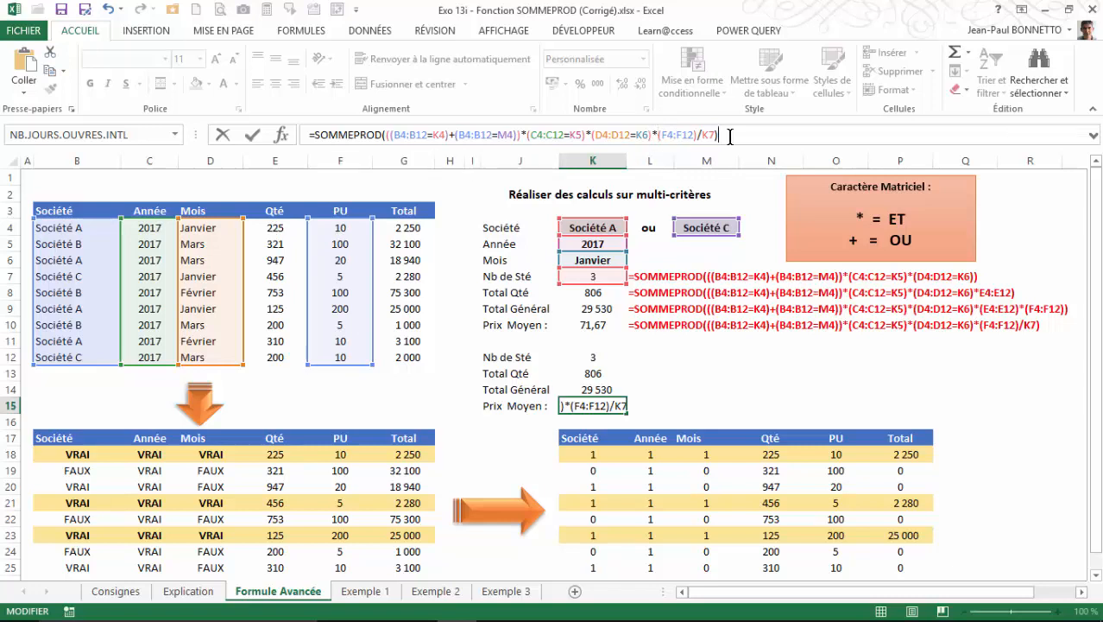
key("Return")
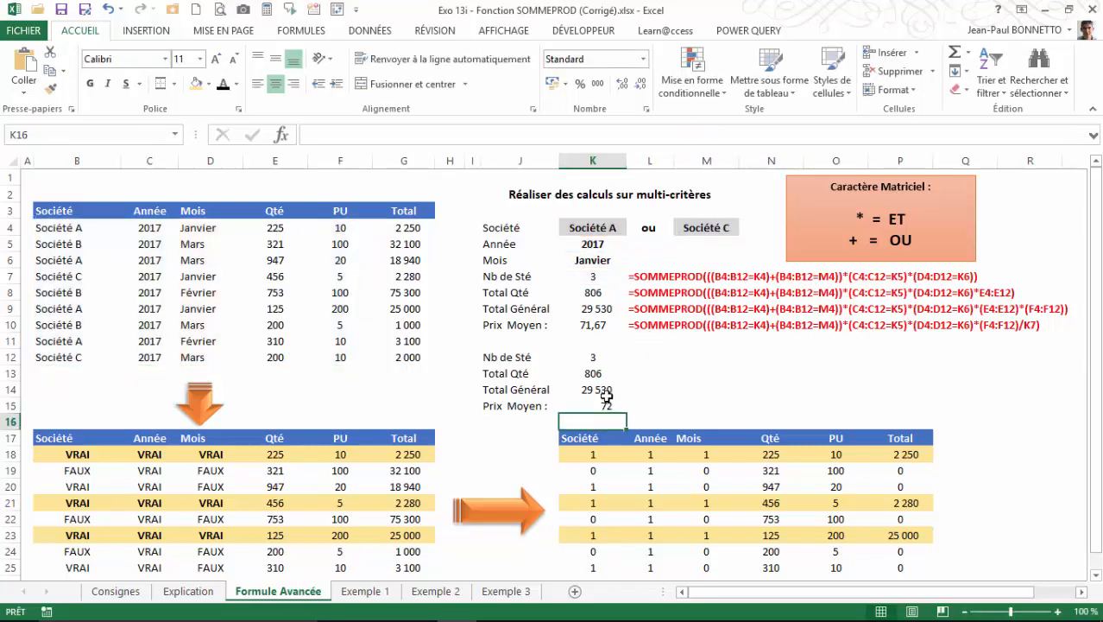
Format the Prix Moyen in K15 with two decimals.
left_click(602, 405)
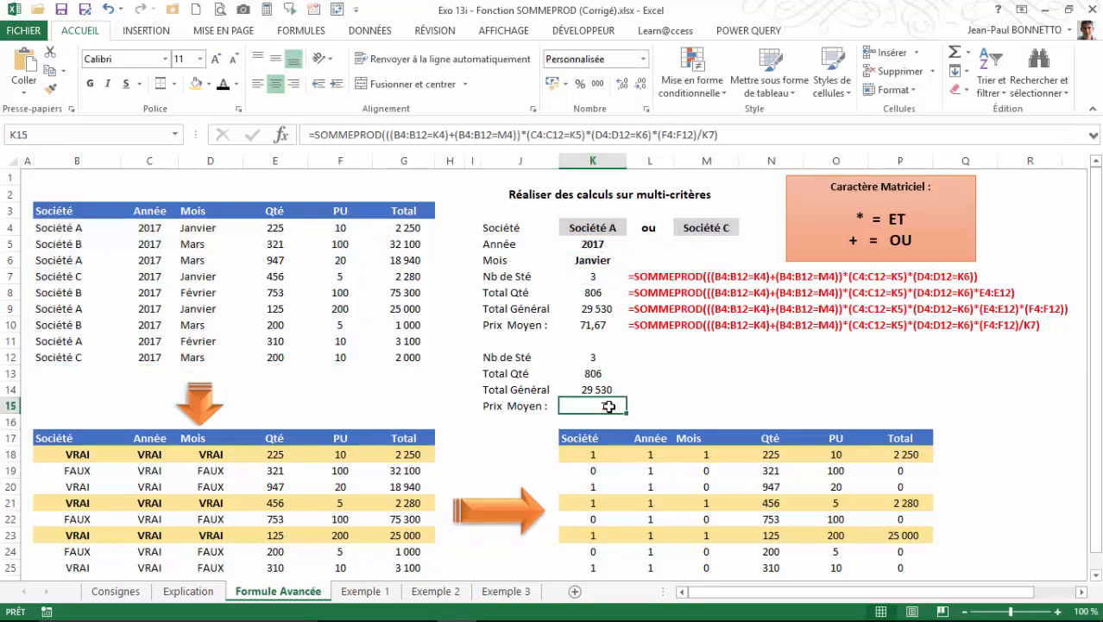
left_click(622, 84)
left_click(621, 84)
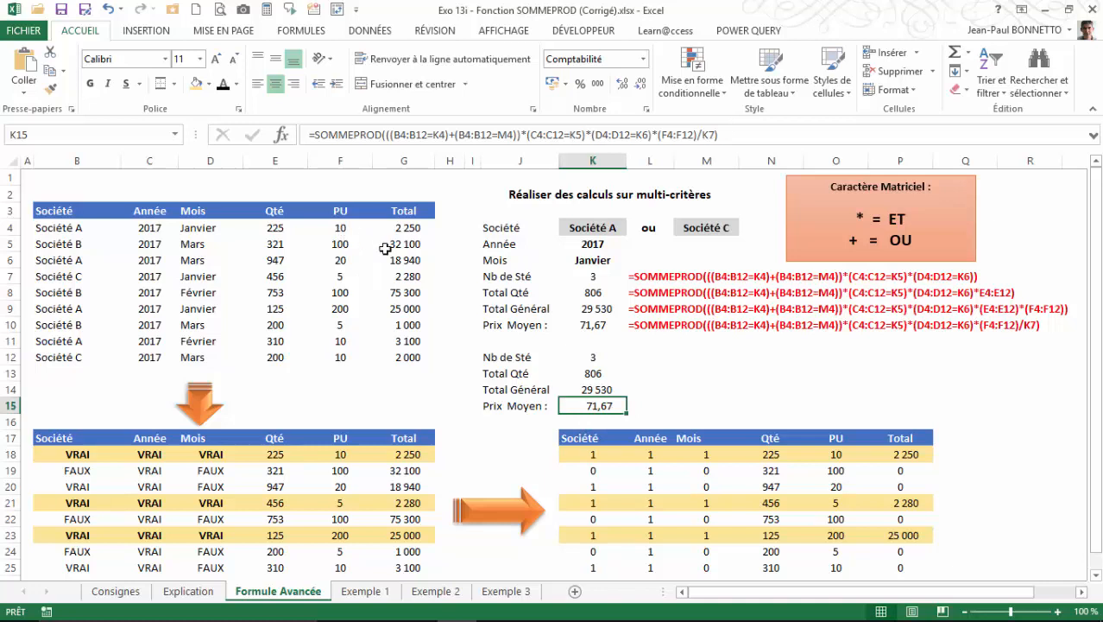
Select the unit prices of the three highlighted rows in O18, O21 and O23 and compare their average with K15.
left_click(831, 458)
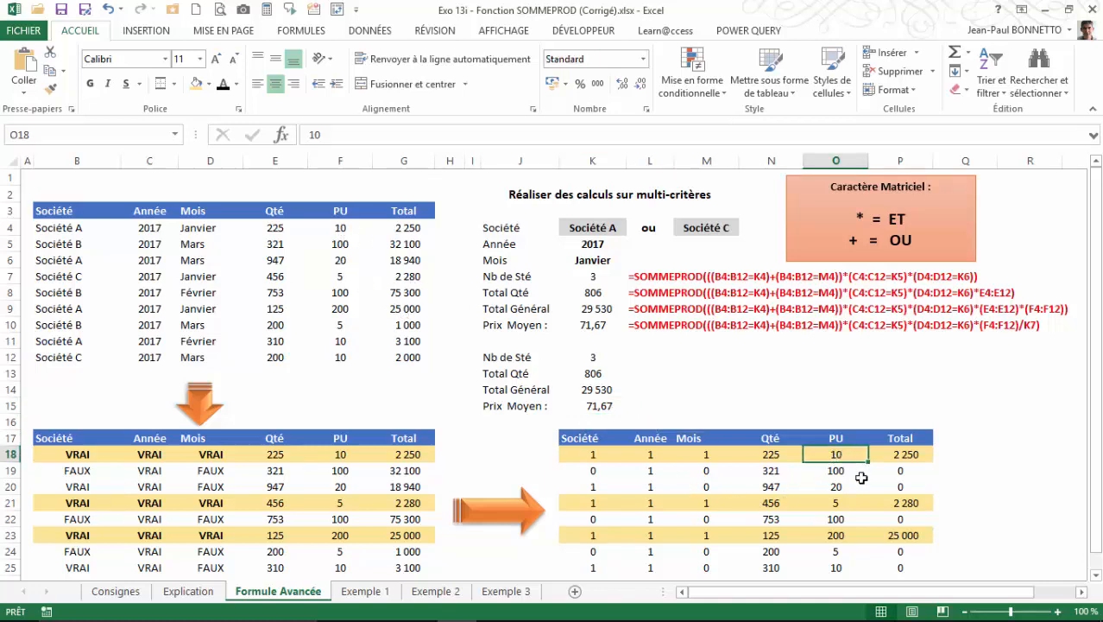
left_click(841, 503, "ctrl")
left_click(838, 535, "ctrl")
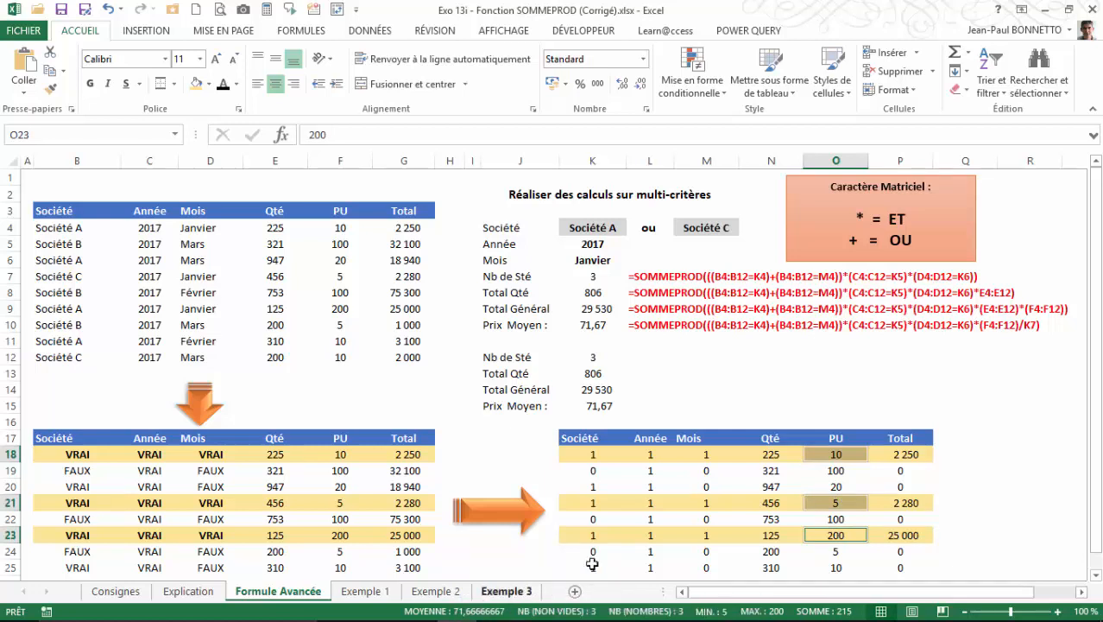
left_click(605, 408)
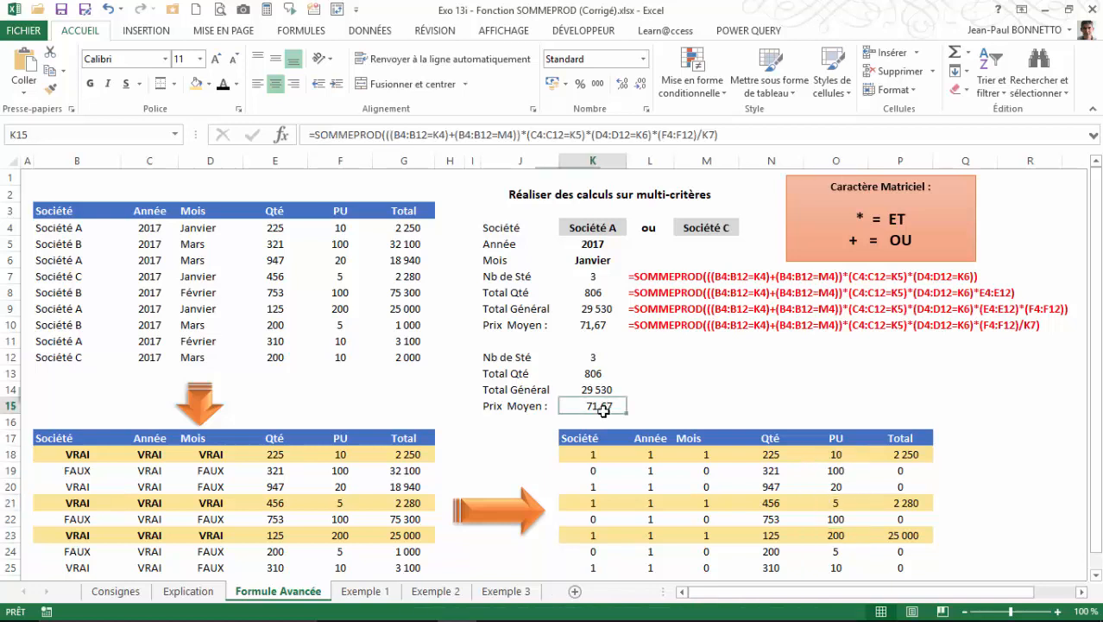
left_click(496, 403)
left_click(600, 405)
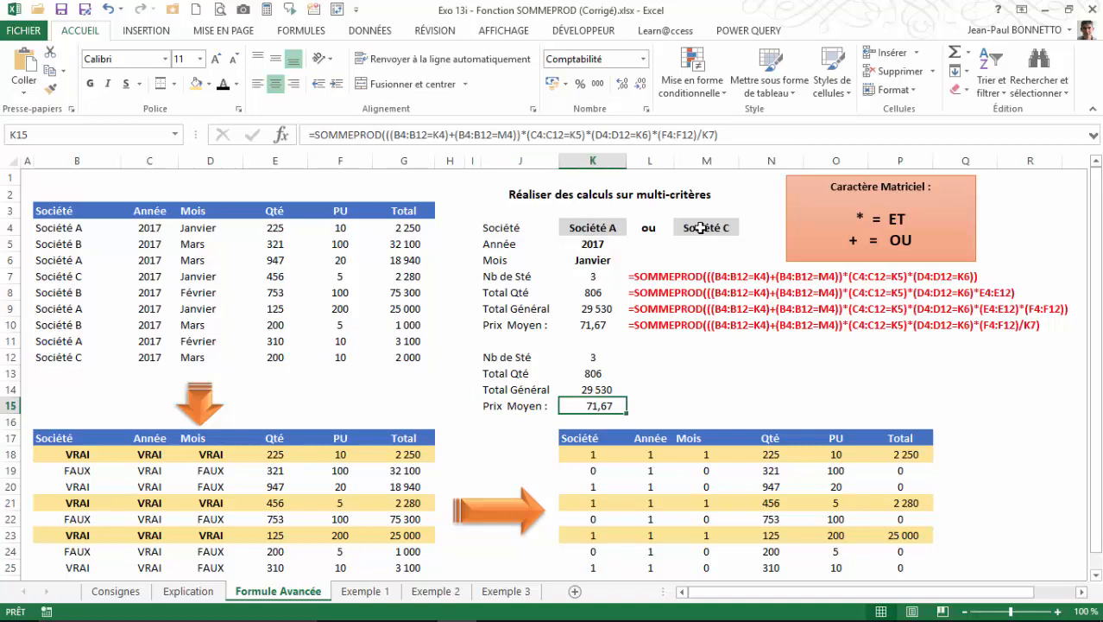
Set the month criterion in K6 to Février and the second company in M4 to Société B.
left_click(600, 260)
left_click(633, 262)
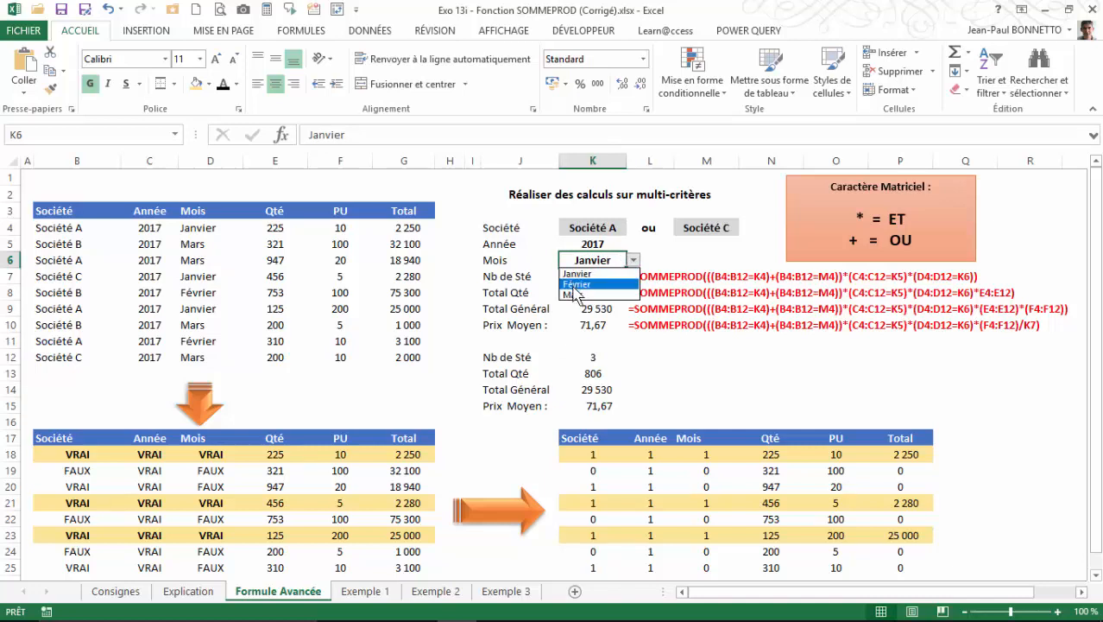
left_click(577, 285)
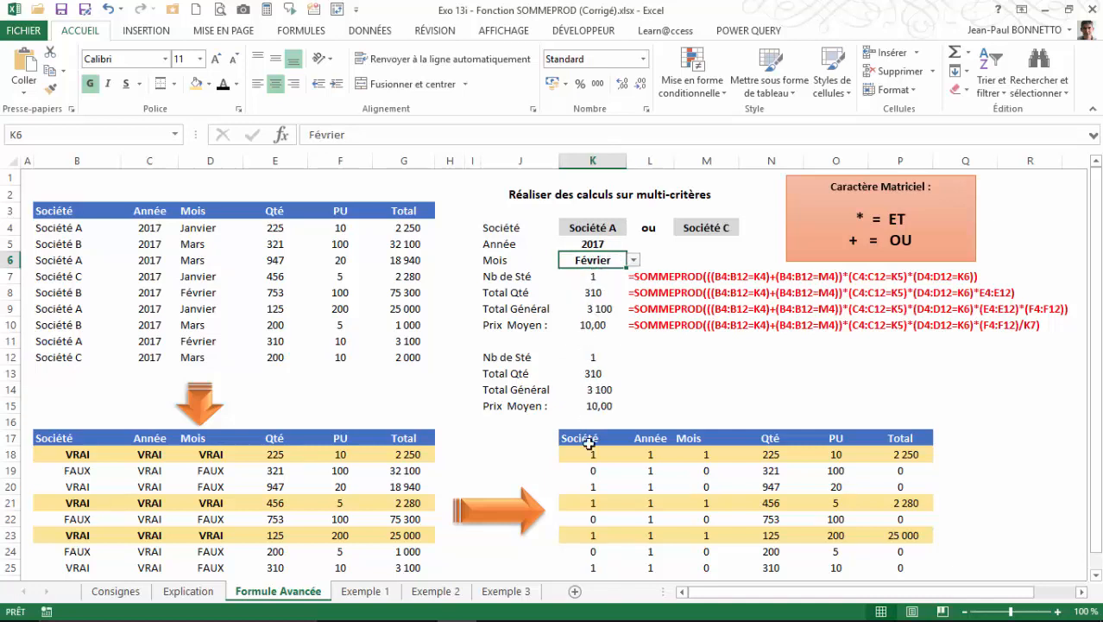
left_click(695, 228)
left_click(746, 227)
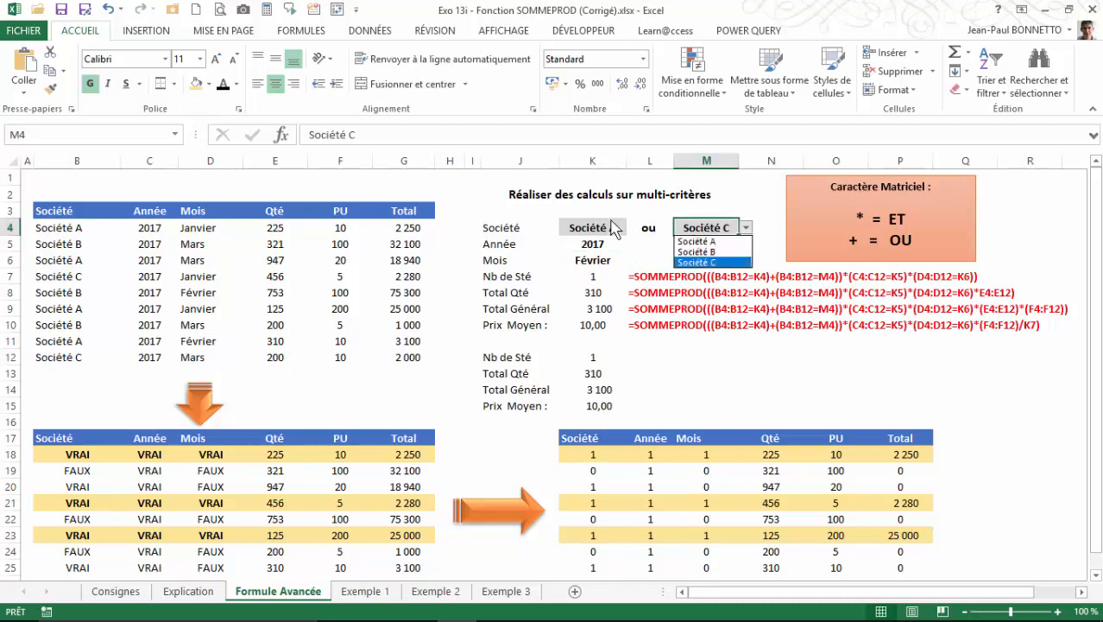
left_click(698, 249)
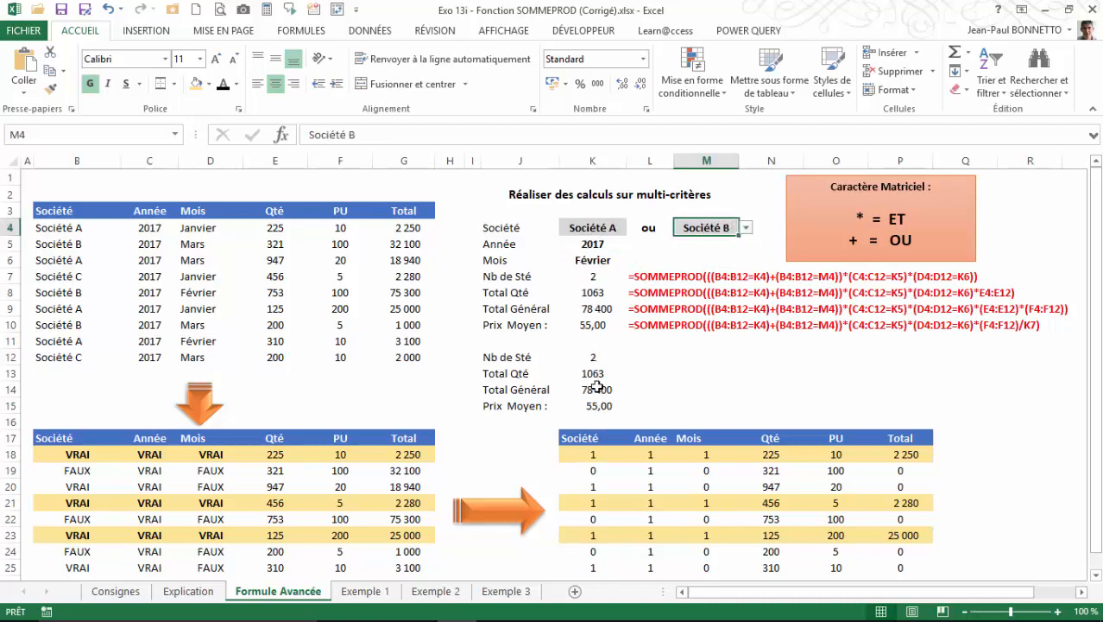
Set the month criterion in K6 to Janvier.
left_click(596, 262)
left_click(633, 260)
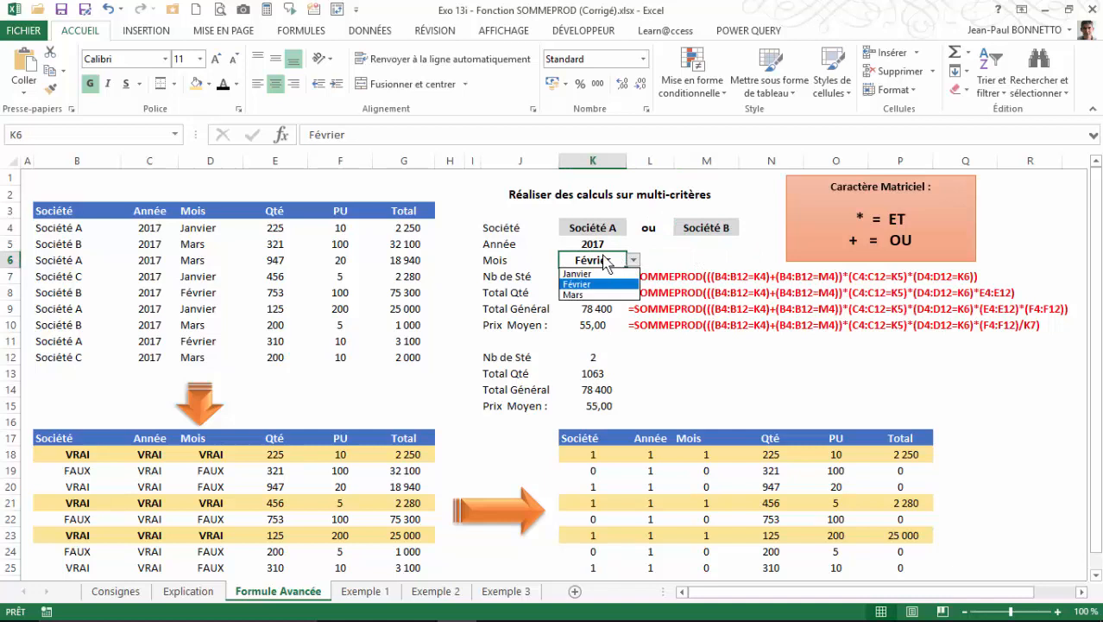
left_click(587, 272)
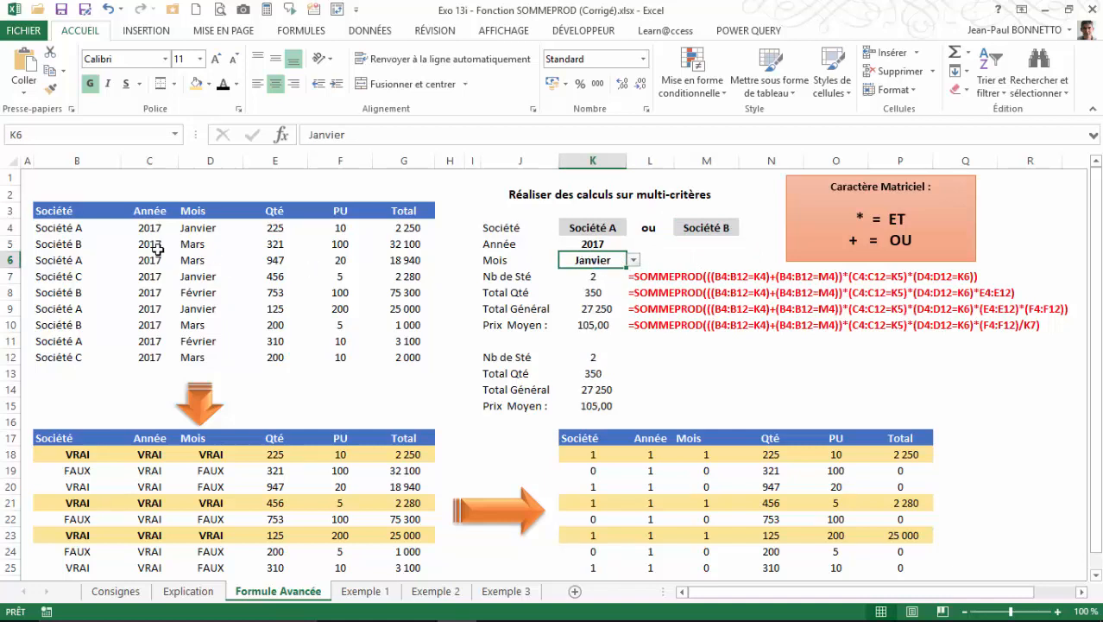
Examine the year and month criteria, the model formulas in K8:K10 and the rebuilt results in K12:K15.
left_click(594, 244)
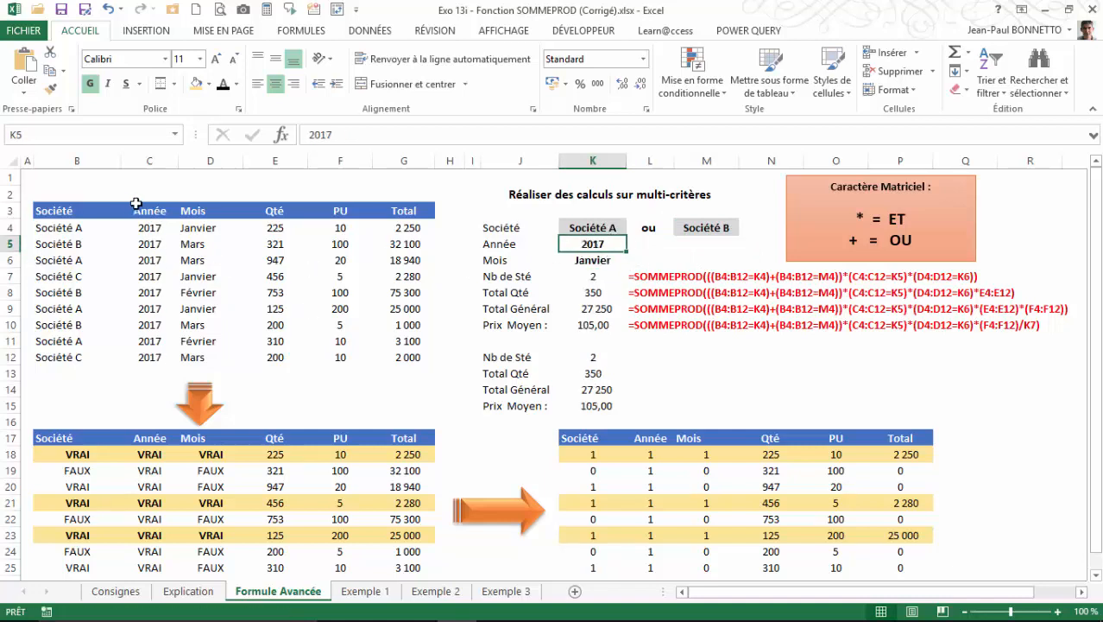
left_click(596, 291)
left_click(595, 309)
left_click(595, 325)
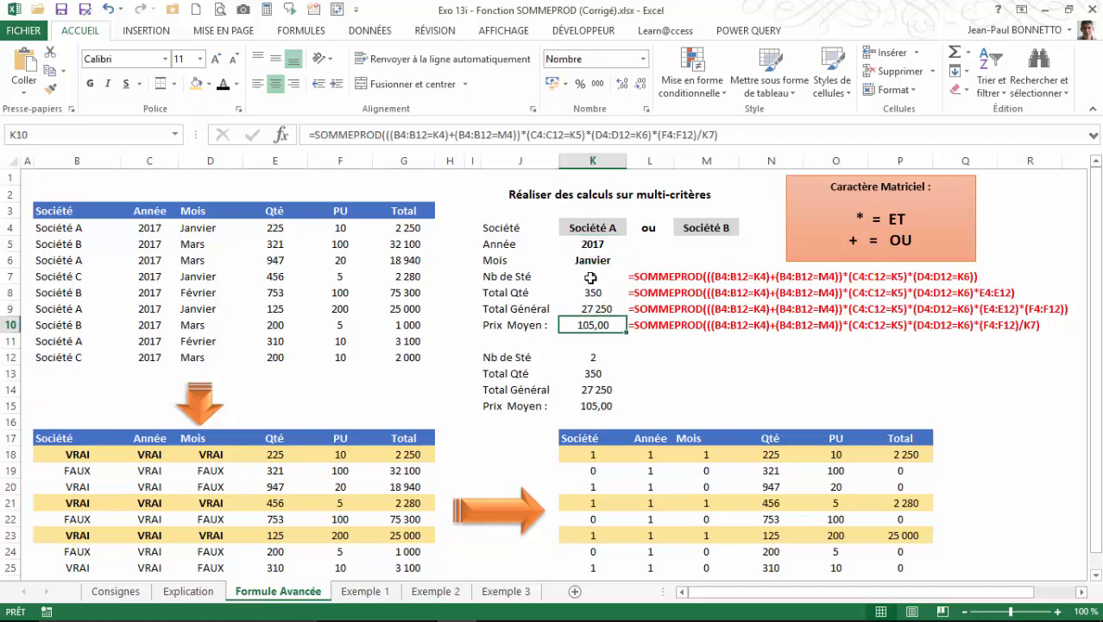
left_click(592, 261)
left_click(592, 291)
left_click_drag(589, 359, 591, 404)
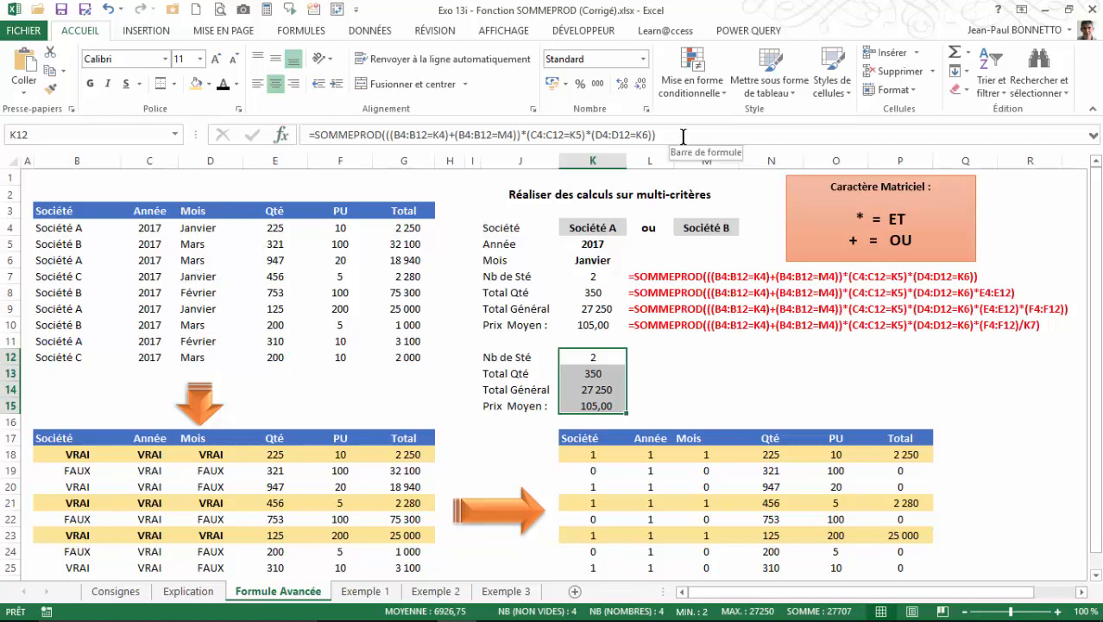
left_click(429, 386)
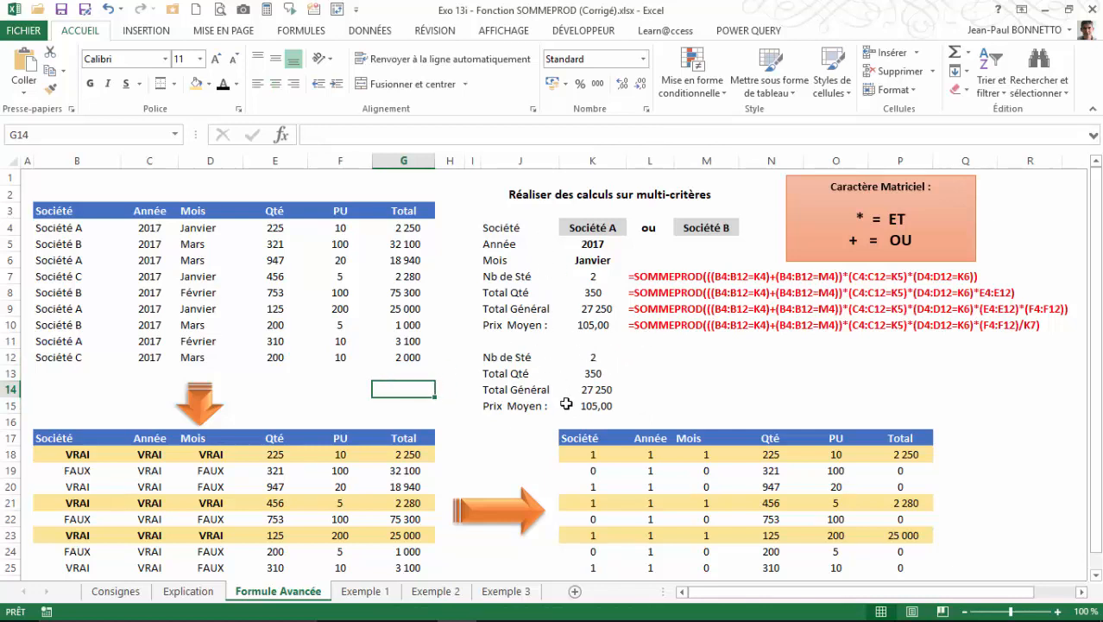
left_click(709, 386)
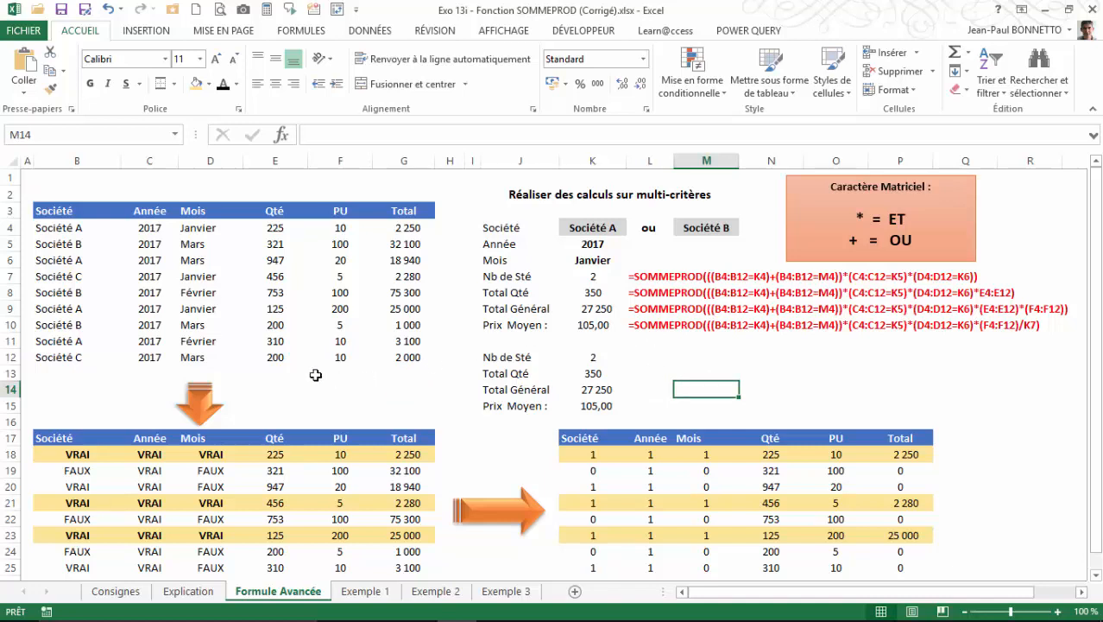
left_click(646, 363)
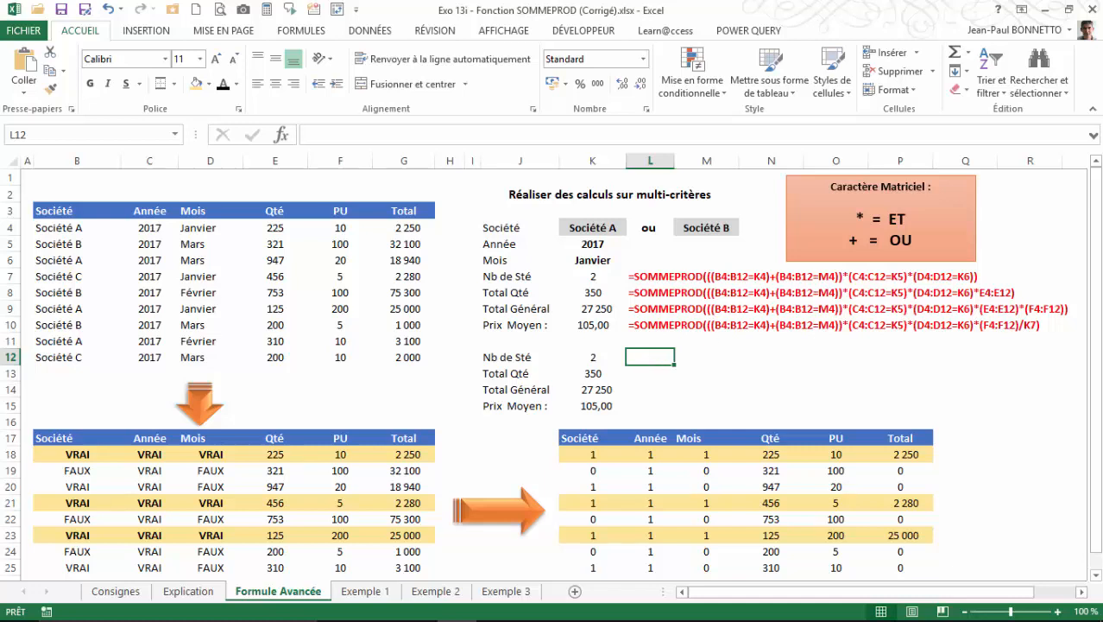
left_click(591, 354)
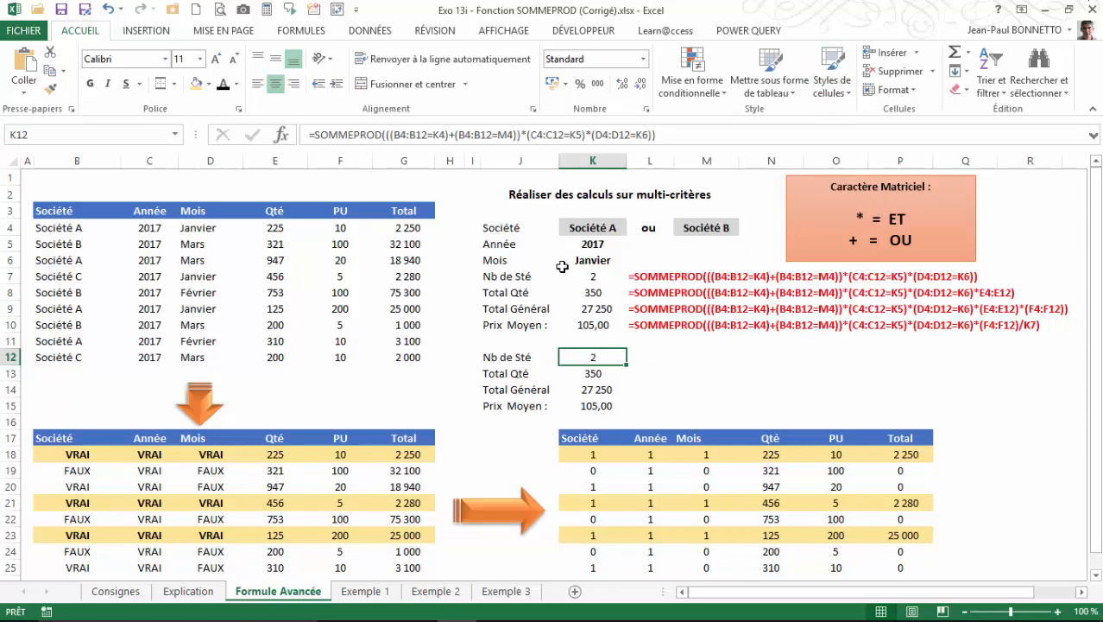
Revisit the Explication sheet and return to the SOMMEPROD definition on the Consignes sheet.
left_click(188, 591)
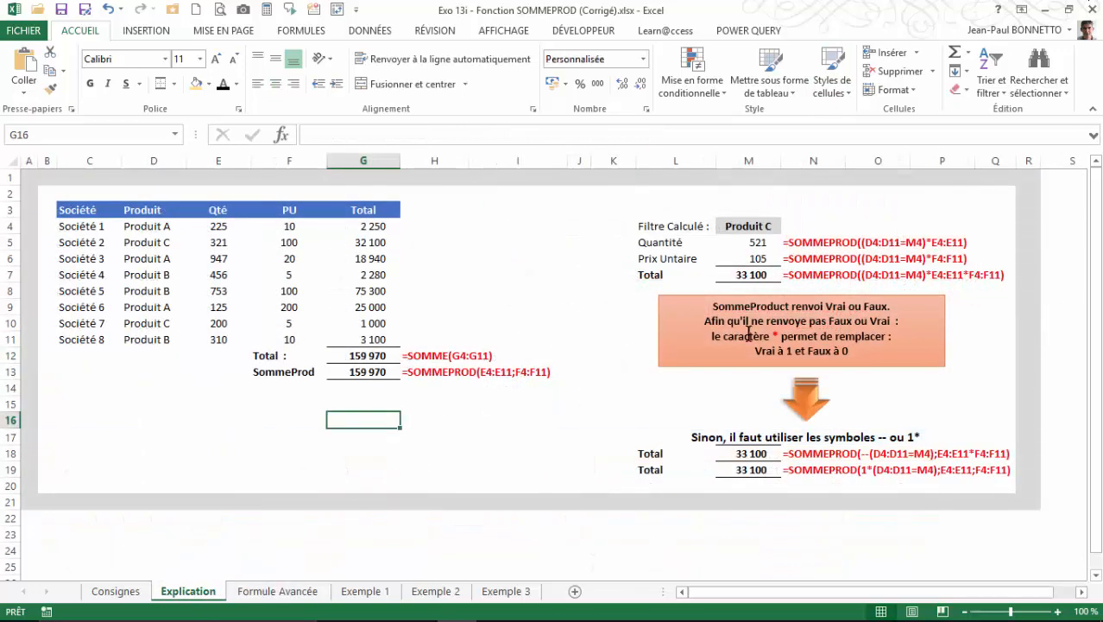
left_click(116, 592)
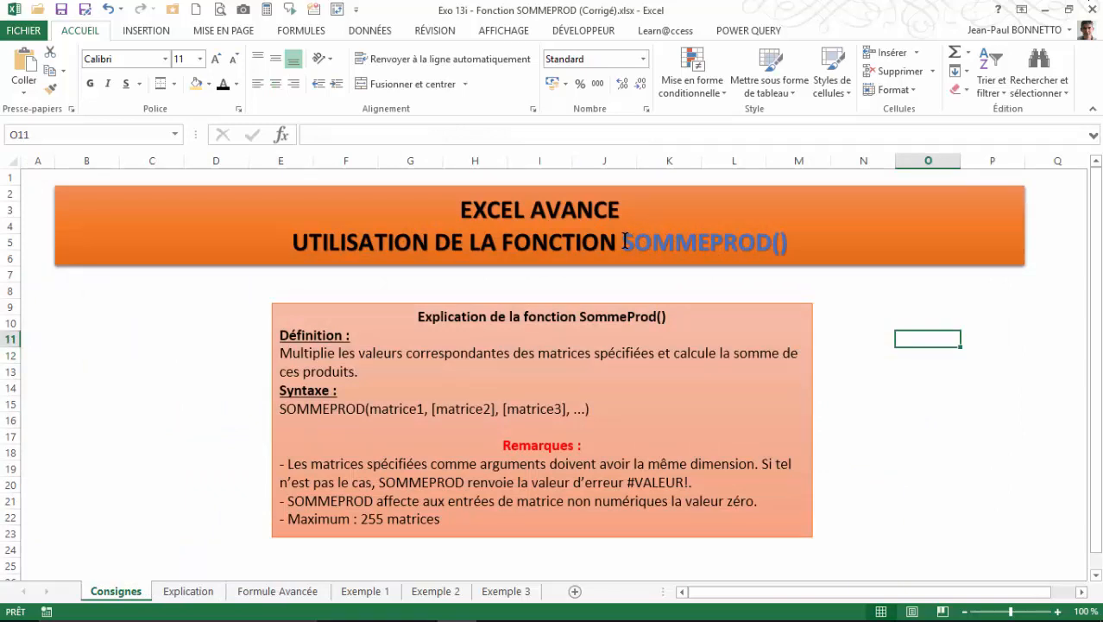
left_click(856, 309)
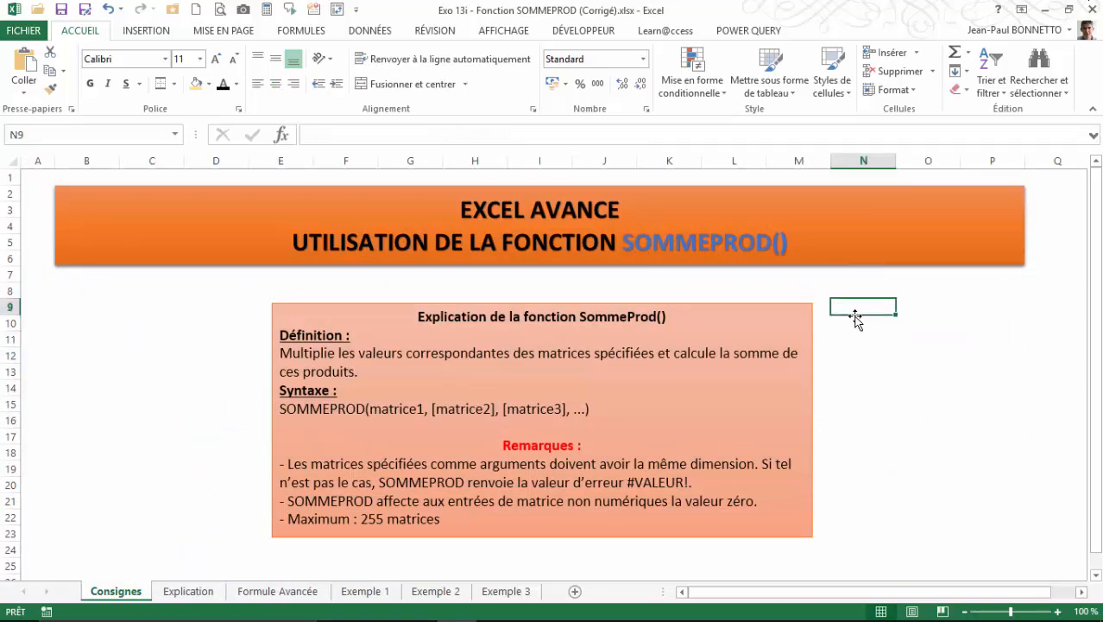
left_click(843, 321)
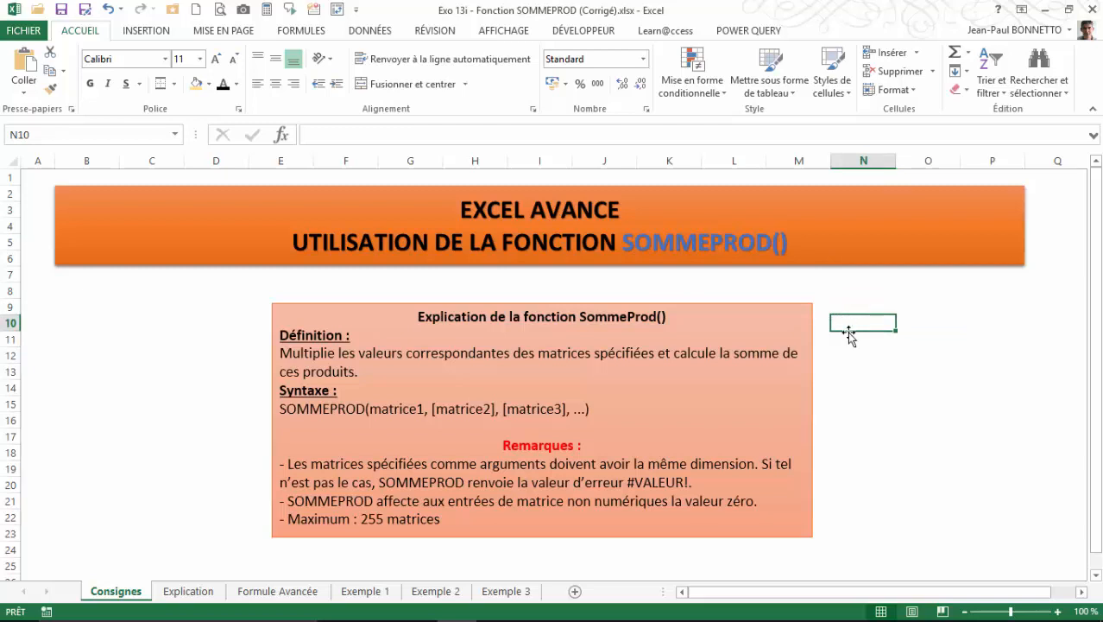